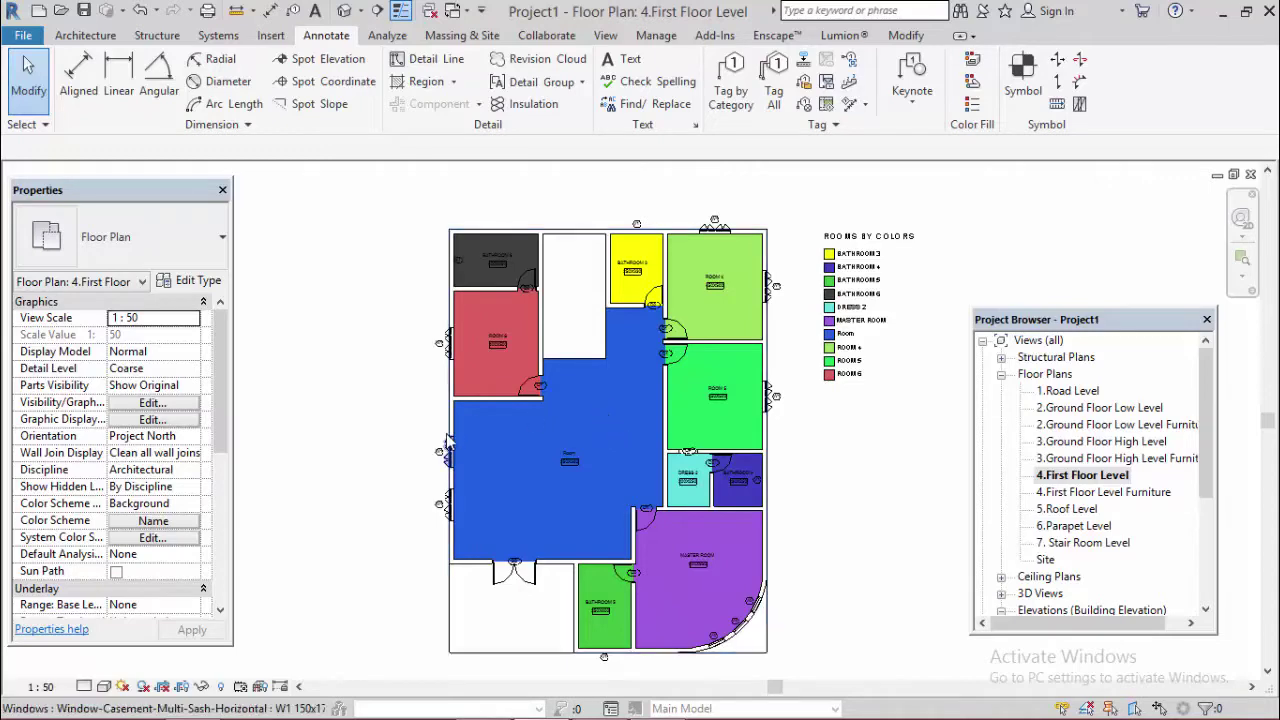
- Pan and zoom around the floor plan to inspect door D1 and the colour legend
{"action": "scroll", "coordinate": [443, 448], "scroll_direction": "up", "scroll_amount": 3}
{"action": "scroll", "coordinate": [452, 480], "scroll_direction": "up", "scroll_amount": 3}
{"action": "middle_click_drag", "start_coordinate": [826, 192], "coordinate": [674, 350]}
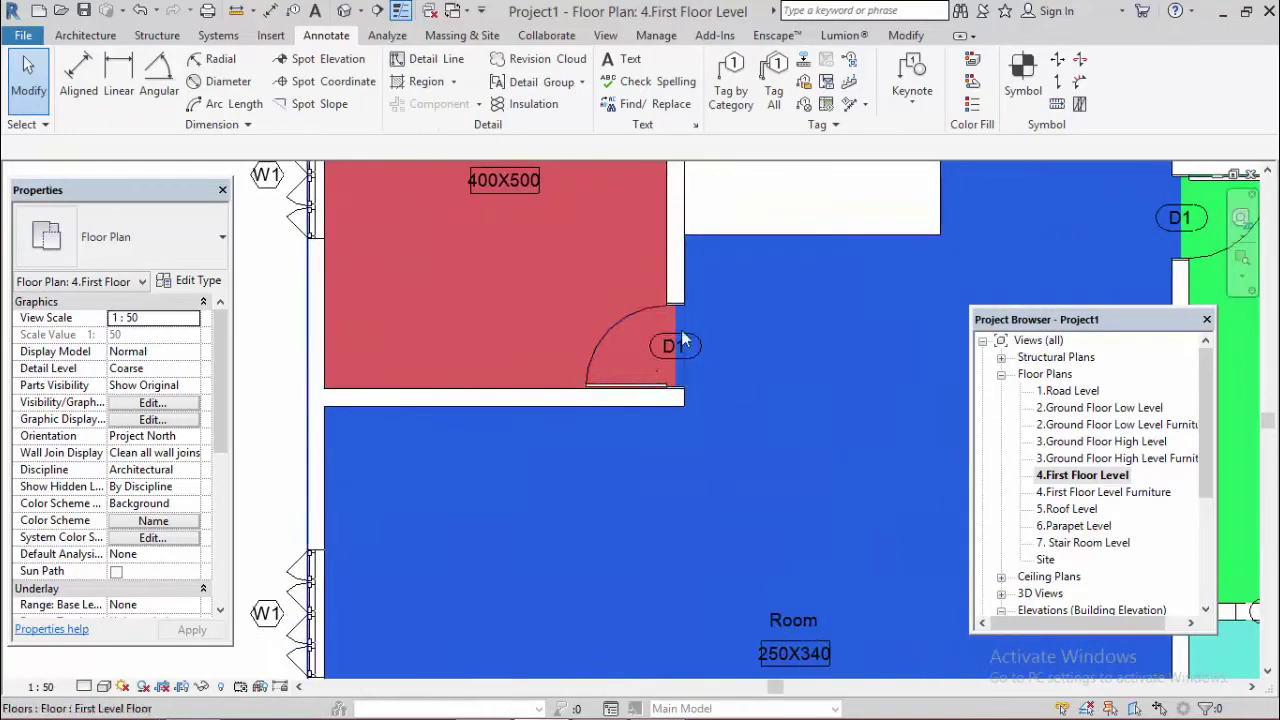
{"action": "scroll", "coordinate": [674, 348], "scroll_direction": "down", "scroll_amount": 2}
{"action": "scroll", "coordinate": [551, 354], "scroll_direction": "down", "scroll_amount": 1}
{"action": "scroll", "coordinate": [421, 365], "scroll_direction": "down", "scroll_amount": 2}
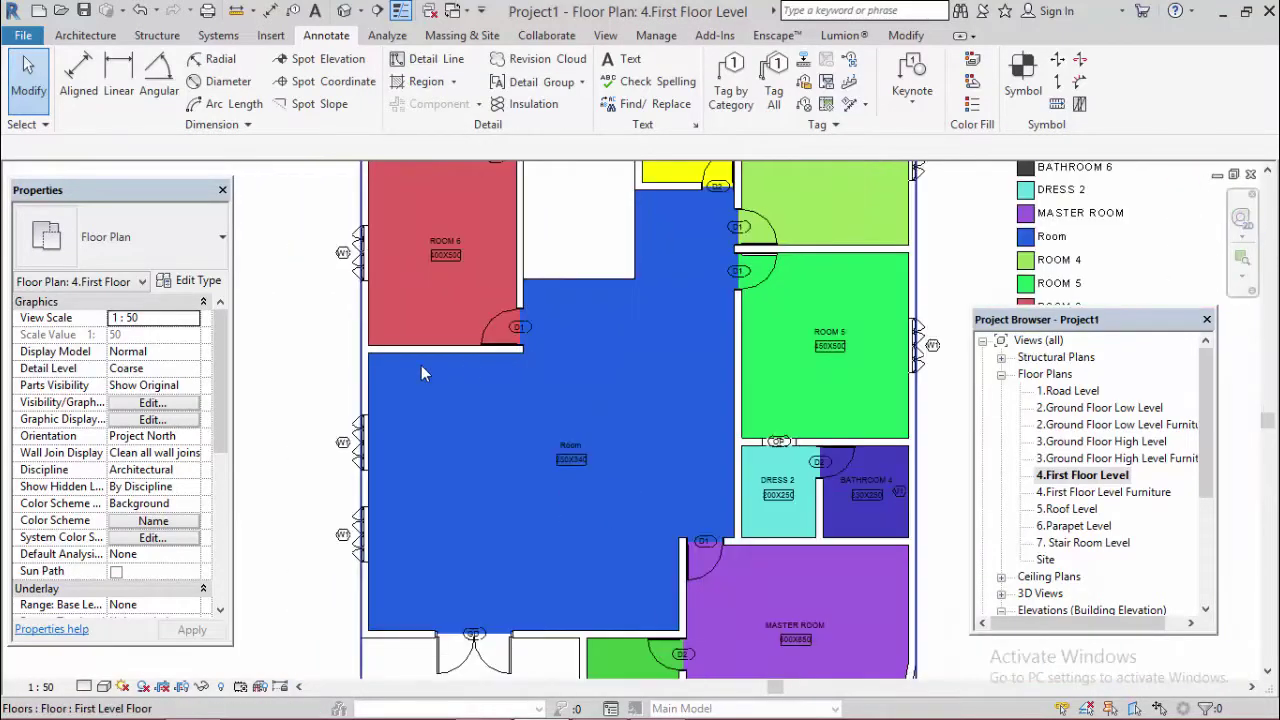
{"action": "scroll", "coordinate": [479, 353], "scroll_direction": "down", "scroll_amount": 1}
{"action": "scroll", "coordinate": [680, 340], "scroll_direction": "down", "scroll_amount": 1}
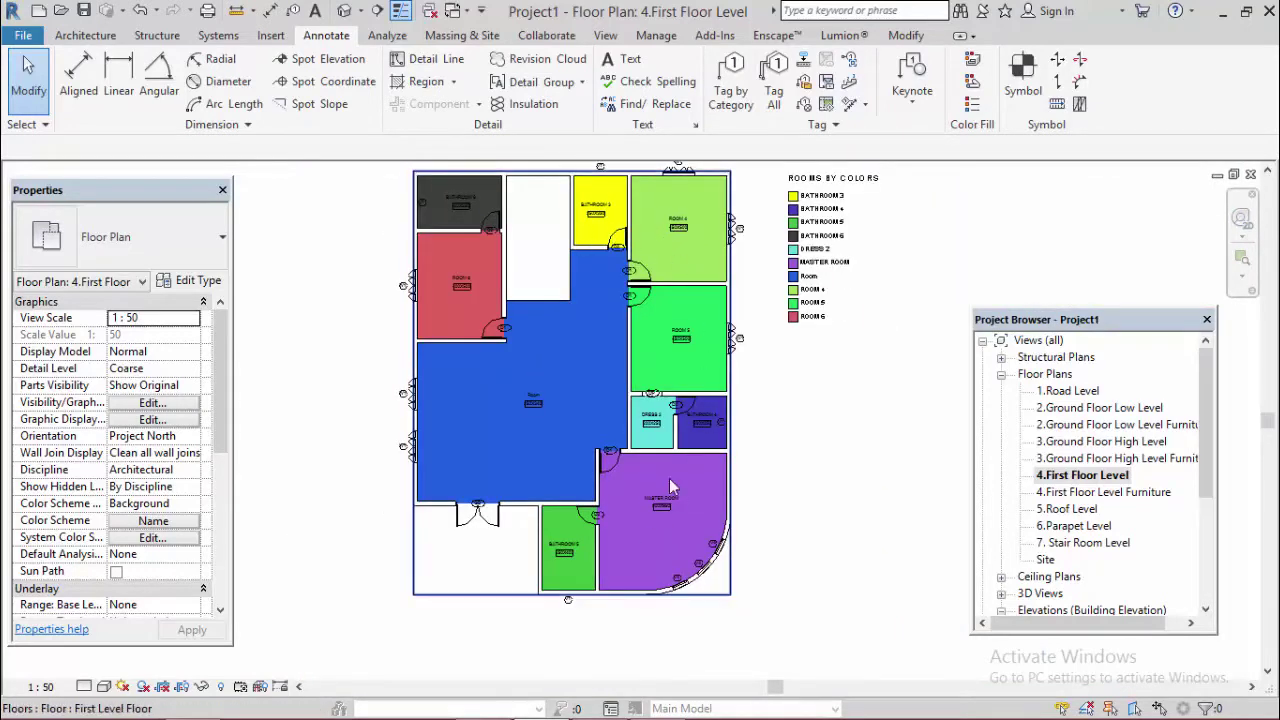
{"action": "scroll", "coordinate": [458, 325], "scroll_direction": "up", "scroll_amount": 4}
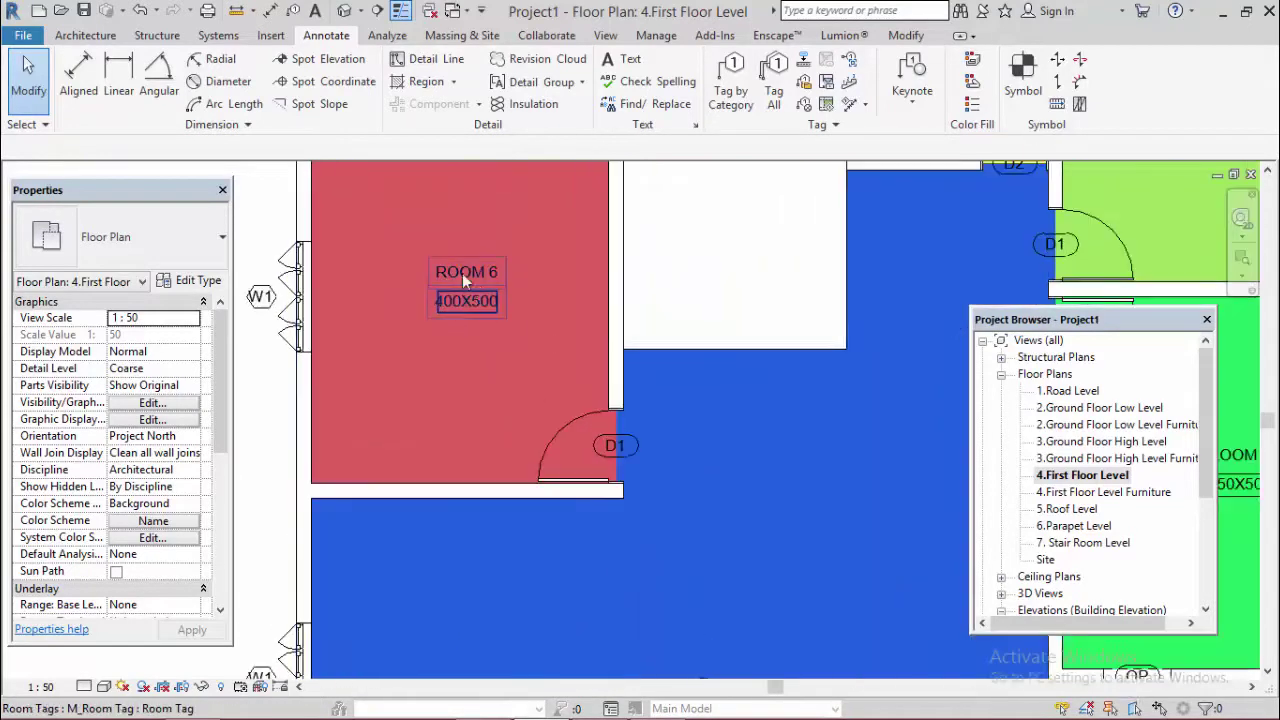
{"action": "scroll", "coordinate": [458, 313], "scroll_direction": "down", "scroll_amount": 2}
{"action": "scroll", "coordinate": [456, 305], "scroll_direction": "down", "scroll_amount": 1}
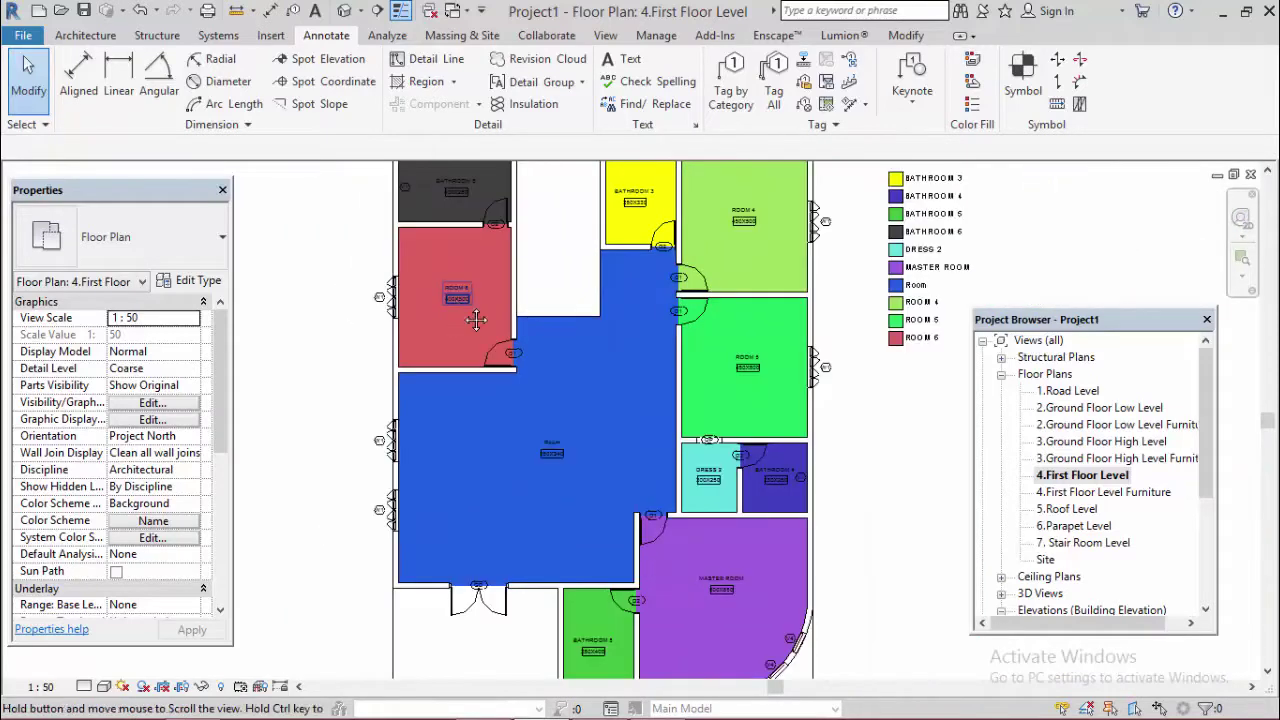
{"action": "middle_click_drag", "start_coordinate": [704, 281], "coordinate": [742, 352]}
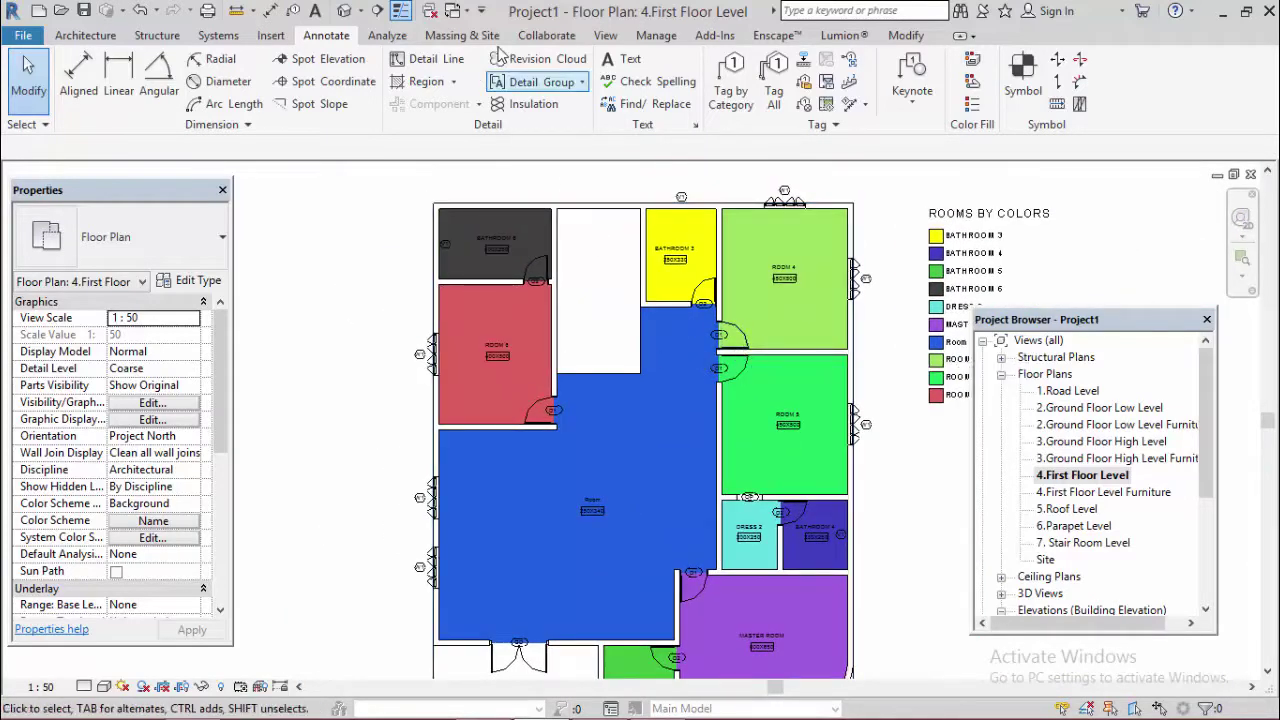
{"action": "scroll", "coordinate": [597, 310], "scroll_direction": "down", "scroll_amount": 1}
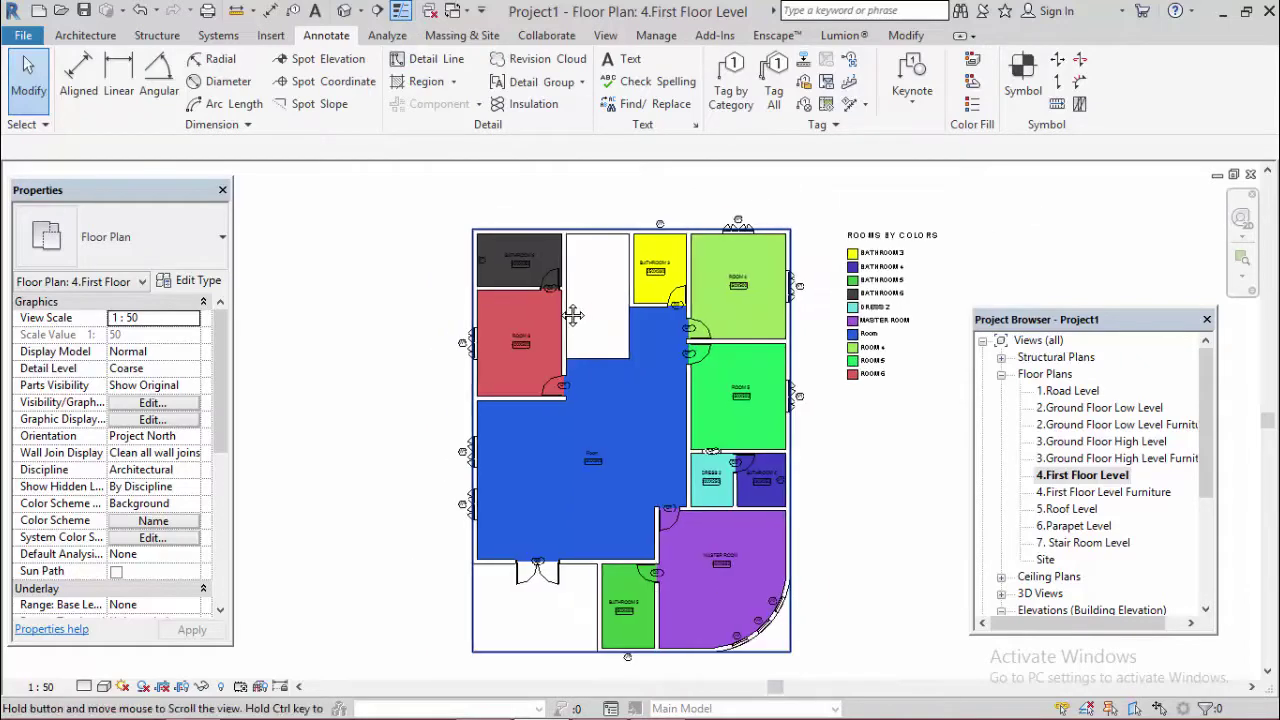
{"action": "middle_click_drag", "start_coordinate": [597, 310], "coordinate": [571, 332]}
{"action": "scroll", "coordinate": [532, 337], "scroll_direction": "up", "scroll_amount": 2}
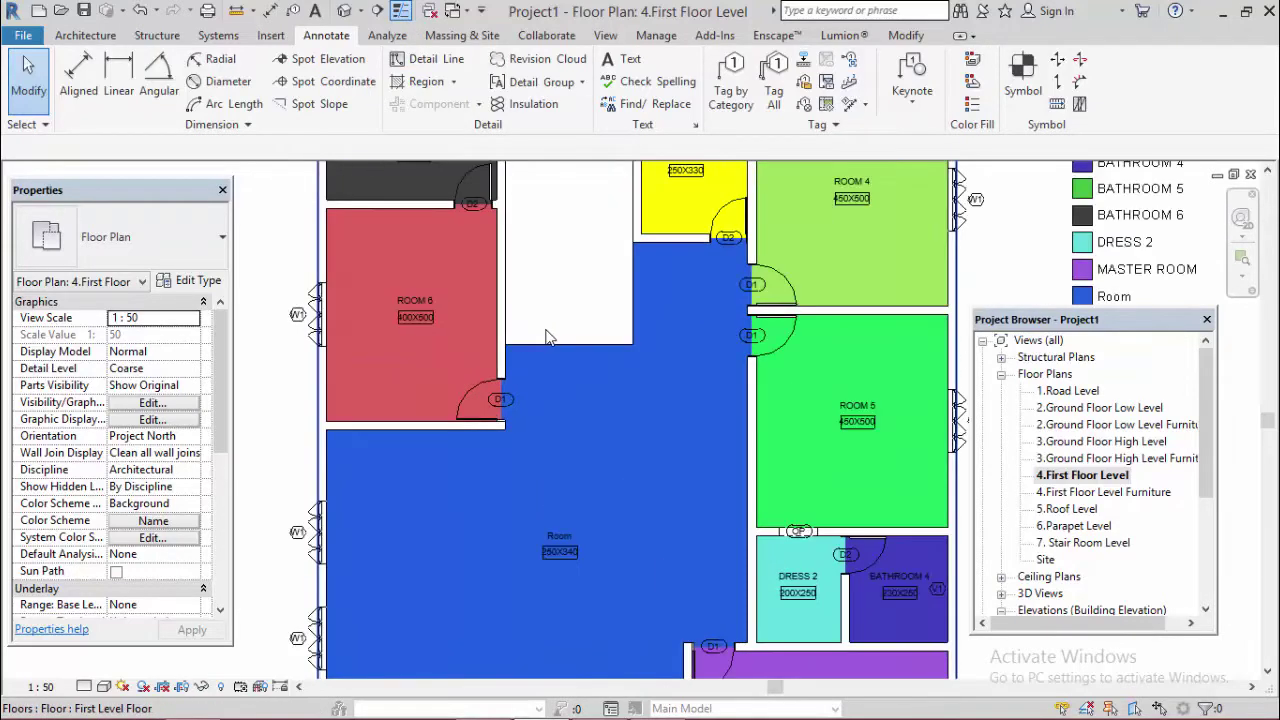
{"action": "scroll", "coordinate": [560, 335], "scroll_direction": "down", "scroll_amount": 1}
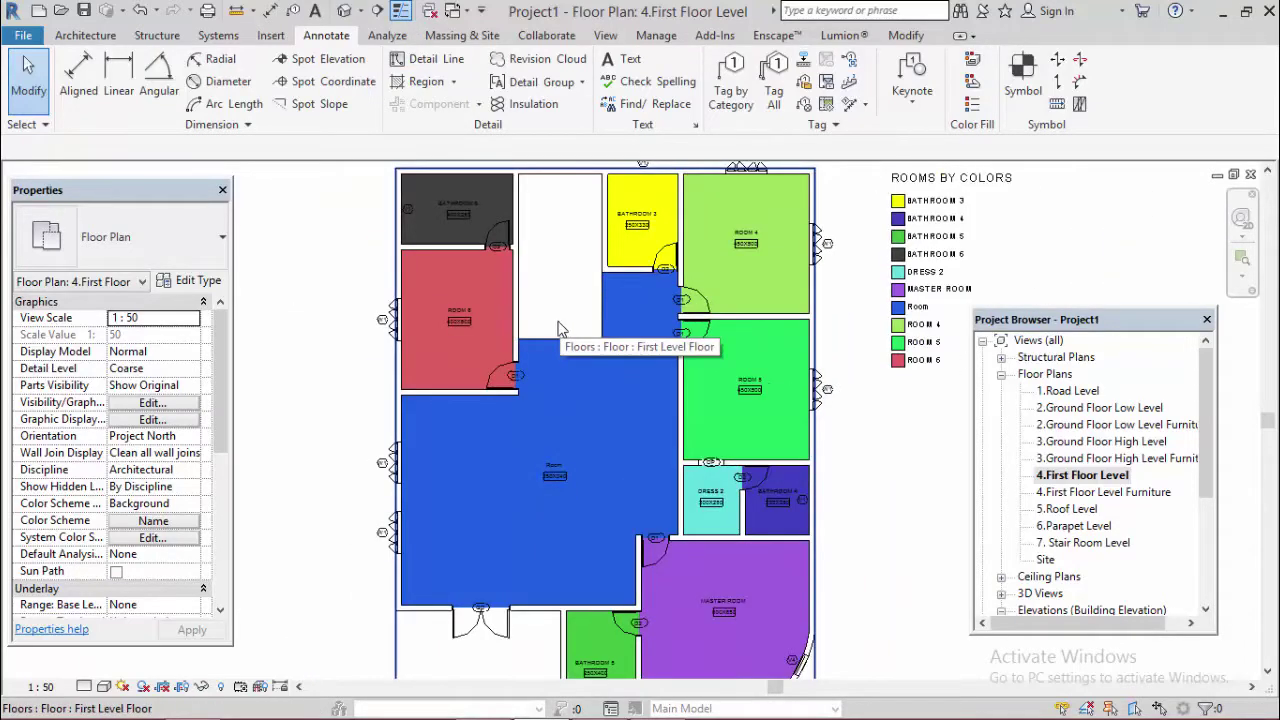
{"action": "scroll", "coordinate": [558, 331], "scroll_direction": "down", "scroll_amount": 1}
{"action": "middle_click_drag", "start_coordinate": [532, 328], "coordinate": [553, 345]}
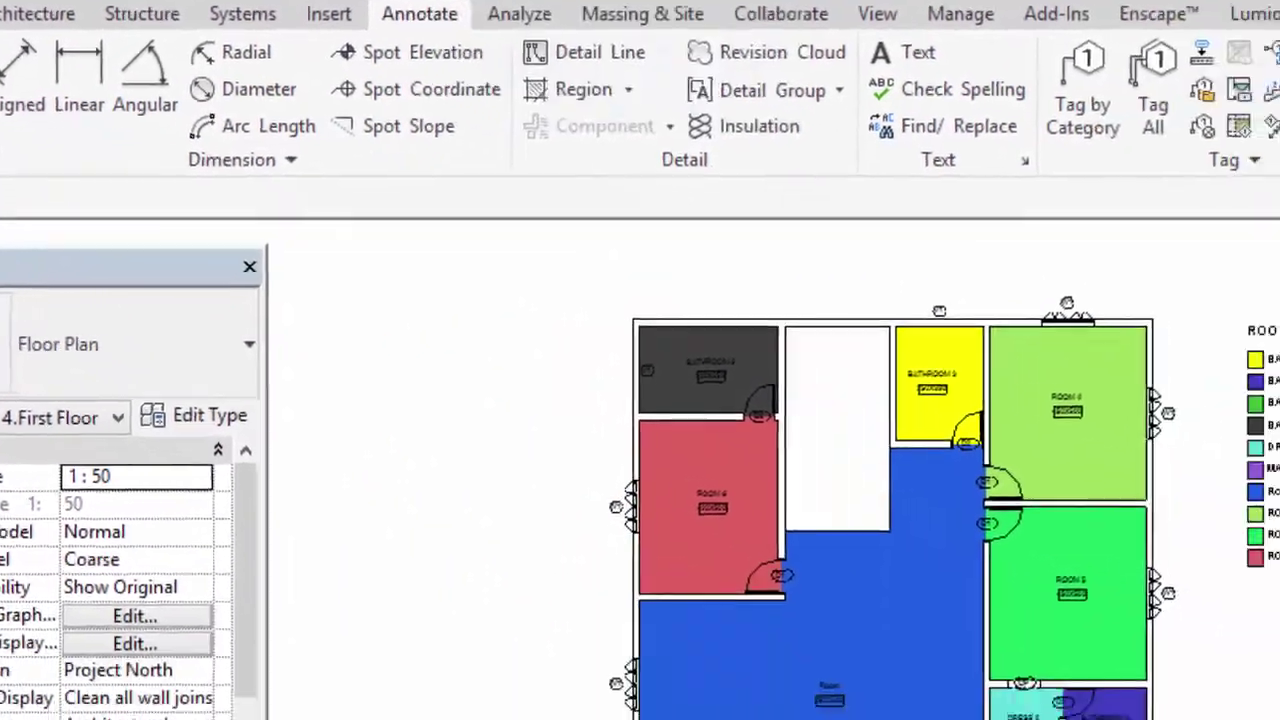
- Orbit the house in the default 3D view, then switch to the 2.Ground Floor Low Level plan
{"action": "left_click", "coordinate": [587, 19]}
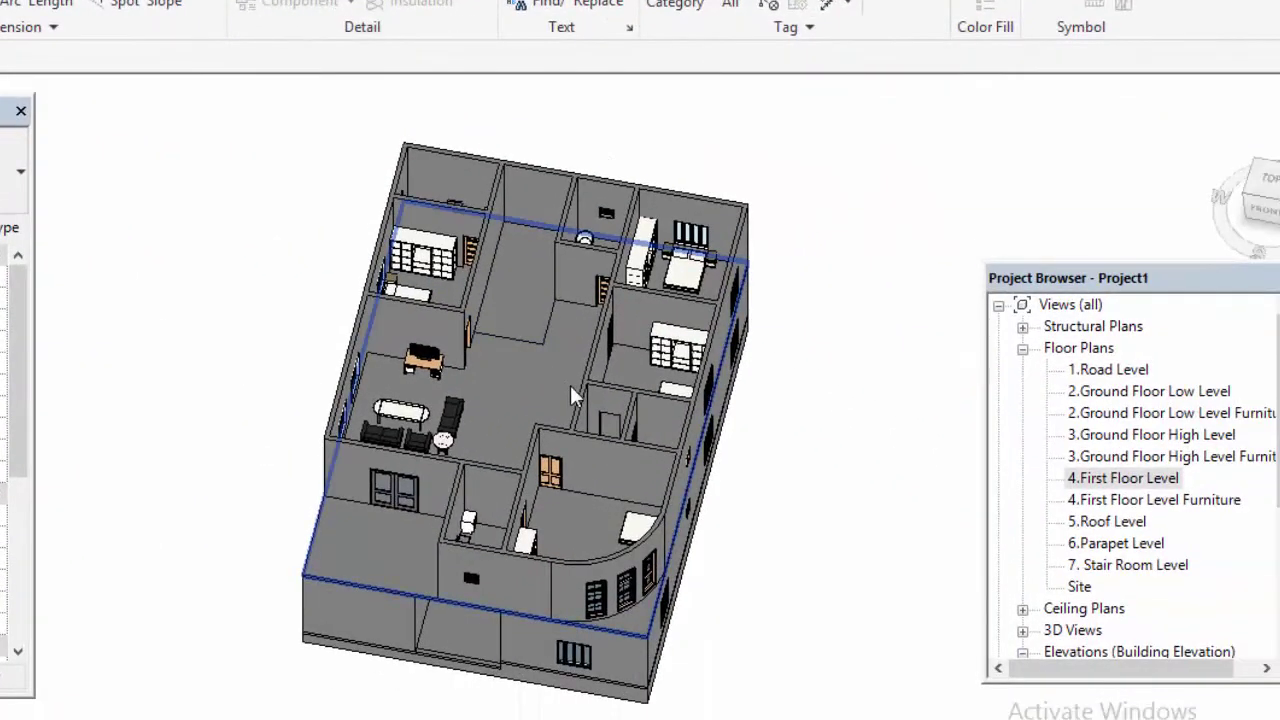
{"action": "middle_click_drag", "start_coordinate": [575, 397], "coordinate": [559, 390], "text": "shift"}
{"action": "scroll", "coordinate": [566, 330], "scroll_direction": "up", "scroll_amount": 3}
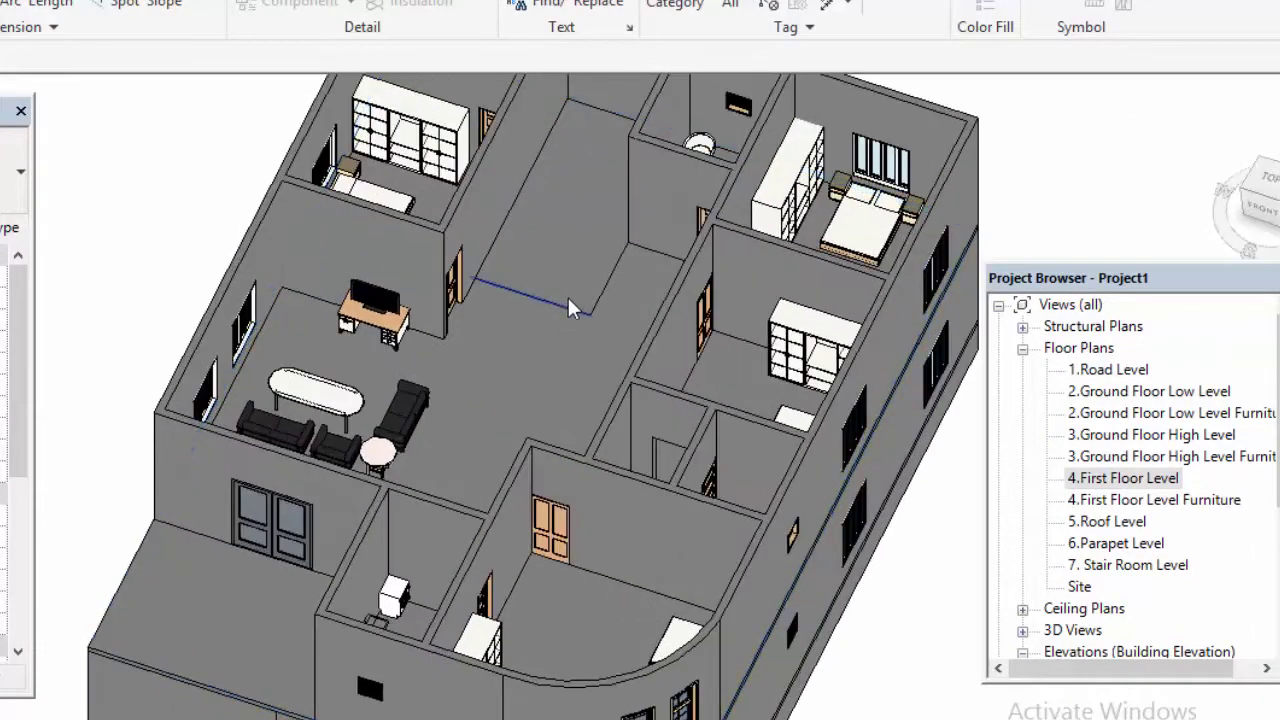
{"action": "scroll", "coordinate": [568, 297], "scroll_direction": "down", "scroll_amount": 3}
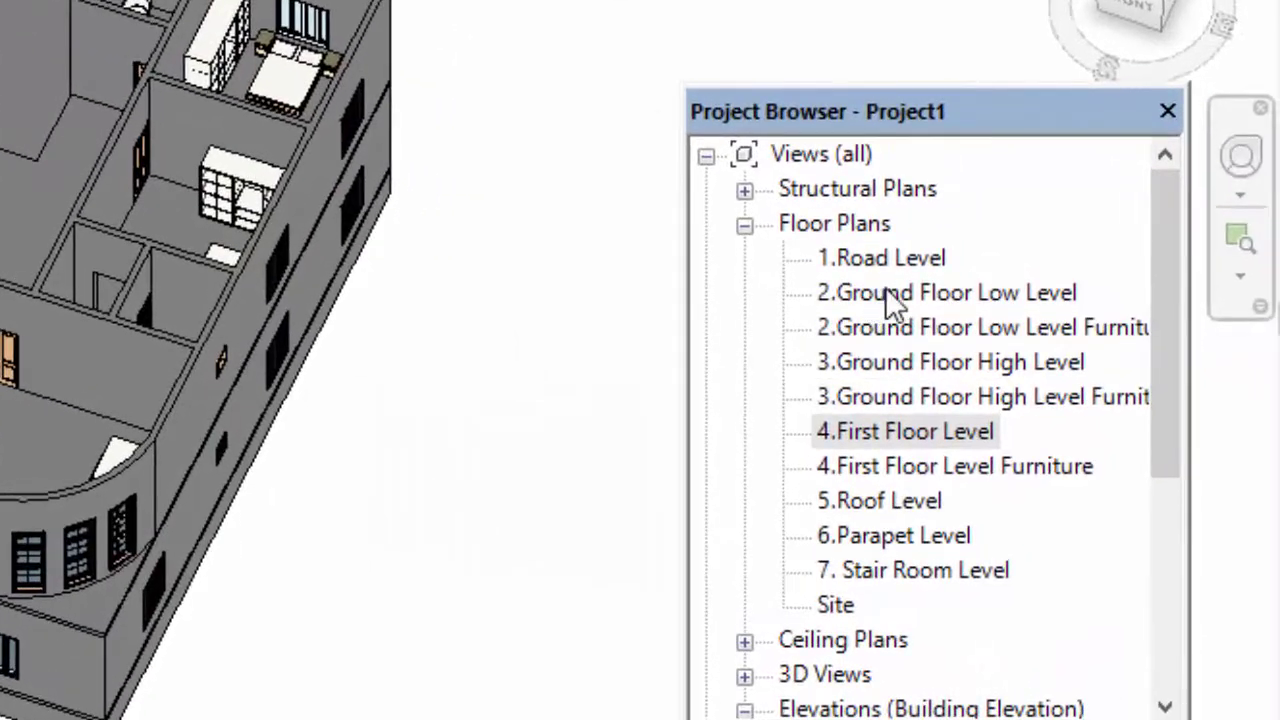
{"action": "double_click", "coordinate": [887, 287]}
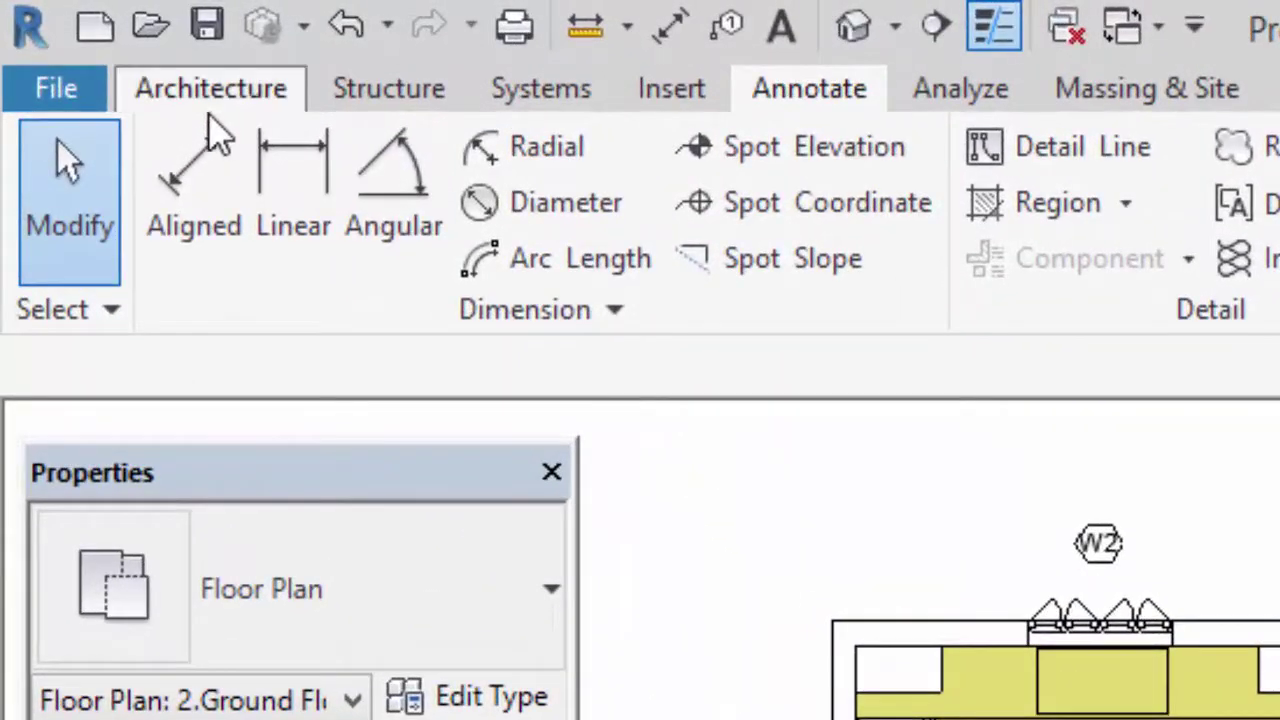
- Start a Stair from the Architecture tab and drop down the stair type list
{"action": "left_click", "coordinate": [210, 100]}
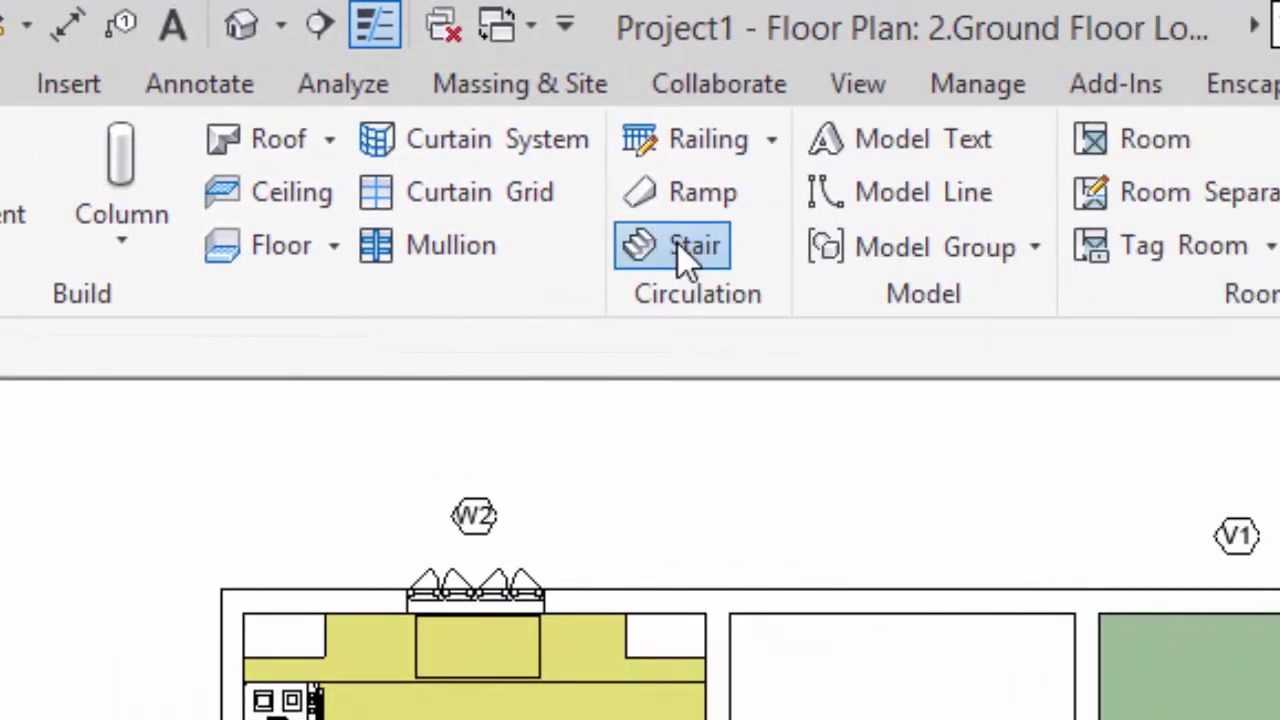
{"action": "left_click", "coordinate": [676, 240]}
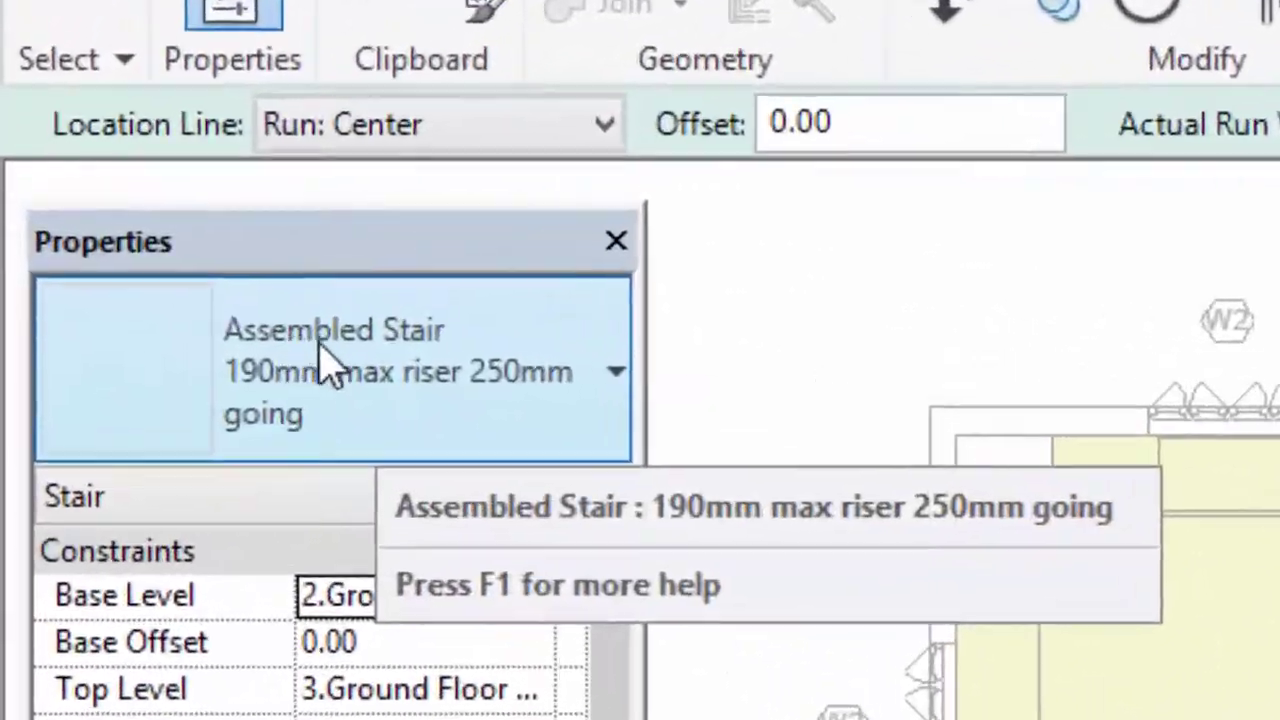
{"action": "left_click", "coordinate": [139, 280]}
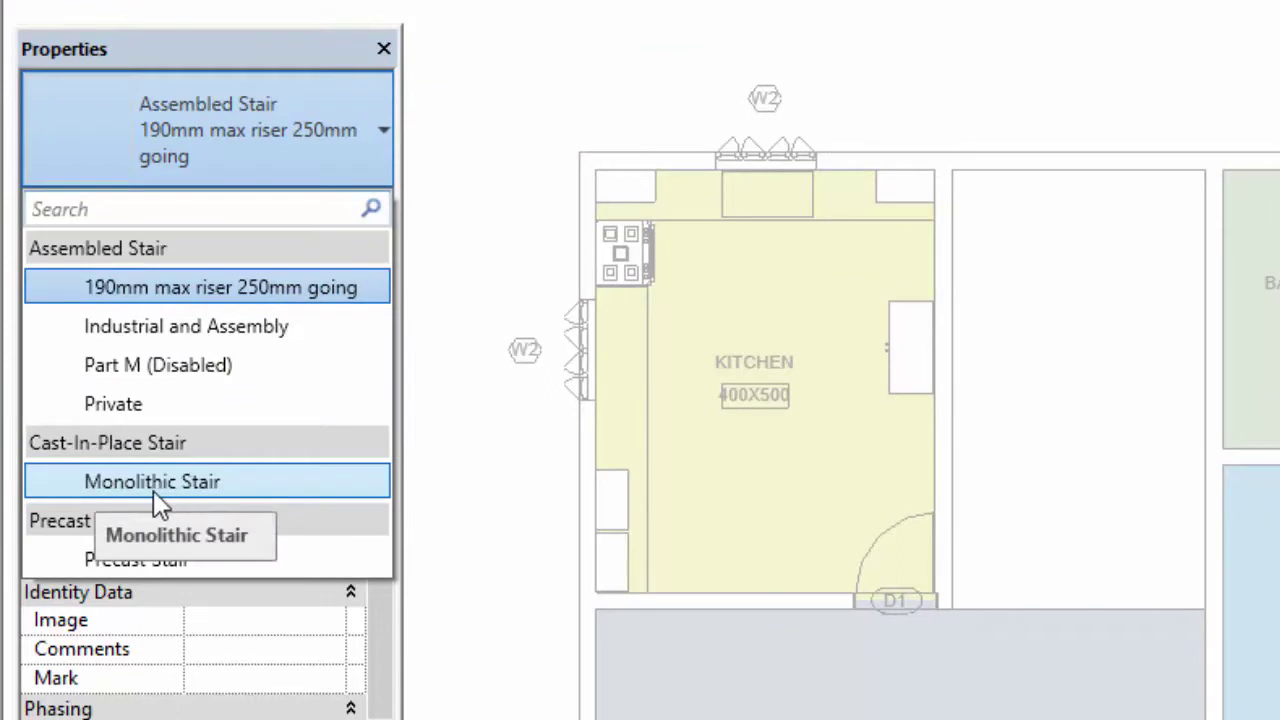
- Set the stair to Cast-In-Place Monolithic Stair with Top Level 4.First Floor Level
{"action": "left_click", "coordinate": [160, 487]}
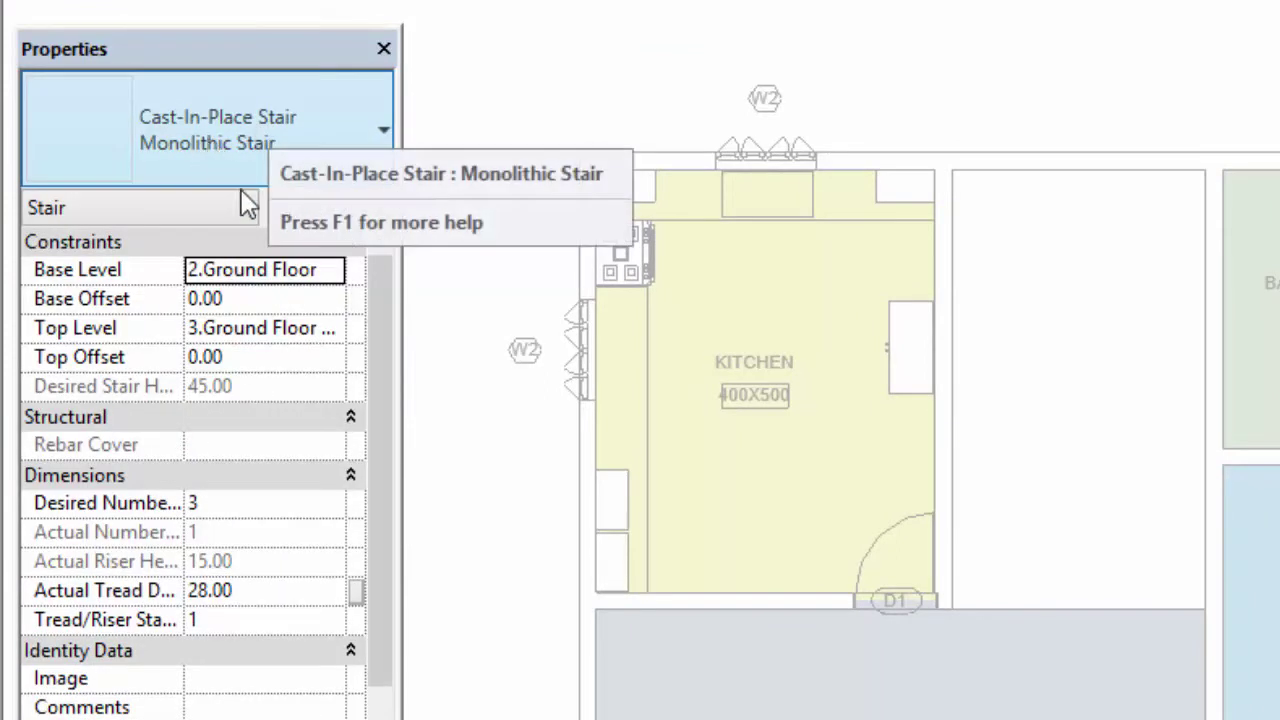
{"action": "left_click", "coordinate": [322, 270]}
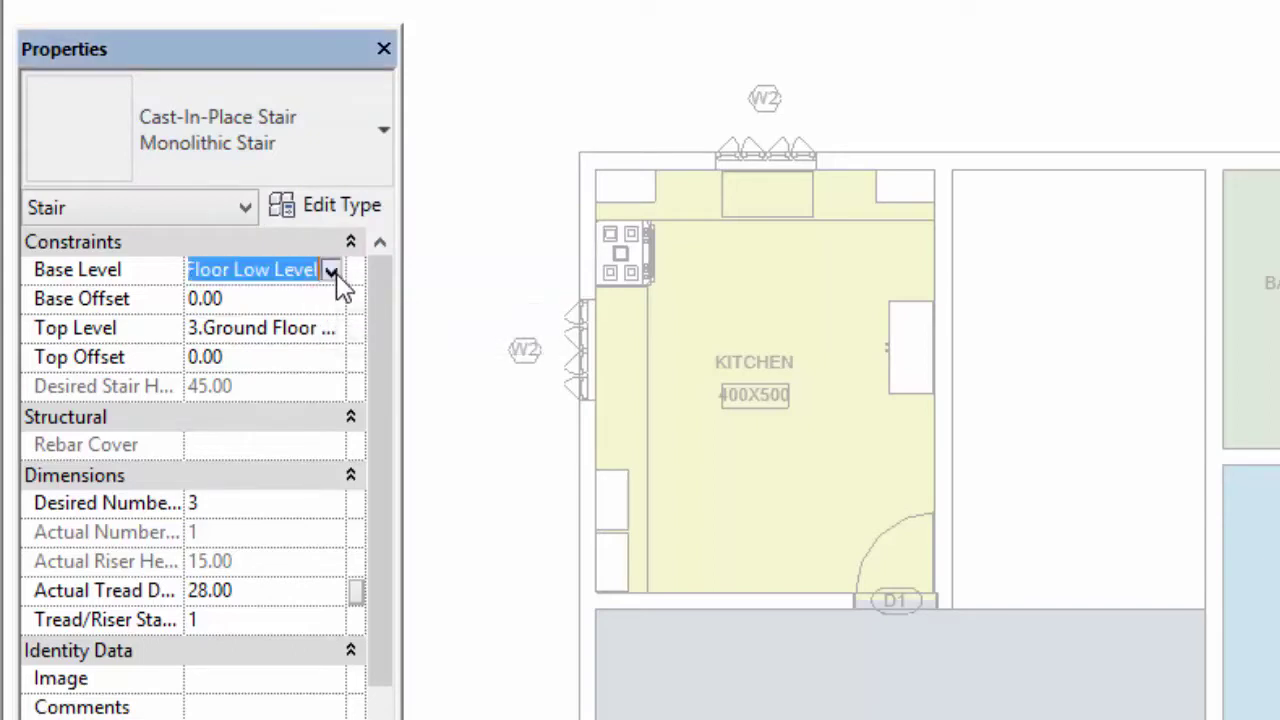
{"action": "left_click", "coordinate": [338, 278]}
{"action": "left_click", "coordinate": [320, 326]}
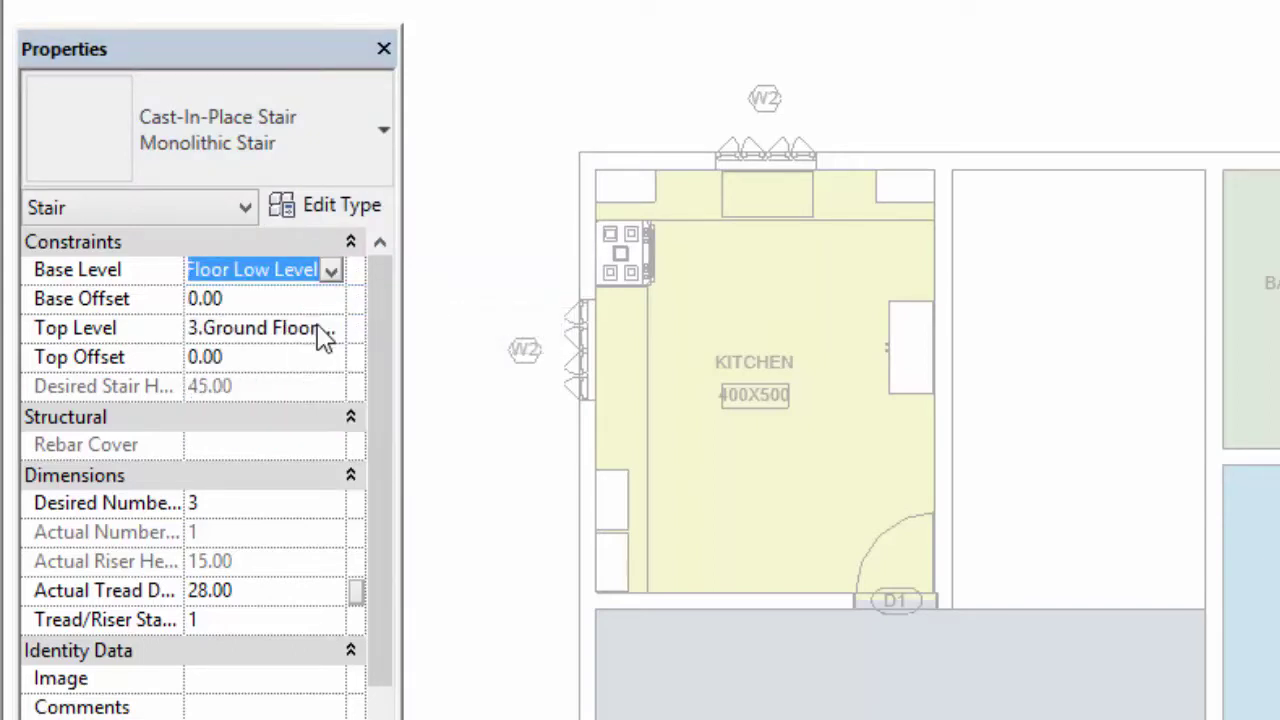
{"action": "left_click", "coordinate": [331, 330]}
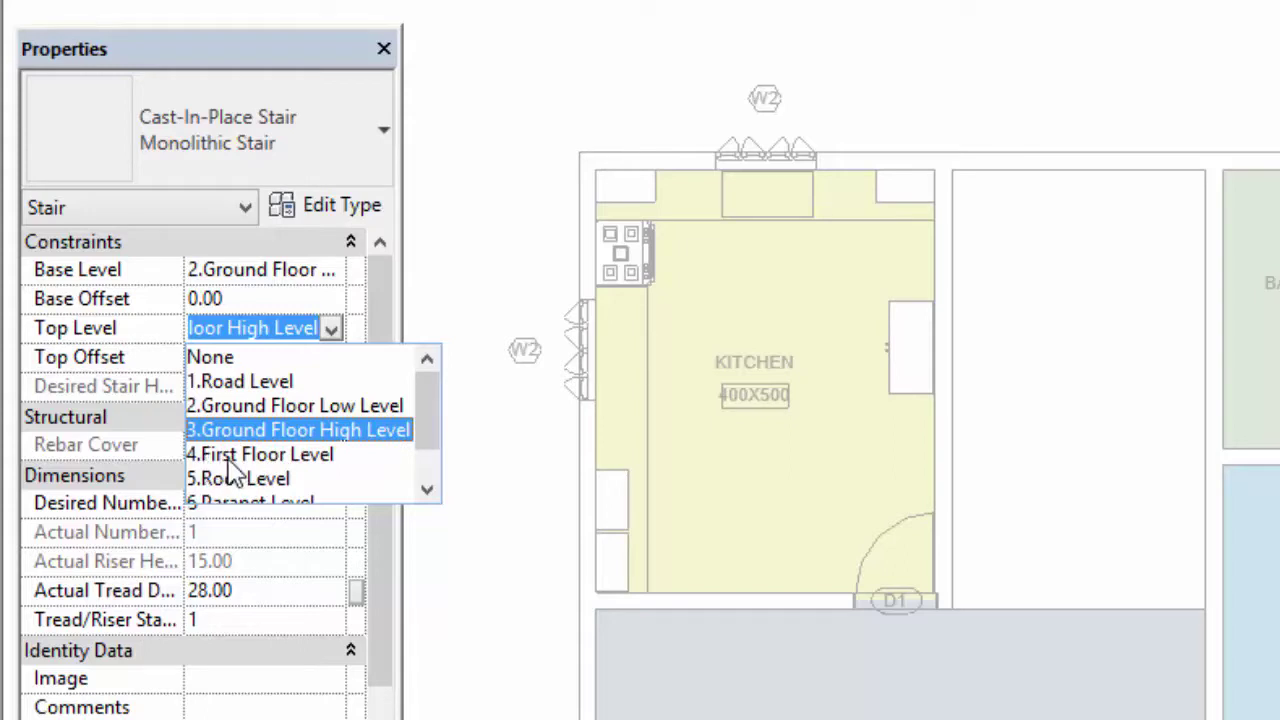
{"action": "left_click", "coordinate": [300, 456]}
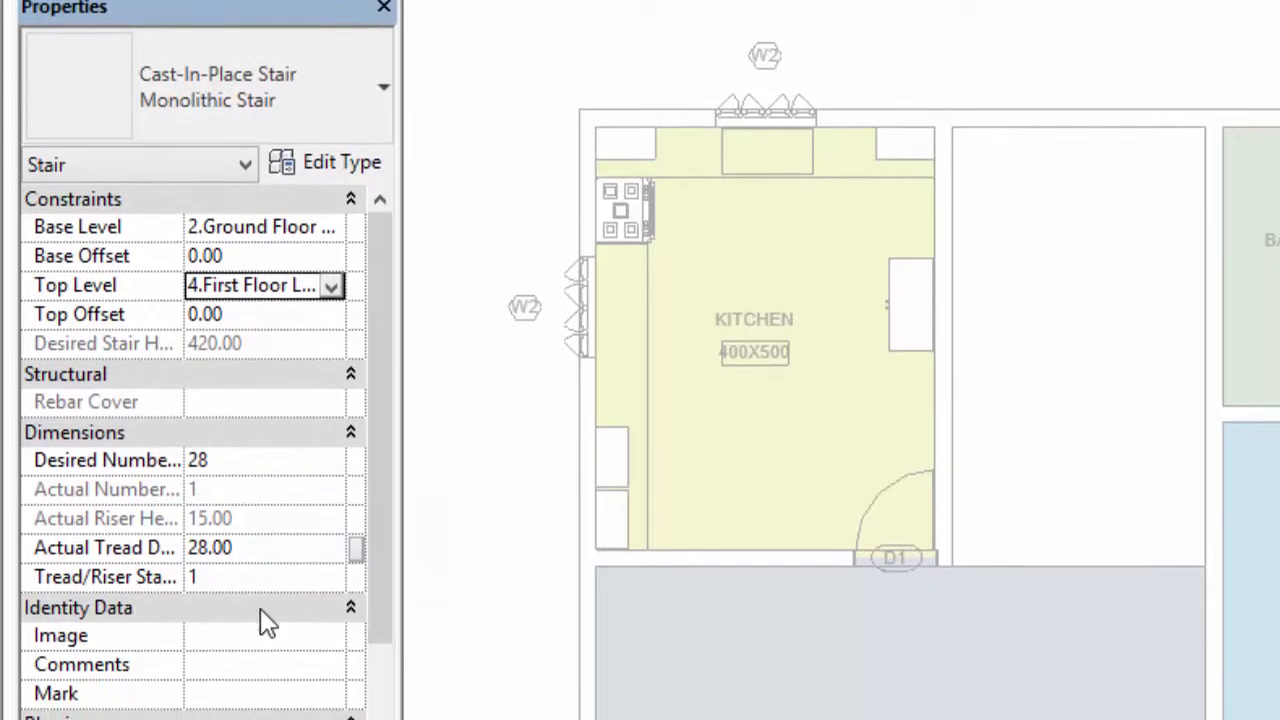
{"action": "left_click_drag", "start_coordinate": [367, 310], "coordinate": [371, 376]}
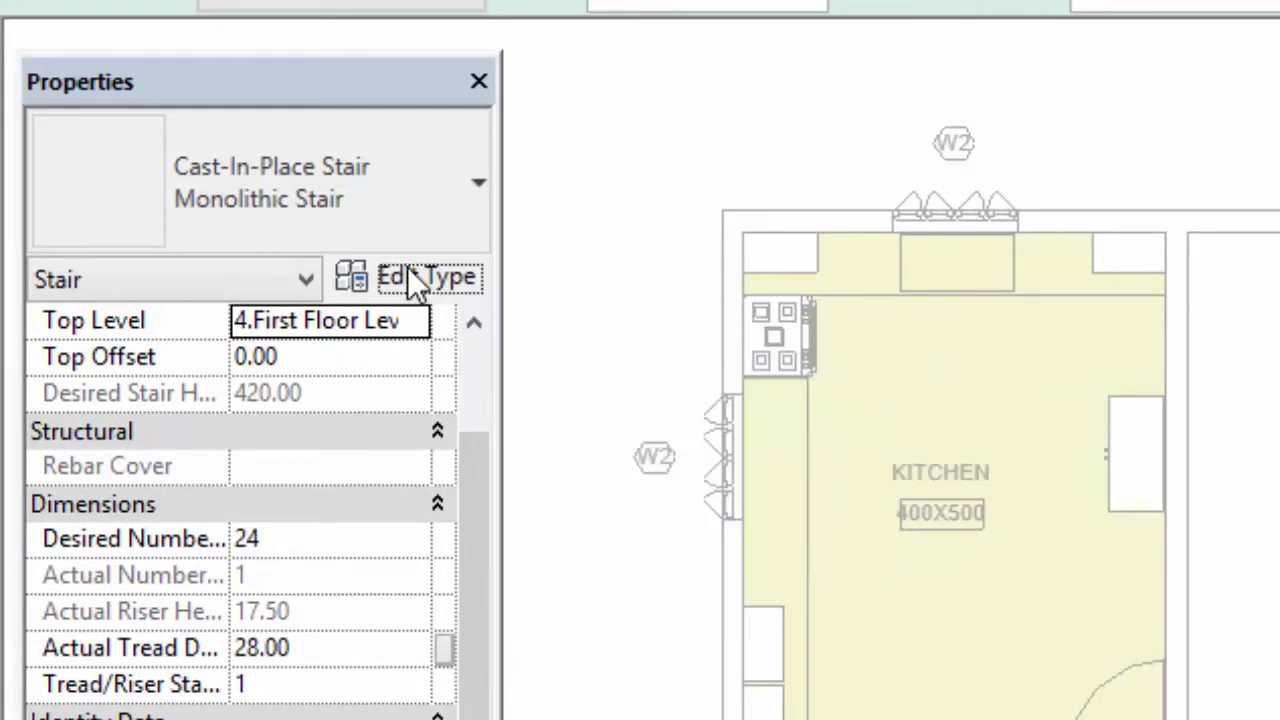
- Edit the Monolithic Stair type: Maximum Riser Height 15, Minimum Tread Depth 30, Minimum Run Width 130
{"action": "left_click", "coordinate": [414, 277]}
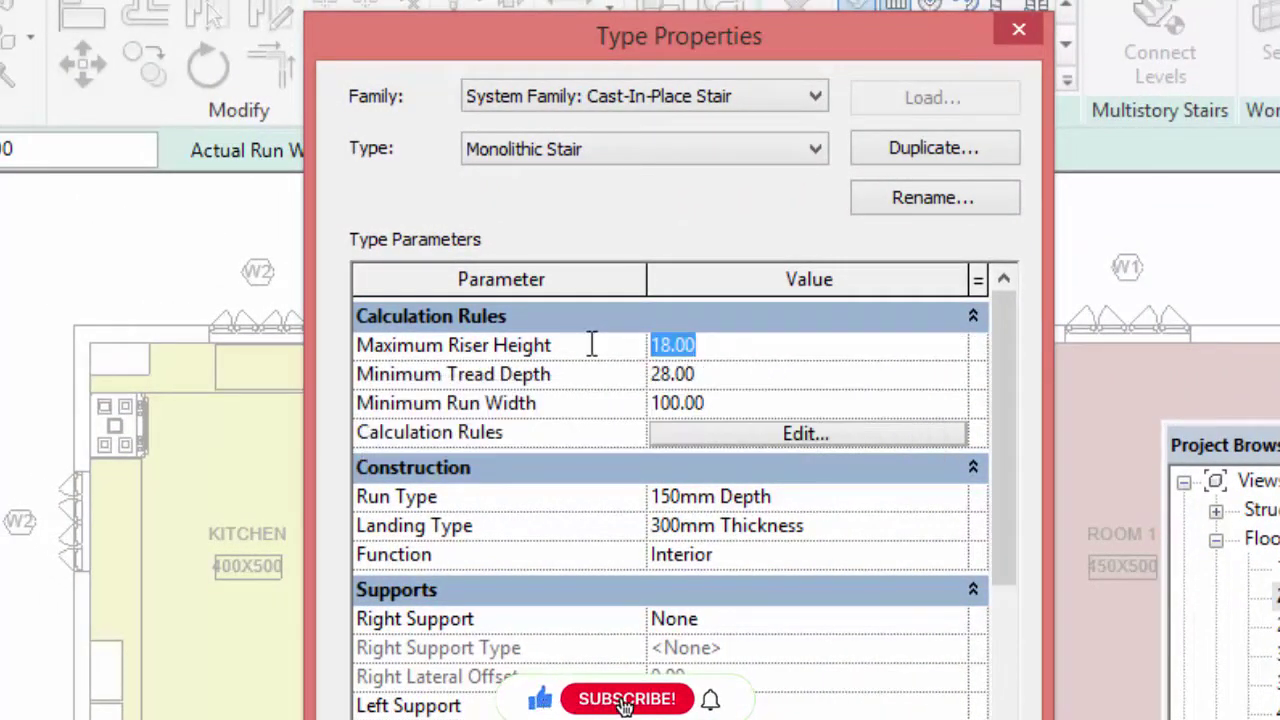
{"action": "type", "text": "1"}
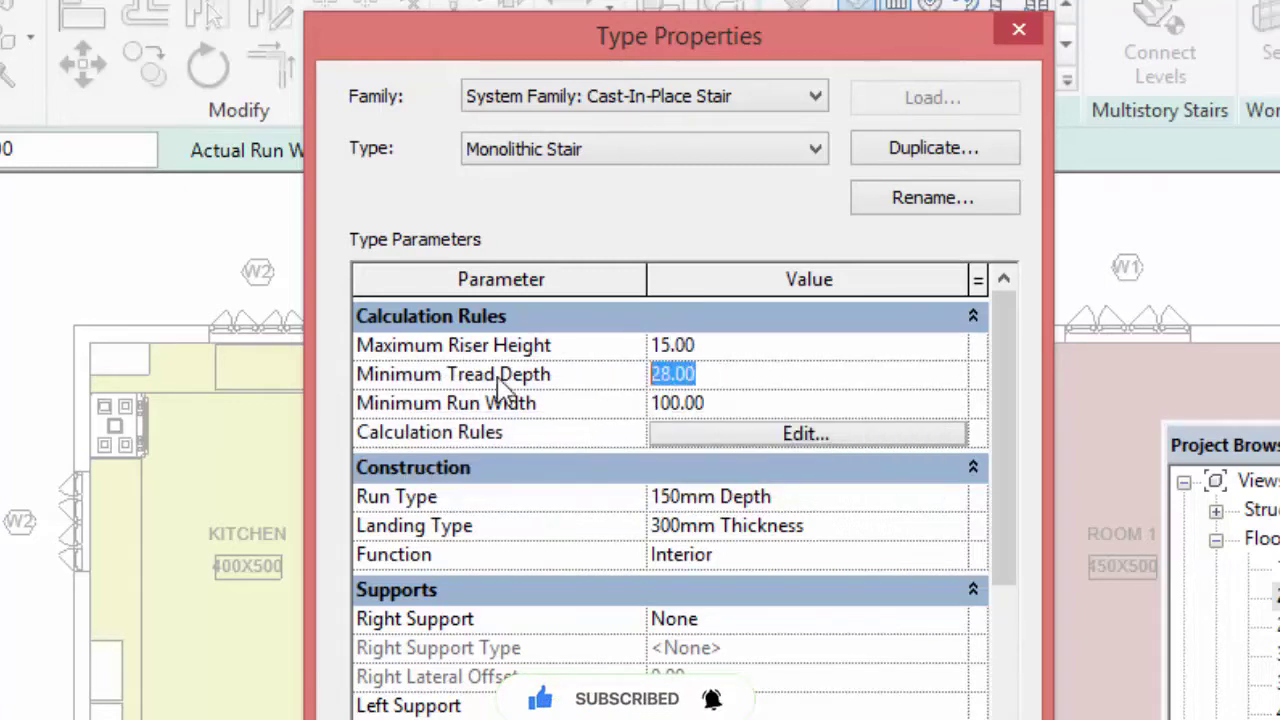
{"action": "mouse_move", "coordinate": [630, 390]}
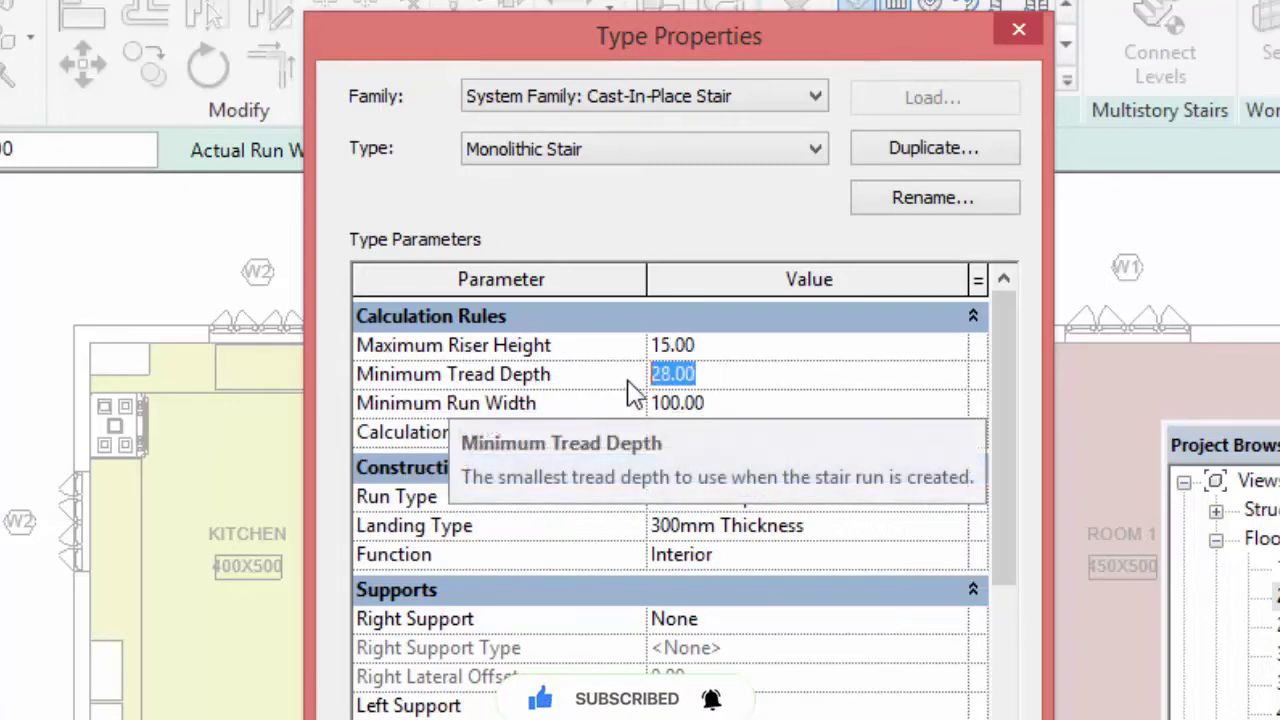
{"action": "type", "text": "30"}
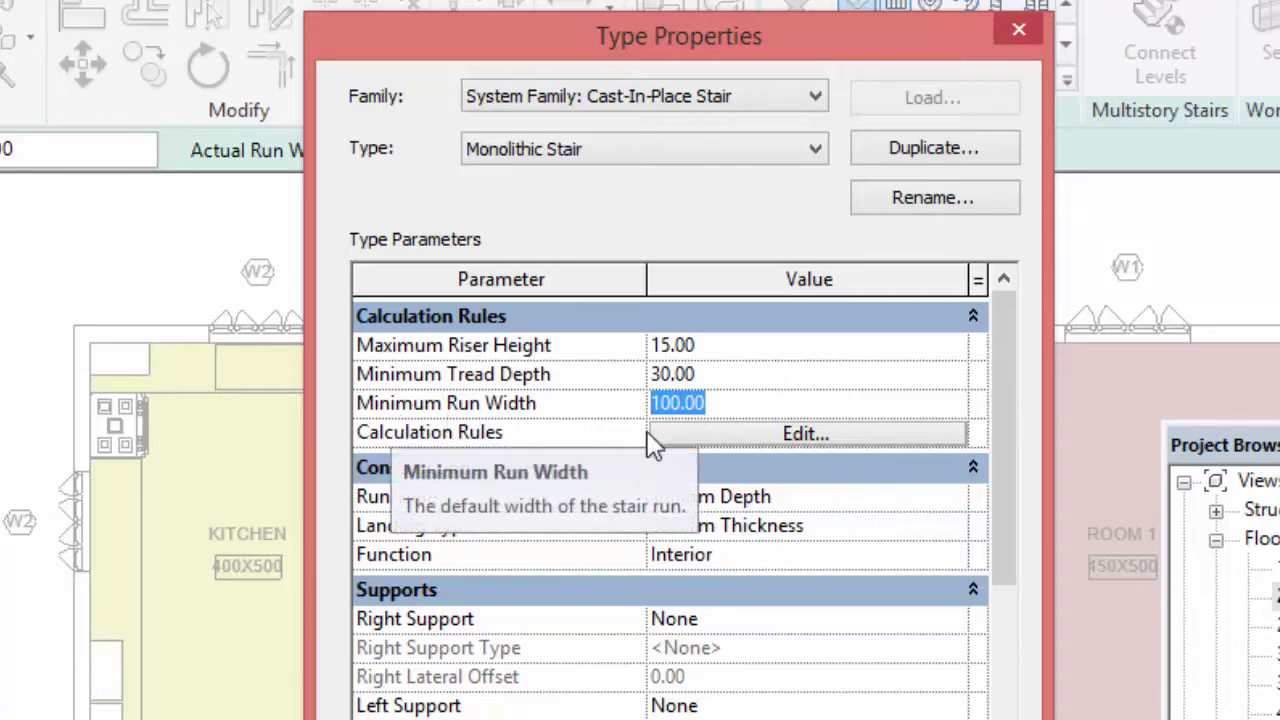
{"action": "type", "text": "1"}
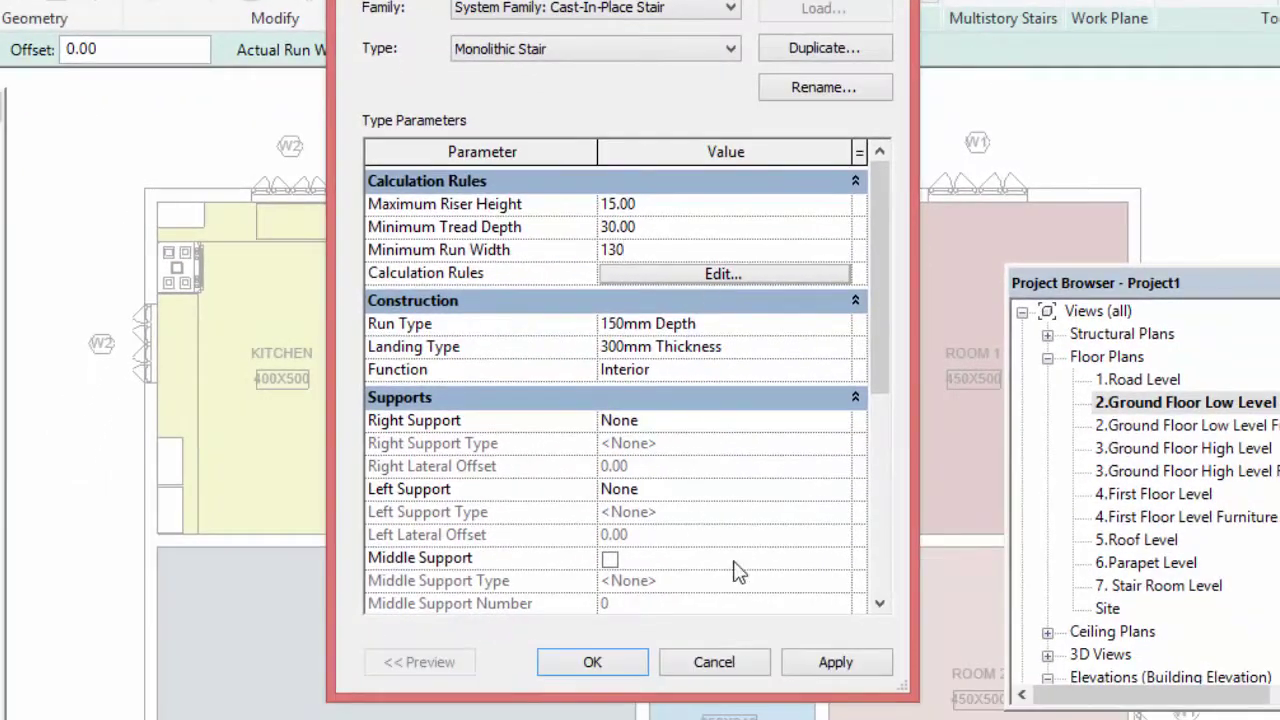
{"action": "left_click_drag", "start_coordinate": [878, 296], "coordinate": [878, 489]}
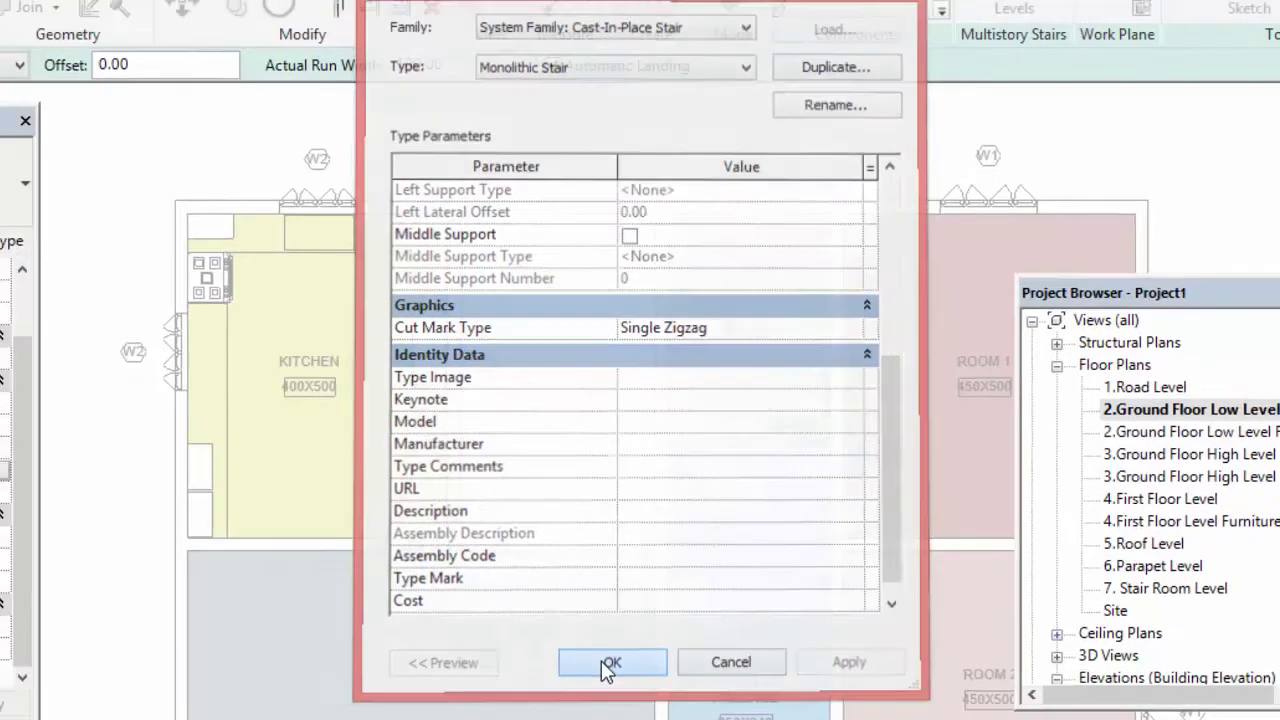
{"action": "left_click", "coordinate": [588, 664]}
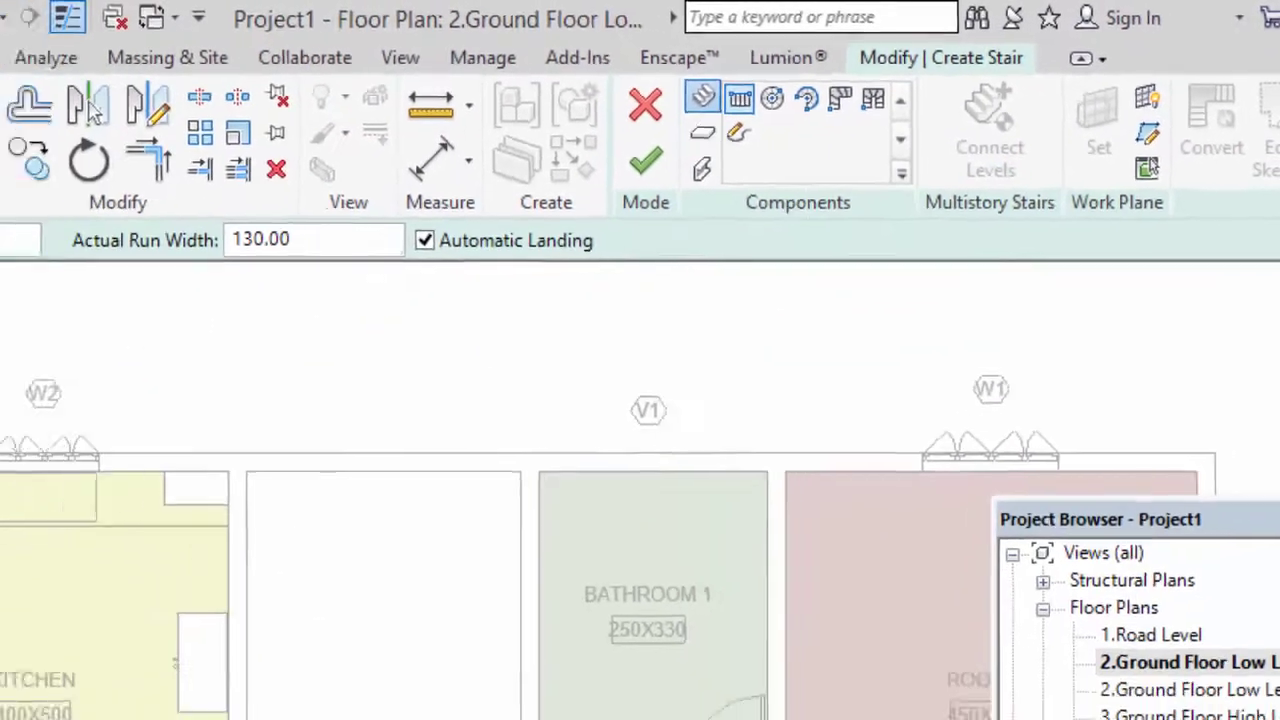
- Start a Straight stair run at the wall endpoint beside door D1
{"action": "left_click", "coordinate": [252, 474]}
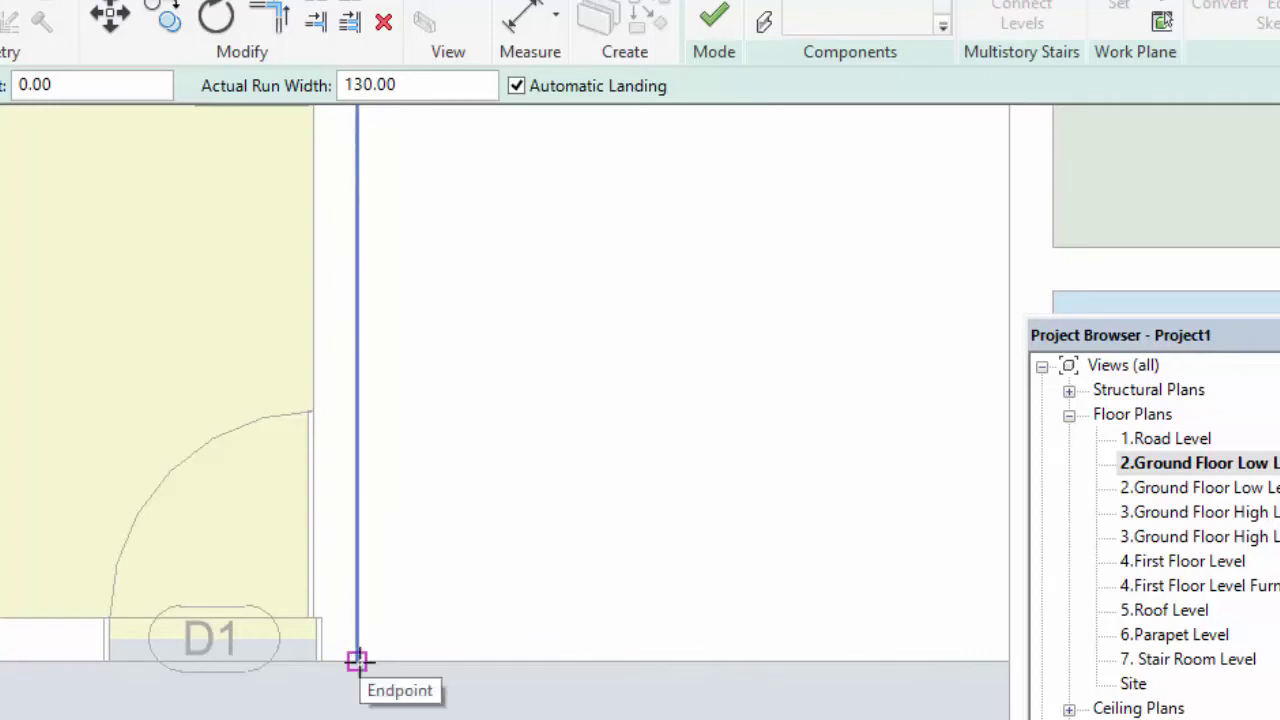
{"action": "left_click", "coordinate": [357, 661]}
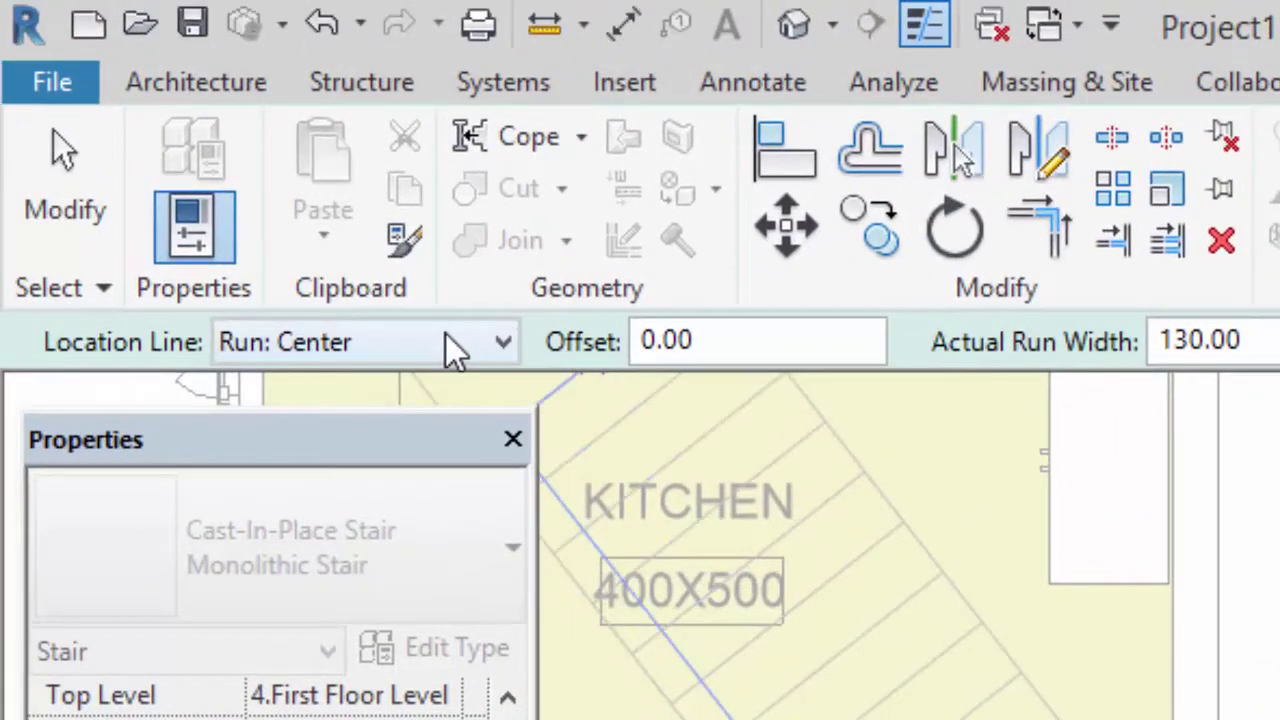
- Set Location Line to Run: Left and end the 15-riser first run up the kitchen wall
{"action": "left_click", "coordinate": [455, 345]}
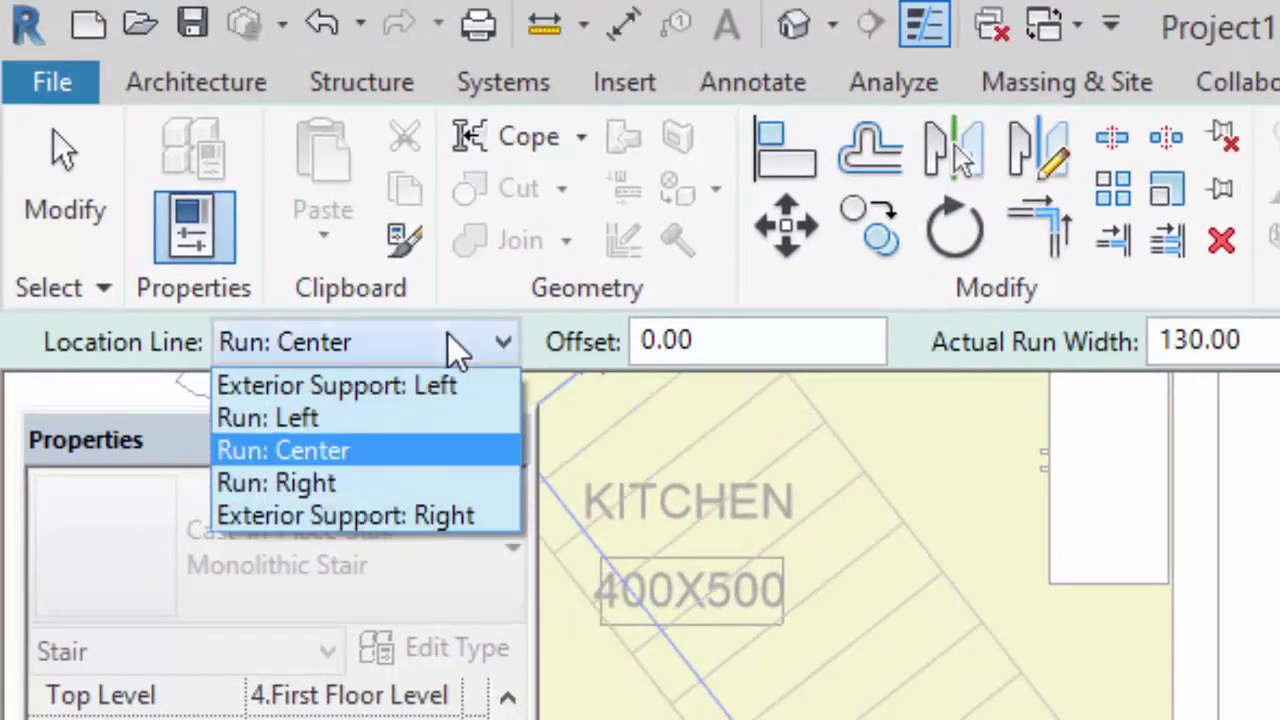
{"action": "left_click", "coordinate": [300, 420]}
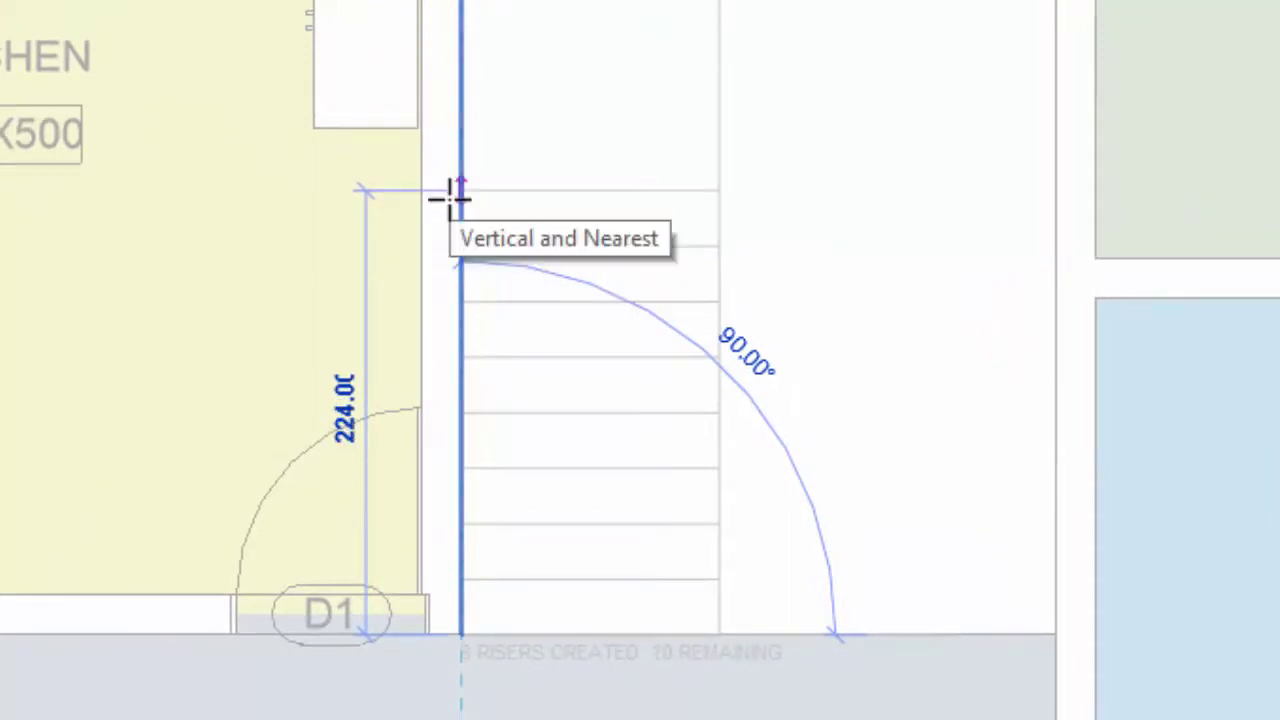
{"action": "middle_click_drag", "start_coordinate": [485, 218], "coordinate": [443, 591]}
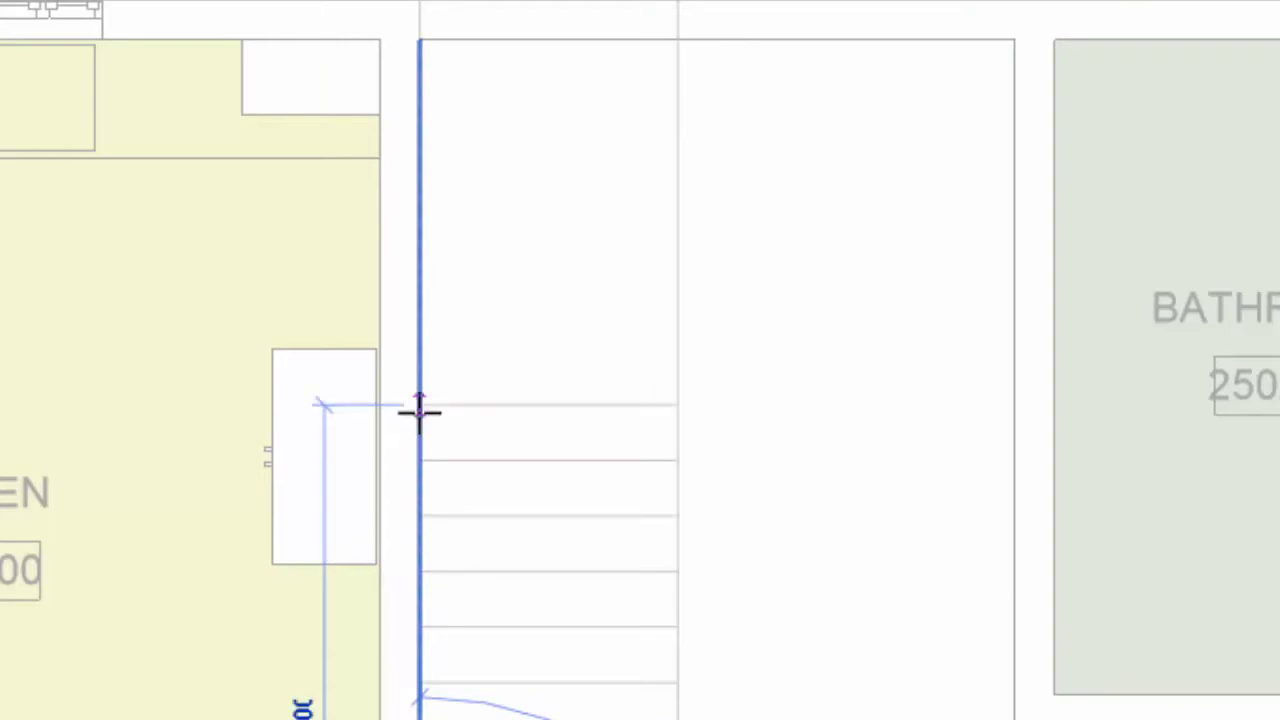
{"action": "scroll", "coordinate": [422, 345], "scroll_direction": "down", "scroll_amount": 2}
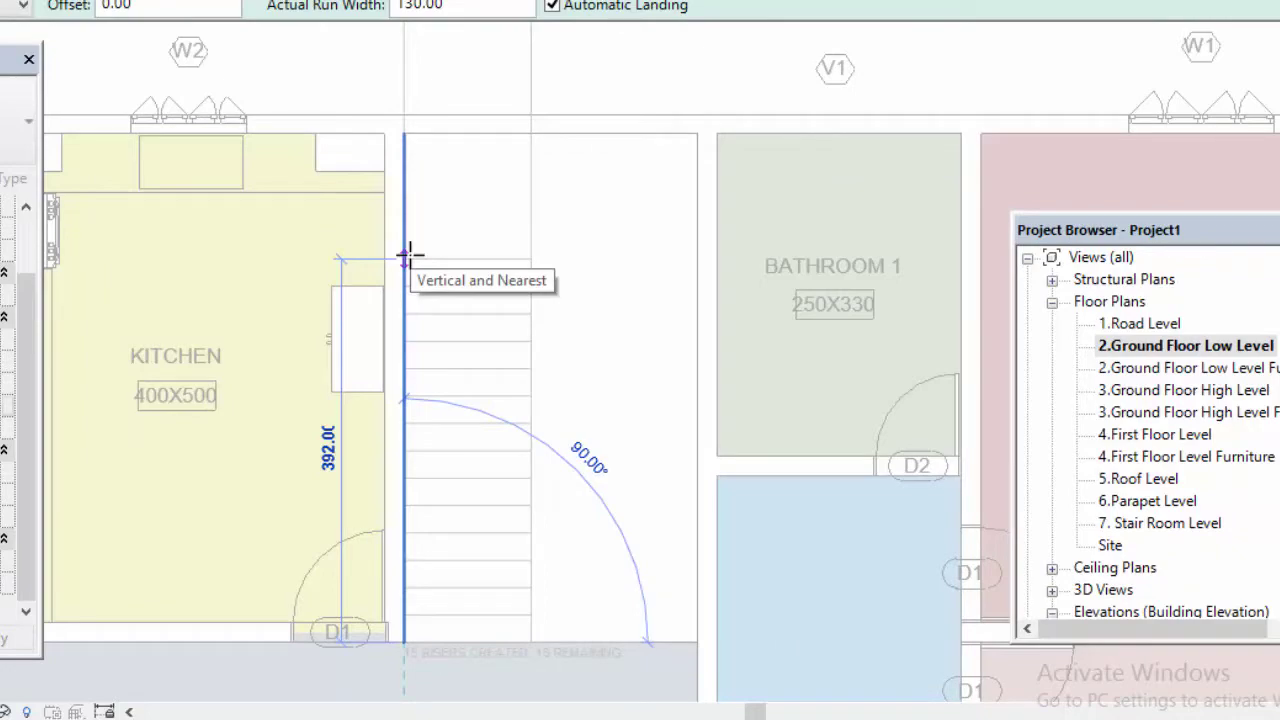
{"action": "left_click", "coordinate": [410, 256]}
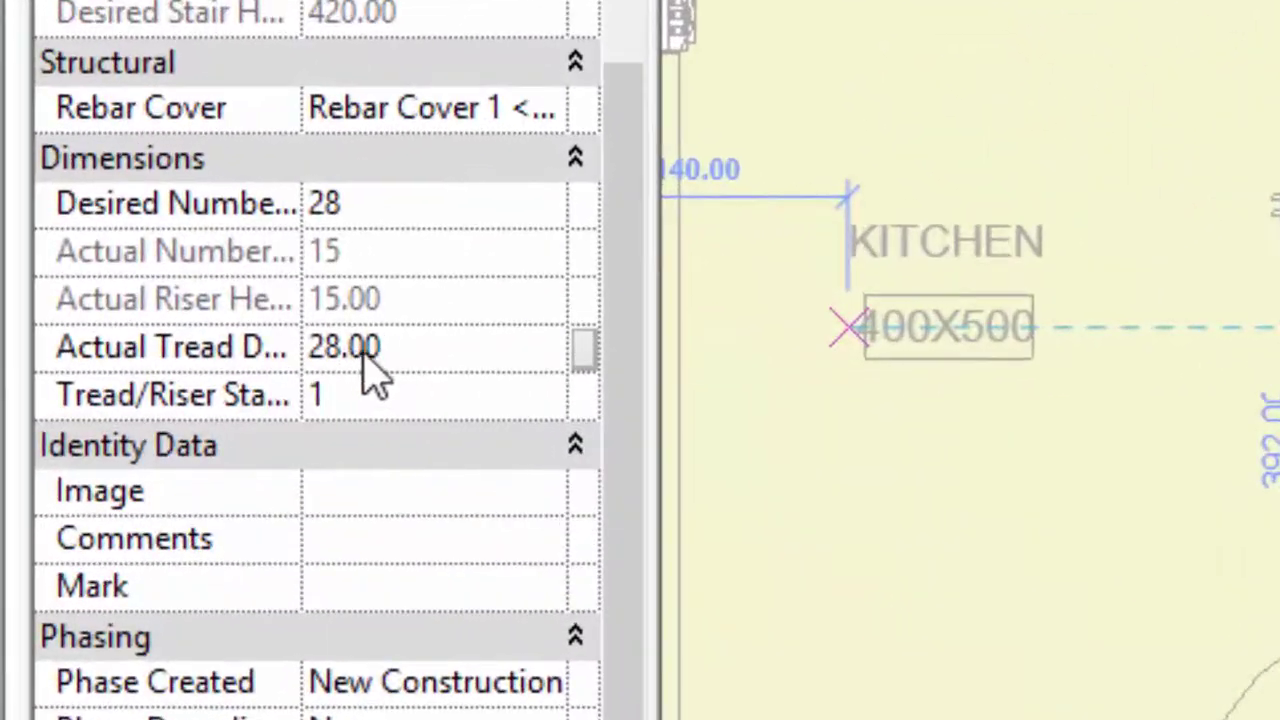
- Replace the Actual Tread Depth of 28 with 30 and apply it
{"action": "left_click", "coordinate": [168, 389]}
{"action": "left_click_drag", "start_coordinate": [383, 350], "coordinate": [255, 335]}
{"action": "type", "text": "30"}
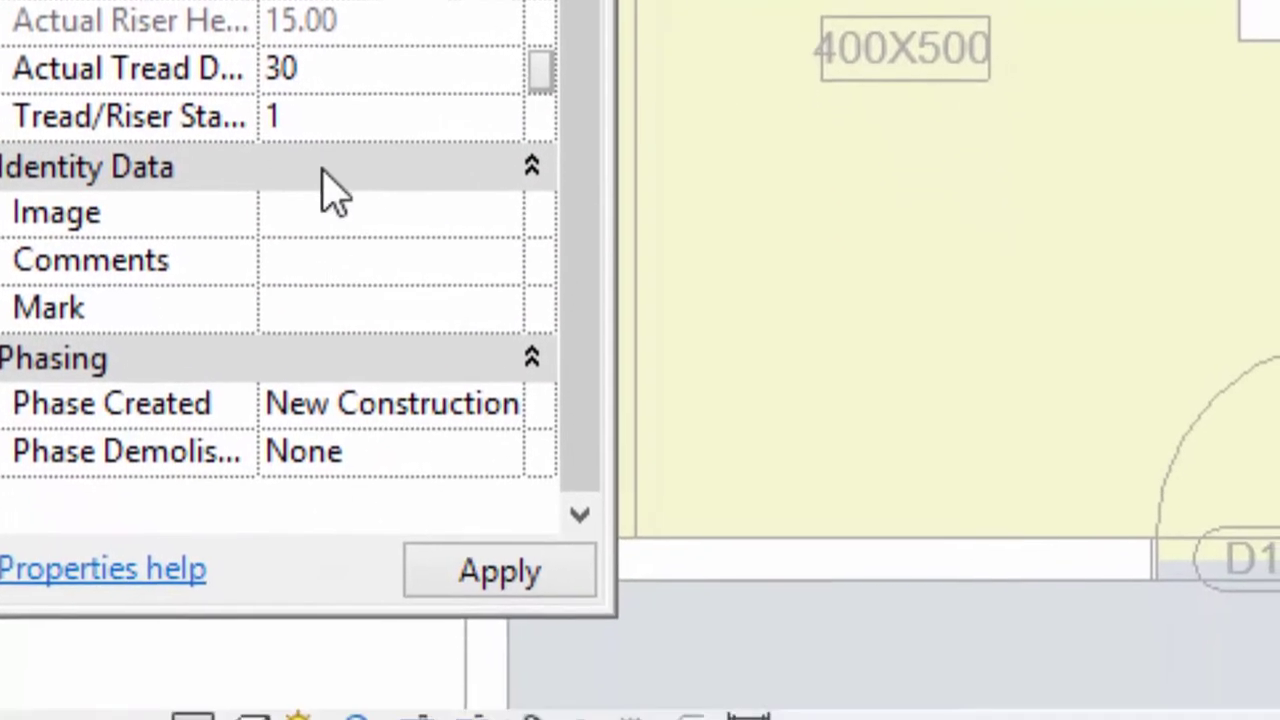
{"action": "left_click", "coordinate": [322, 605]}
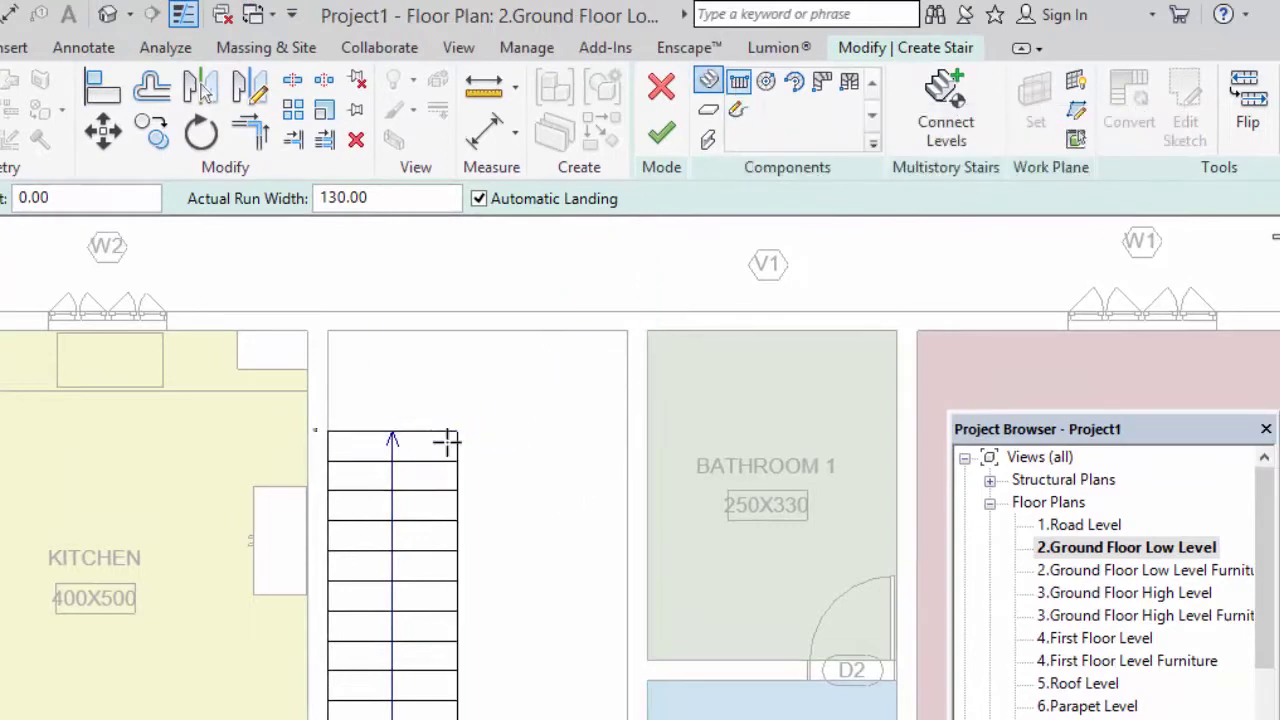
- Draw the second run beside Bathroom 1 from the wall intersection, forming the U-shaped stair
{"action": "left_click", "coordinate": [626, 430]}
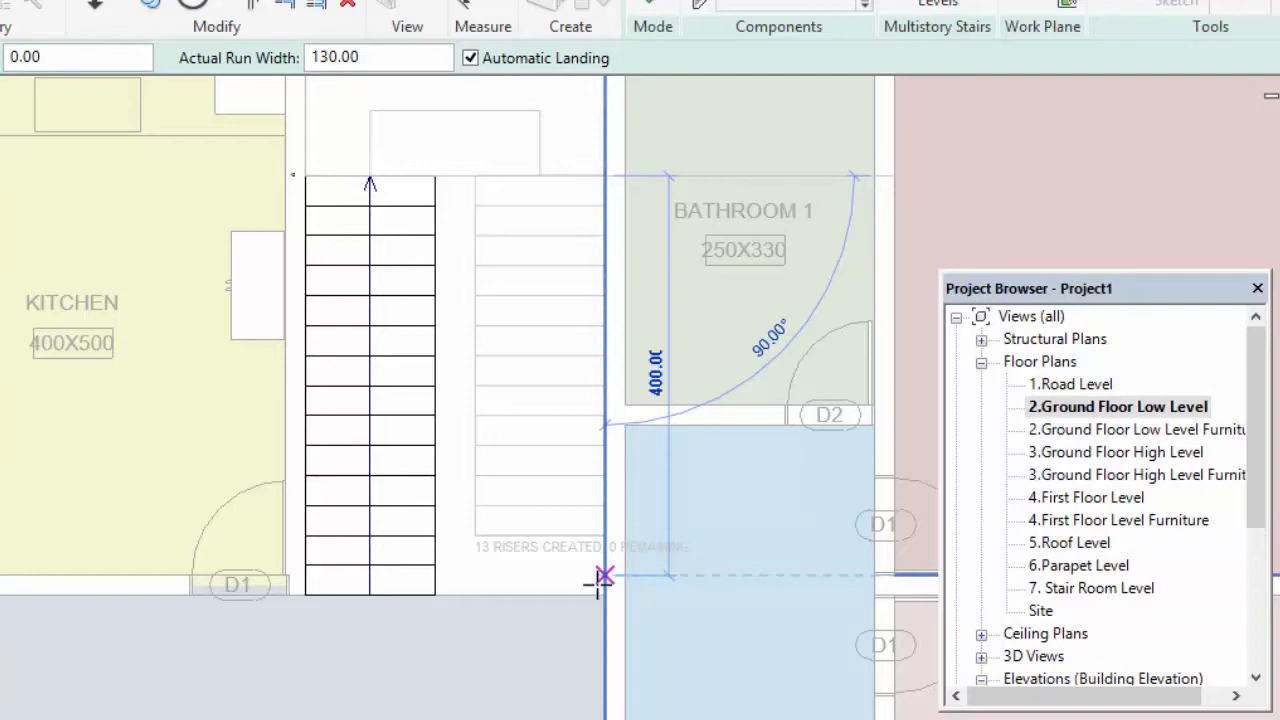
{"action": "left_click", "coordinate": [600, 580]}
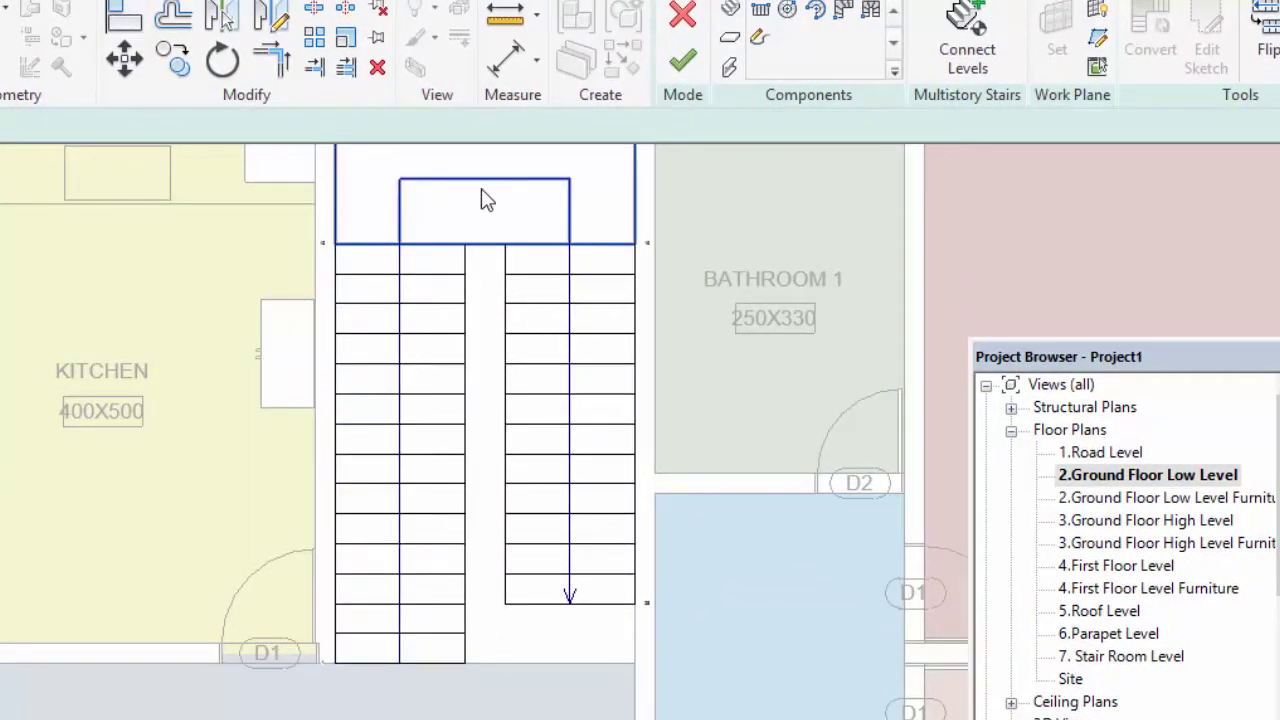
{"action": "middle_click_drag", "start_coordinate": [483, 200], "coordinate": [472, 378]}
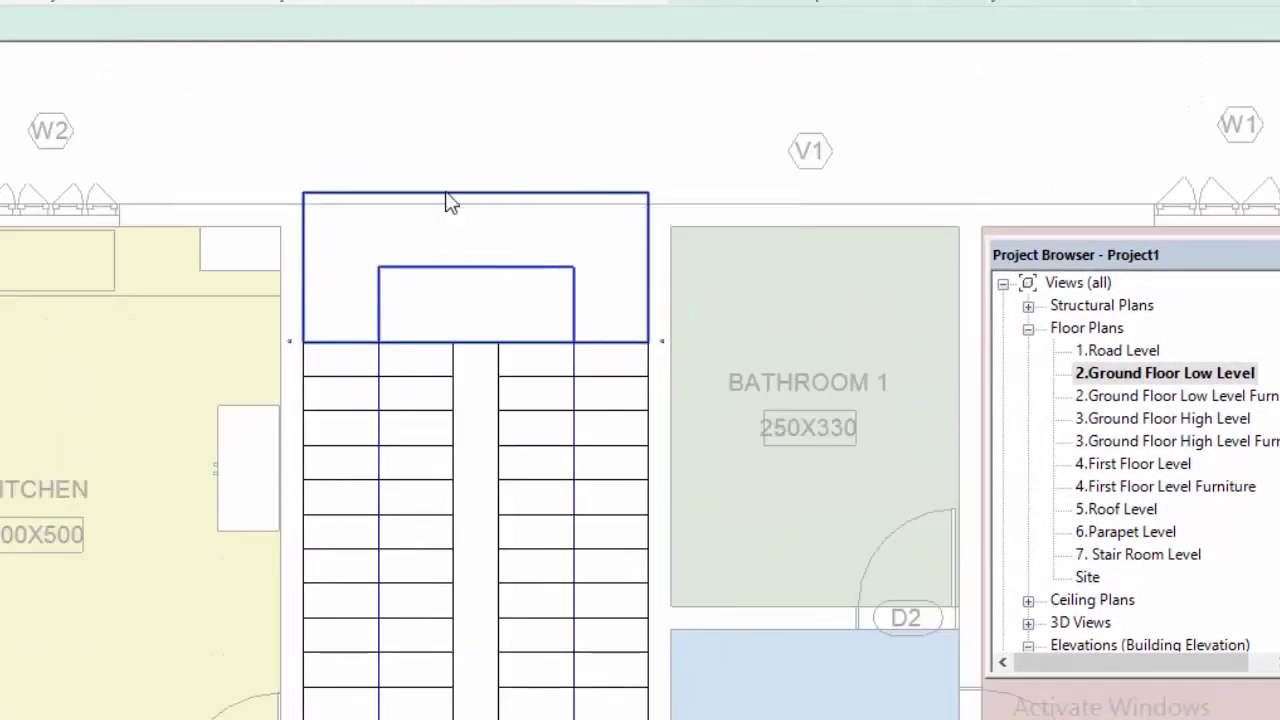
- Shorten the landing between the runs to 100 by dragging its top edge down
{"action": "left_click", "coordinate": [451, 196]}
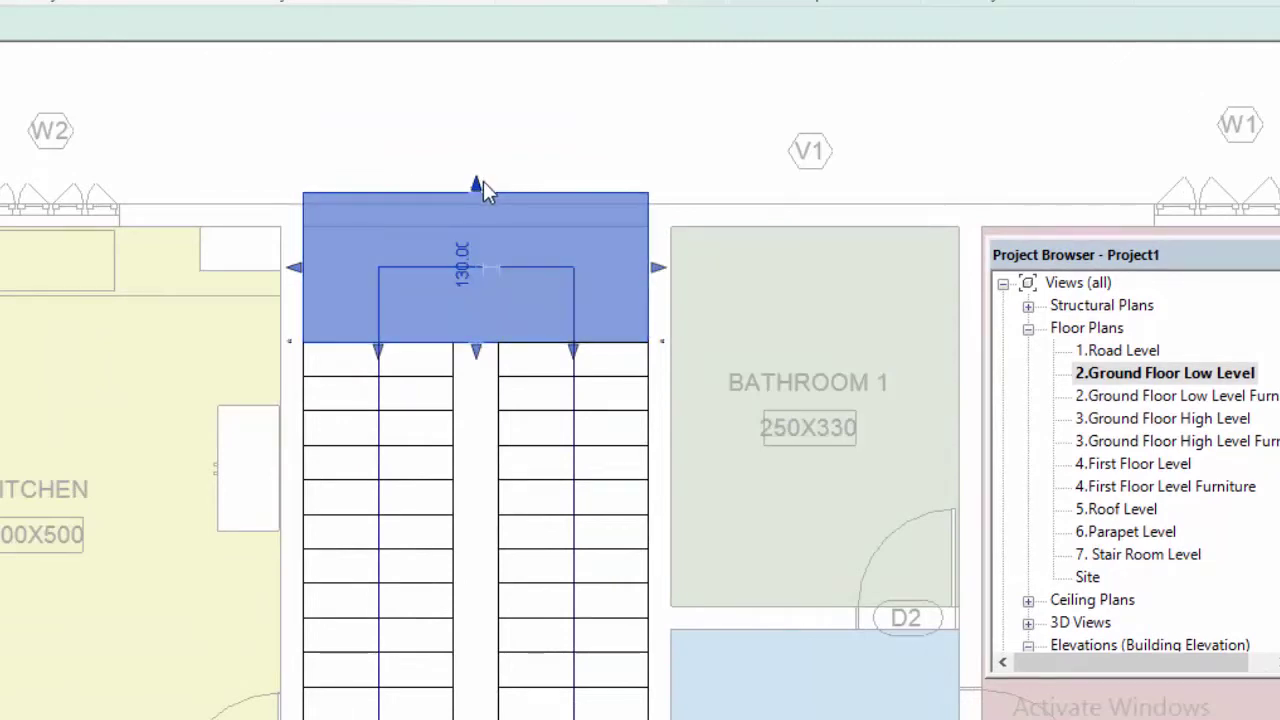
{"action": "scroll", "coordinate": [478, 195], "scroll_direction": "up", "scroll_amount": 1}
{"action": "scroll", "coordinate": [480, 200], "scroll_direction": "up", "scroll_amount": 2}
{"action": "left_click_drag", "start_coordinate": [478, 195], "coordinate": [478, 278]}
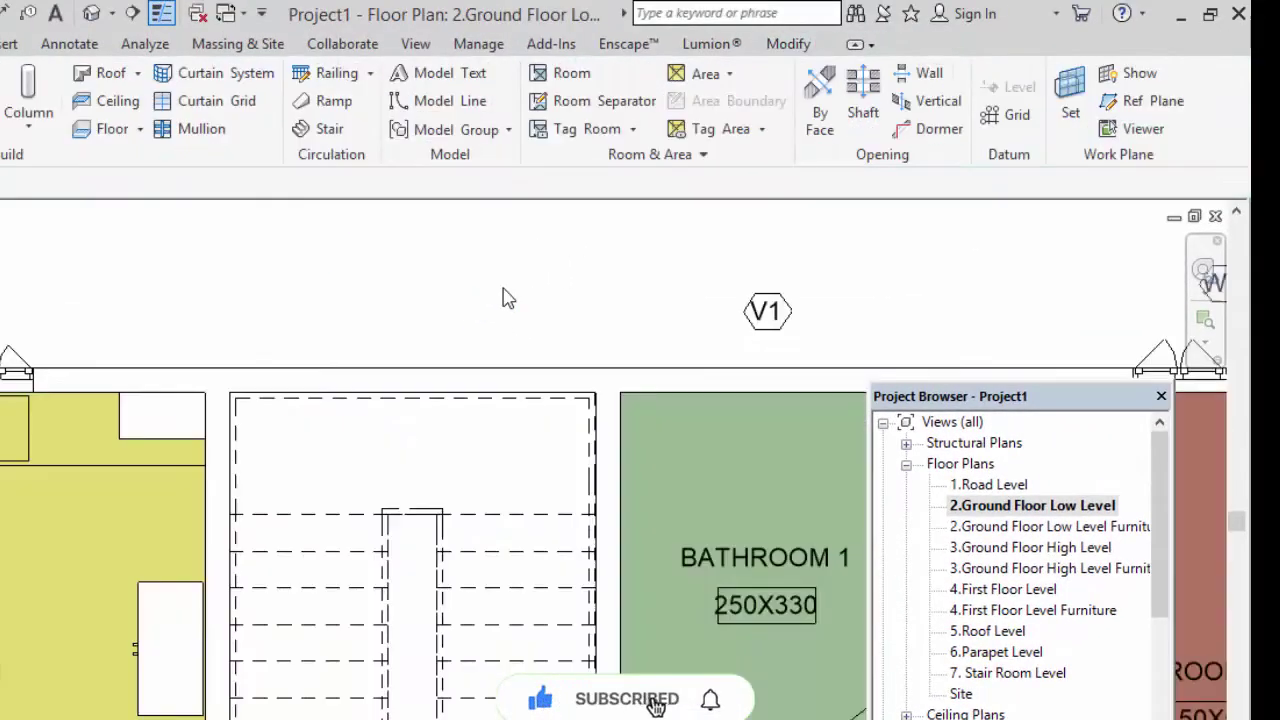
{"action": "scroll", "coordinate": [437, 374], "scroll_direction": "down", "scroll_amount": 2}
{"action": "scroll", "coordinate": [466, 426], "scroll_direction": "up", "scroll_amount": 1}
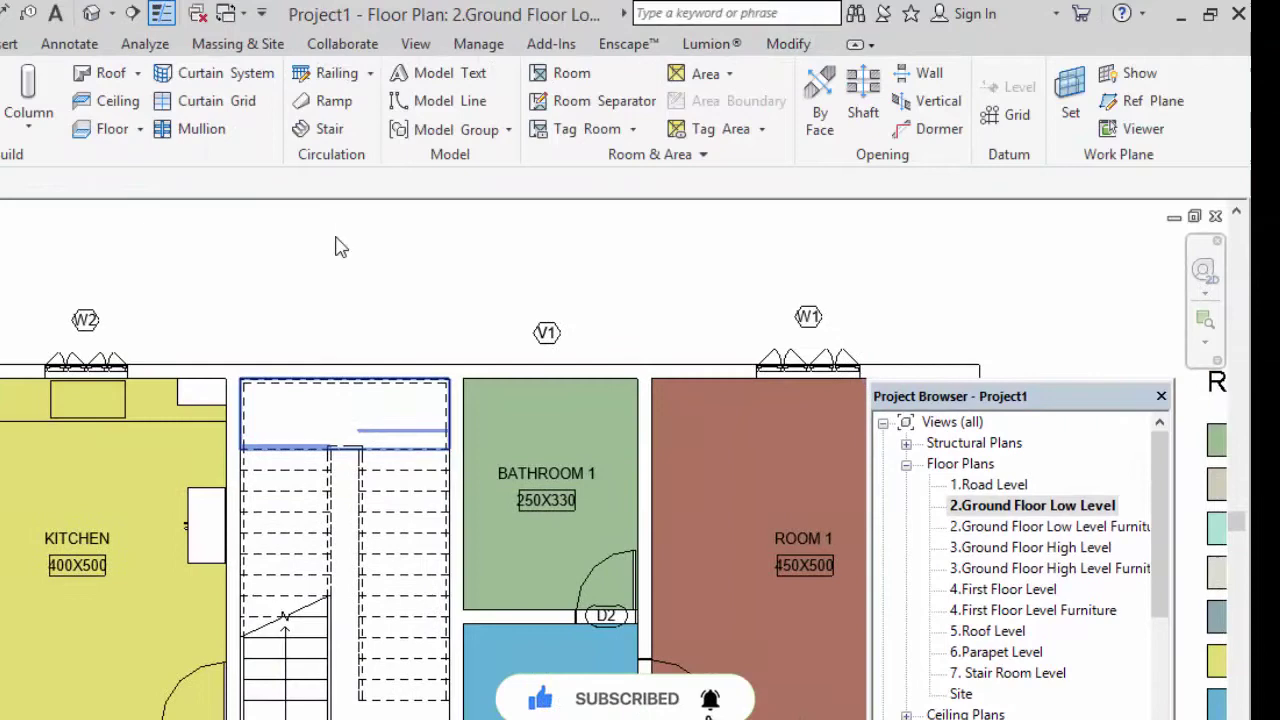
- In the default 3D view, zoom in and try selecting the floor slab over the stair
{"action": "left_click", "coordinate": [92, 14]}
{"action": "scroll", "coordinate": [444, 391], "scroll_direction": "up", "scroll_amount": 2}
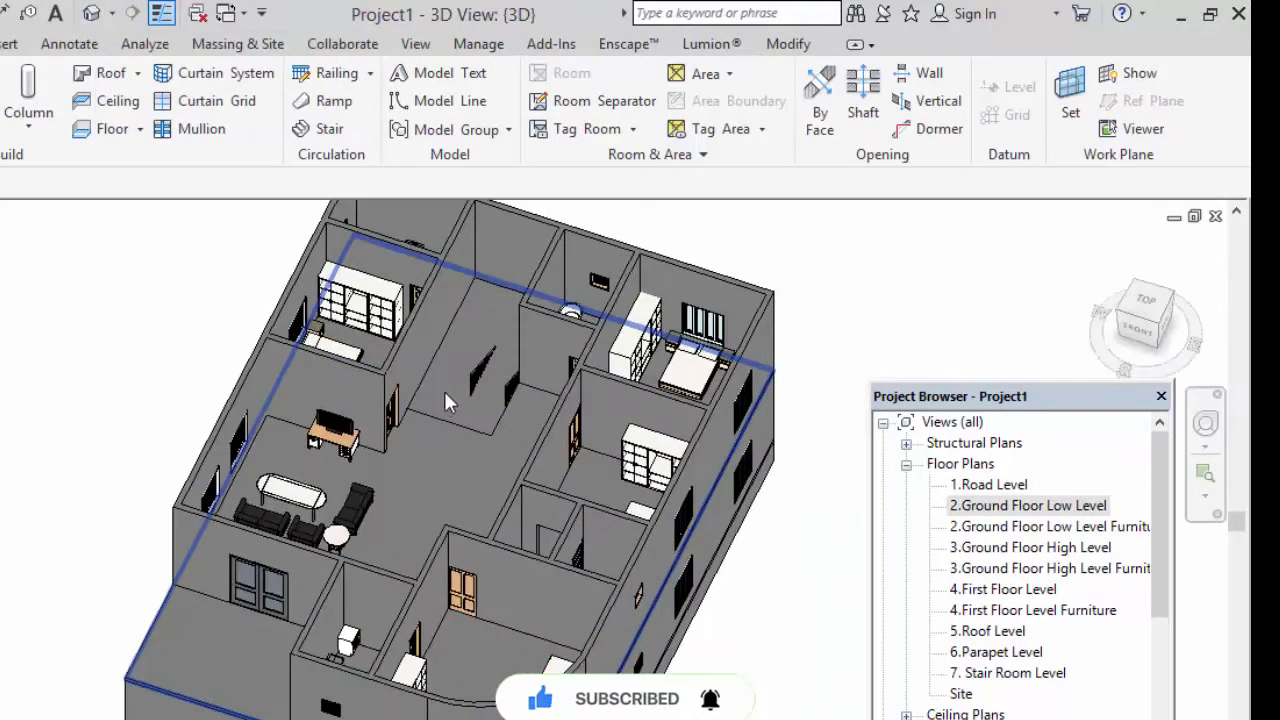
{"action": "scroll", "coordinate": [484, 395], "scroll_direction": "up", "scroll_amount": 2}
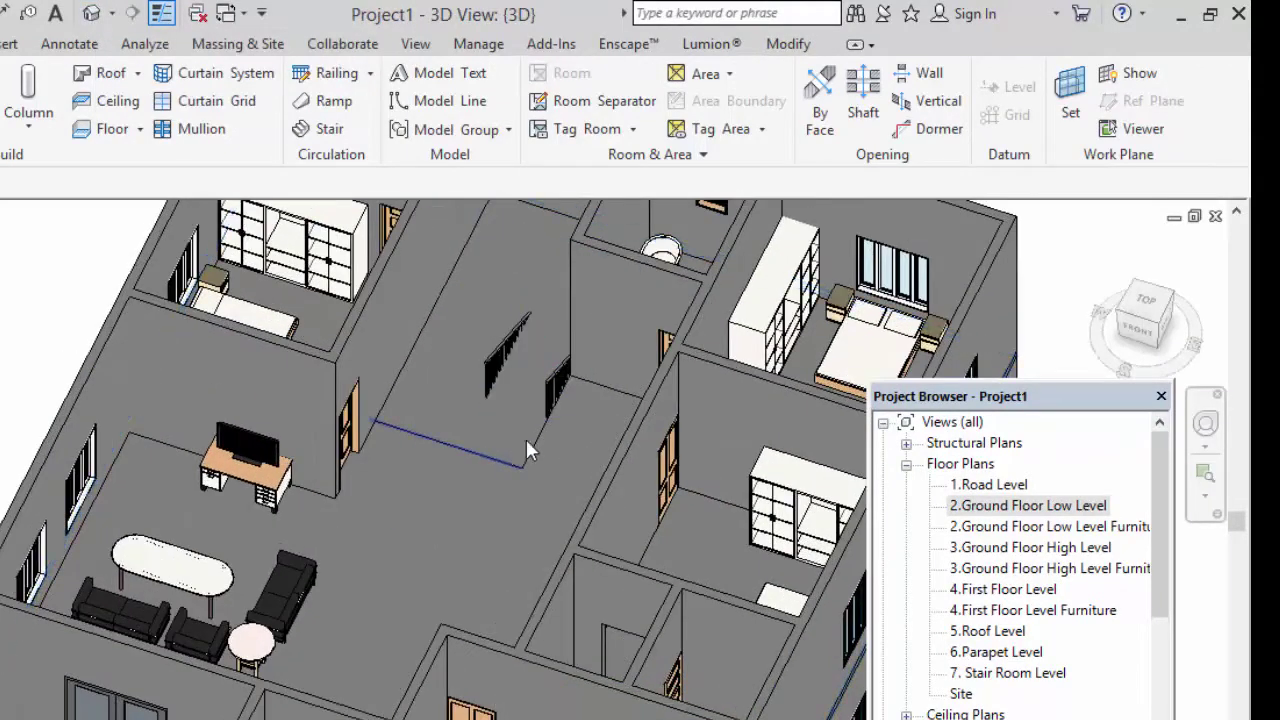
{"action": "key", "text": "Tab"}
{"action": "left_click", "coordinate": [458, 508]}
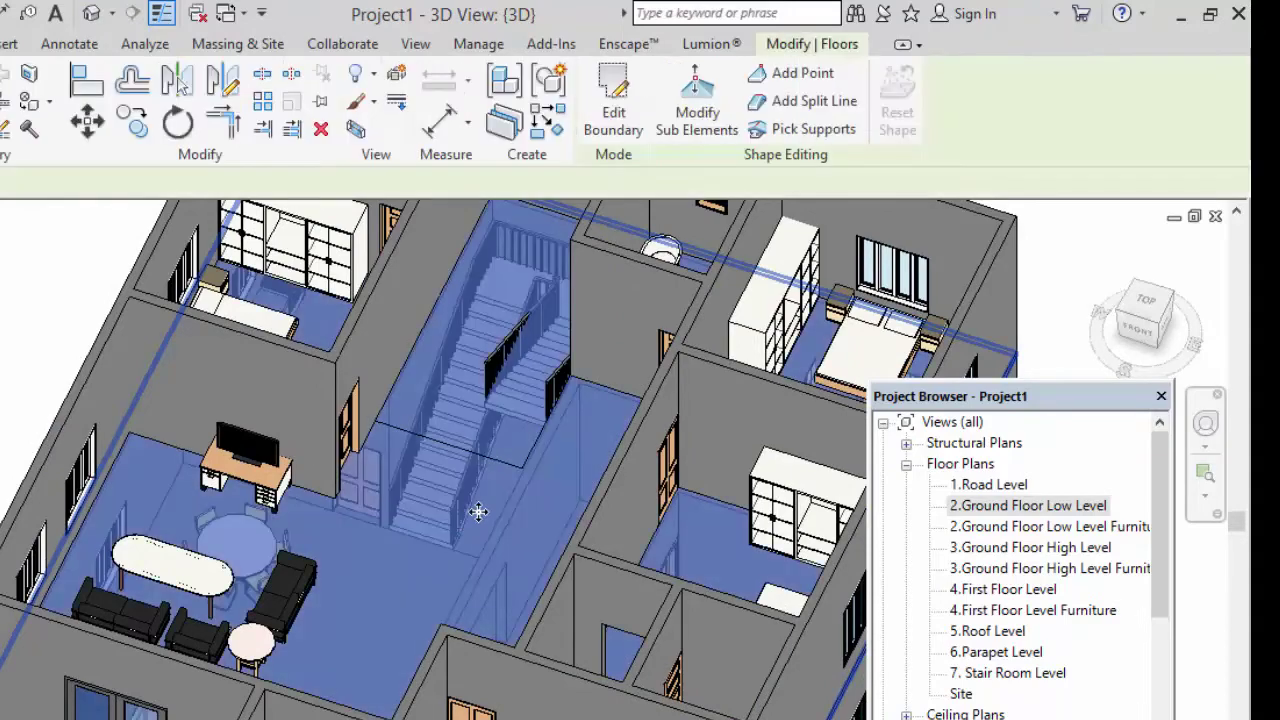
{"action": "scroll", "coordinate": [469, 506], "scroll_direction": "up", "scroll_amount": 2}
{"action": "scroll", "coordinate": [309, 509], "scroll_direction": "up", "scroll_amount": 1}
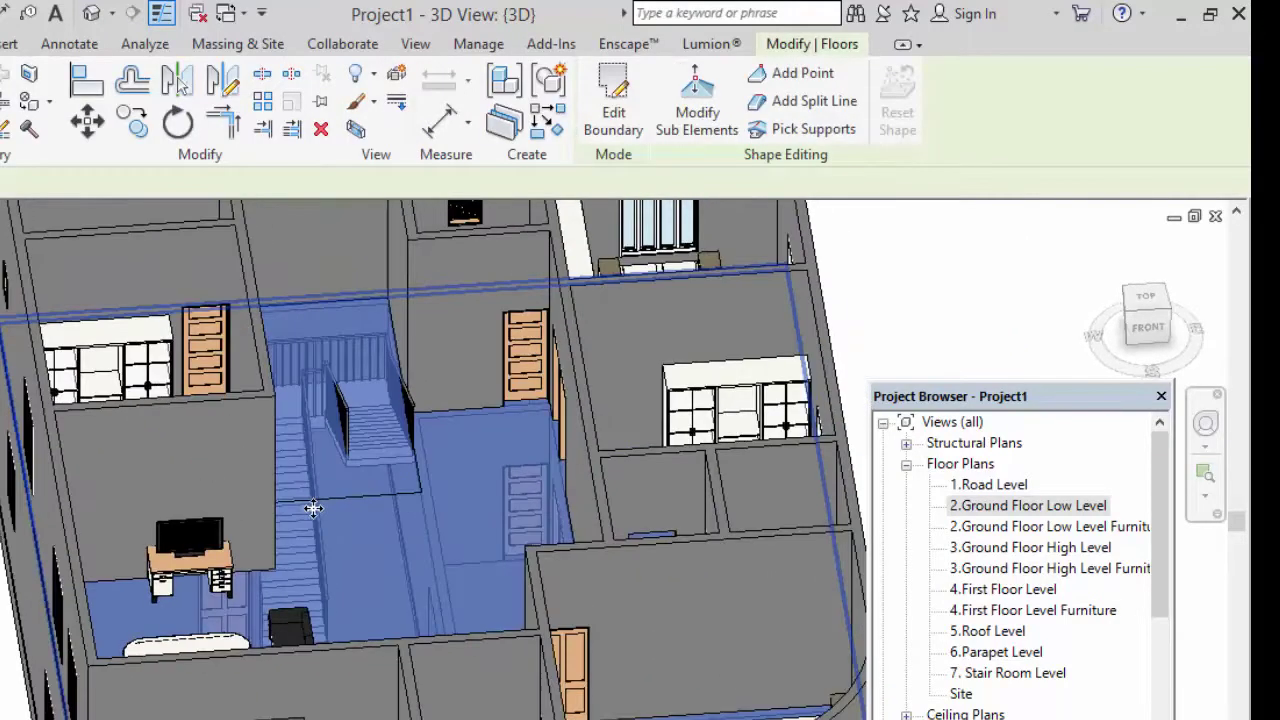
{"action": "scroll", "coordinate": [423, 509], "scroll_direction": "up", "scroll_amount": 1}
{"action": "scroll", "coordinate": [455, 513], "scroll_direction": "up", "scroll_amount": 2}
{"action": "scroll", "coordinate": [578, 540], "scroll_direction": "up", "scroll_amount": 1}
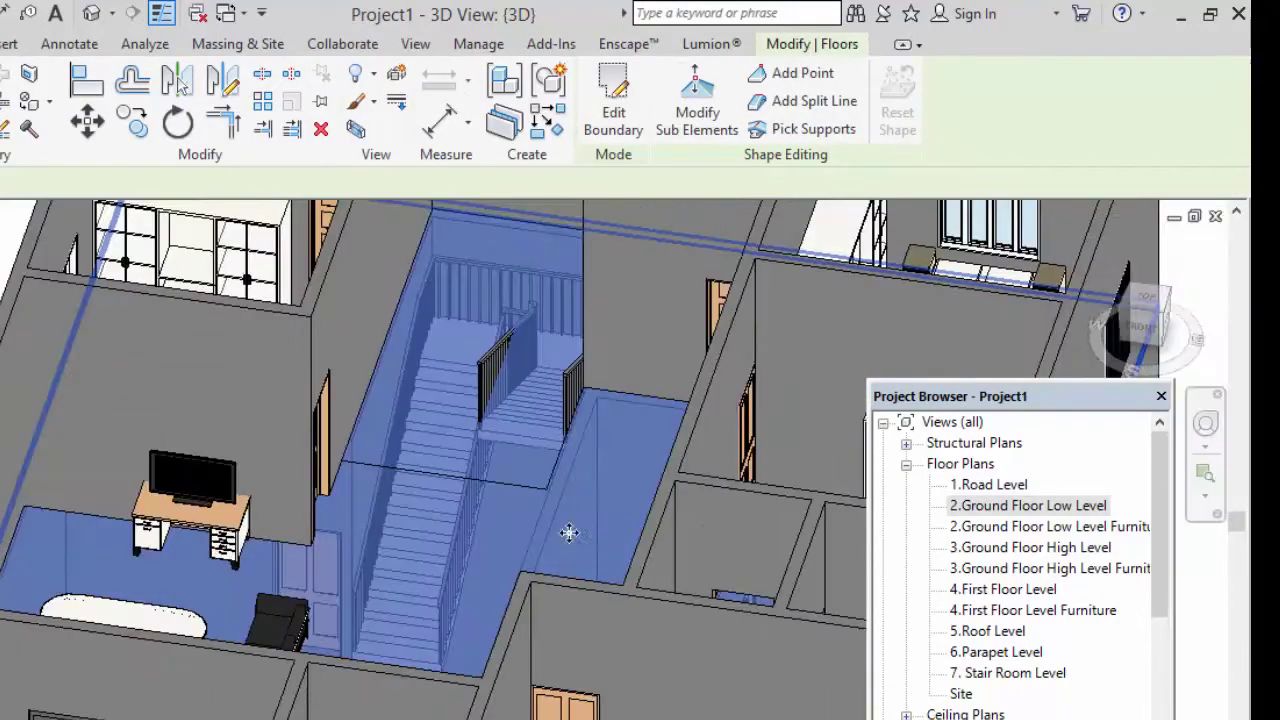
{"action": "scroll", "coordinate": [440, 522], "scroll_direction": "up", "scroll_amount": 1}
{"action": "scroll", "coordinate": [475, 317], "scroll_direction": "down", "scroll_amount": 2}
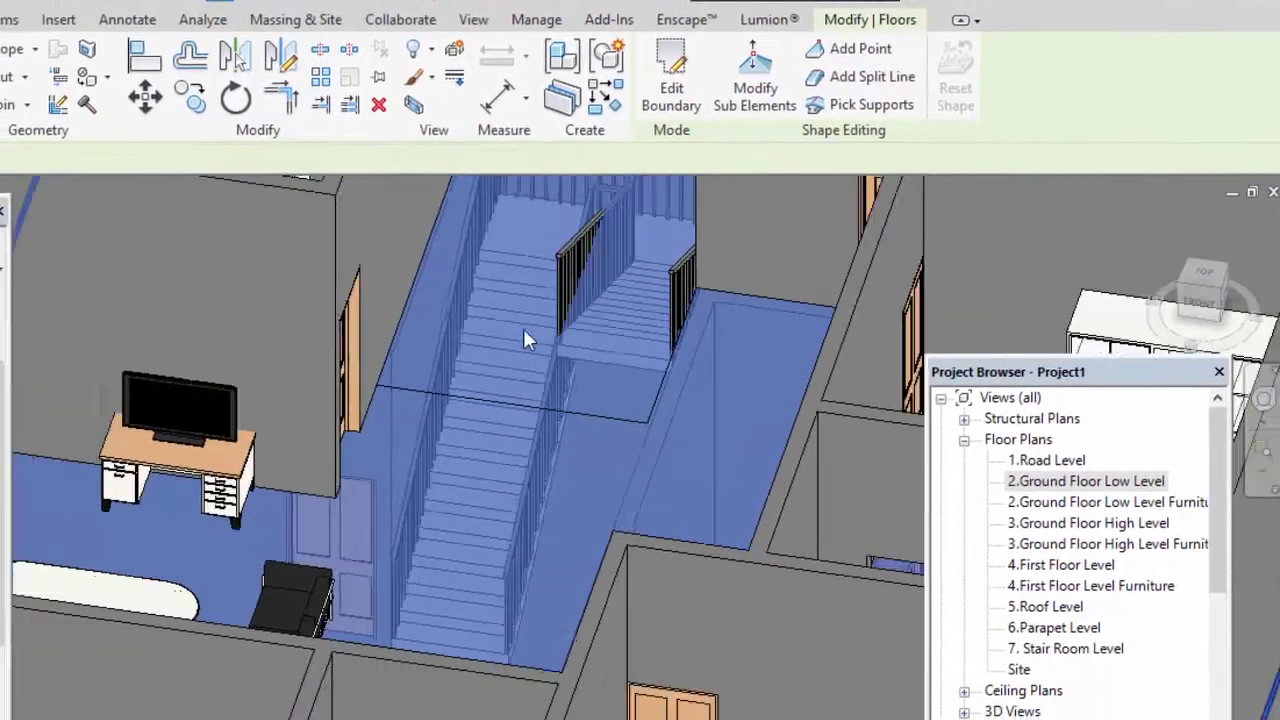
{"action": "scroll", "coordinate": [526, 337], "scroll_direction": "down", "scroll_amount": 2}
{"action": "key", "text": "Escape"}
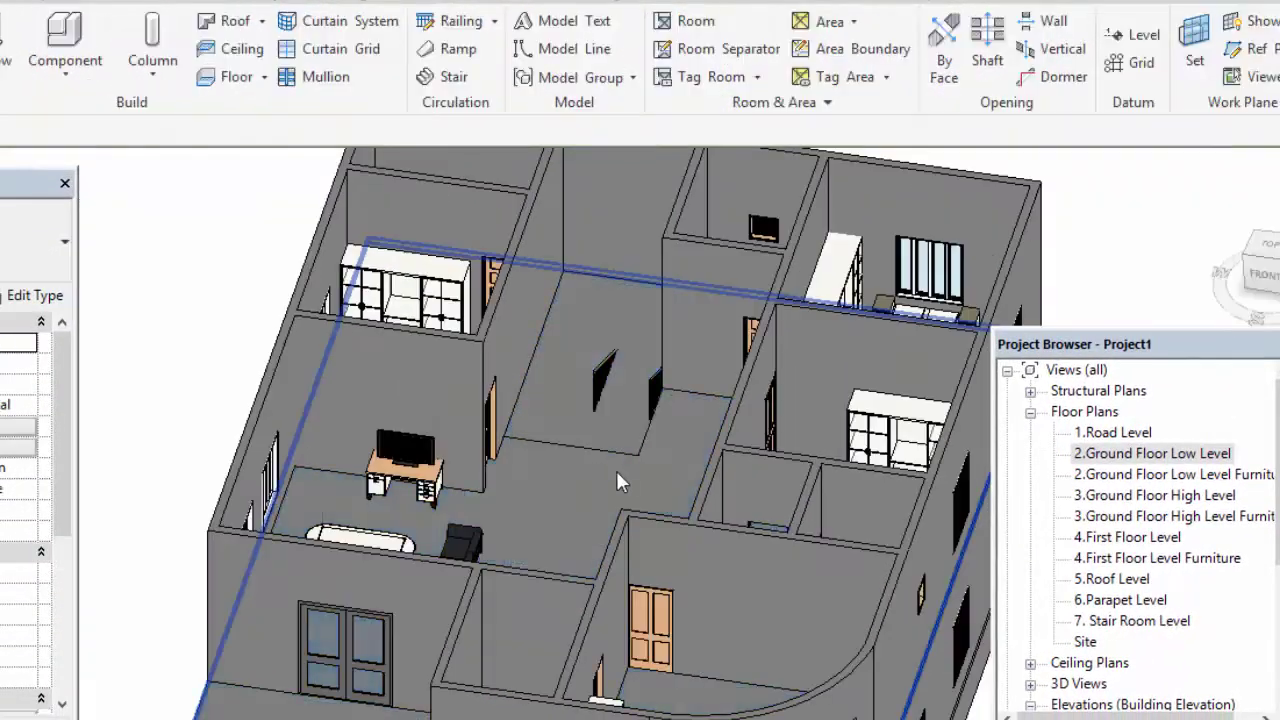
- Hide the First Level Floor slab in the view via Hide in View > Elements
{"action": "left_click", "coordinate": [559, 504]}
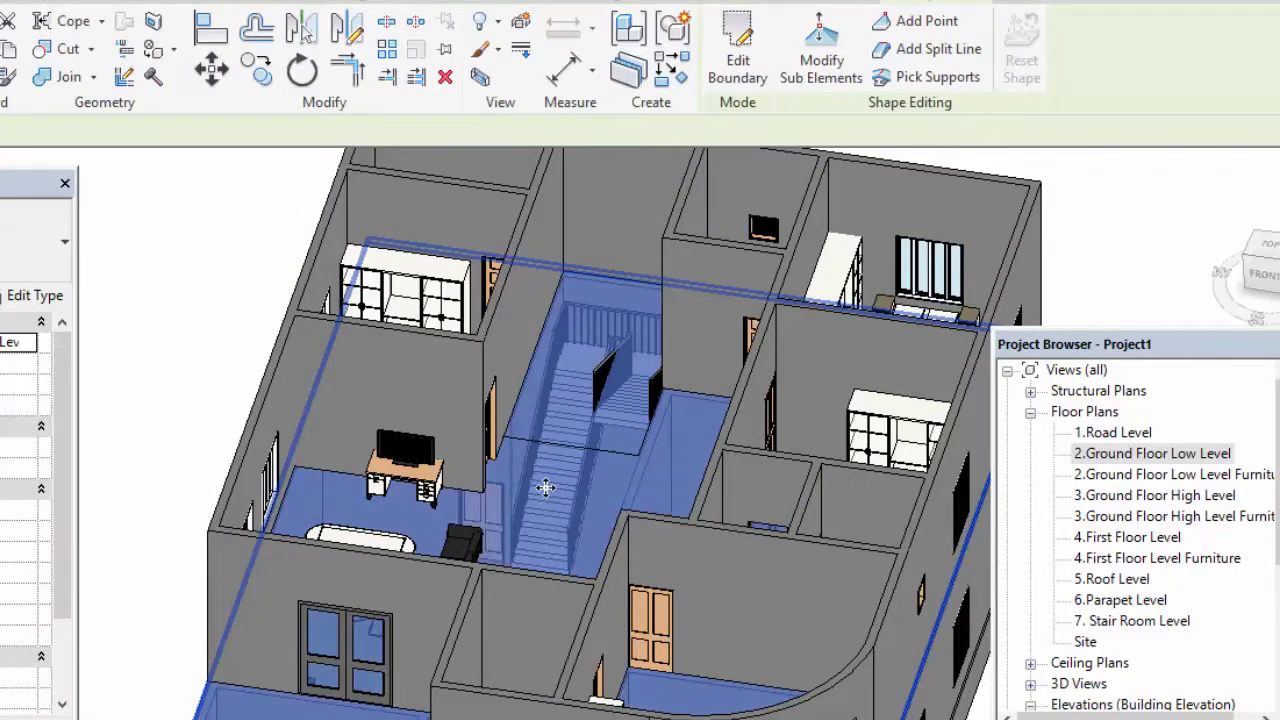
{"action": "right_click", "coordinate": [545, 487]}
{"action": "mouse_move", "coordinate": [624, 80]}
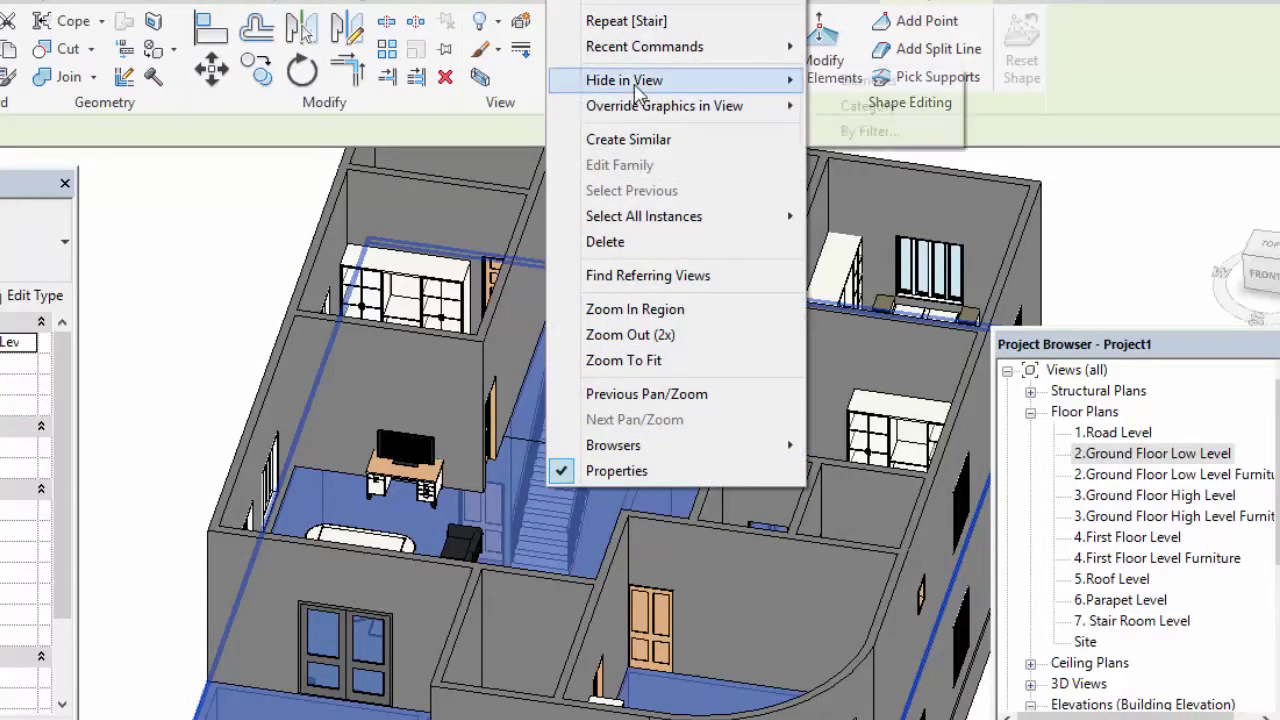
{"action": "left_click", "coordinate": [856, 84]}
{"action": "scroll", "coordinate": [644, 427], "scroll_direction": "up", "scroll_amount": 3}
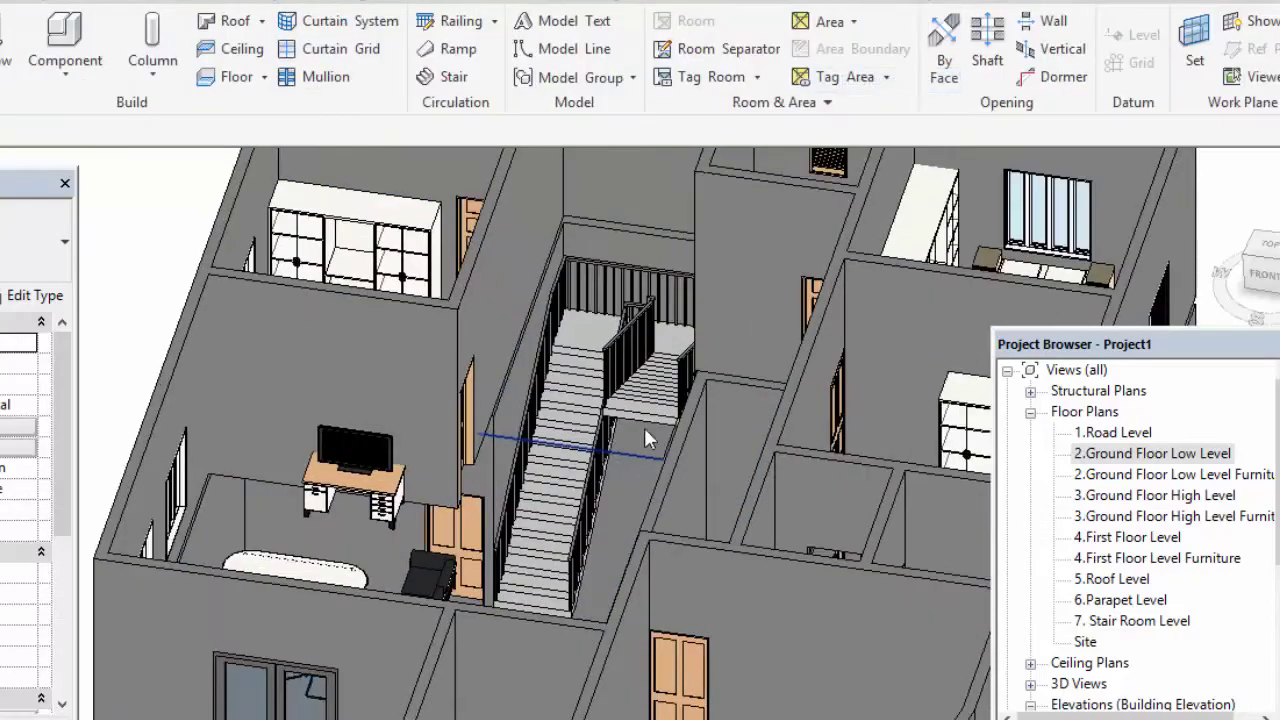
{"action": "scroll", "coordinate": [657, 414], "scroll_direction": "up", "scroll_amount": 2}
{"action": "mouse_move", "coordinate": [657, 414]}
{"action": "middle_mouse_down", "text": "shift"}
{"action": "mouse_move", "coordinate": [582, 434]}
{"action": "mouse_move", "coordinate": [630, 455]}
{"action": "middle_mouse_up", "text": "shift"}
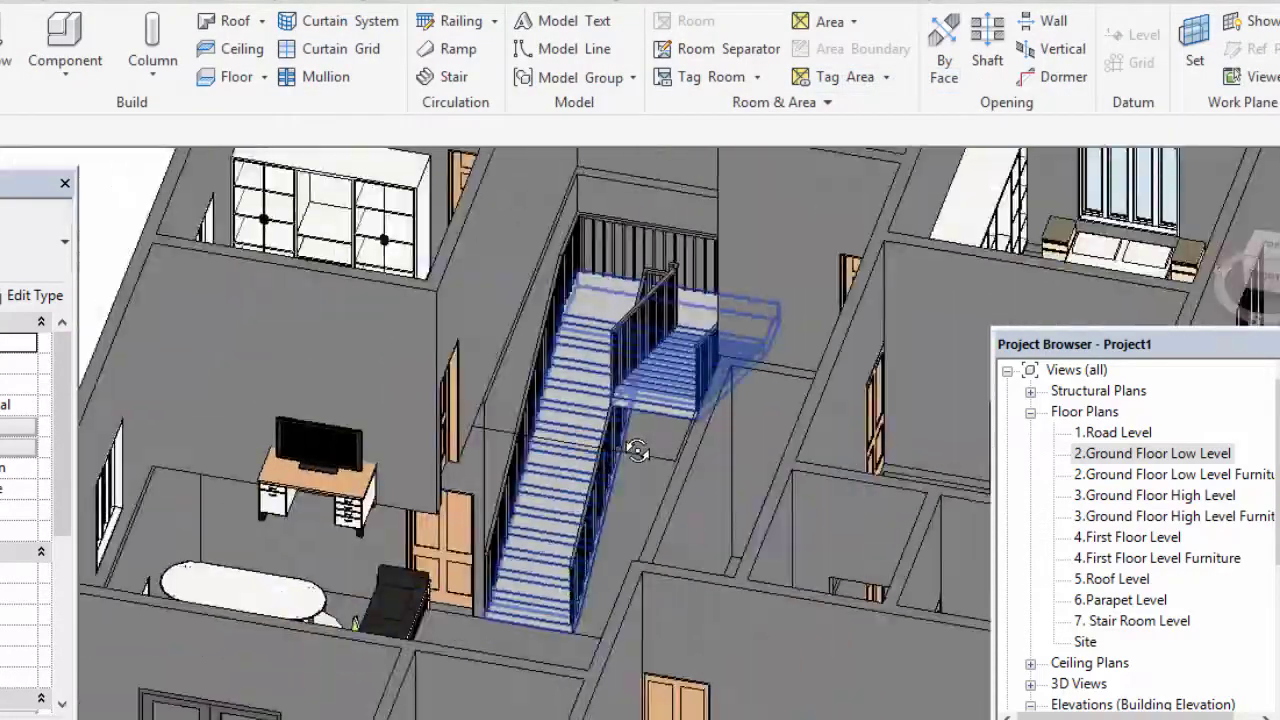
{"action": "scroll", "coordinate": [655, 465], "scroll_direction": "down", "scroll_amount": 5}
{"action": "scroll", "coordinate": [604, 392], "scroll_direction": "up", "scroll_amount": 5}
{"action": "middle_click_drag", "start_coordinate": [604, 392], "coordinate": [612, 413], "text": "shift"}
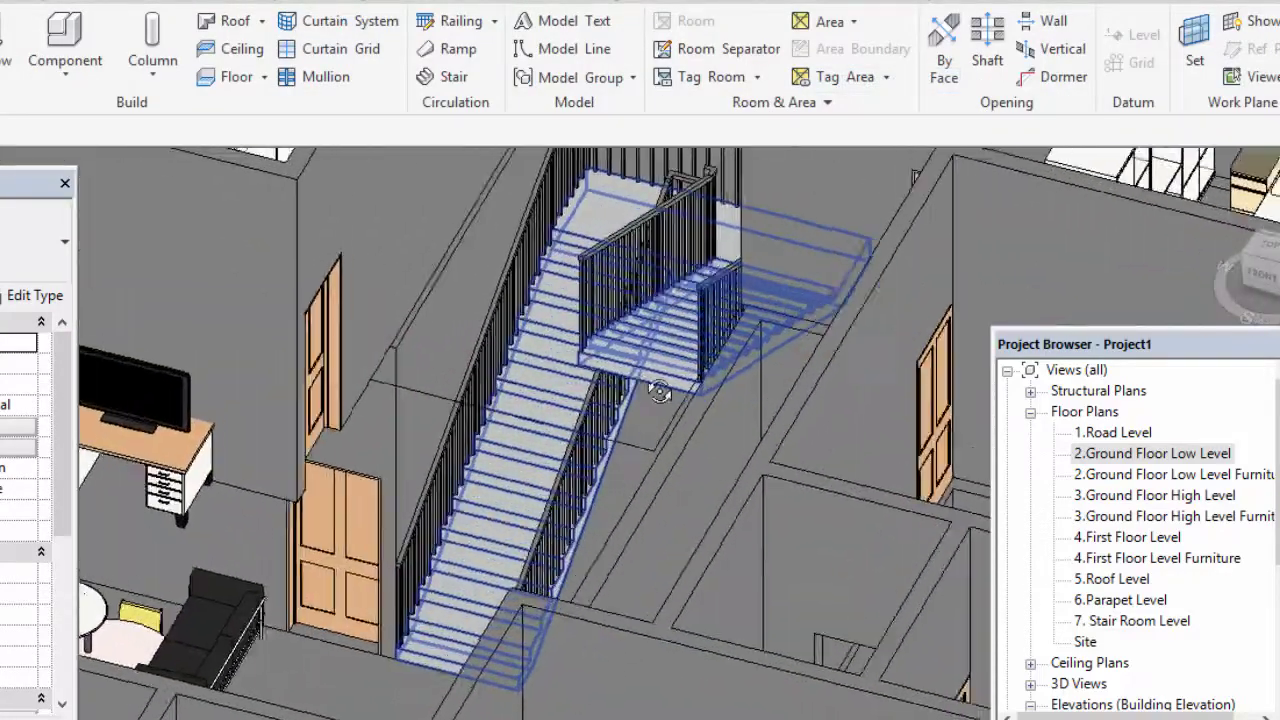
{"action": "scroll", "coordinate": [612, 413], "scroll_direction": "up", "scroll_amount": 2}
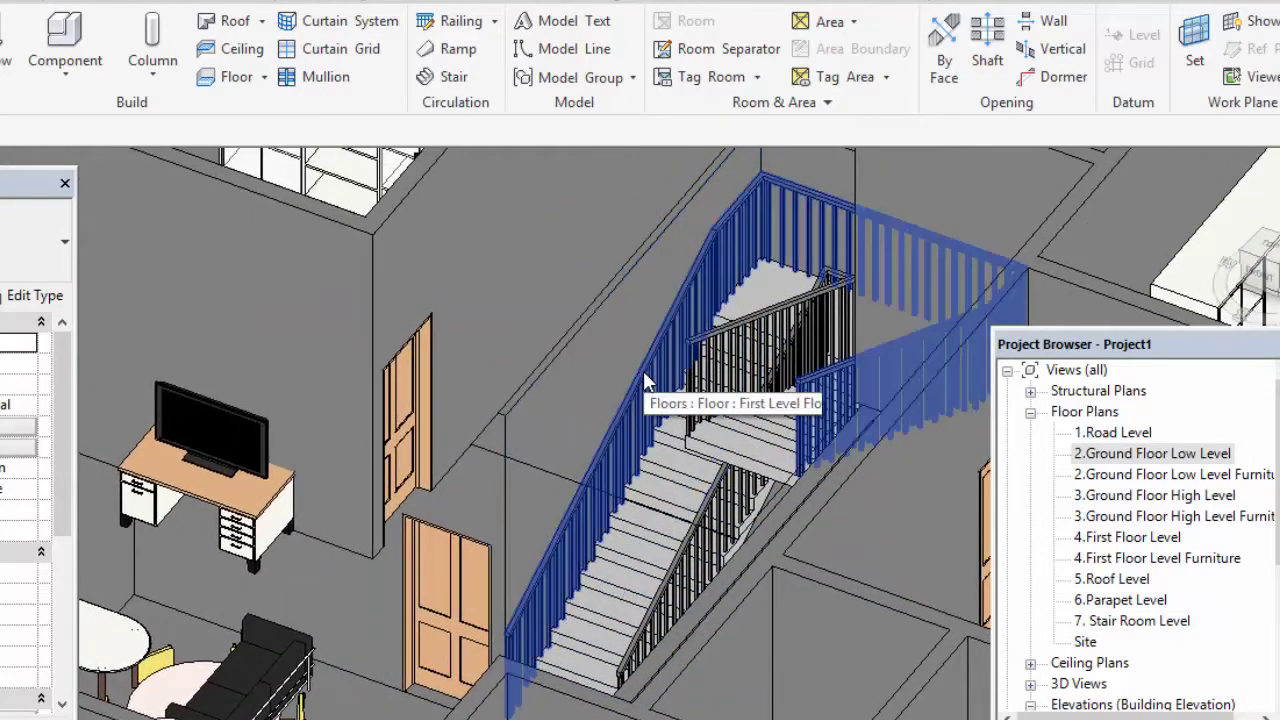
{"action": "left_click", "coordinate": [645, 381]}
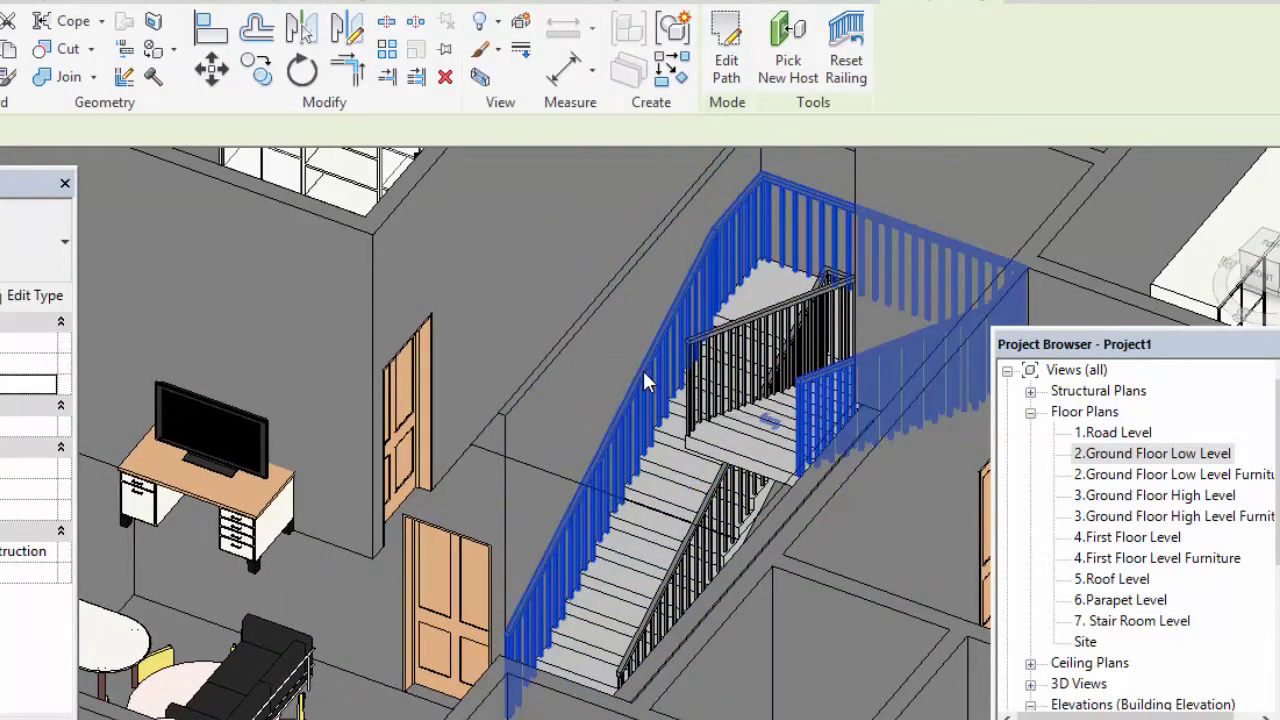
{"action": "key", "text": "Escape"}
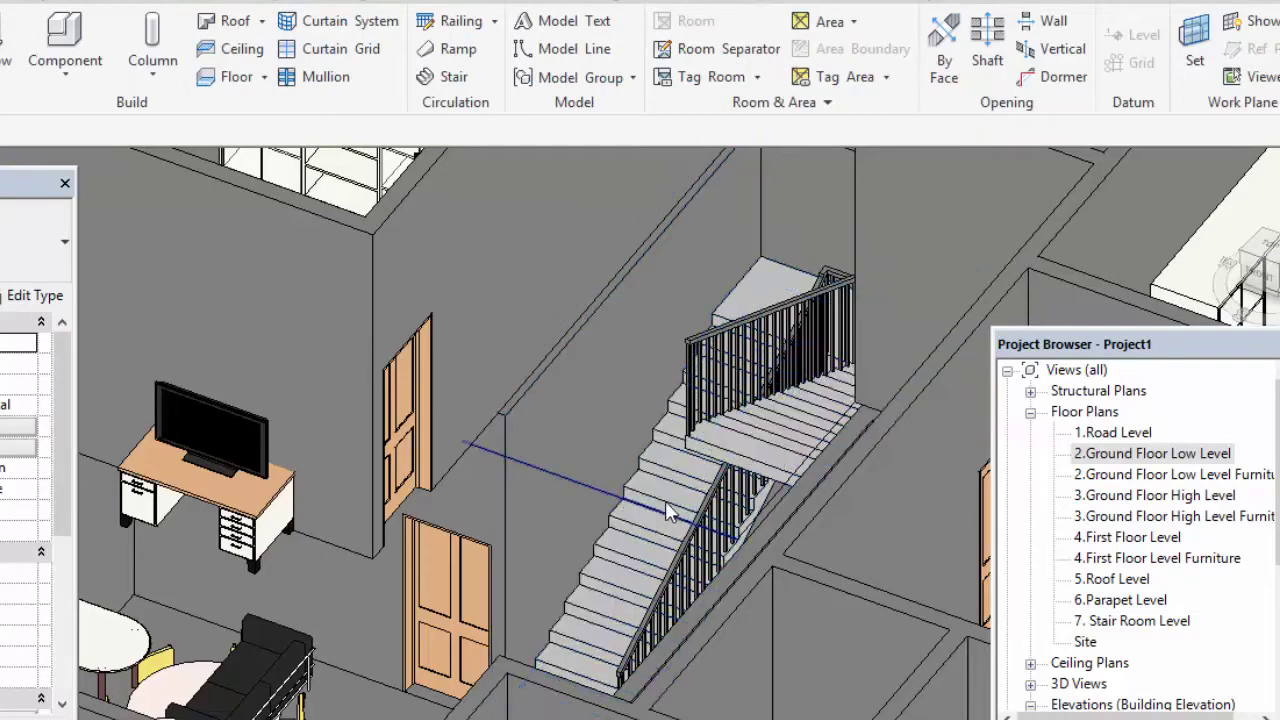
{"action": "middle_click_drag", "start_coordinate": [678, 519], "coordinate": [749, 531], "text": "shift"}
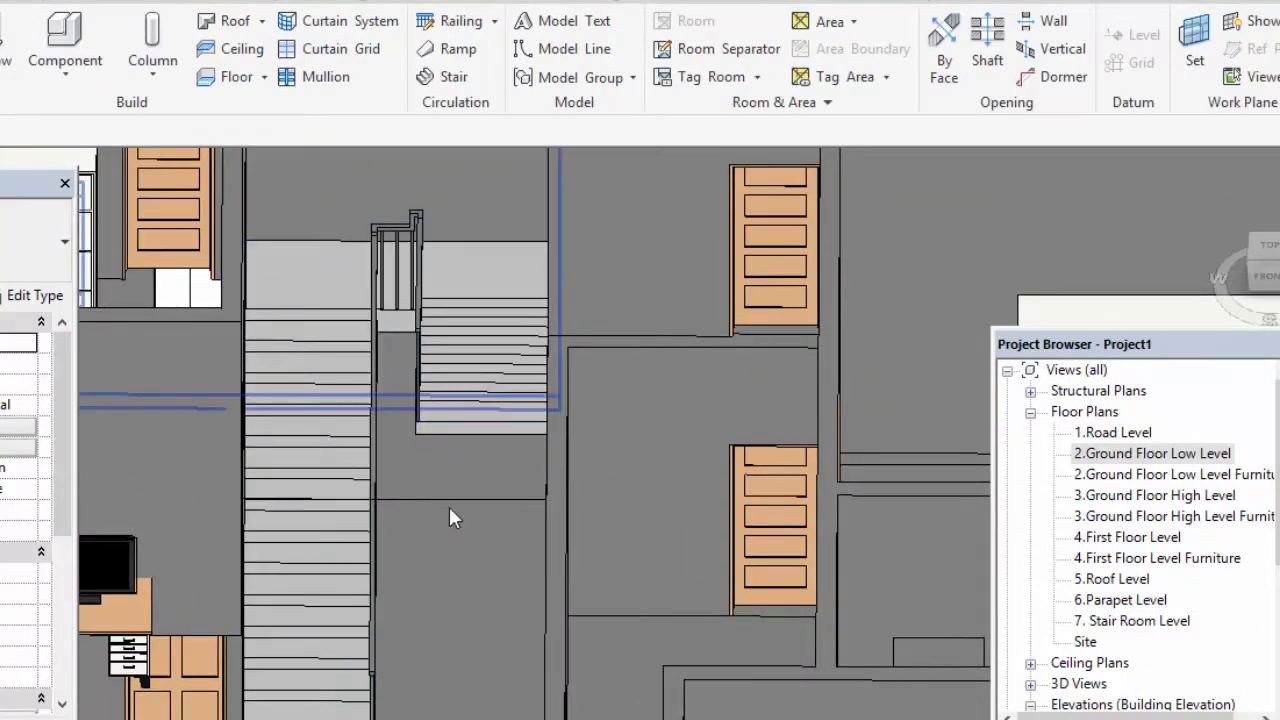
{"action": "scroll", "coordinate": [405, 470], "scroll_direction": "down", "scroll_amount": 3}
{"action": "scroll", "coordinate": [402, 467], "scroll_direction": "down", "scroll_amount": 2}
{"action": "middle_click_drag", "start_coordinate": [487, 638], "coordinate": [506, 500]}
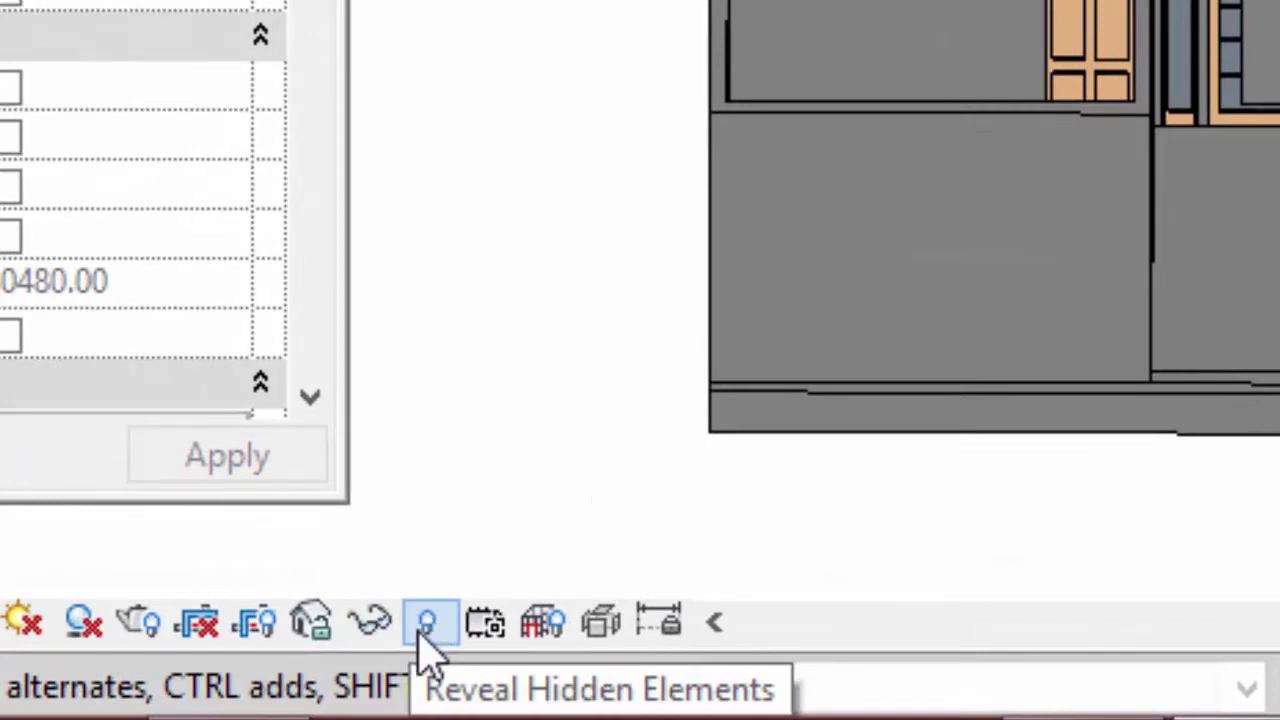
- Reveal hidden elements, unhide the First Level Floor slab, then exit reveal mode
{"action": "left_click", "coordinate": [425, 628]}
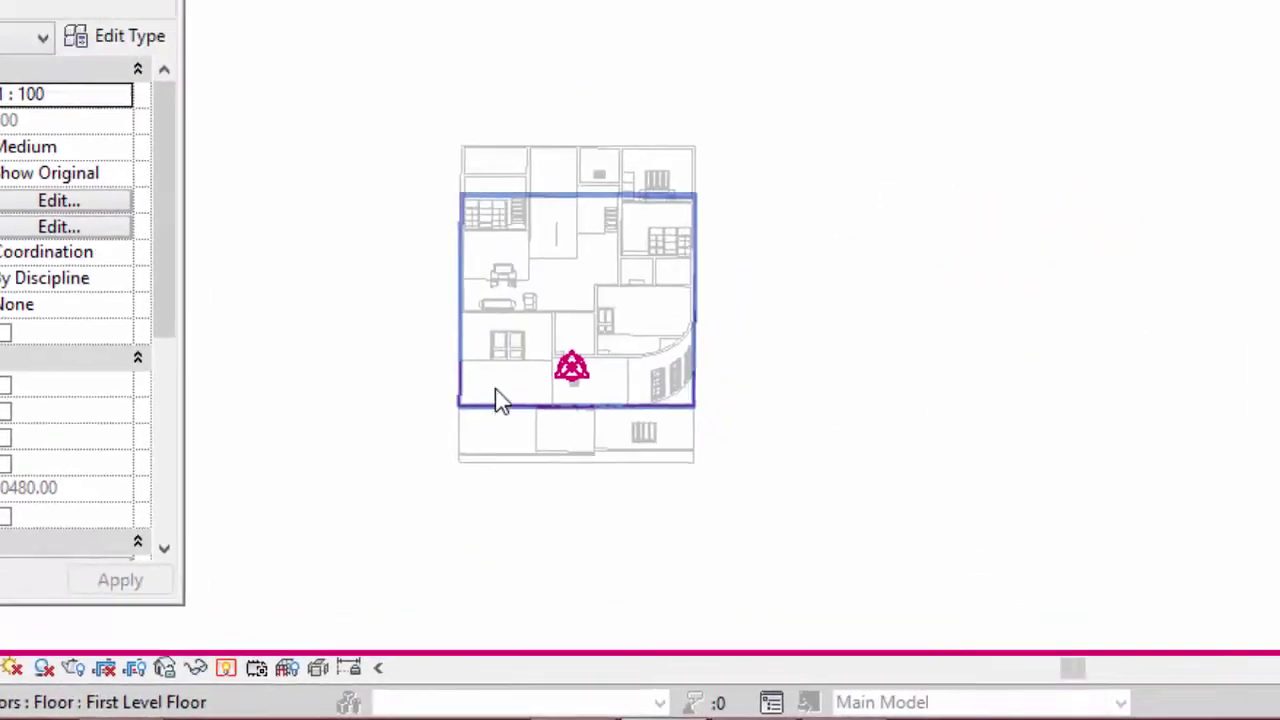
{"action": "scroll", "coordinate": [566, 287], "scroll_direction": "up", "scroll_amount": 3}
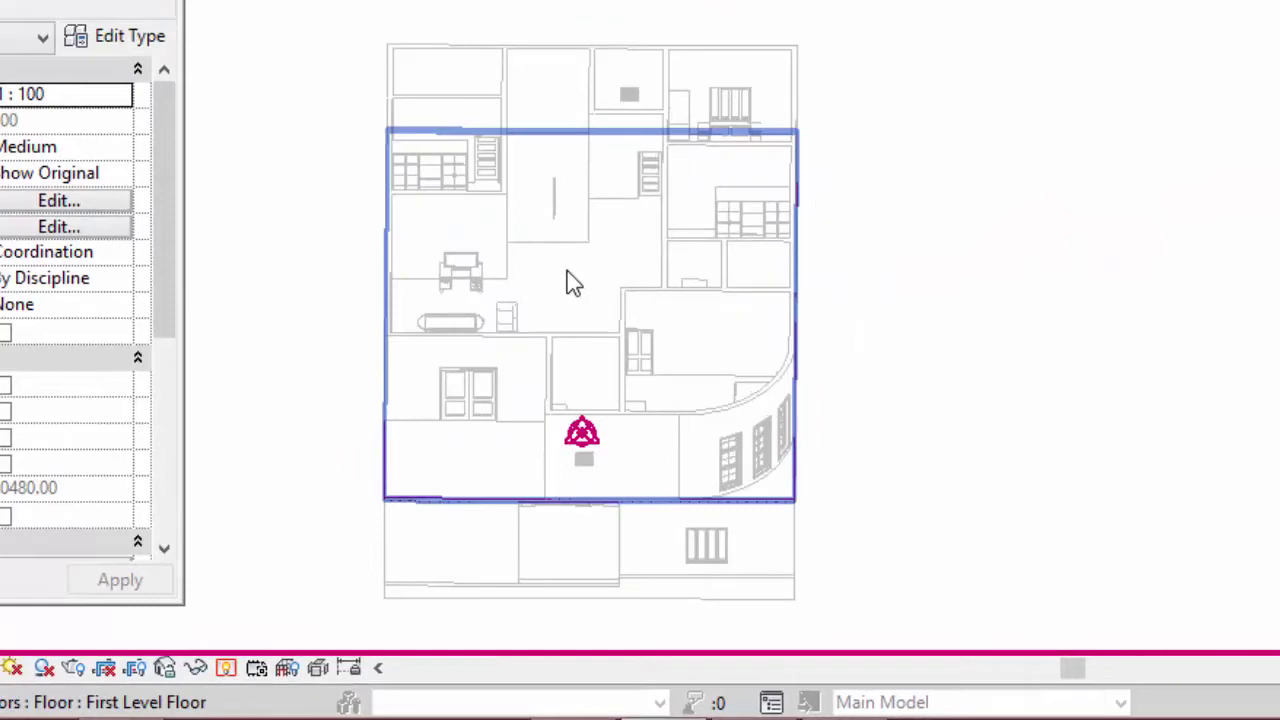
{"action": "left_click", "coordinate": [566, 283]}
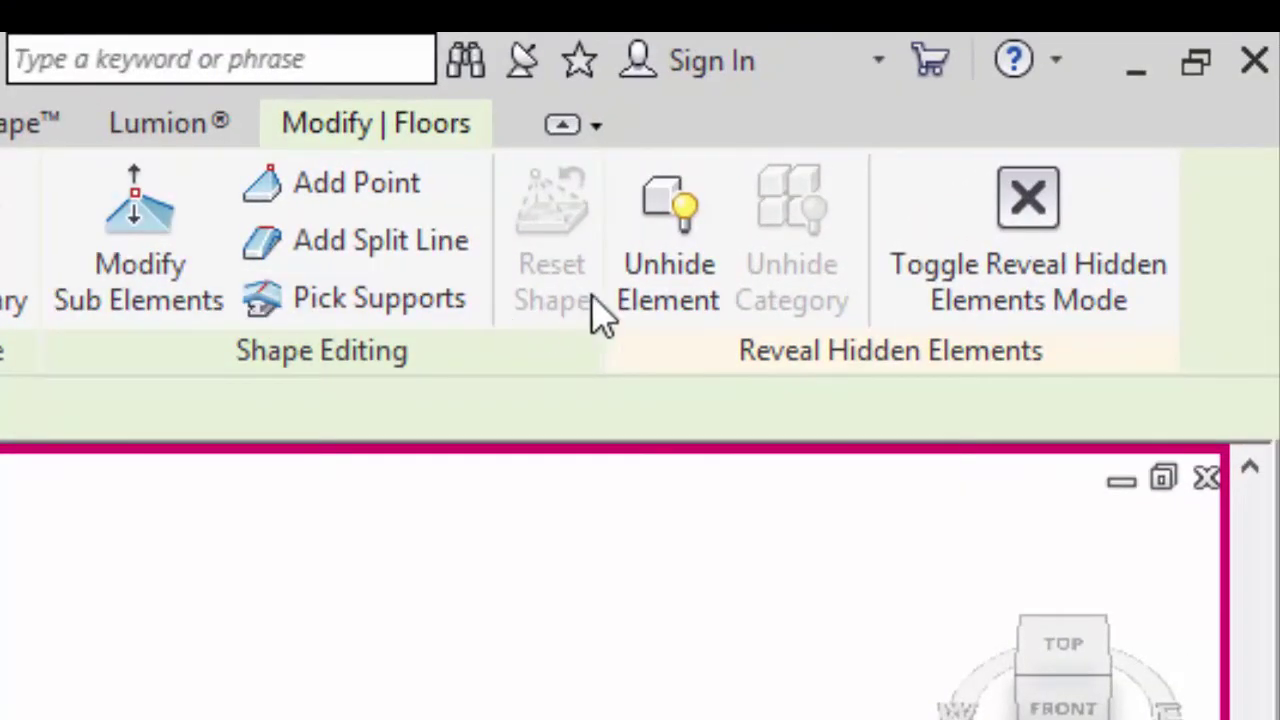
{"action": "left_click", "coordinate": [666, 263]}
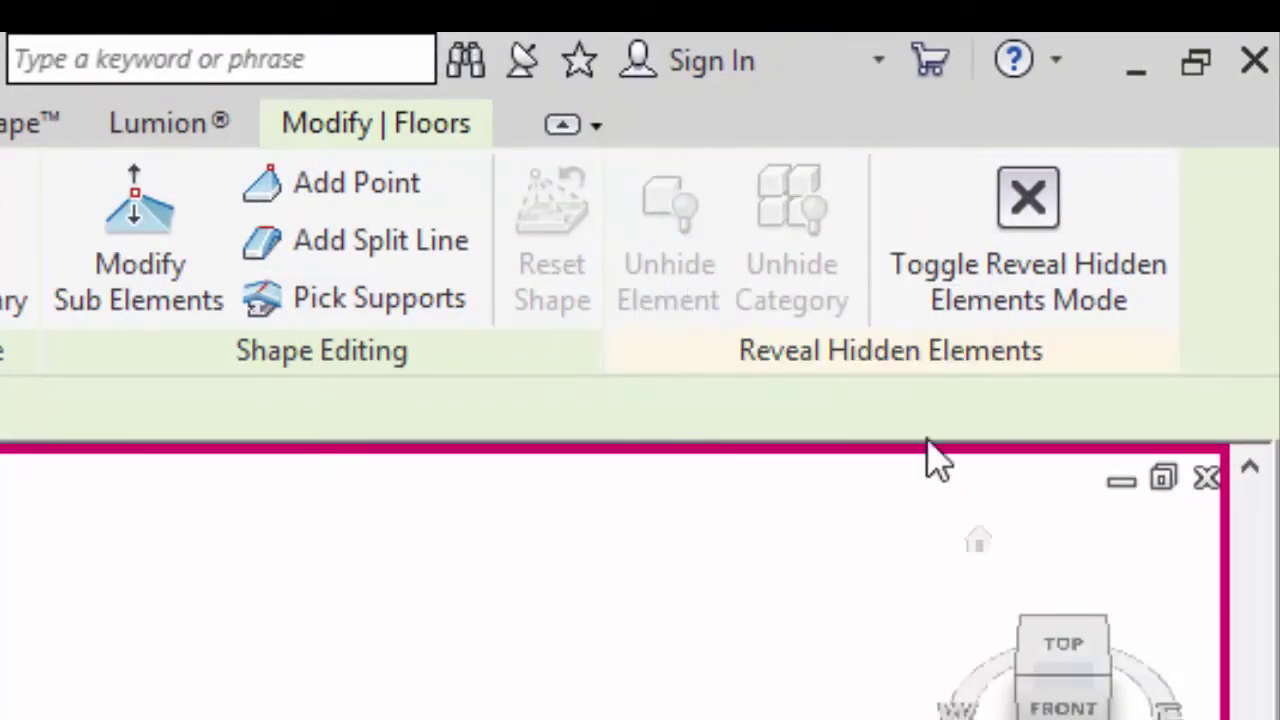
{"action": "left_click", "coordinate": [1020, 255]}
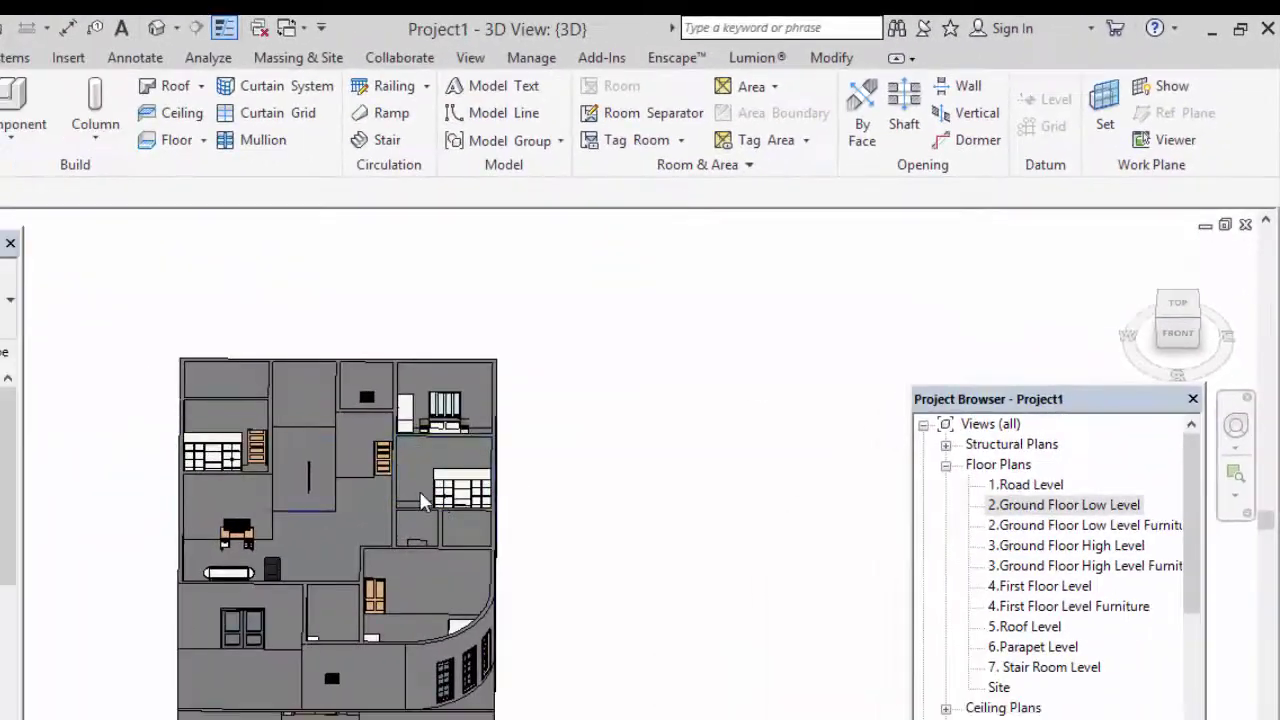
- Orbit the 3D model to an isometric view and select the floor slab to inspect it
{"action": "middle_click_drag", "start_coordinate": [420, 502], "coordinate": [462, 404], "text": "shift"}
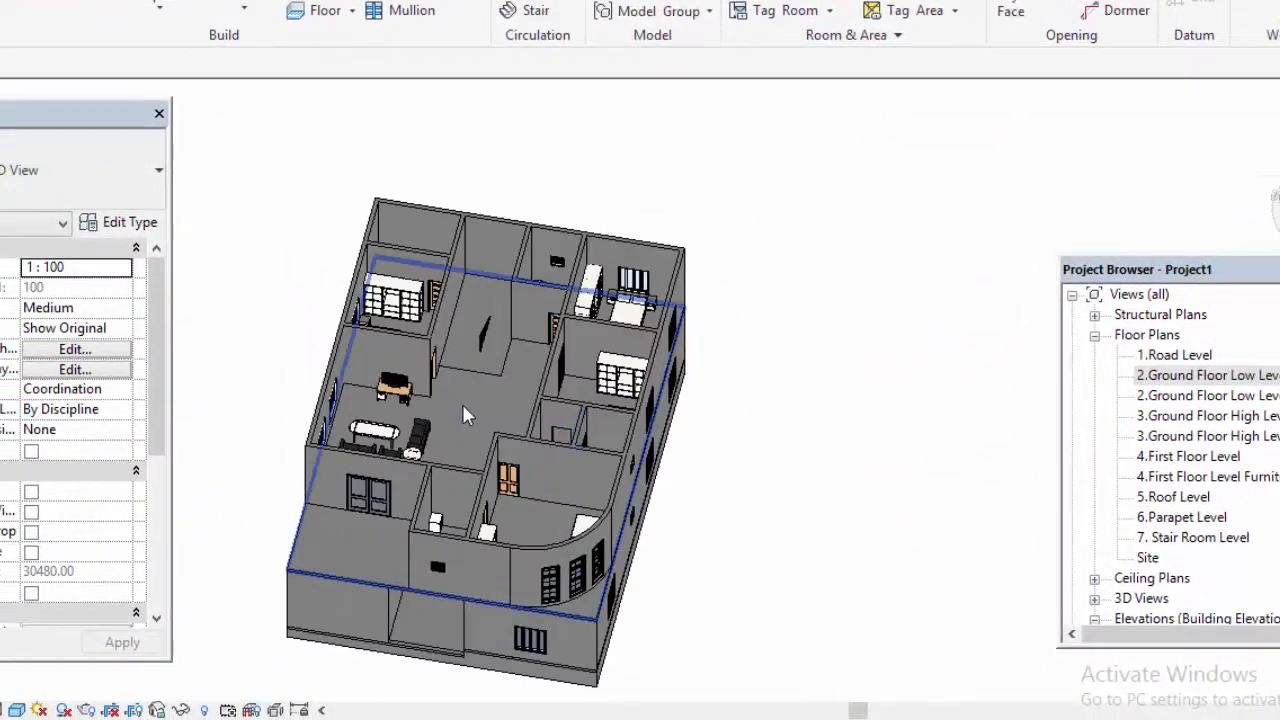
{"action": "scroll", "coordinate": [462, 410], "scroll_direction": "up", "scroll_amount": 3}
{"action": "left_click", "coordinate": [486, 397]}
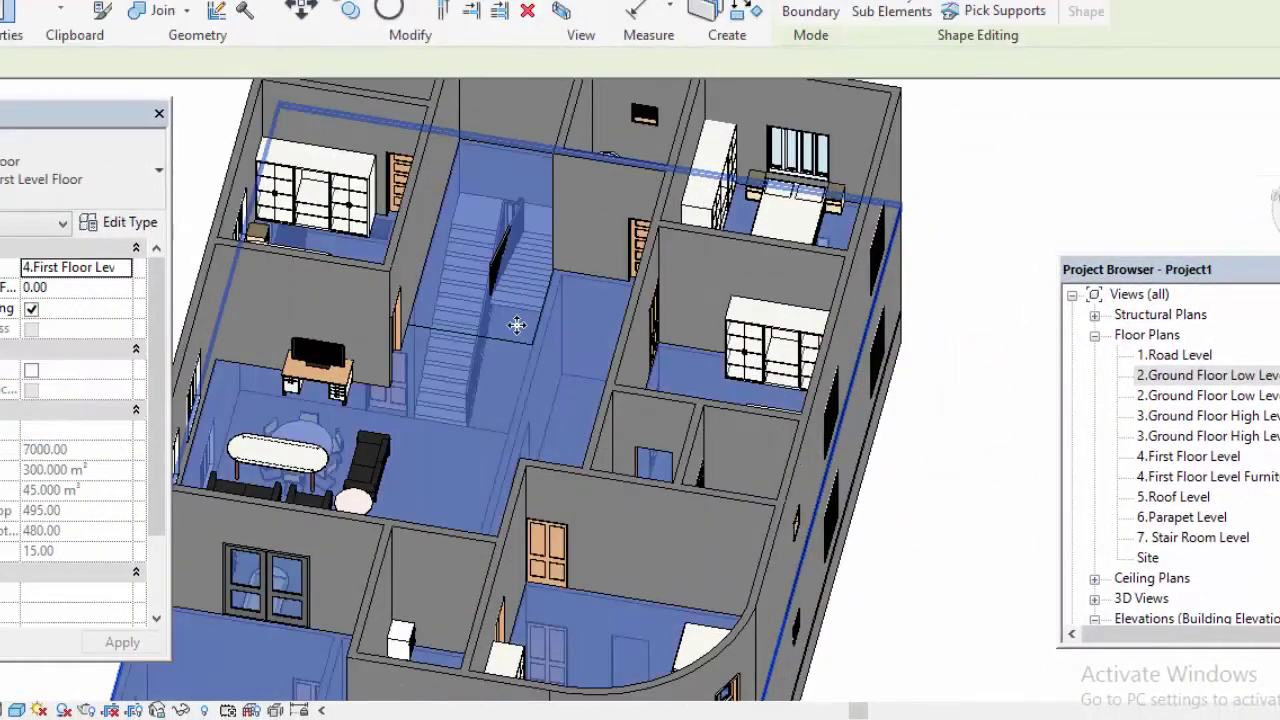
{"action": "key", "text": "Escape"}
- Orbit into the stairwell, check the stair railing, then reframe the model
{"action": "middle_click_drag", "start_coordinate": [499, 326], "coordinate": [550, 335], "text": "shift"}
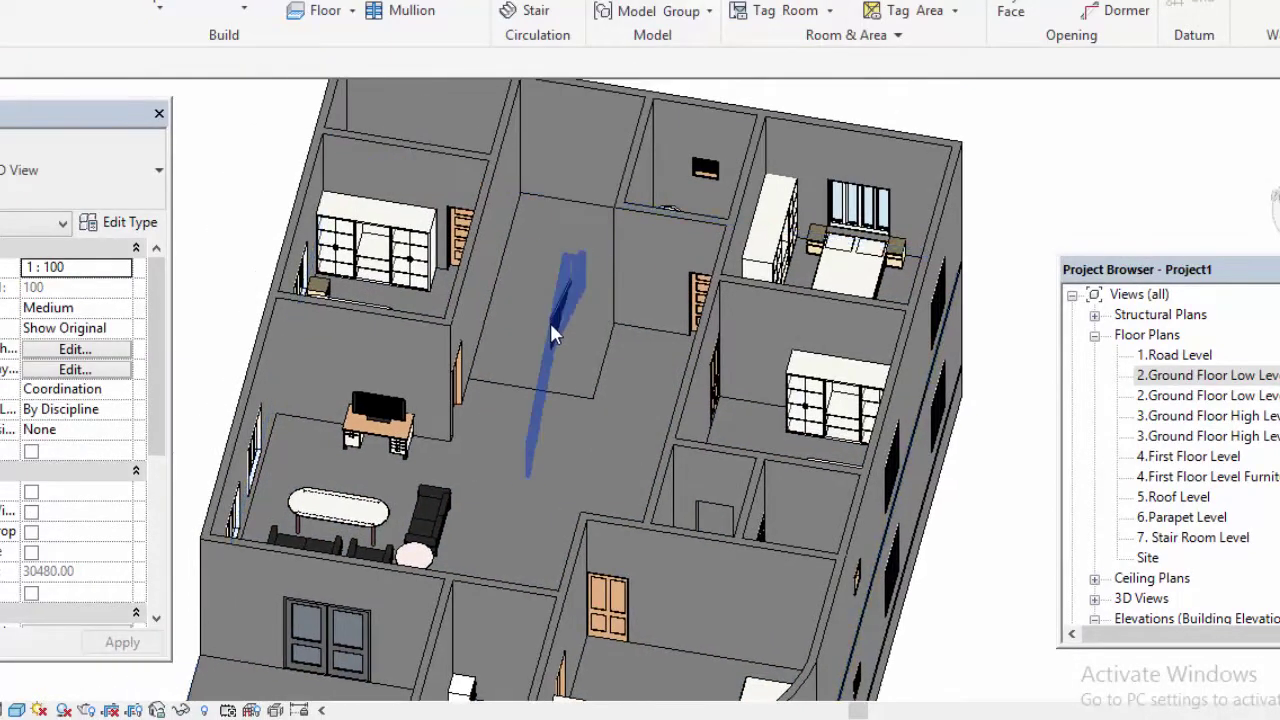
{"action": "left_click", "coordinate": [559, 309]}
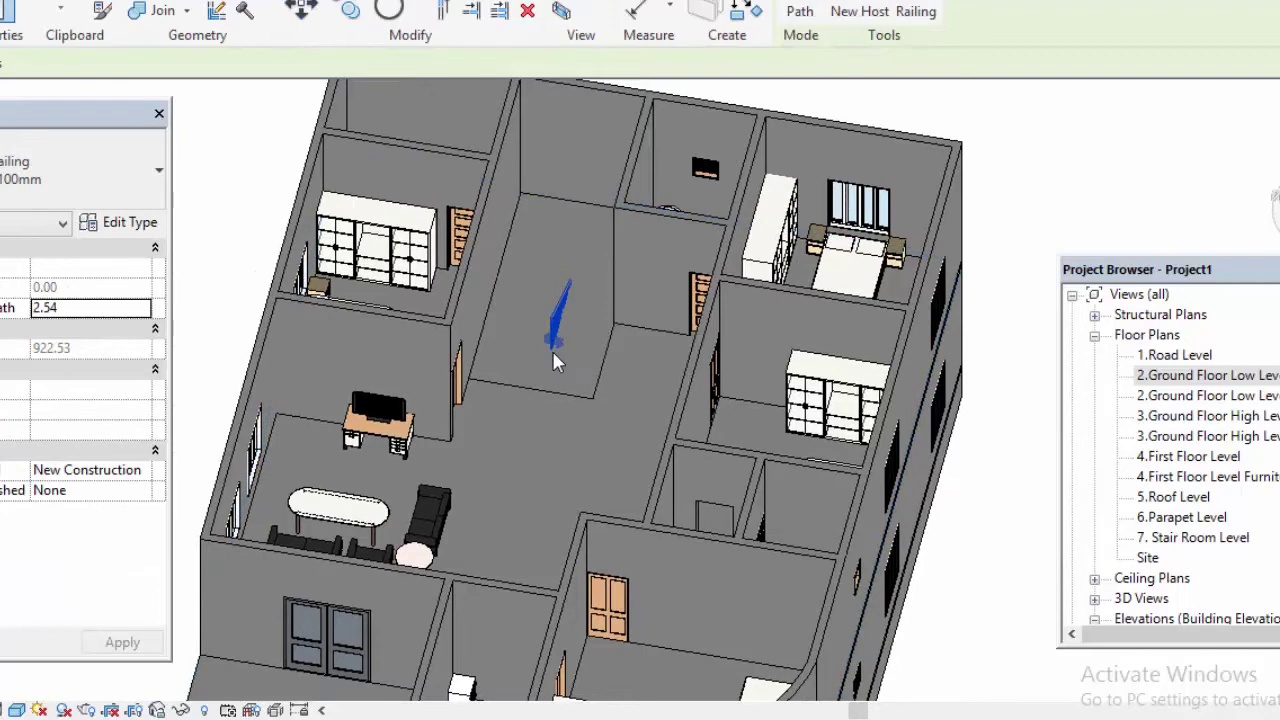
{"action": "key", "text": "Escape"}
{"action": "scroll", "coordinate": [569, 391], "scroll_direction": "up", "scroll_amount": 2}
{"action": "middle_click_drag", "start_coordinate": [571, 366], "coordinate": [603, 266], "text": "shift"}
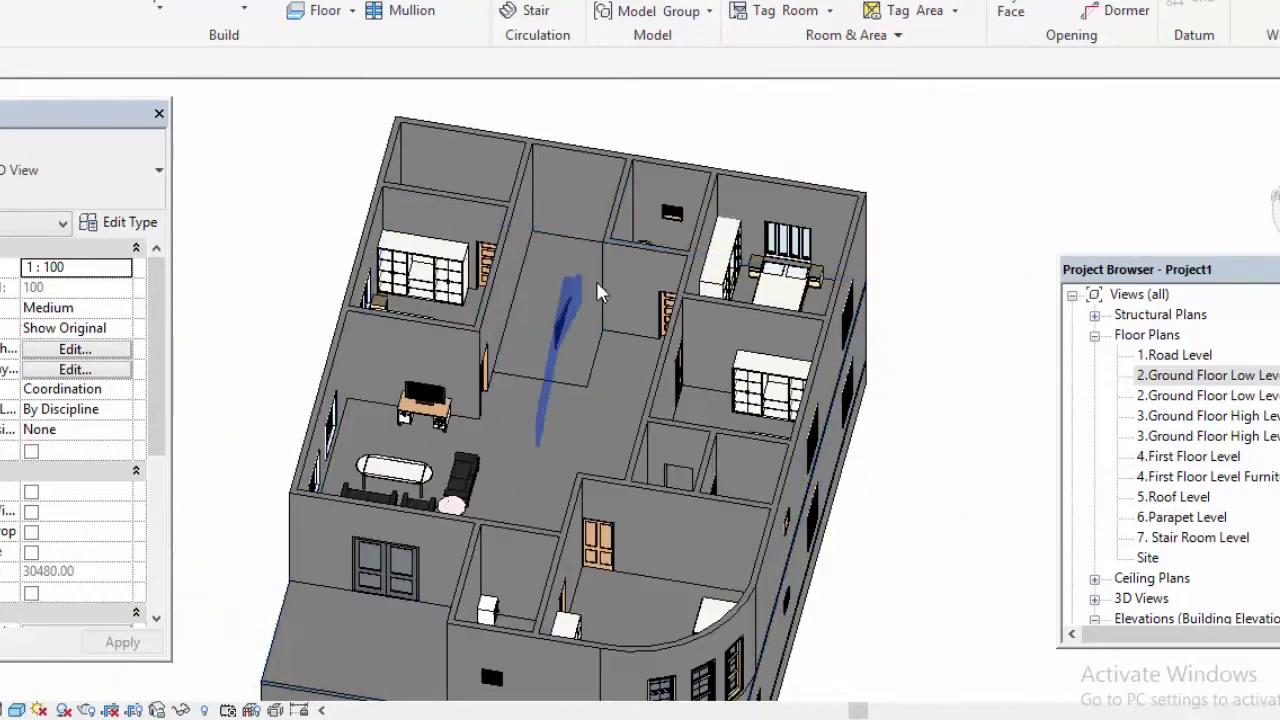
{"action": "middle_click_drag", "start_coordinate": [580, 323], "coordinate": [591, 367]}
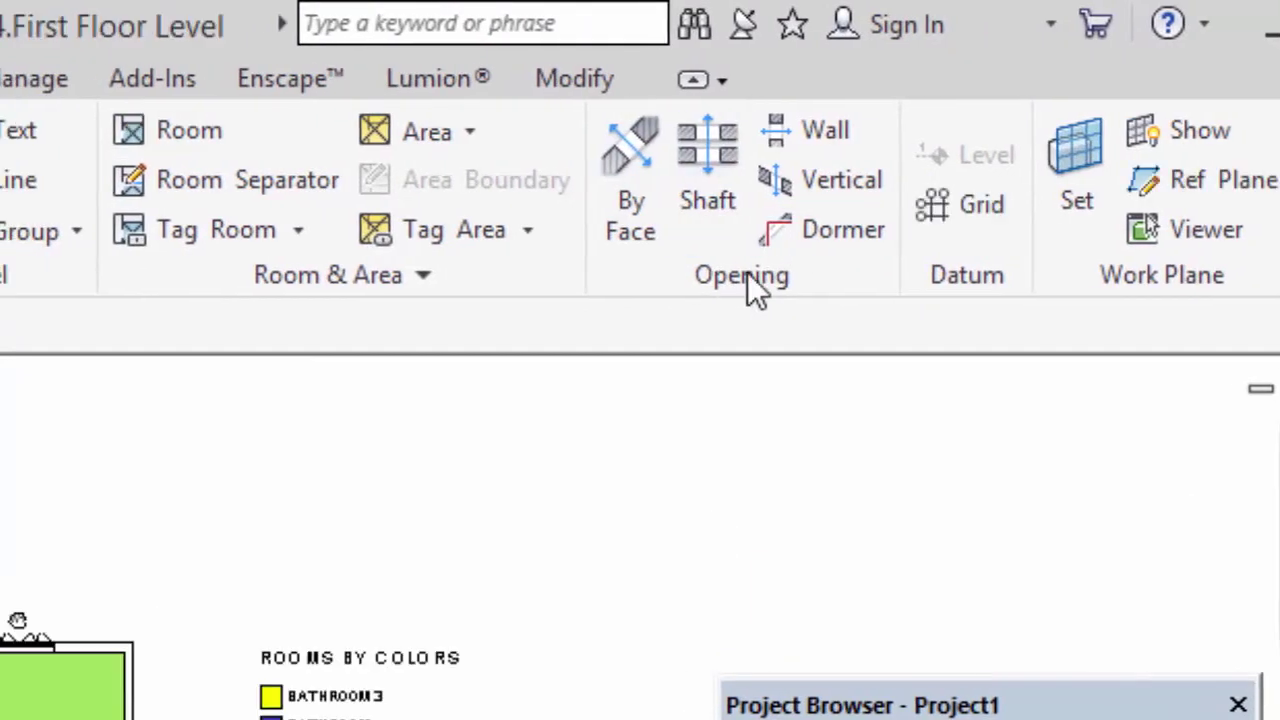
- Sketch a rectangular shaft opening around the stairwell on 4.First Floor Level and finish it
{"action": "left_click", "coordinate": [735, 152]}
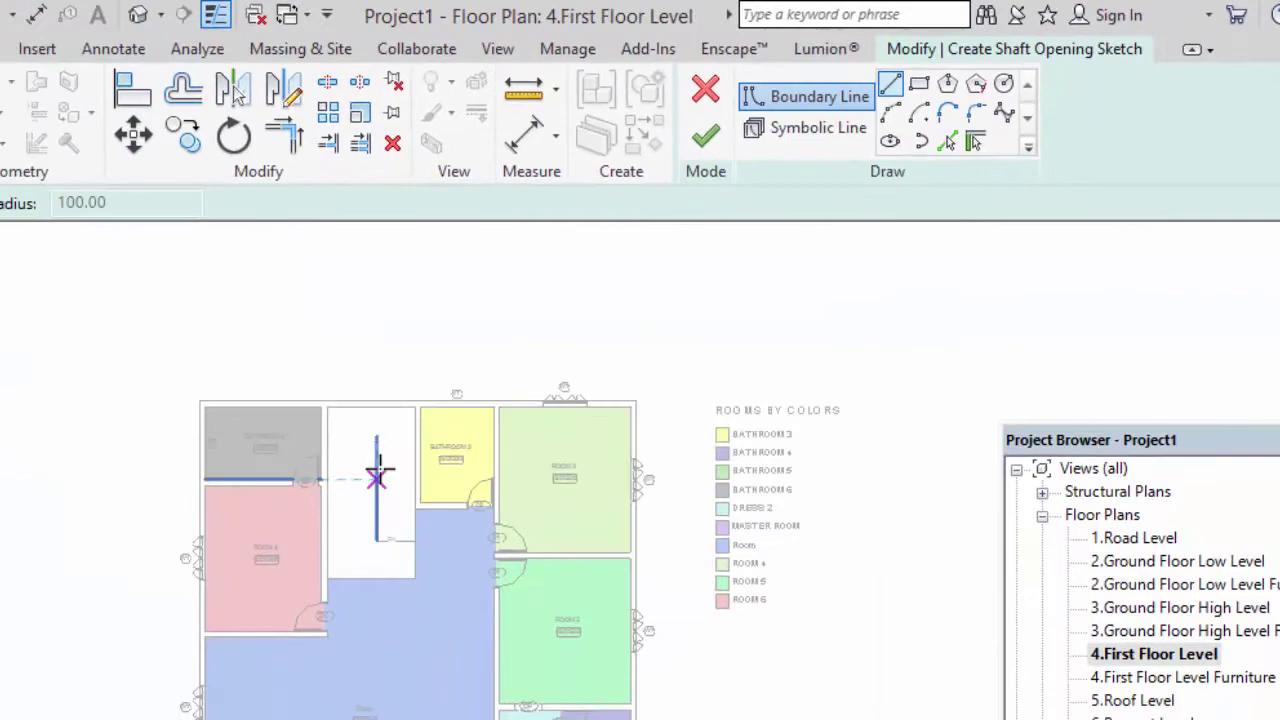
{"action": "scroll", "coordinate": [377, 475], "scroll_direction": "up", "scroll_amount": 2}
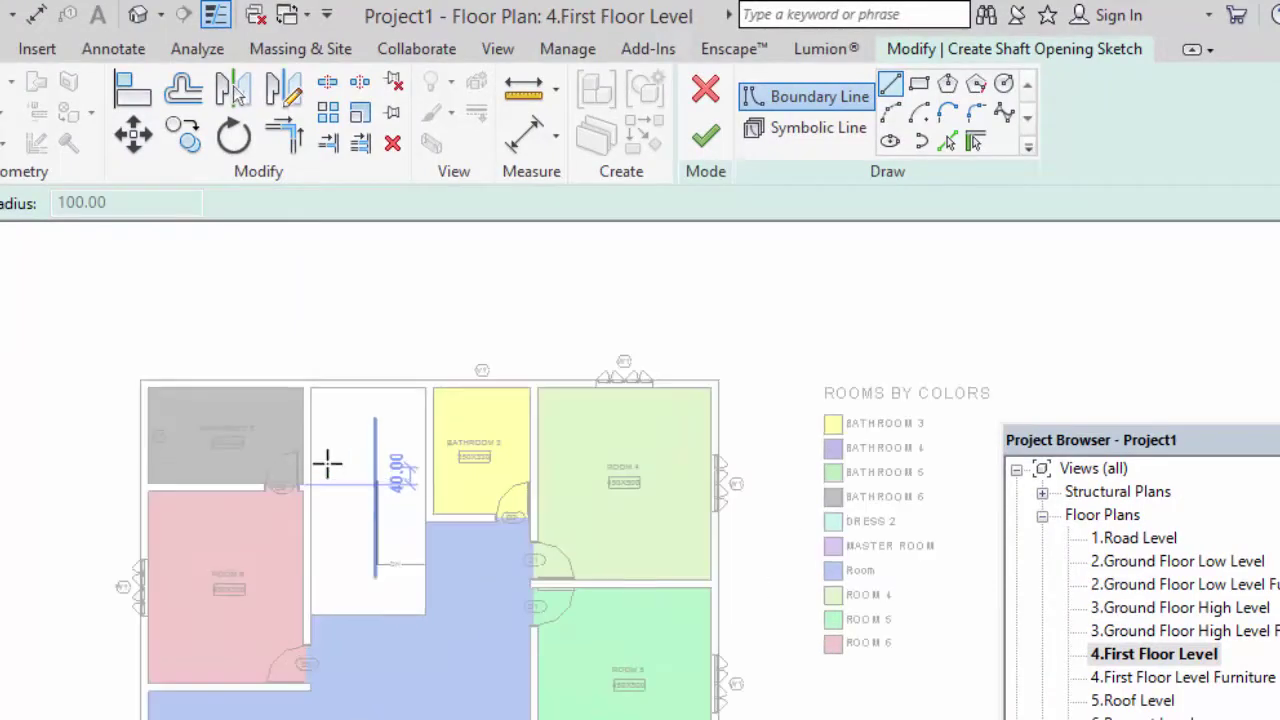
{"action": "scroll", "coordinate": [329, 463], "scroll_direction": "up", "scroll_amount": 2}
{"action": "scroll", "coordinate": [294, 400], "scroll_direction": "up", "scroll_amount": 2}
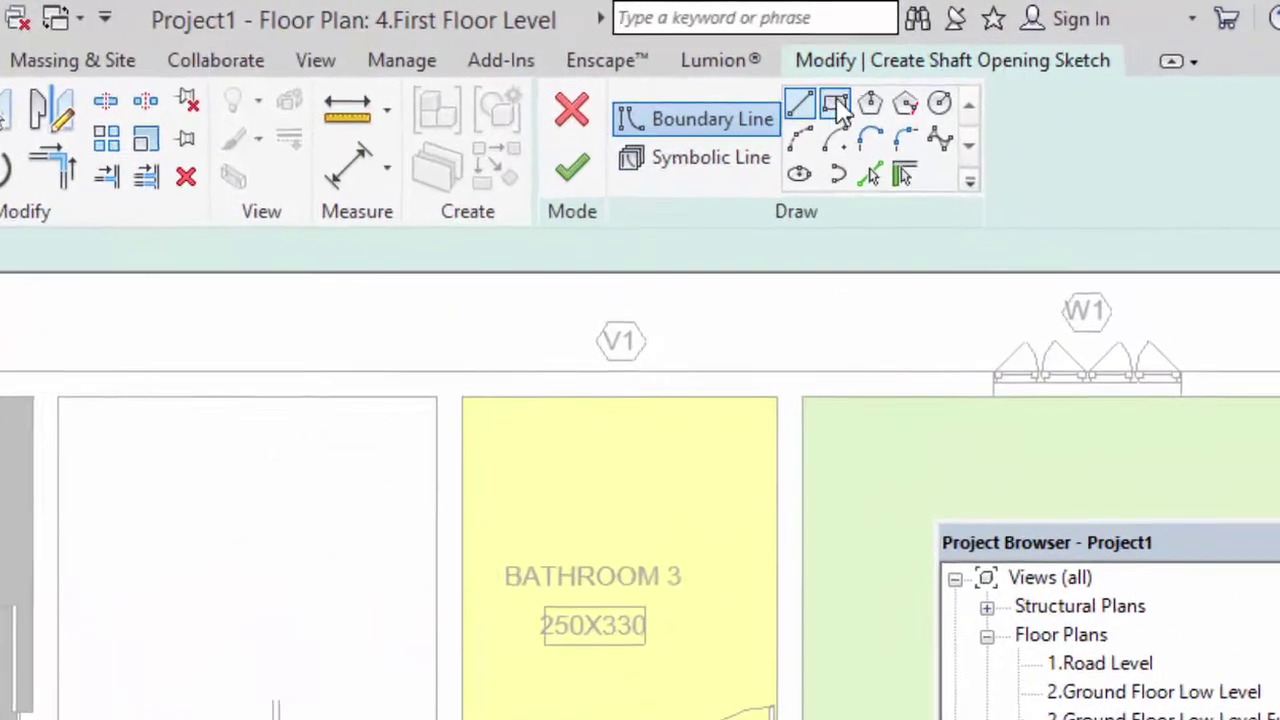
{"action": "left_click", "coordinate": [908, 86]}
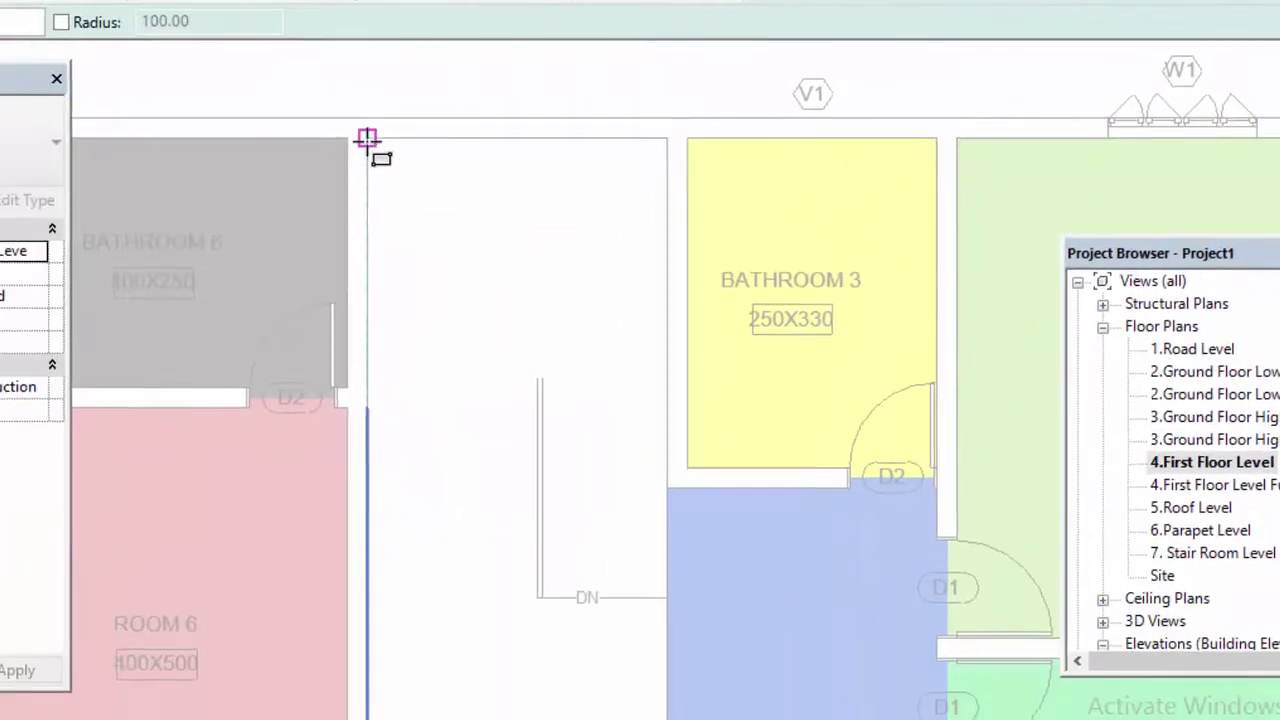
{"action": "left_click", "coordinate": [367, 138]}
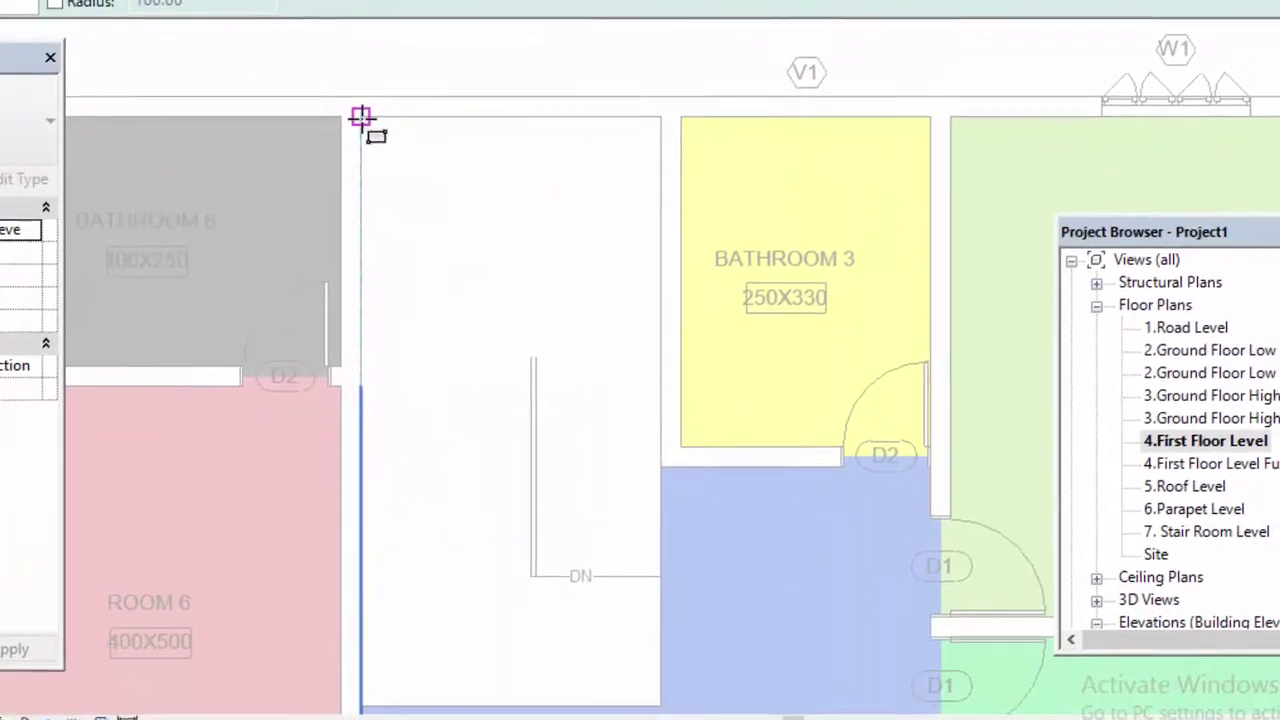
{"action": "left_click", "coordinate": [429, 367]}
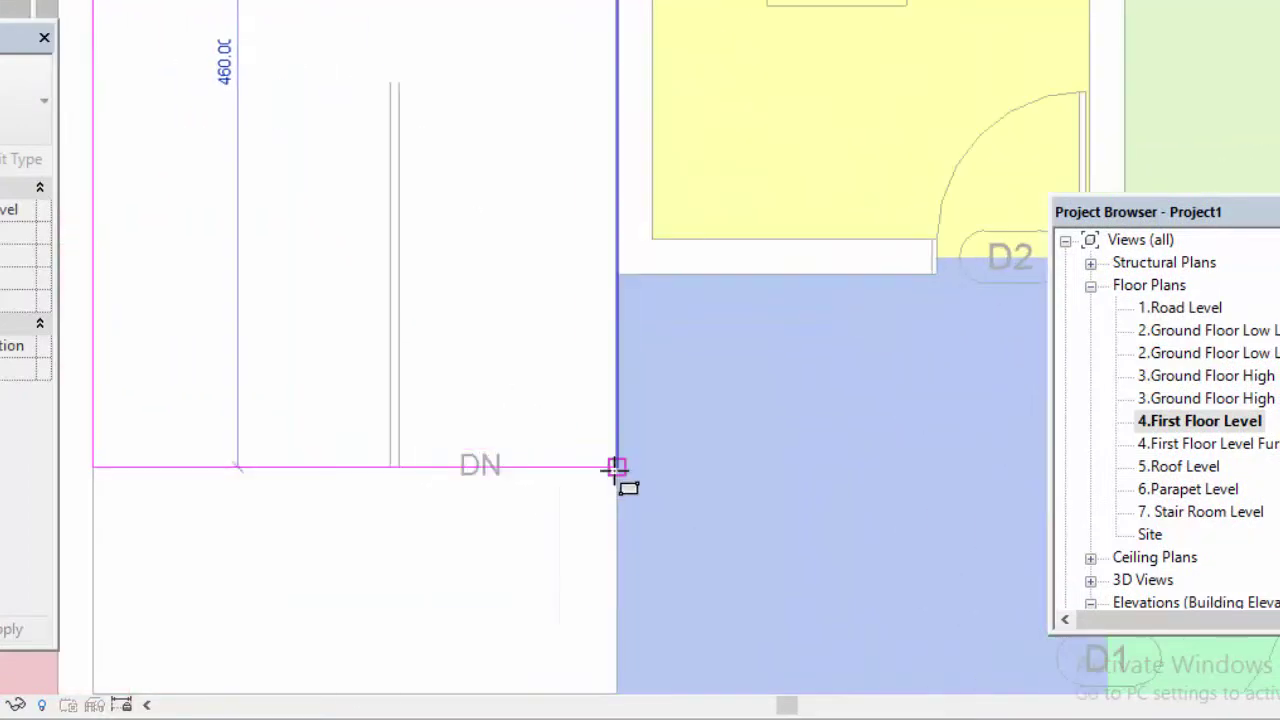
{"action": "left_click", "coordinate": [616, 467]}
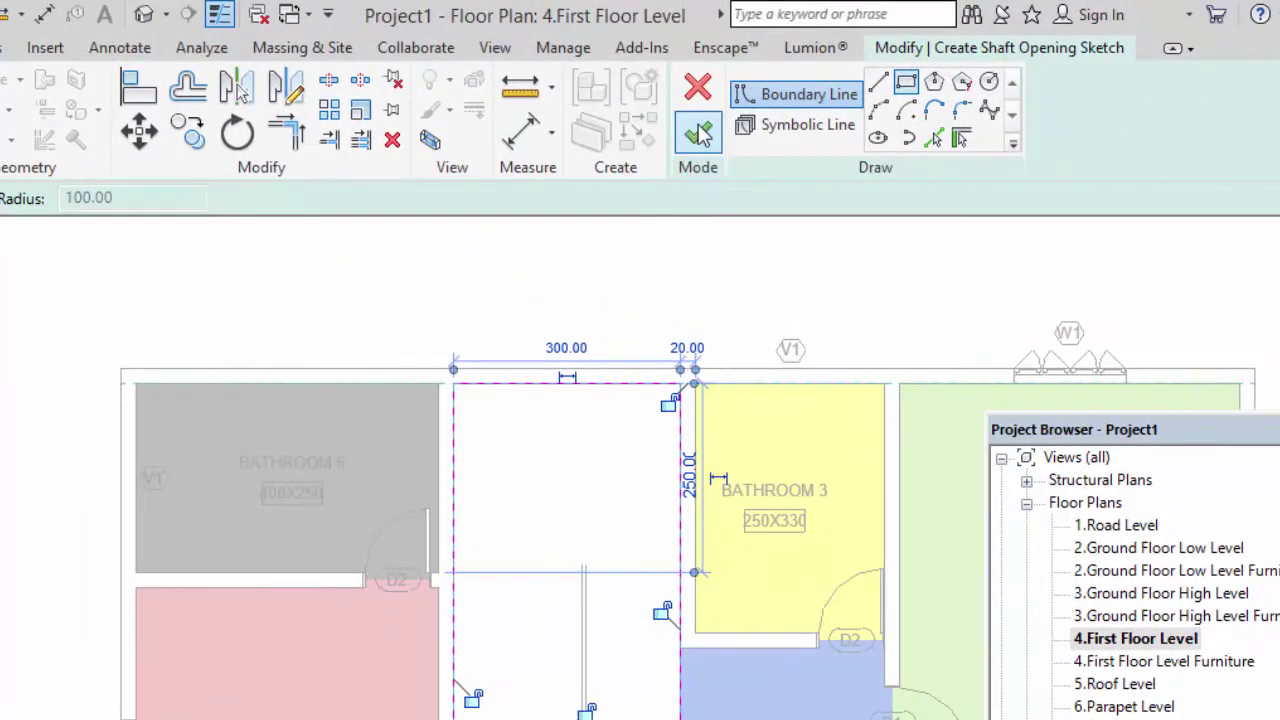
{"action": "left_click", "coordinate": [697, 143]}
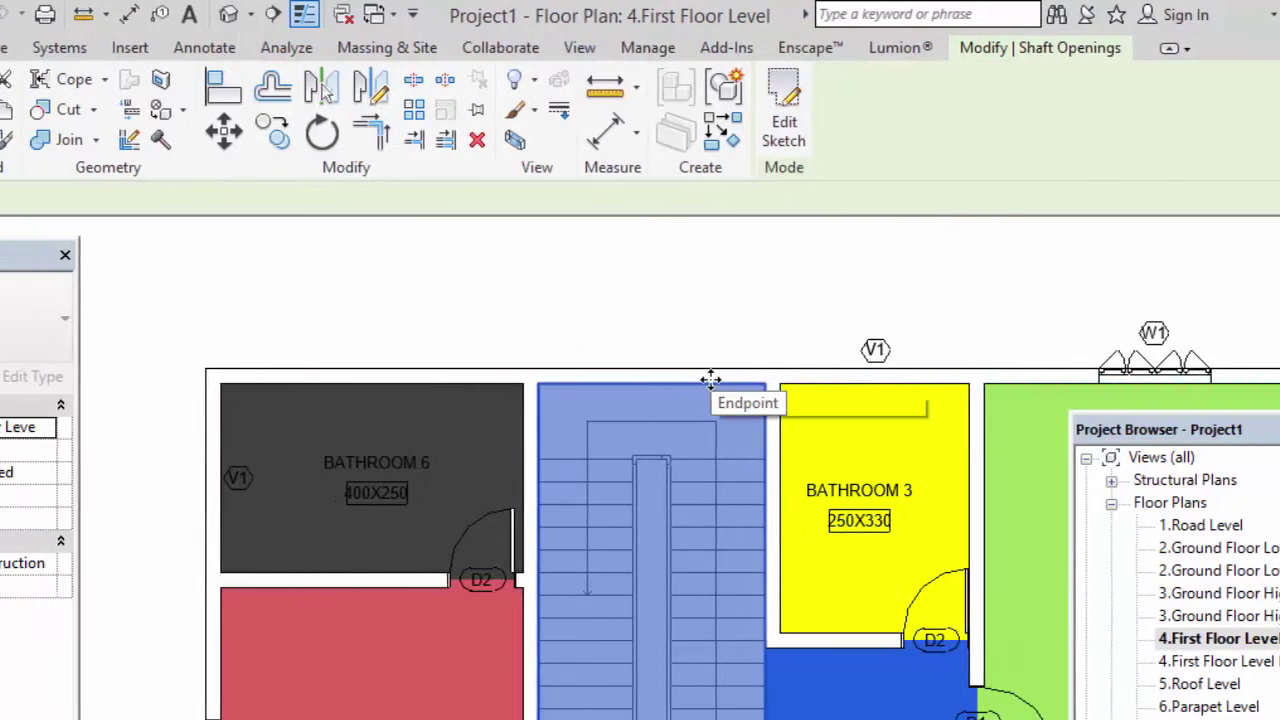
{"action": "scroll", "coordinate": [735, 300], "scroll_direction": "down", "scroll_amount": 3}
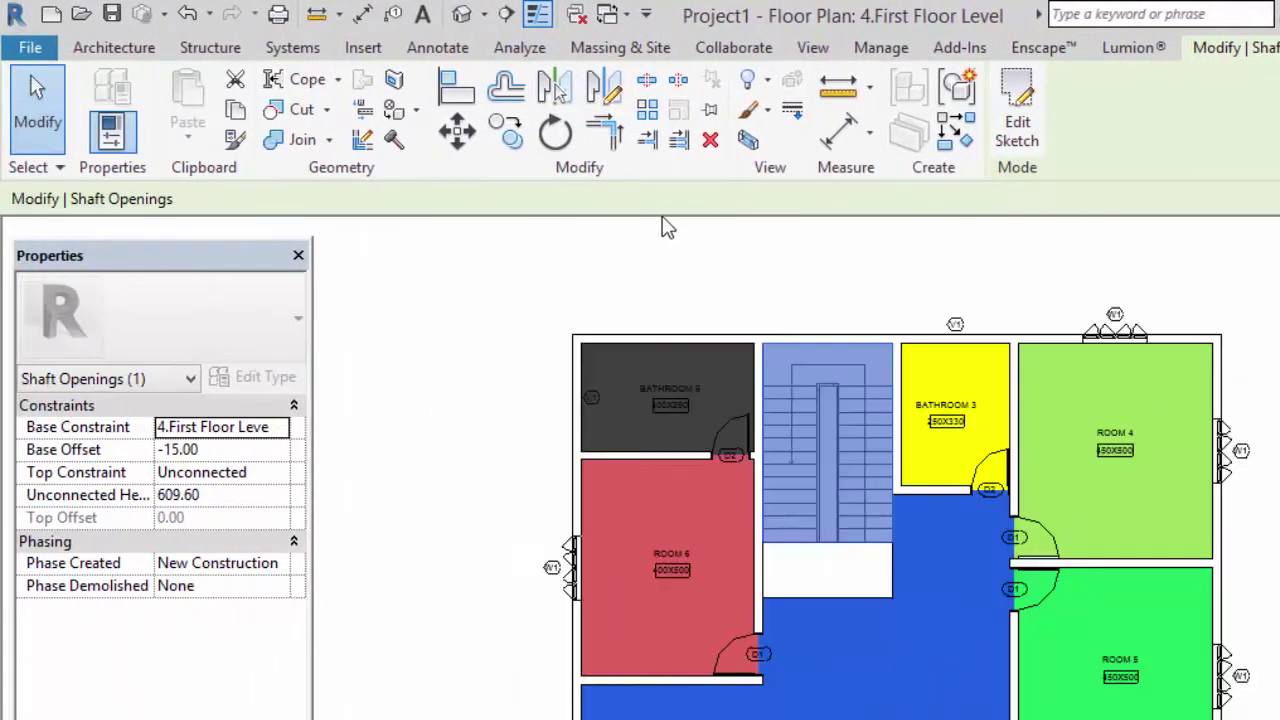
- Switch to the {3D} view and orbit to view the stair through the shaft opening
{"action": "left_click", "coordinate": [462, 14]}
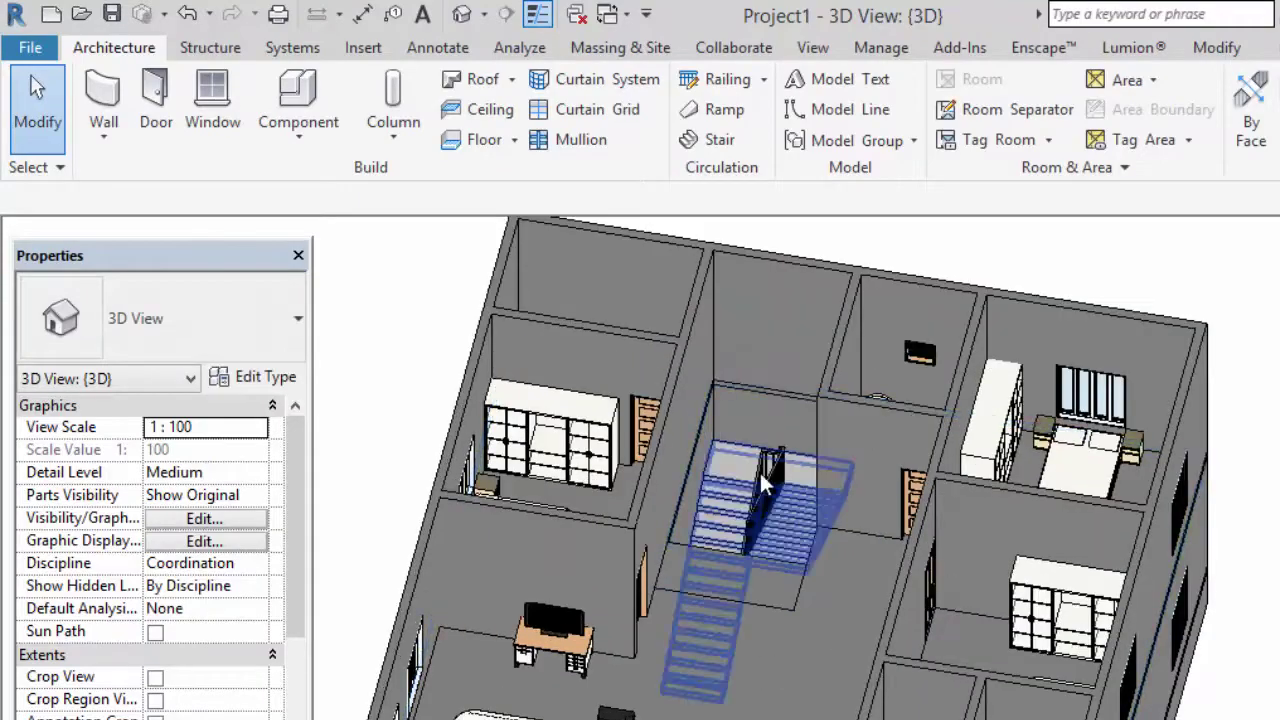
{"action": "middle_click_drag", "start_coordinate": [818, 557], "coordinate": [640, 543], "text": "shift"}
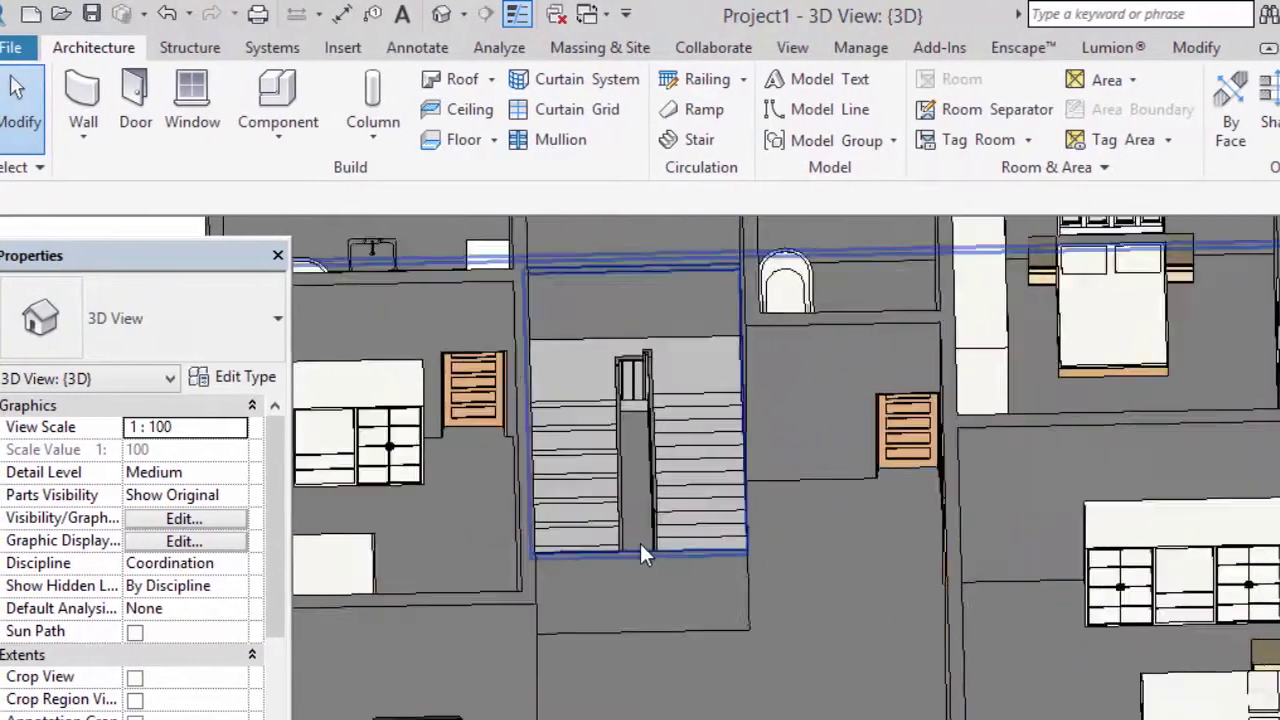
{"action": "scroll", "coordinate": [641, 546], "scroll_direction": "up", "scroll_amount": 2}
{"action": "middle_click_drag", "start_coordinate": [789, 594], "coordinate": [654, 463], "text": "shift"}
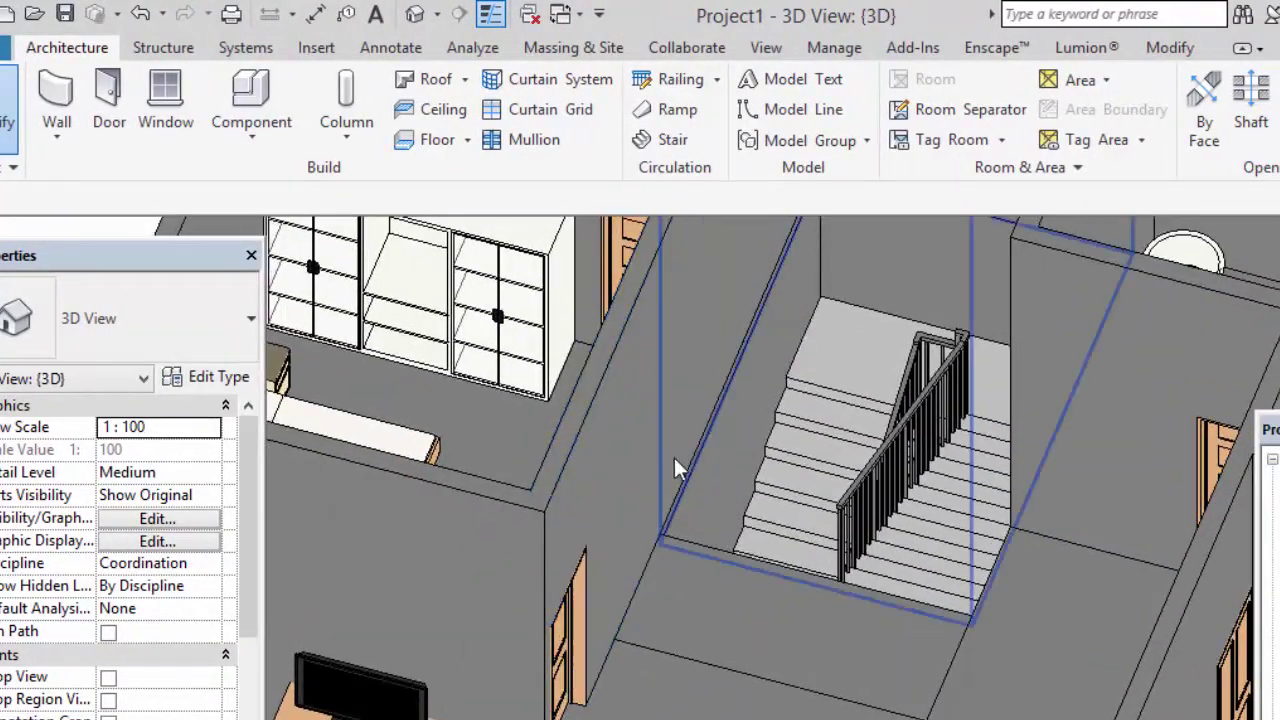
{"action": "scroll", "coordinate": [760, 490], "scroll_direction": "down", "scroll_amount": 3}
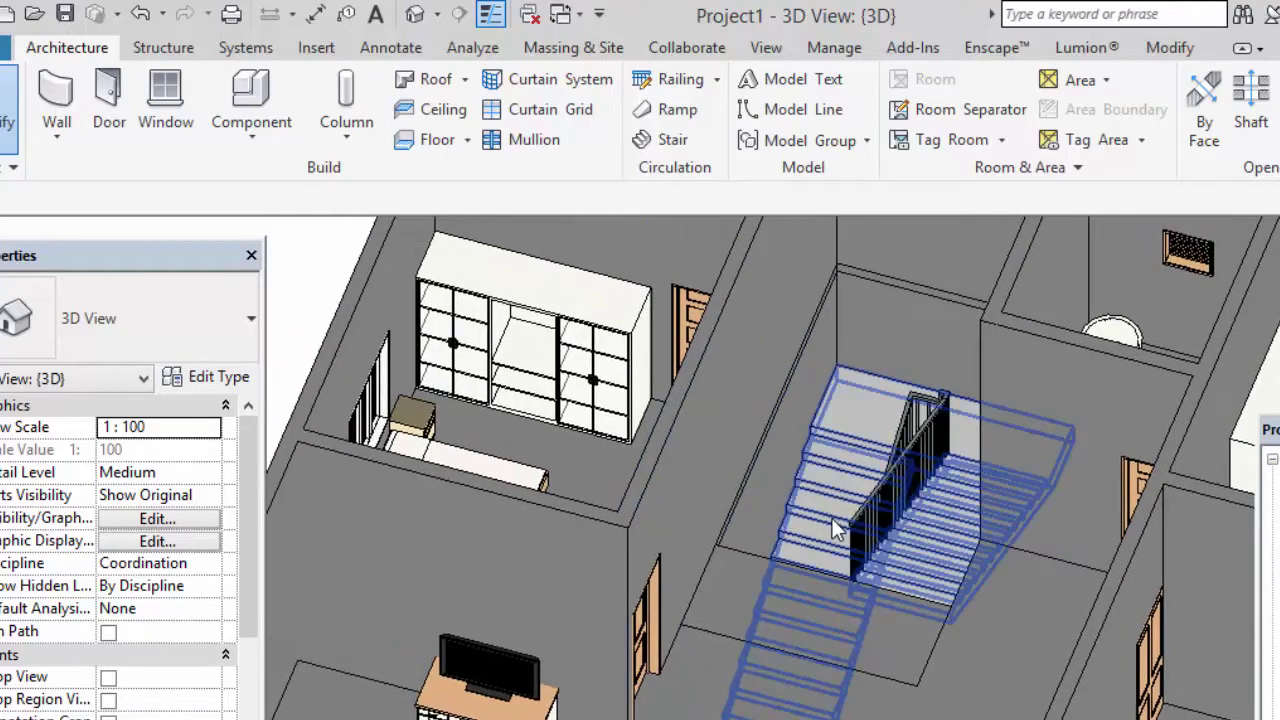
- Copy the Cast-In-Place Monolithic Stair to the clipboard and bring up the Paste options
{"action": "scroll", "coordinate": [835, 530], "scroll_direction": "down", "scroll_amount": 2}
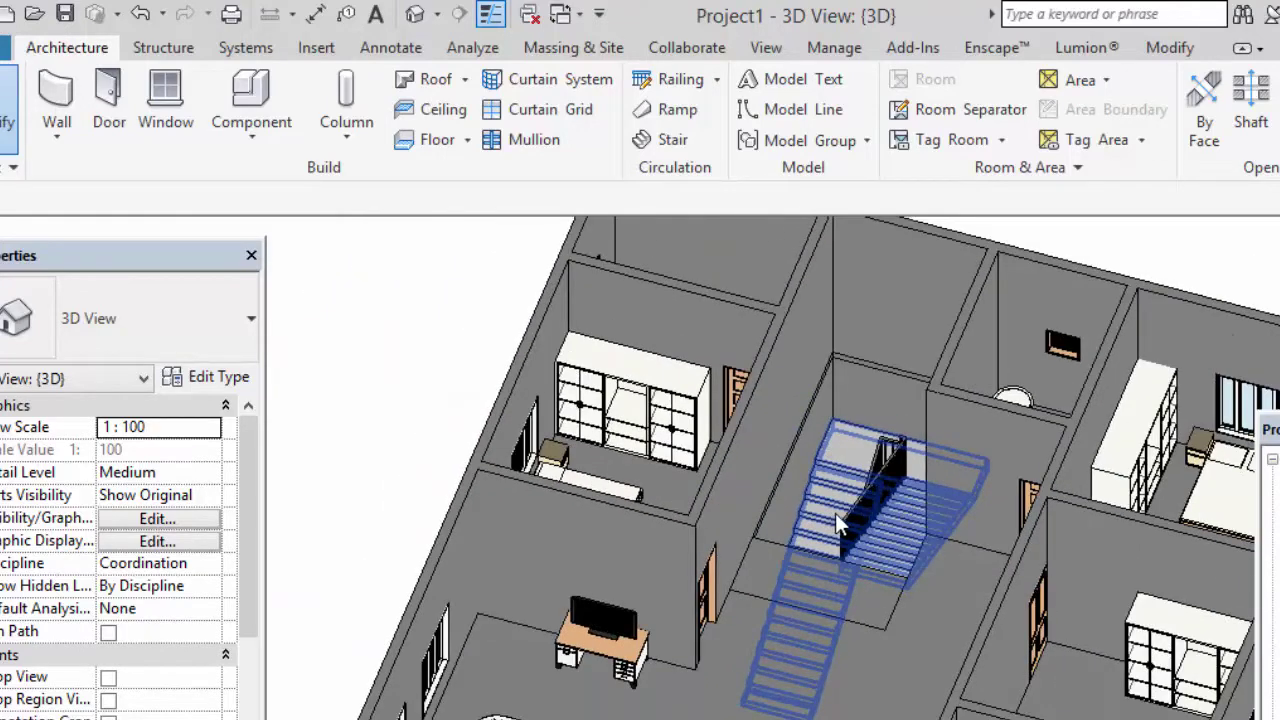
{"action": "middle_click_drag", "start_coordinate": [833, 516], "coordinate": [828, 479], "text": "shift"}
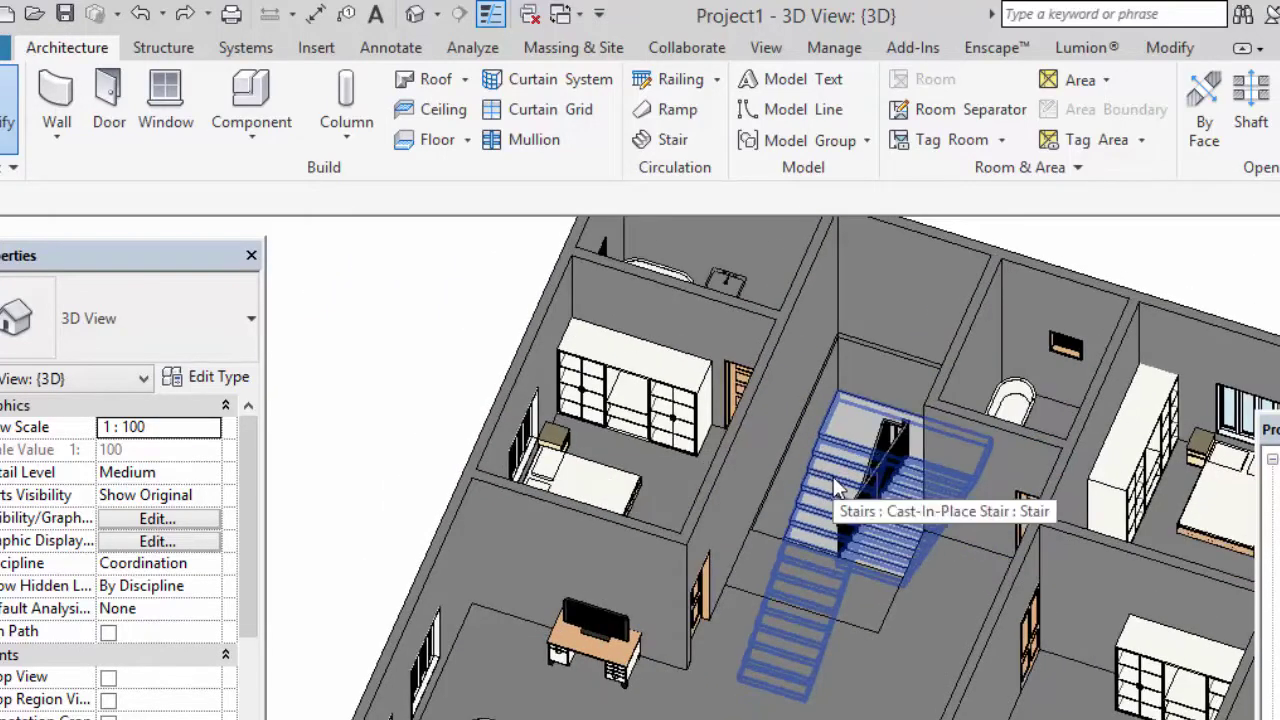
{"action": "left_click", "coordinate": [834, 480]}
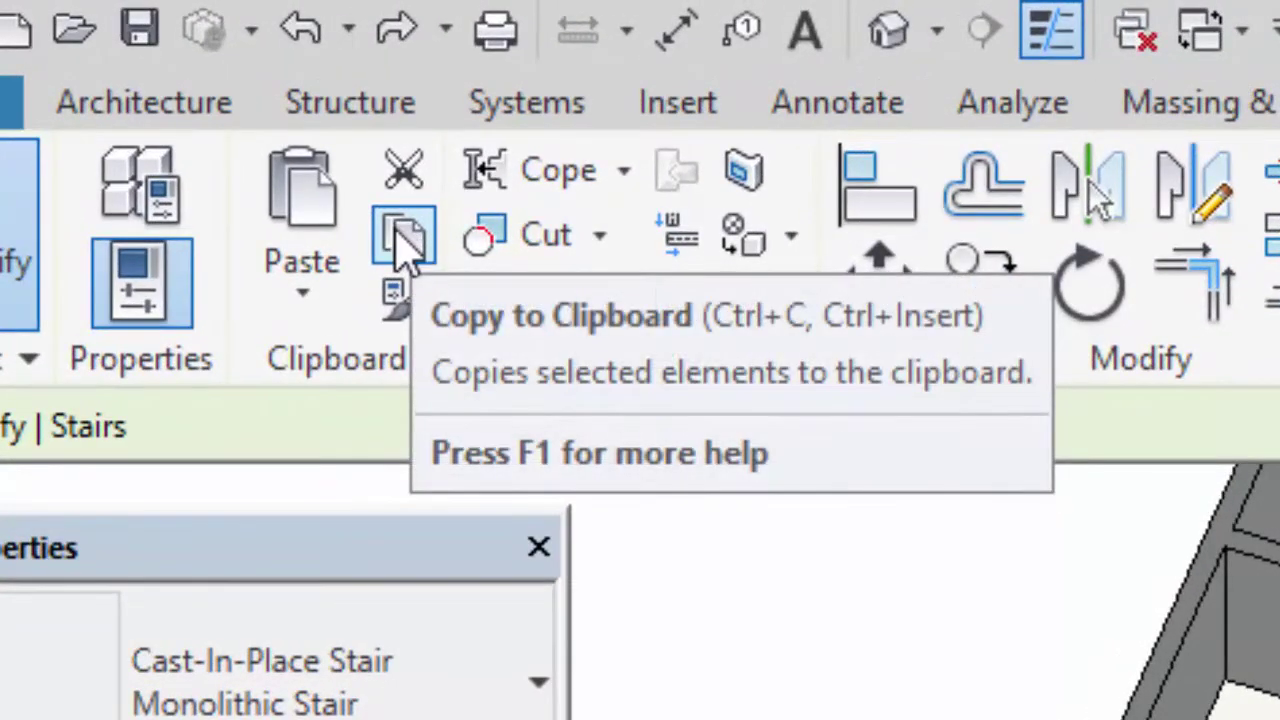
{"action": "left_click", "coordinate": [400, 235]}
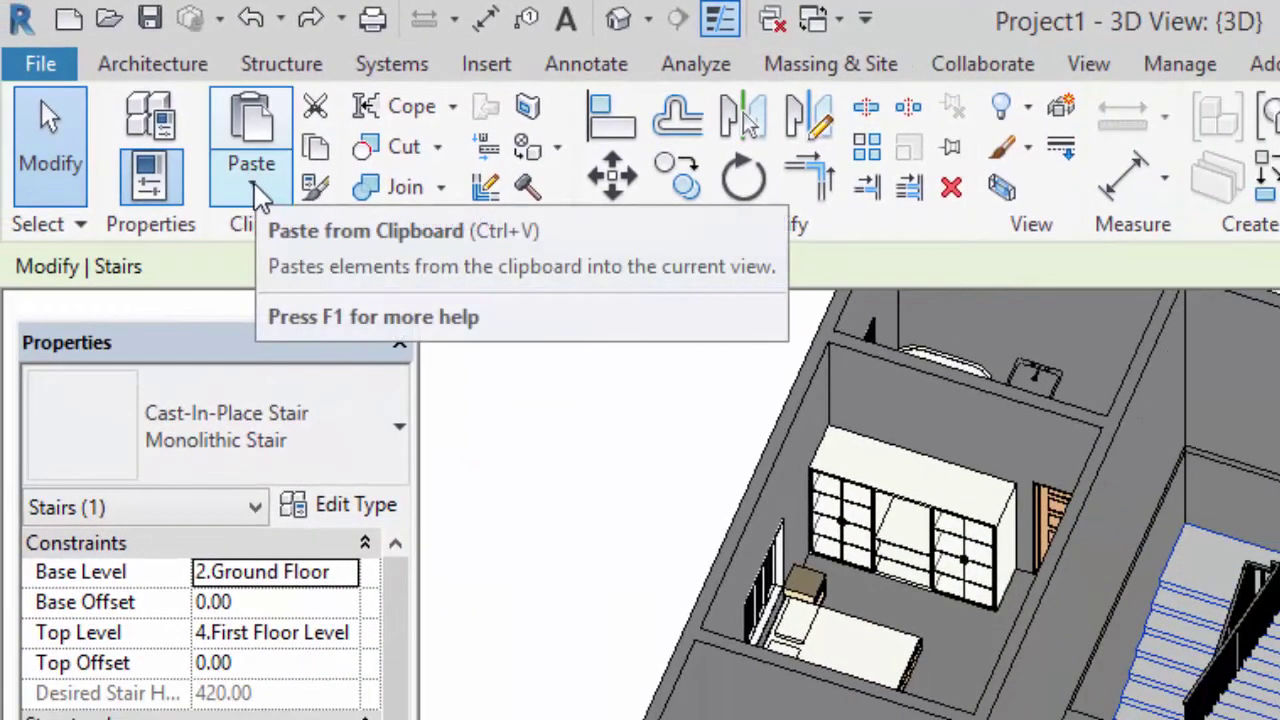
{"action": "left_click", "coordinate": [258, 195]}
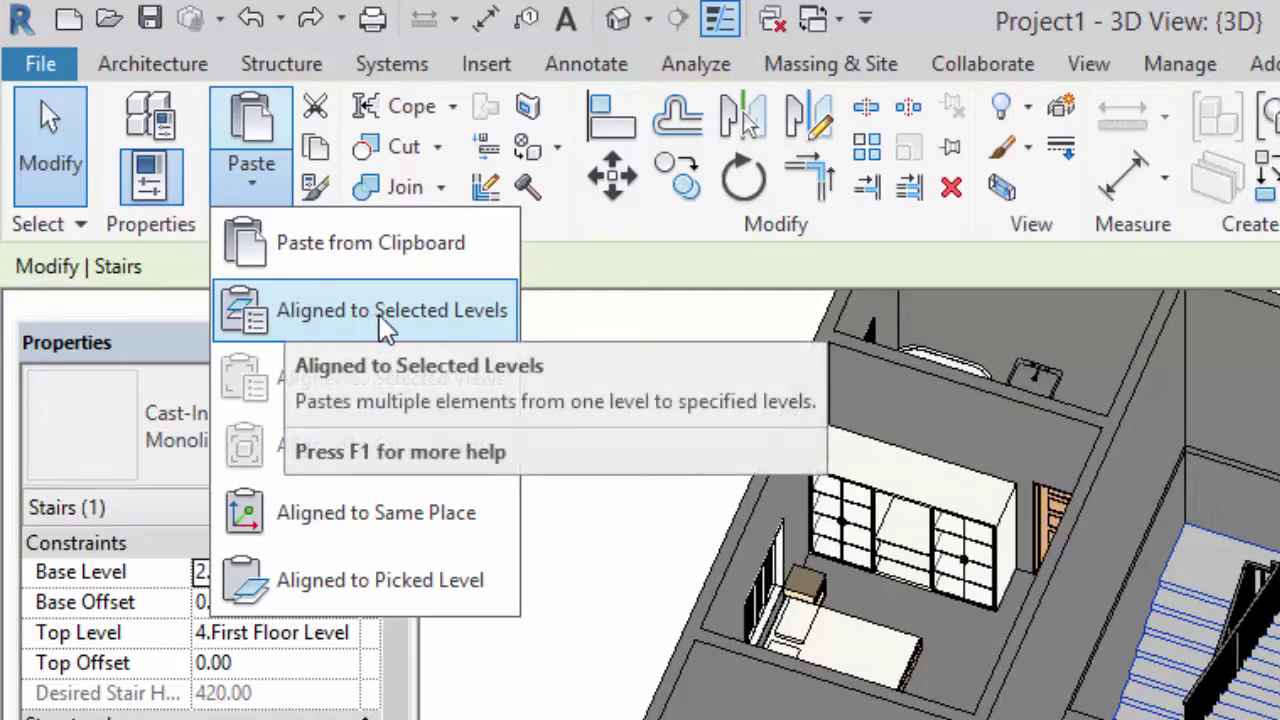
- Paste the stair Aligned to Selected Levels onto 4.First Floor Level
{"action": "left_click", "coordinate": [283, 312]}
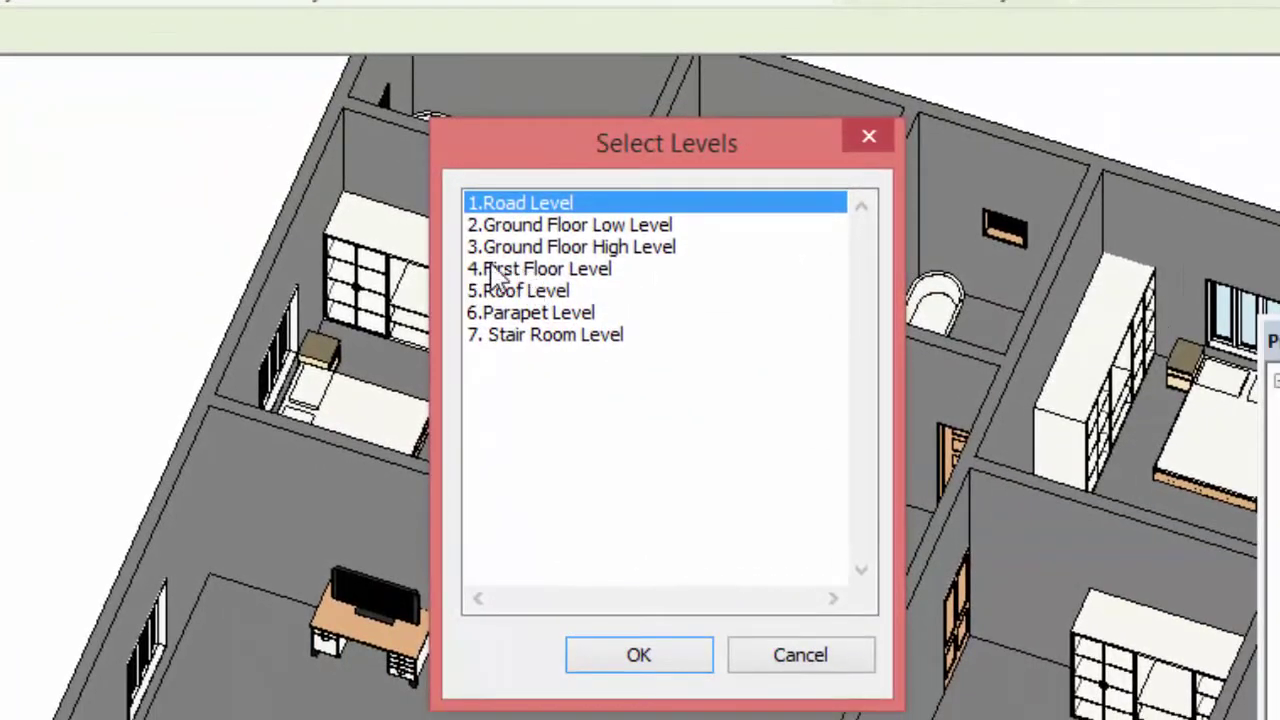
{"action": "left_click", "coordinate": [526, 271]}
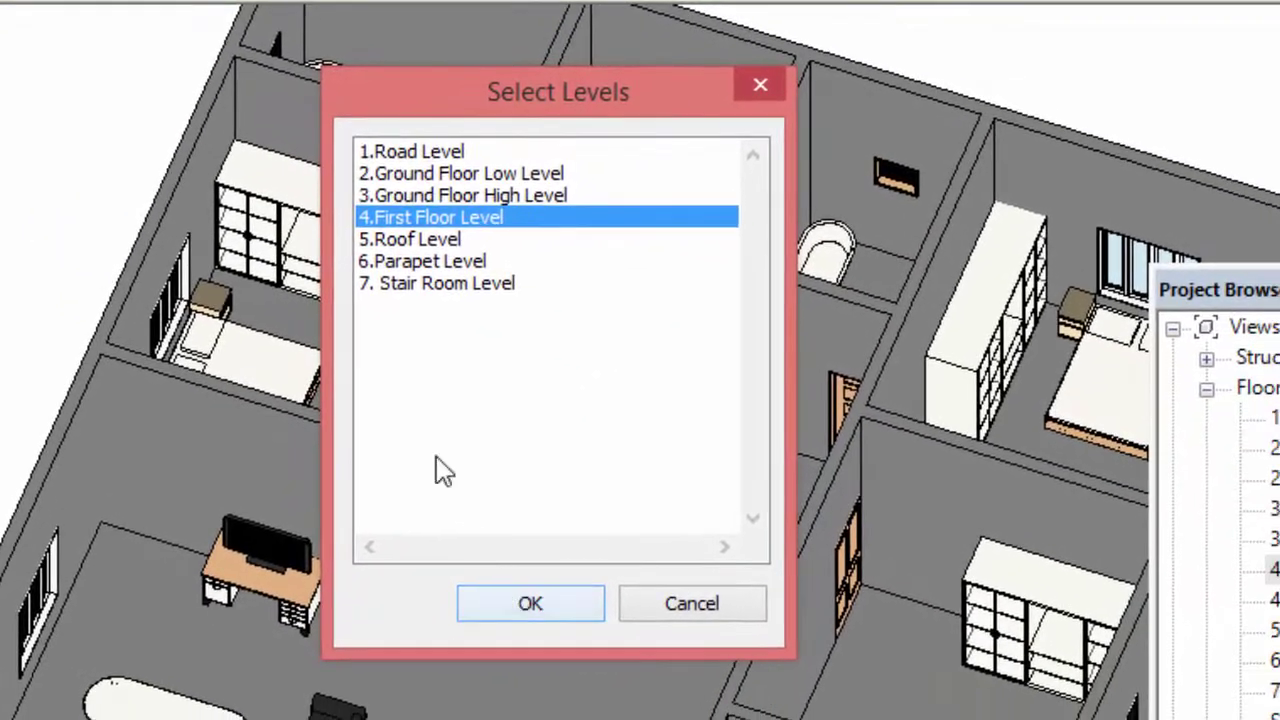
{"action": "left_click", "coordinate": [530, 604]}
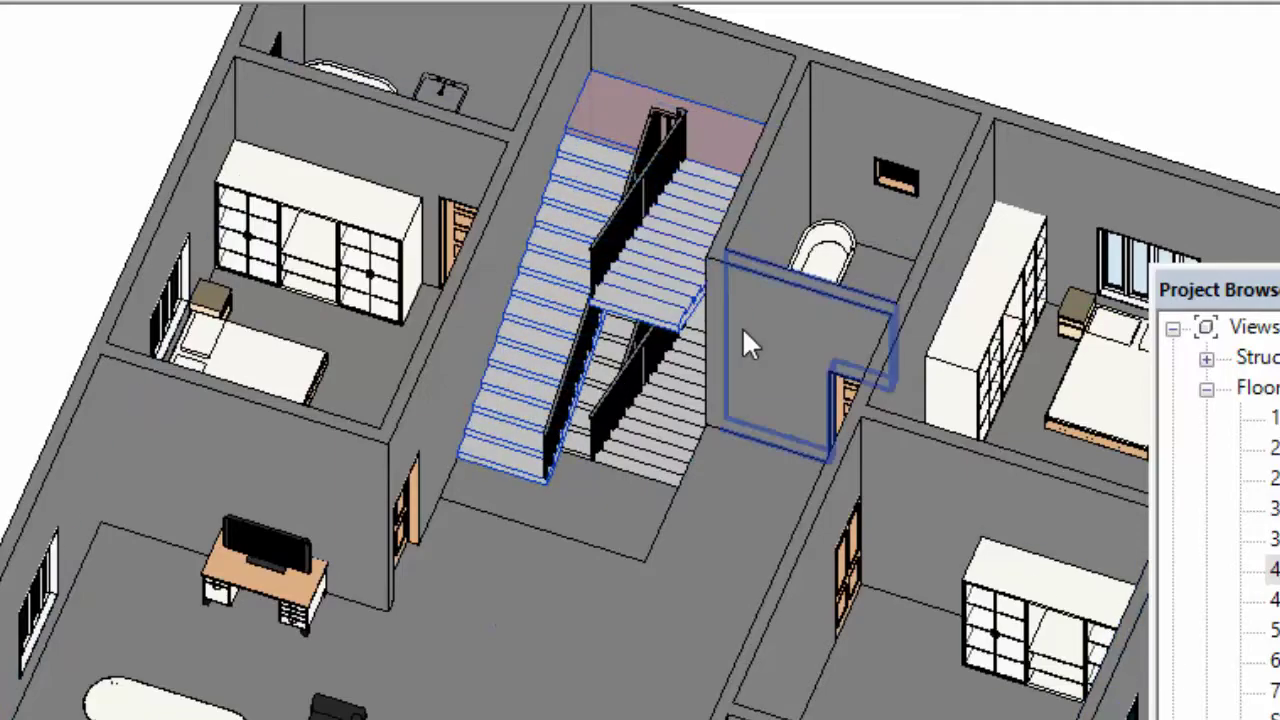
- Zoom and orbit toward the stairs, then select the railing along the lower landing
{"action": "scroll", "coordinate": [630, 420], "scroll_direction": "up", "scroll_amount": 2}
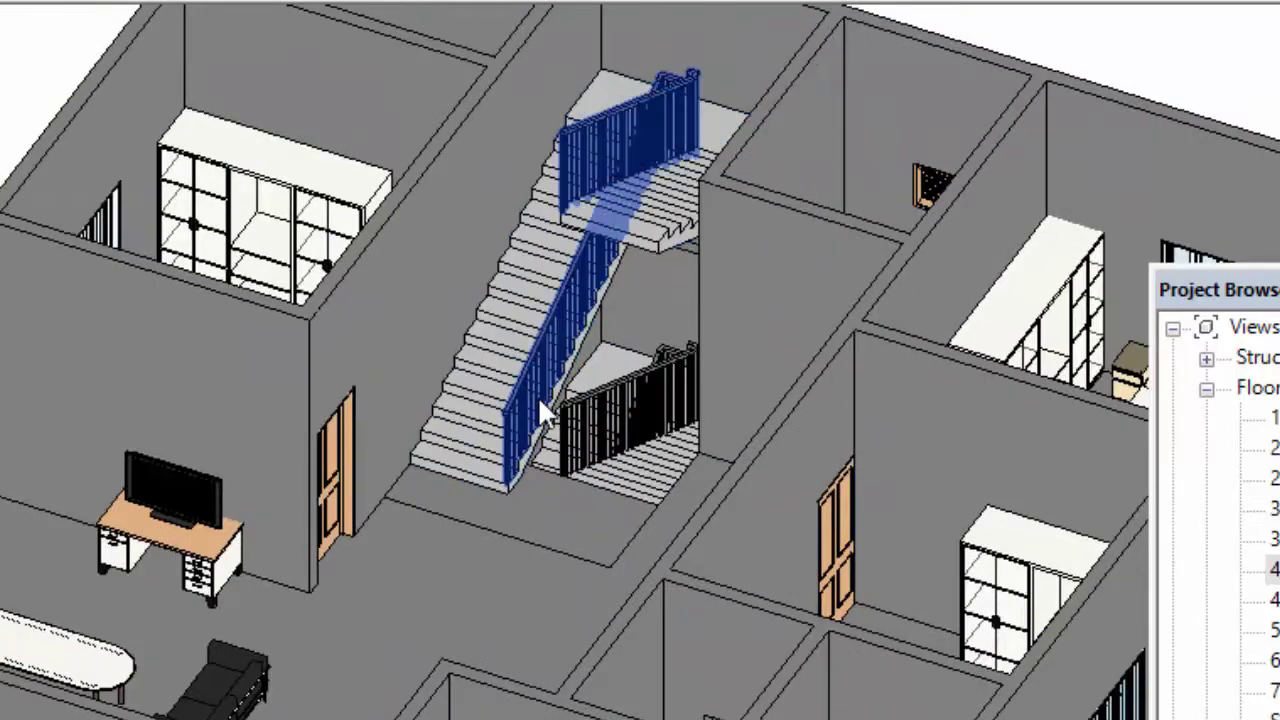
{"action": "scroll", "coordinate": [560, 430], "scroll_direction": "up", "scroll_amount": 4}
{"action": "mouse_move", "coordinate": [592, 452]}
{"action": "middle_mouse_down", "text": "shift"}
{"action": "mouse_move", "coordinate": [543, 477]}
{"action": "mouse_move", "coordinate": [651, 500]}
{"action": "mouse_move", "coordinate": [631, 500]}
{"action": "middle_mouse_up", "text": "shift"}
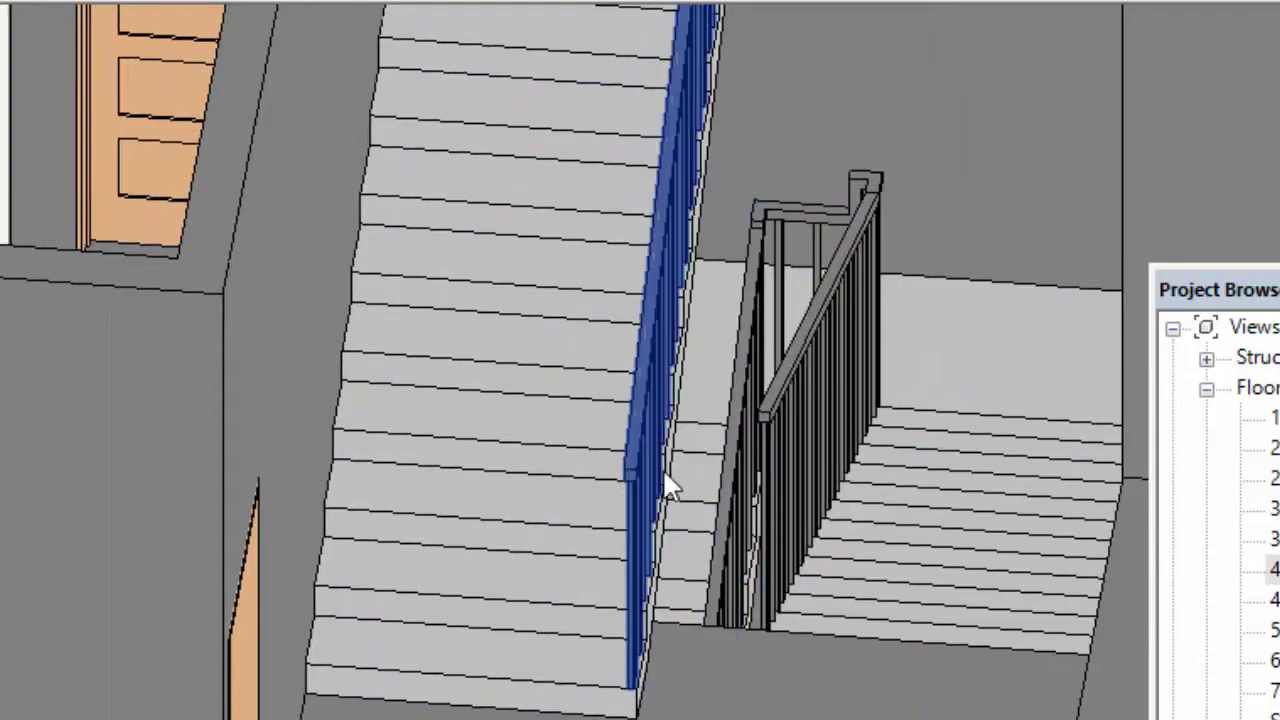
{"action": "middle_click_drag", "start_coordinate": [765, 490], "coordinate": [643, 480], "text": "shift"}
{"action": "scroll", "coordinate": [628, 464], "scroll_direction": "up", "scroll_amount": 2}
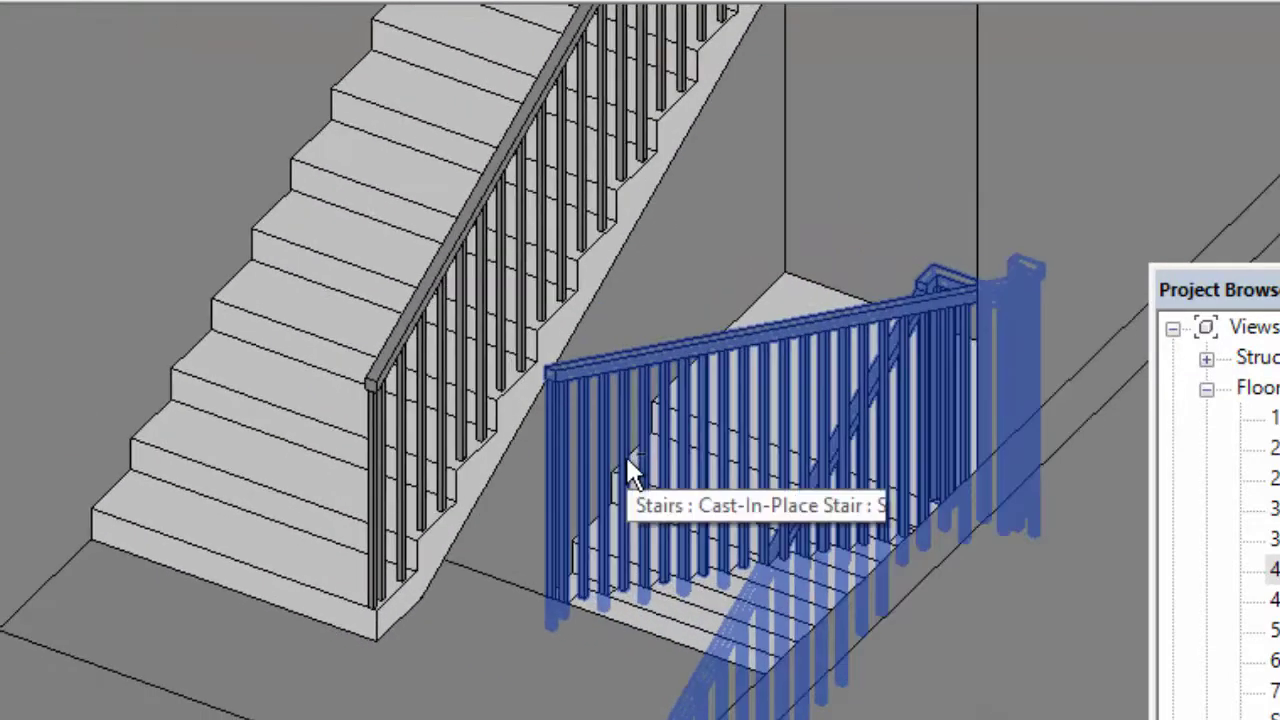
{"action": "scroll", "coordinate": [678, 457], "scroll_direction": "up", "scroll_amount": 2}
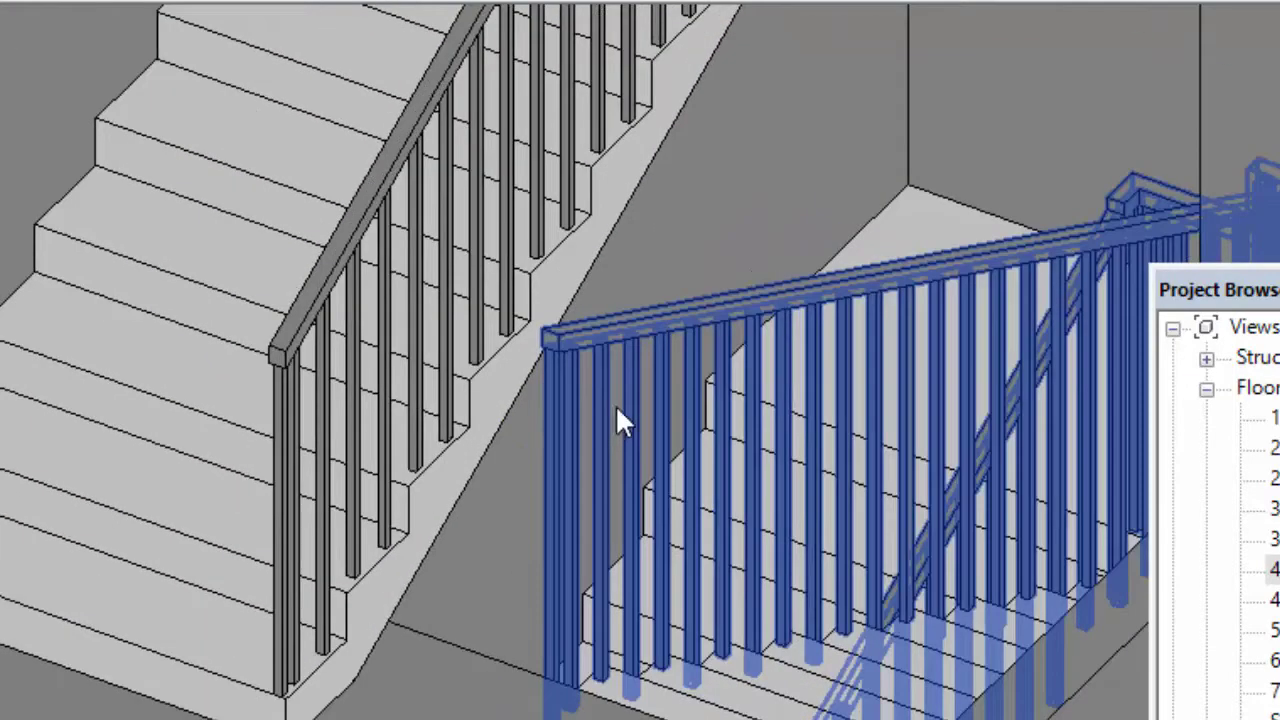
{"action": "left_click", "coordinate": [665, 340]}
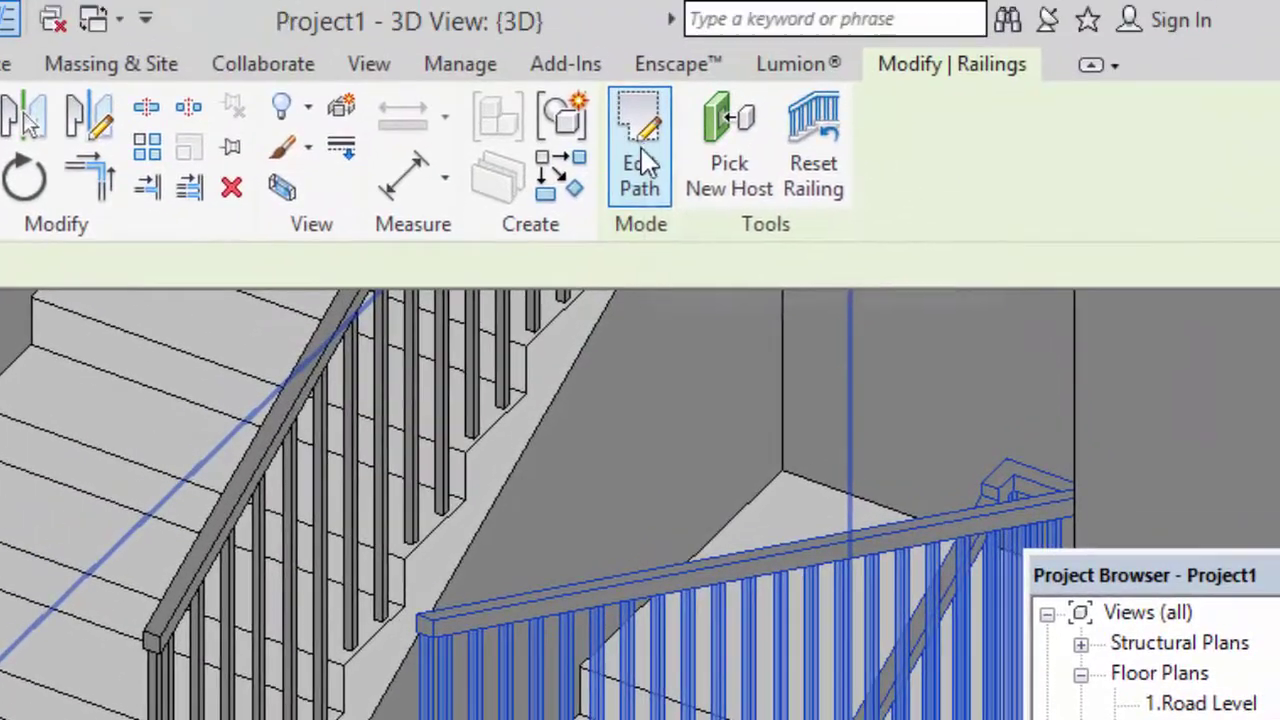
- Edit the railing path from a top view, extending its right-hand line down to the landing edge
{"action": "left_click", "coordinate": [637, 187]}
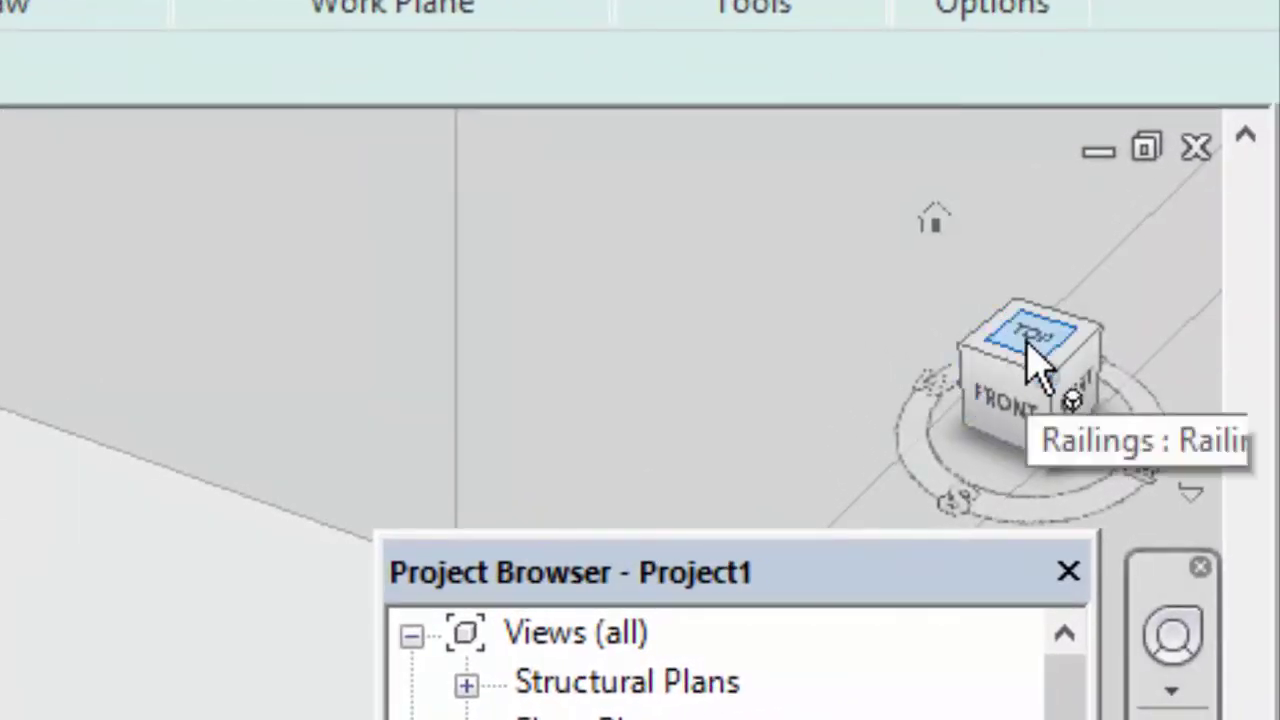
{"action": "left_click", "coordinate": [1034, 348]}
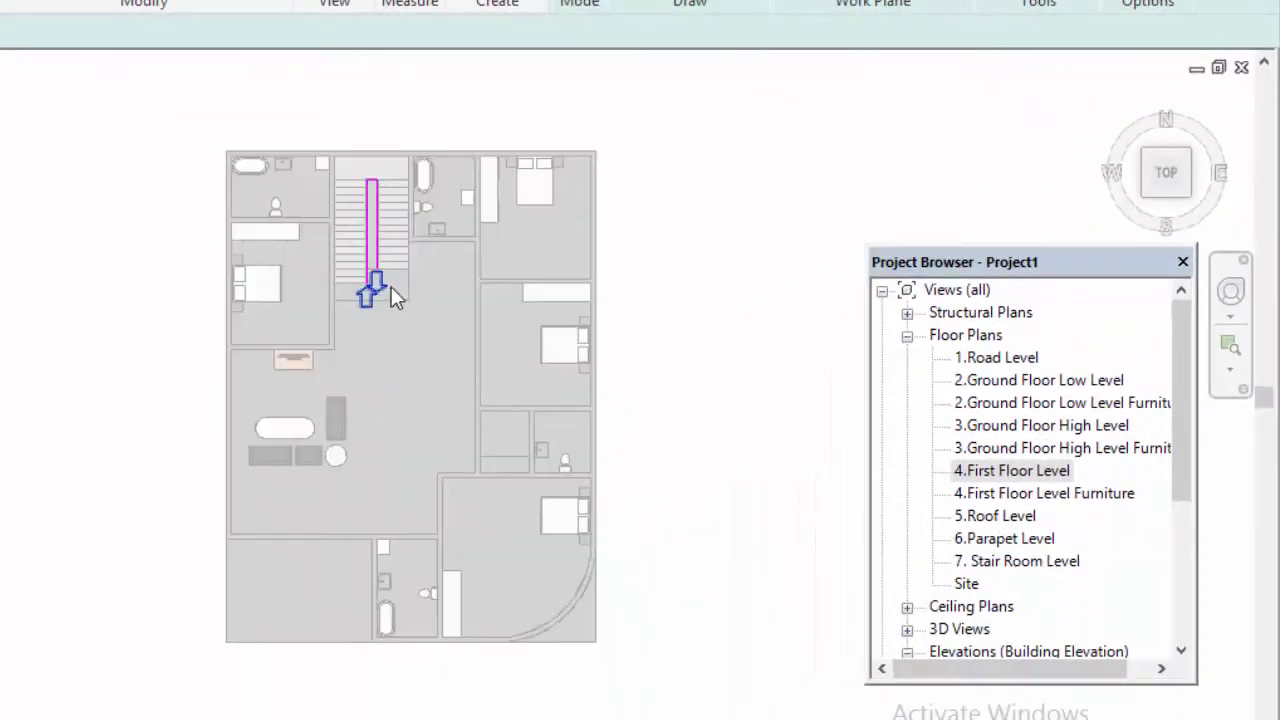
{"action": "scroll", "coordinate": [391, 286], "scroll_direction": "up", "scroll_amount": 3}
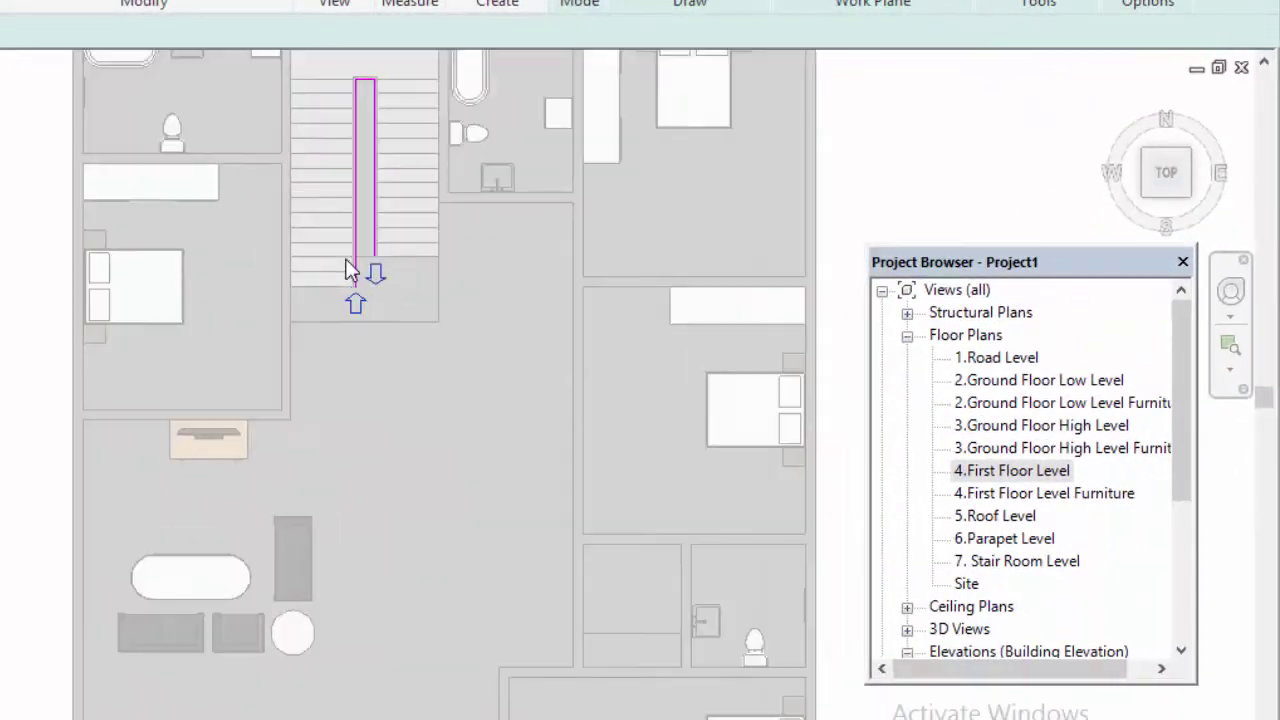
{"action": "scroll", "coordinate": [349, 271], "scroll_direction": "up", "scroll_amount": 3}
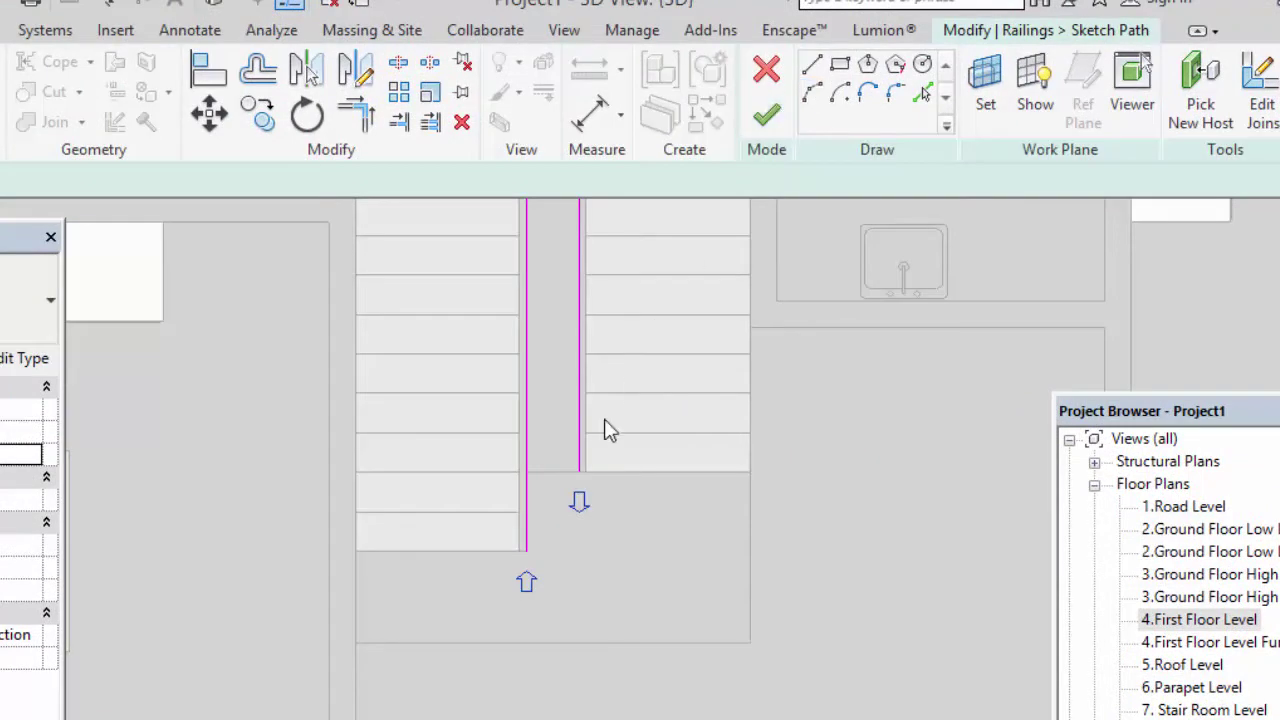
{"action": "scroll", "coordinate": [580, 476], "scroll_direction": "up", "scroll_amount": 3}
{"action": "scroll", "coordinate": [580, 479], "scroll_direction": "up", "scroll_amount": 1}
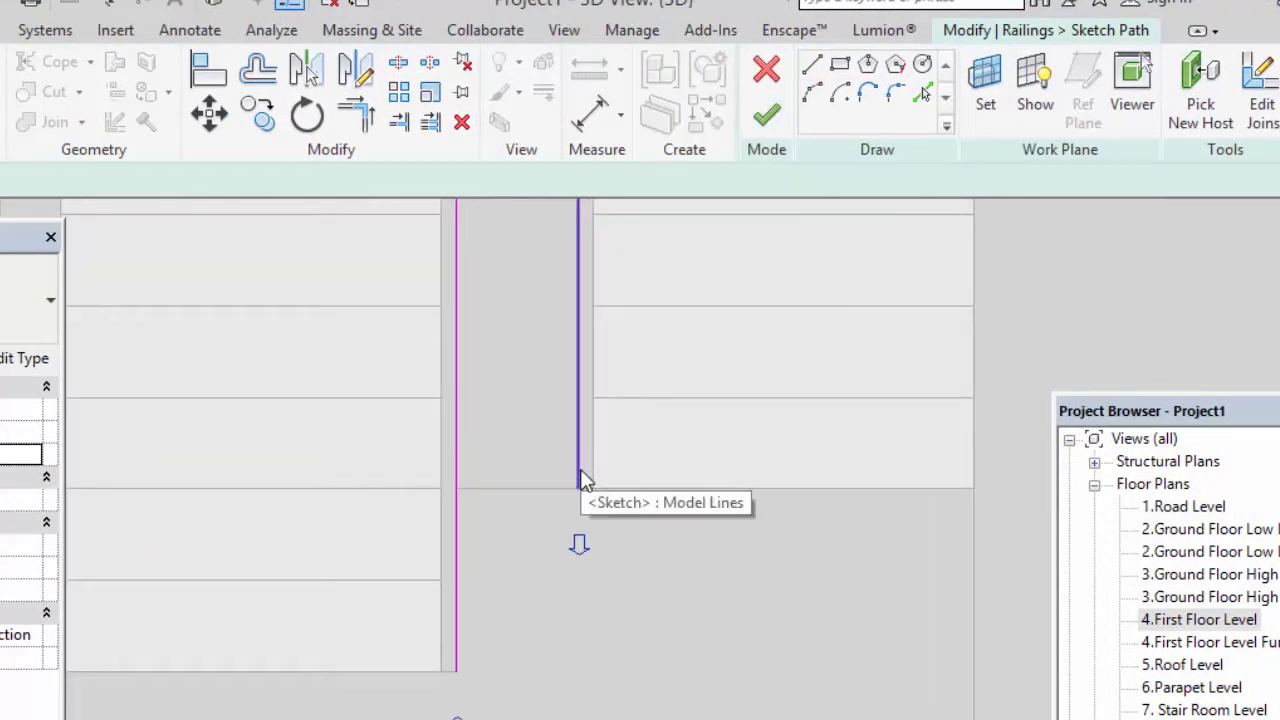
{"action": "left_click", "coordinate": [579, 472]}
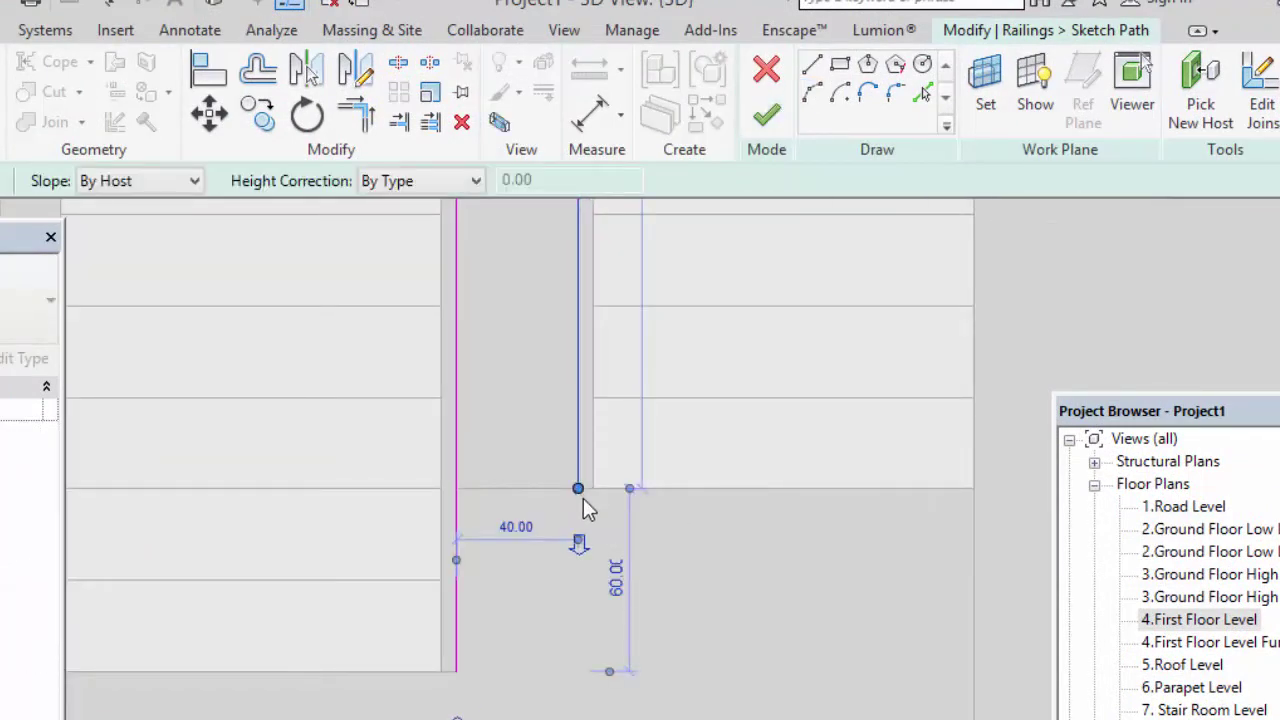
{"action": "key", "text": "Escape"}
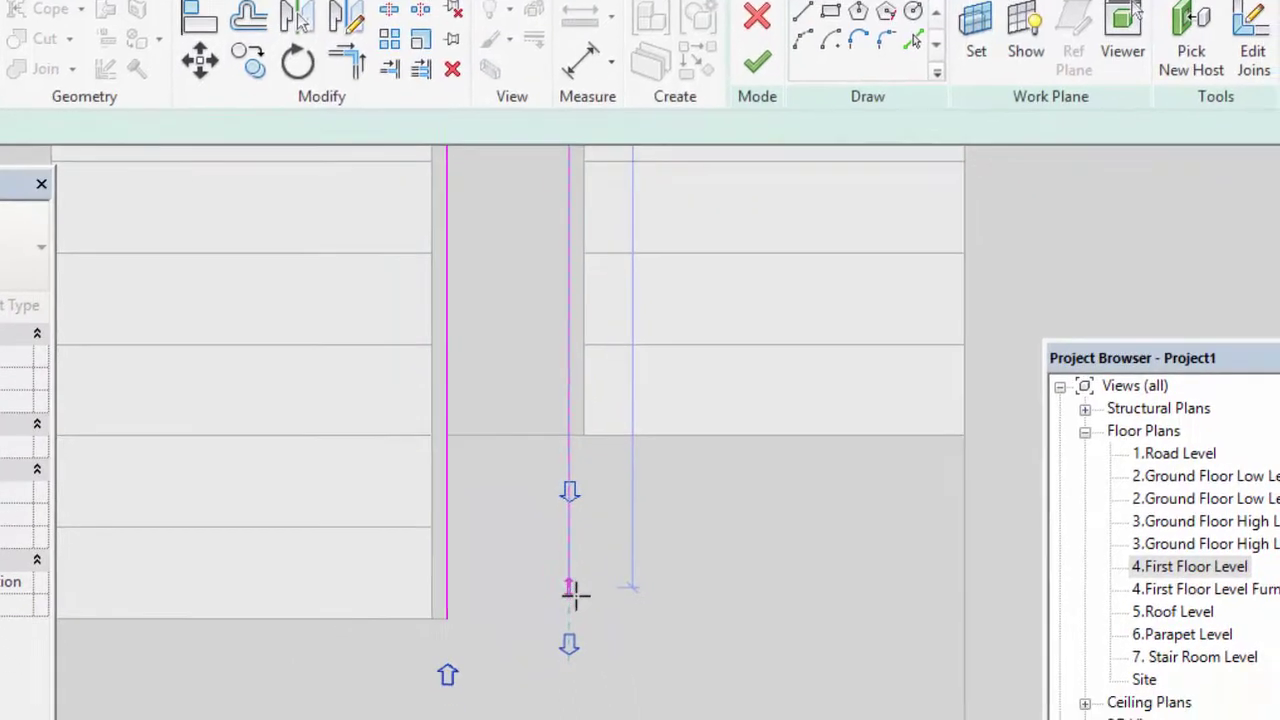
{"action": "left_click_drag", "start_coordinate": [579, 612], "coordinate": [576, 670]}
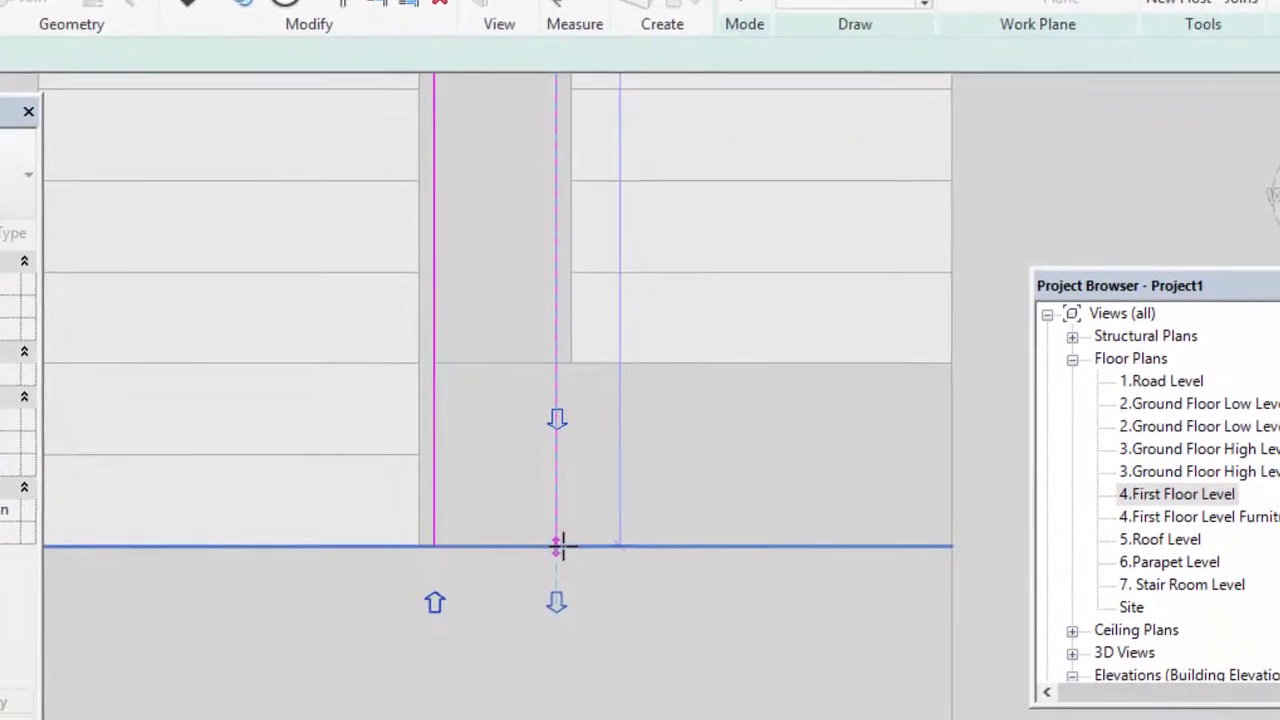
{"action": "middle_click_drag", "start_coordinate": [574, 354], "coordinate": [566, 363]}
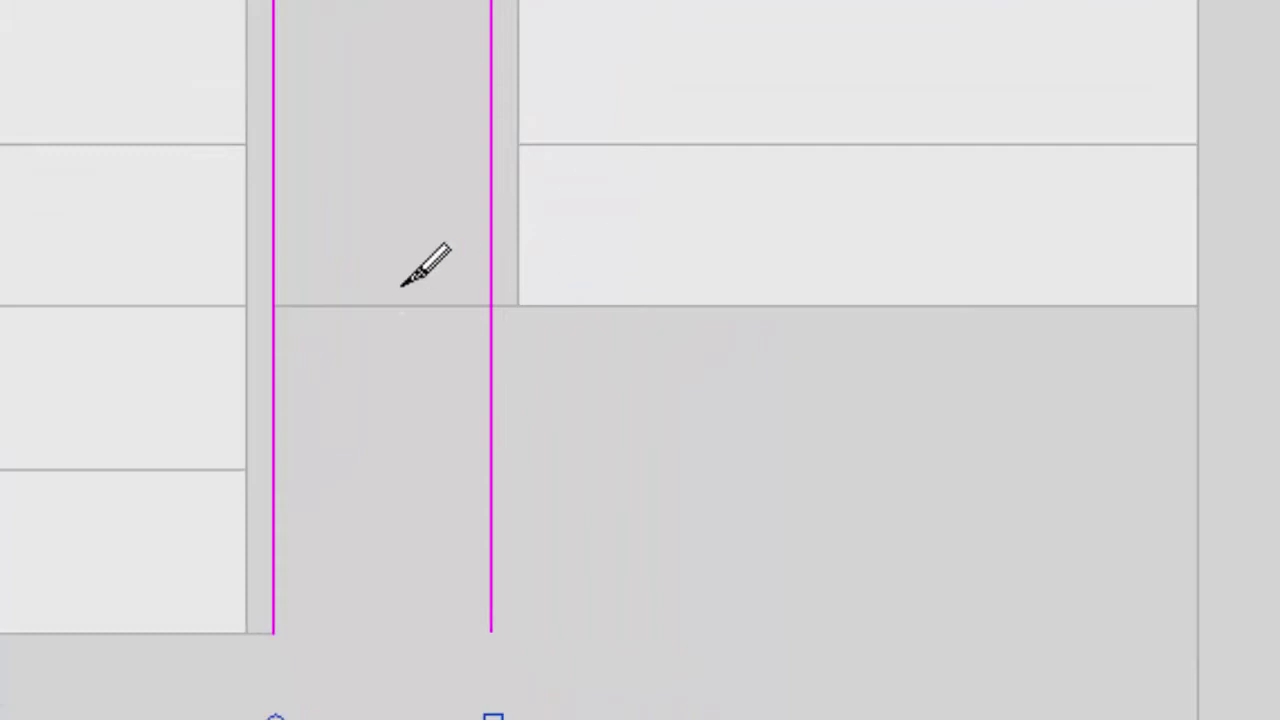
- Add path segments down to the landing edge and left to the other path line, then finish
{"action": "scroll", "coordinate": [507, 297], "scroll_direction": "up", "scroll_amount": 2}
{"action": "scroll", "coordinate": [507, 297], "scroll_direction": "up", "scroll_amount": 2}
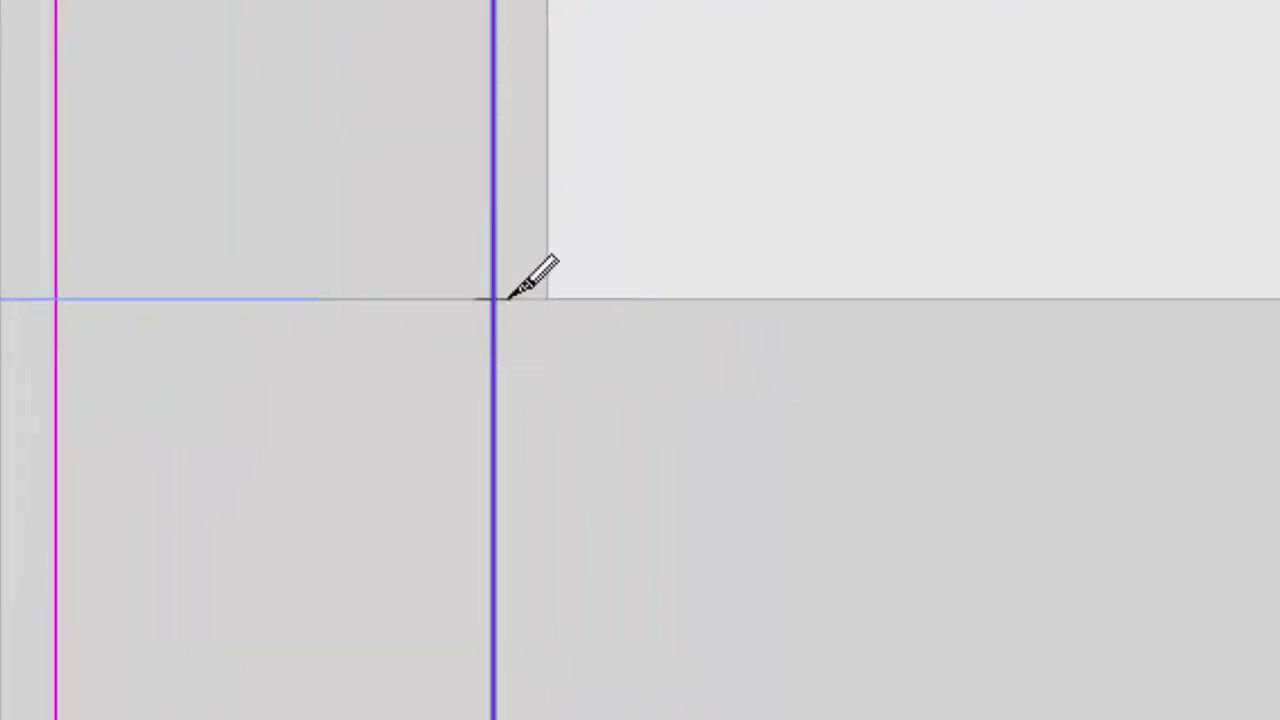
{"action": "left_click", "coordinate": [497, 297]}
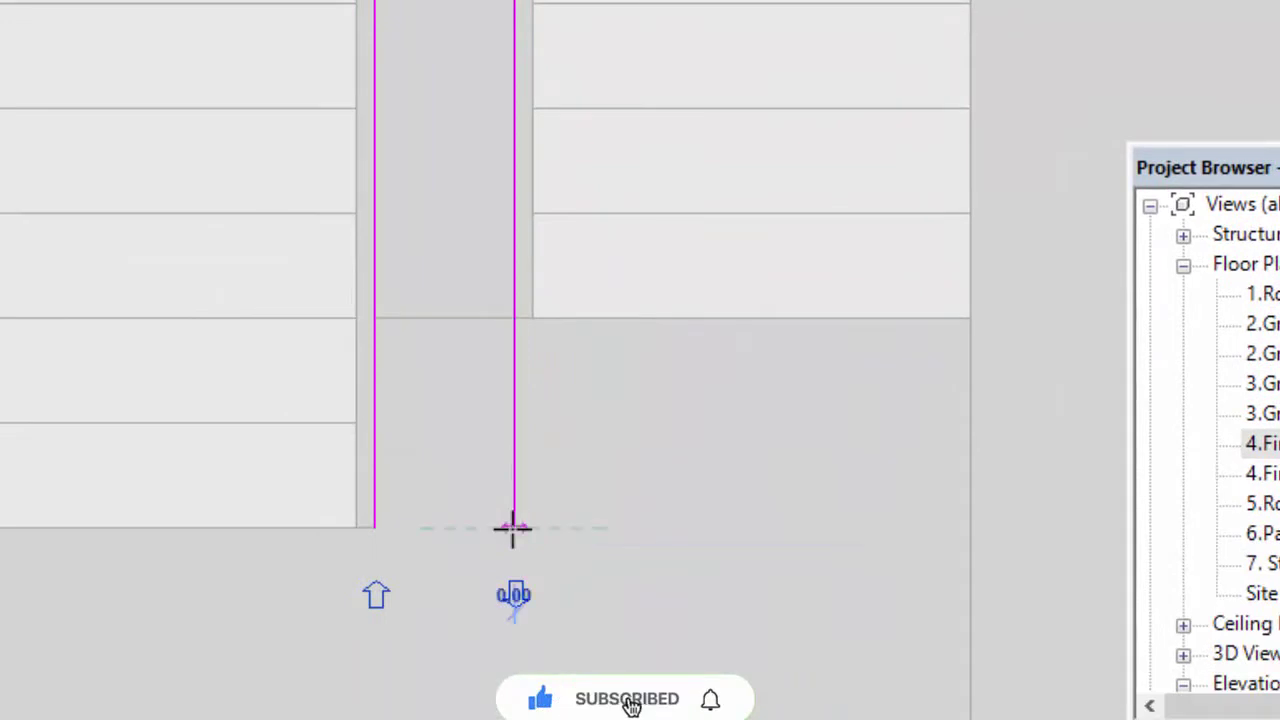
{"action": "left_click", "coordinate": [512, 527]}
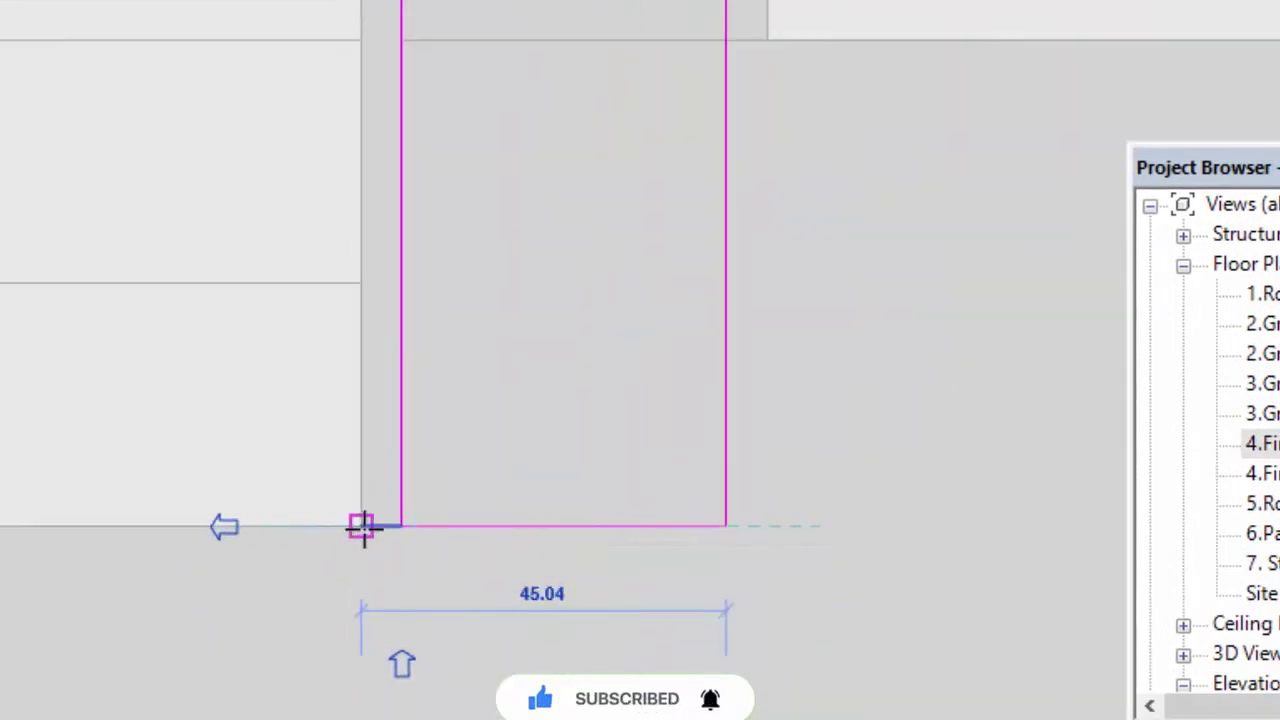
{"action": "left_click", "coordinate": [361, 526]}
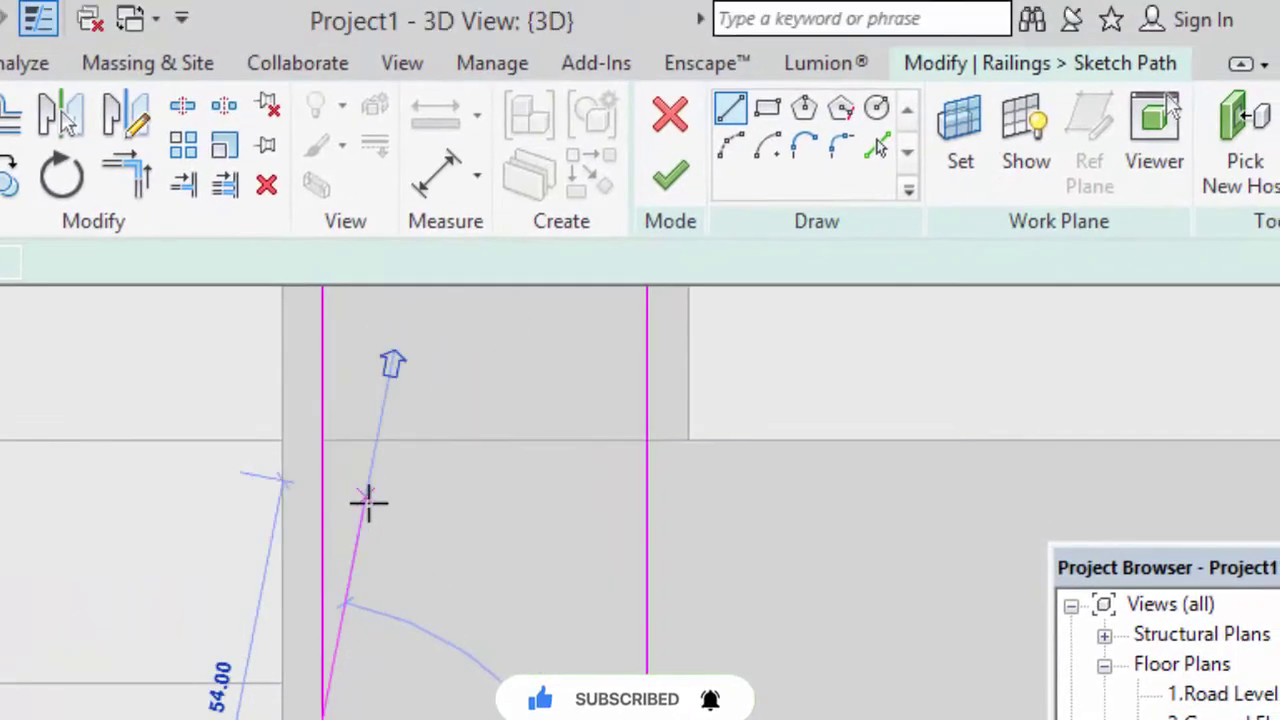
{"action": "key", "text": "Escape"}
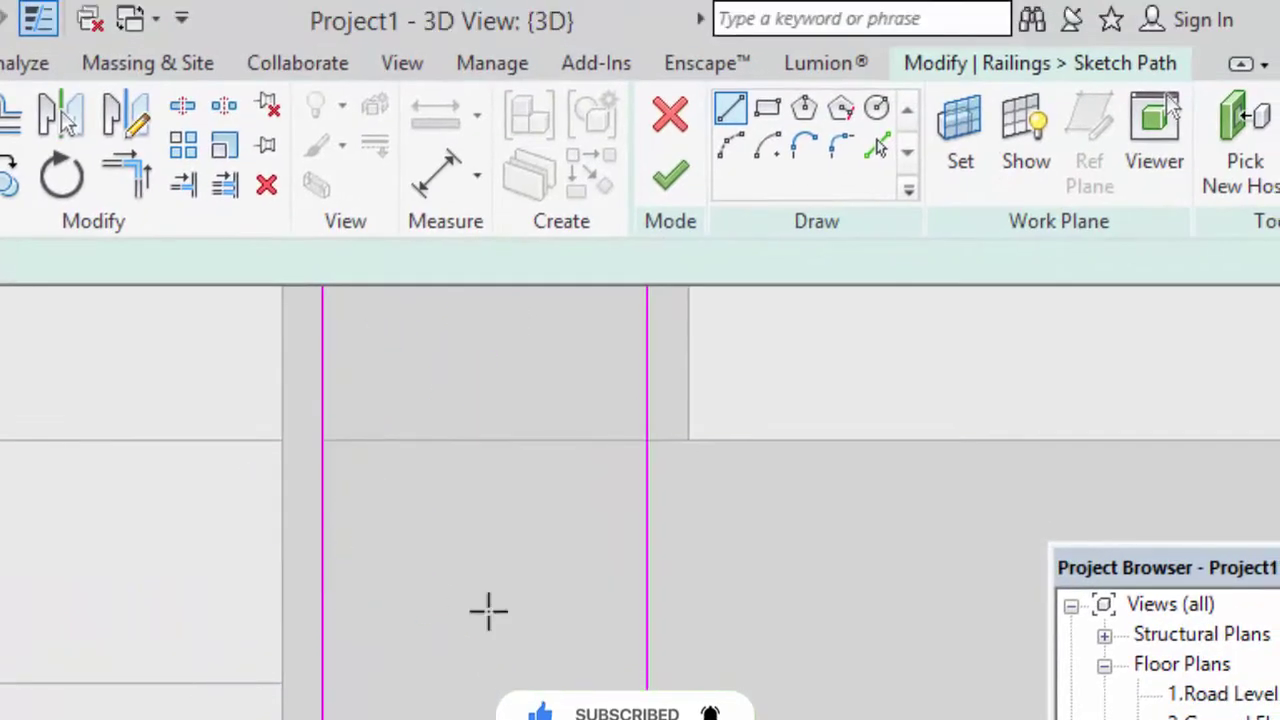
{"action": "left_click", "coordinate": [670, 176]}
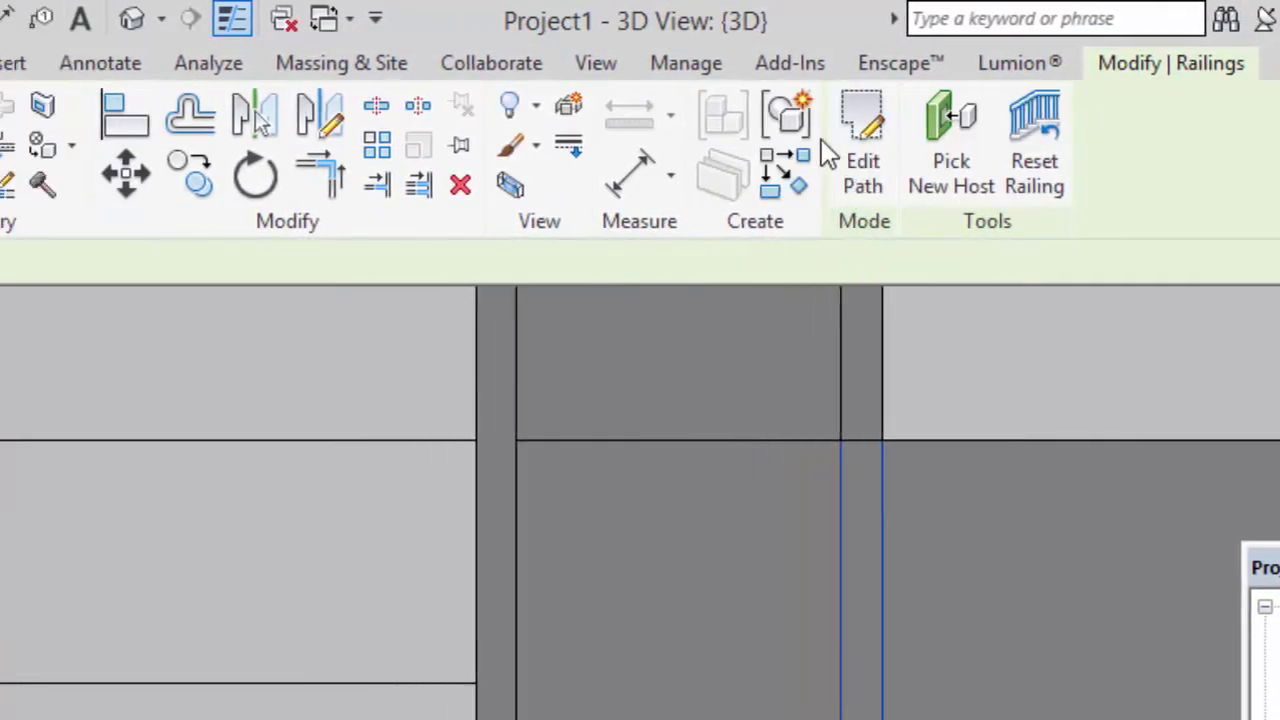
- Return to an isometric 3D view and select the 1100mm railing wrapping the landing corner
{"action": "key", "text": "Escape"}
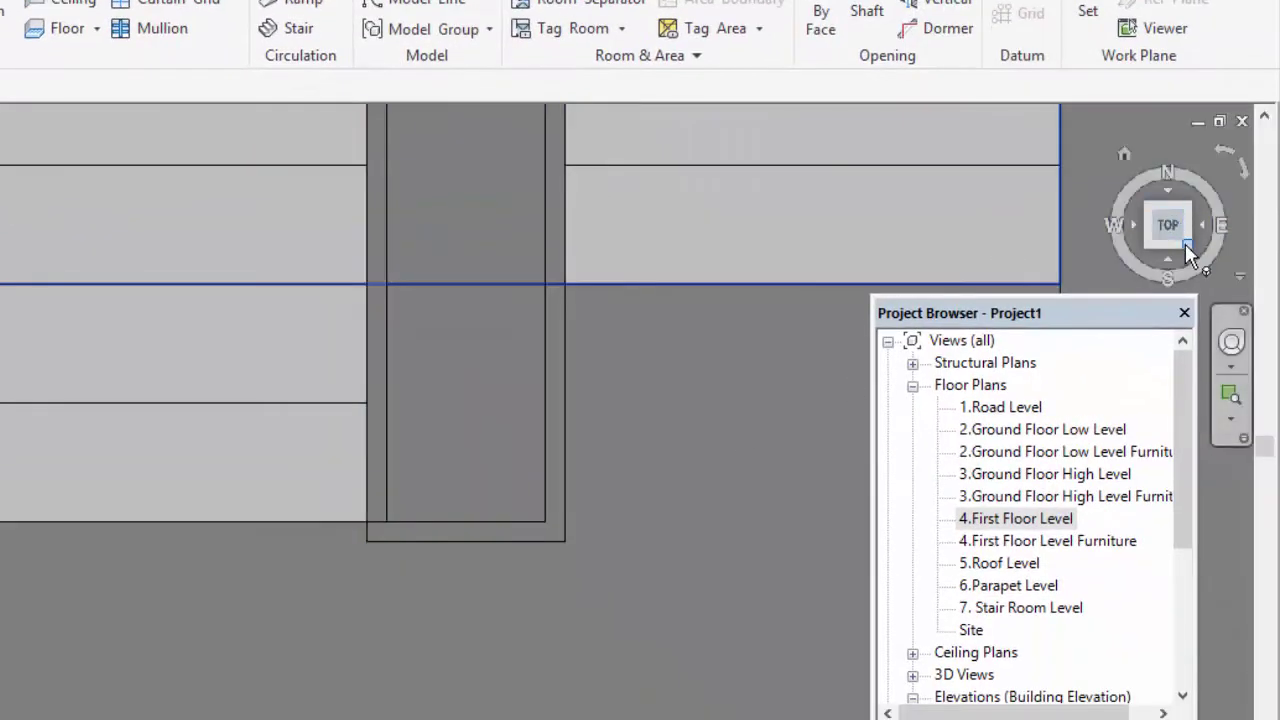
{"action": "left_click", "coordinate": [1187, 247]}
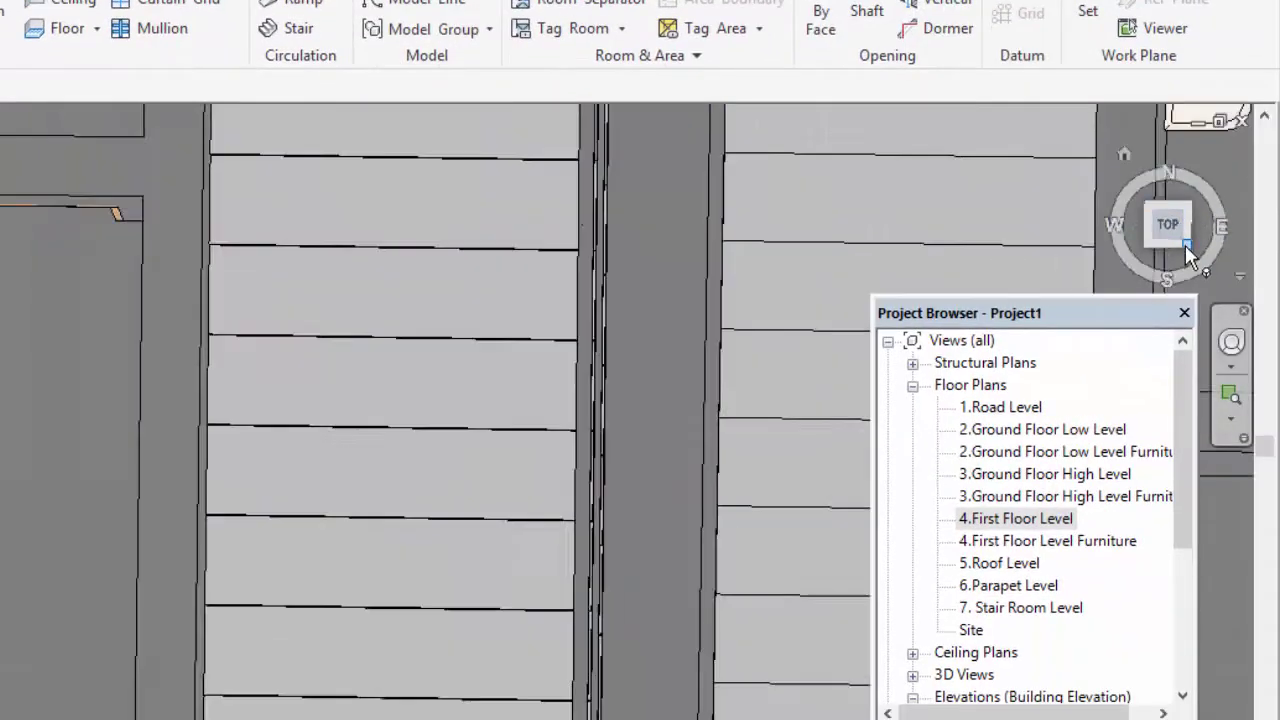
{"action": "scroll", "coordinate": [471, 371], "scroll_direction": "up", "scroll_amount": 3}
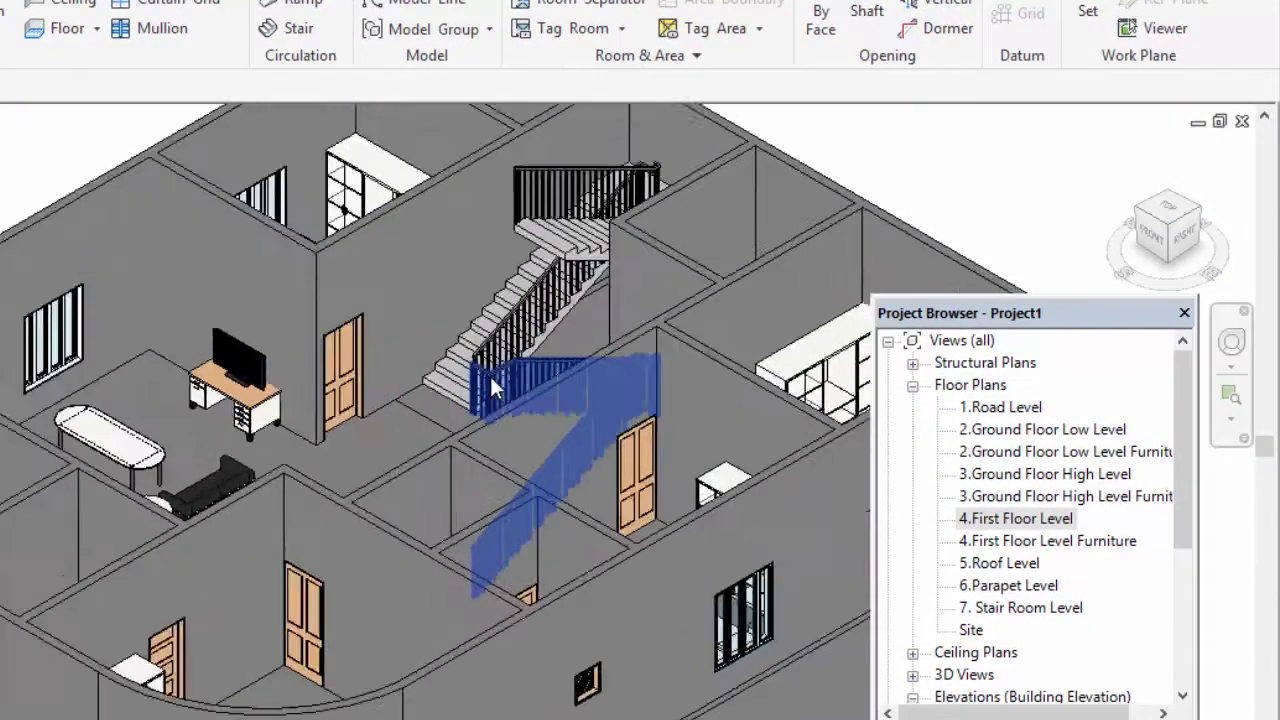
{"action": "scroll", "coordinate": [489, 373], "scroll_direction": "up", "scroll_amount": 3}
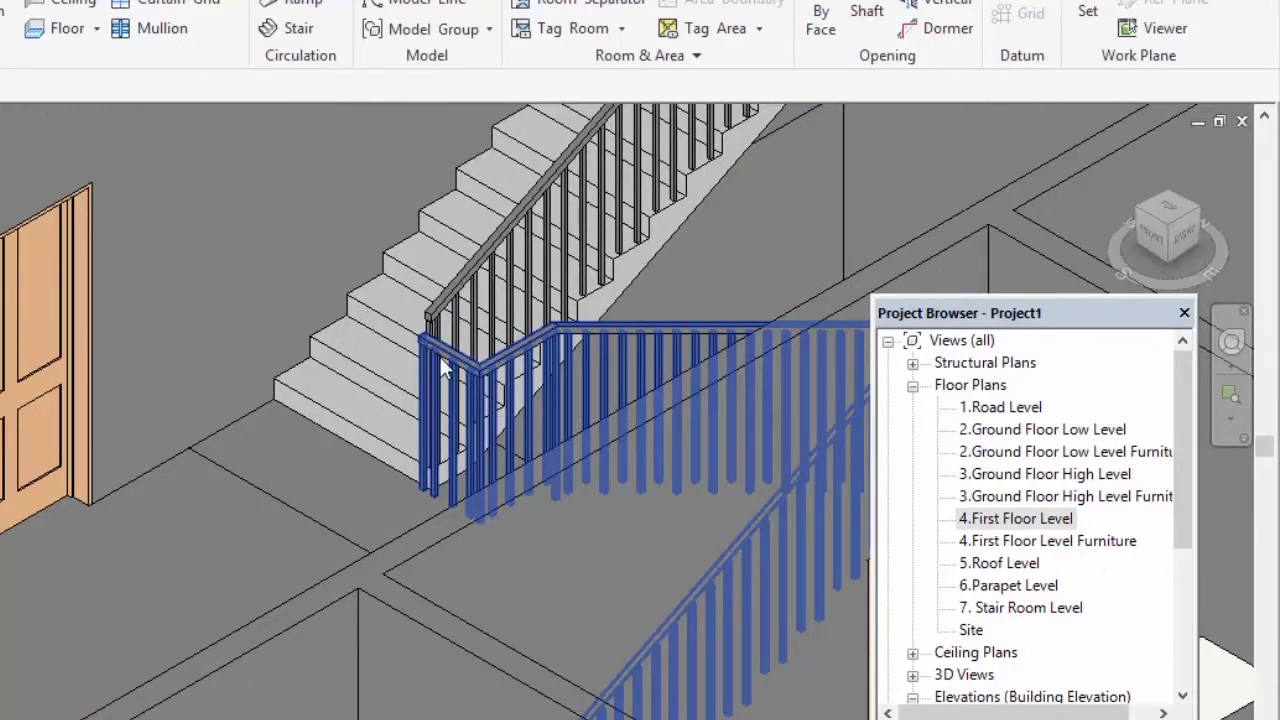
{"action": "scroll", "coordinate": [445, 368], "scroll_direction": "up", "scroll_amount": 2}
{"action": "scroll", "coordinate": [445, 343], "scroll_direction": "up", "scroll_amount": 2}
{"action": "mouse_move", "coordinate": [472, 386]}
{"action": "middle_mouse_down", "text": "shift"}
{"action": "mouse_move", "coordinate": [558, 364]}
{"action": "mouse_move", "coordinate": [220, 366]}
{"action": "middle_mouse_up", "text": "shift"}
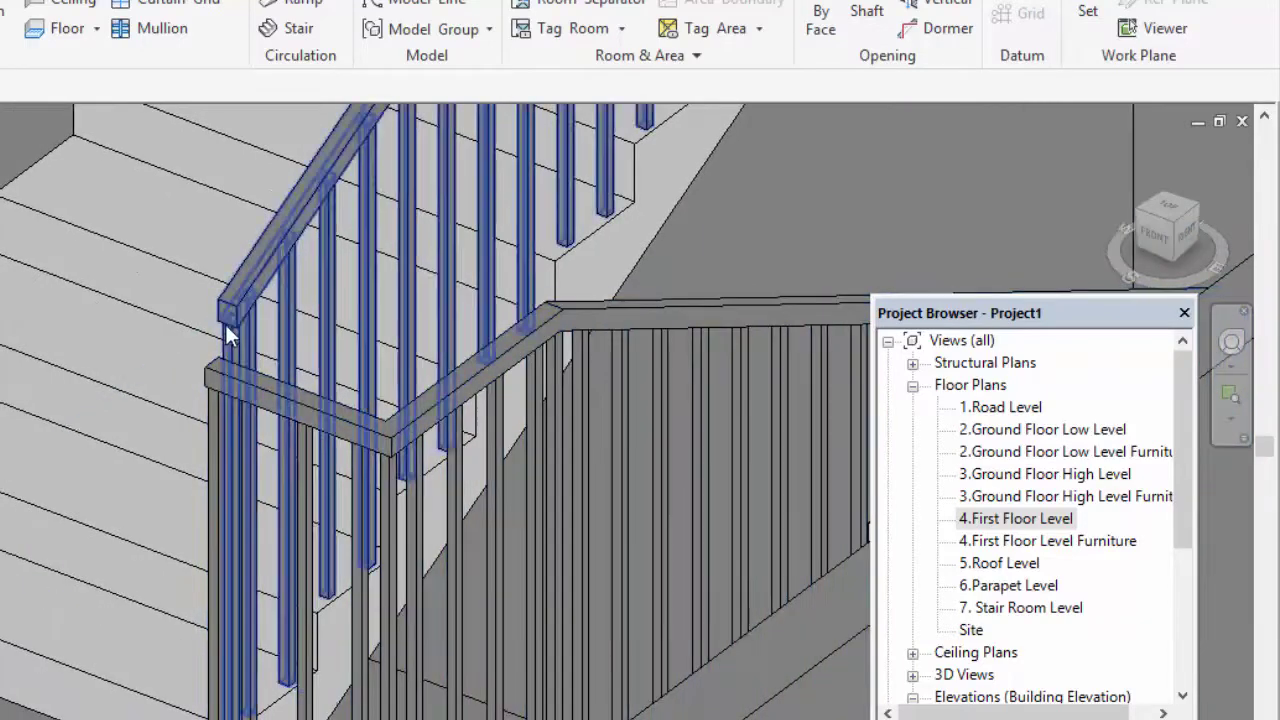
{"action": "scroll", "coordinate": [247, 410], "scroll_direction": "down", "scroll_amount": 2}
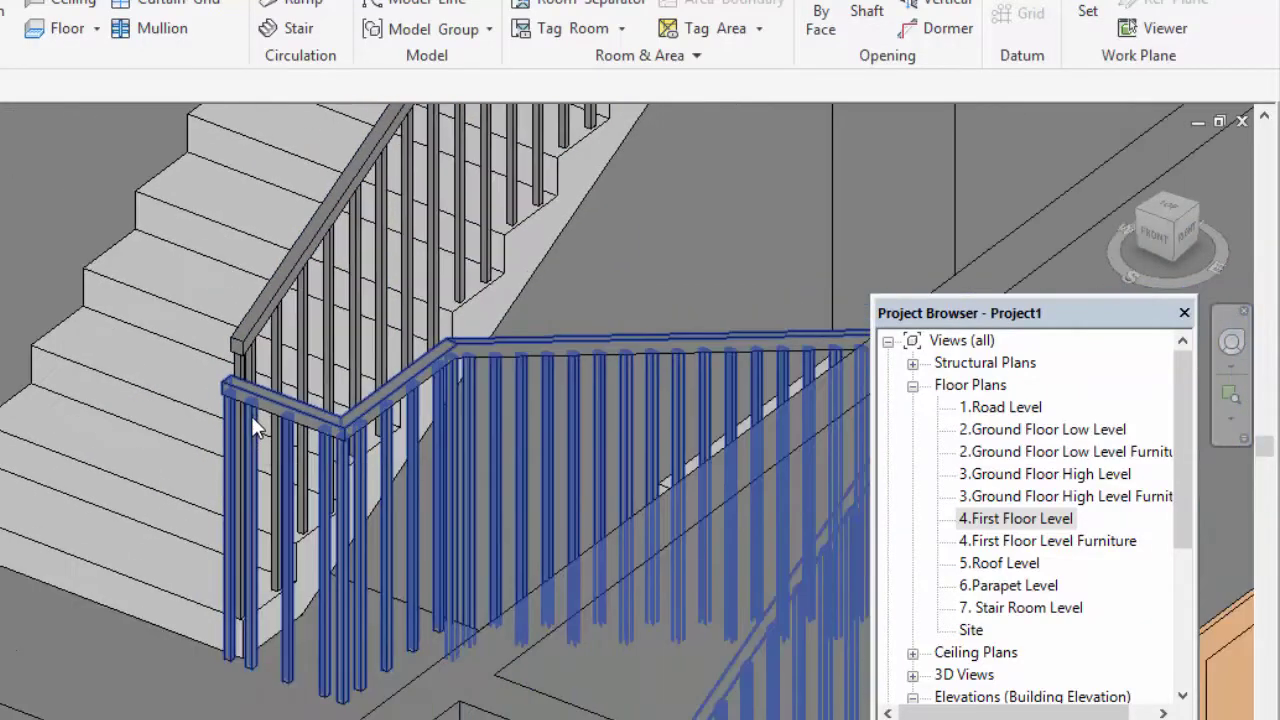
{"action": "middle_click_drag", "start_coordinate": [251, 416], "coordinate": [331, 401]}
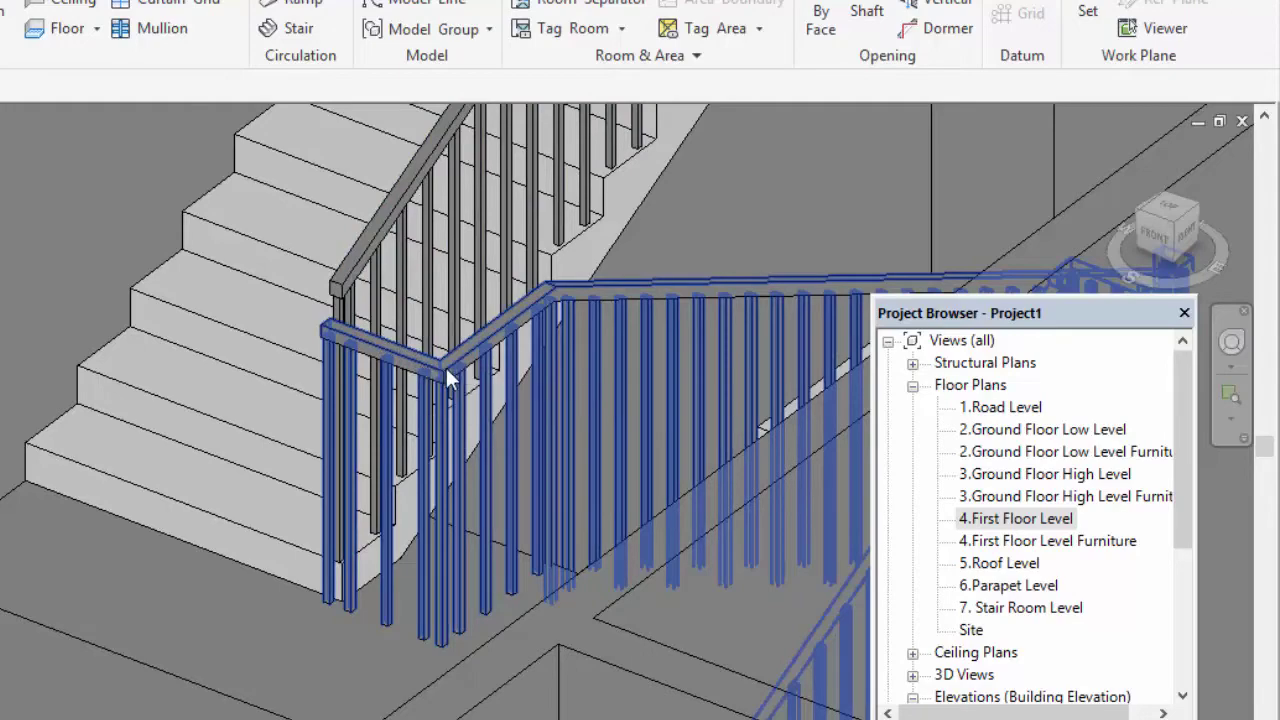
{"action": "left_click", "coordinate": [447, 378]}
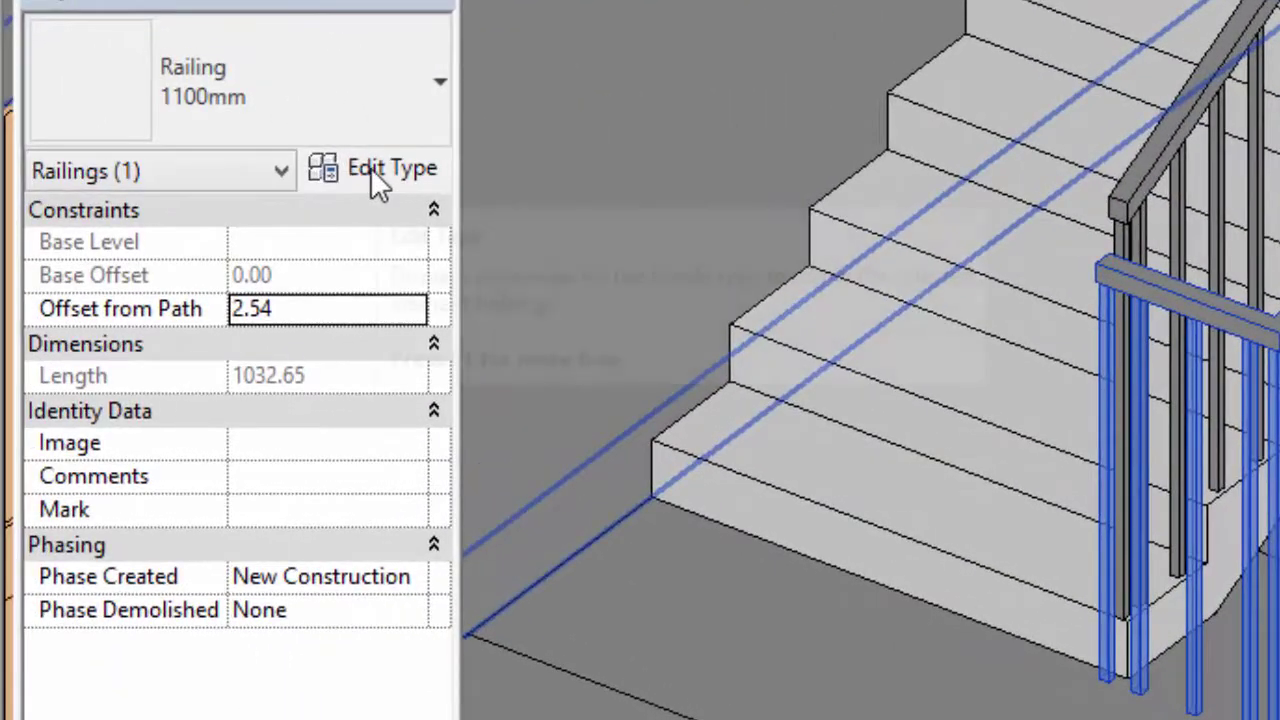
- Duplicate the railing type as 'rail' and set its Top Rail Height to 125
{"action": "left_click", "coordinate": [370, 168]}
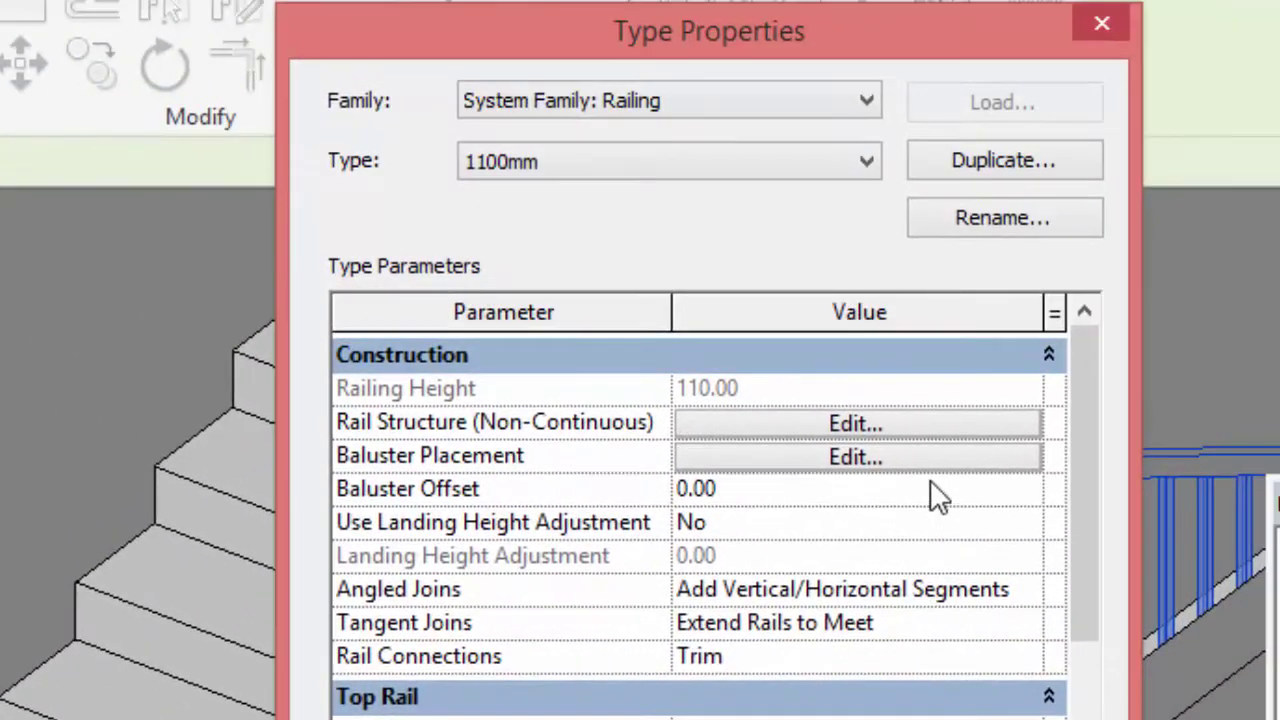
{"action": "left_click", "coordinate": [965, 164]}
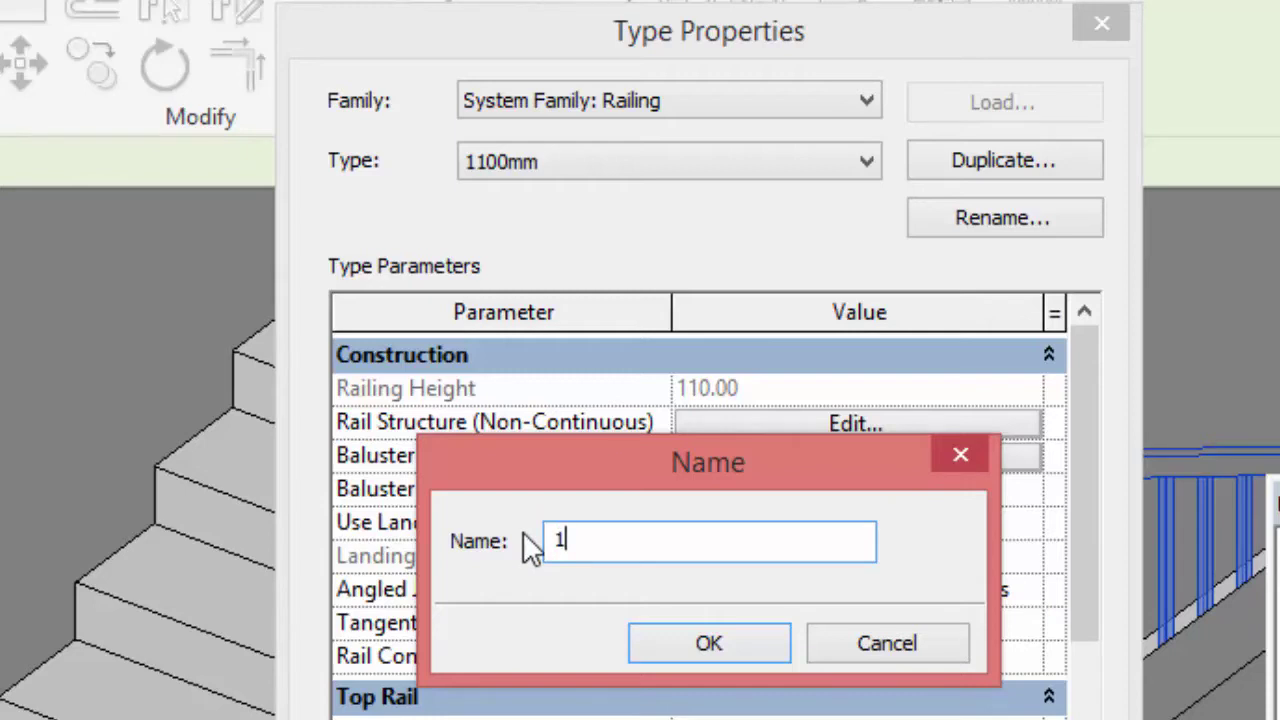
{"action": "key", "text": "BackSpace"}
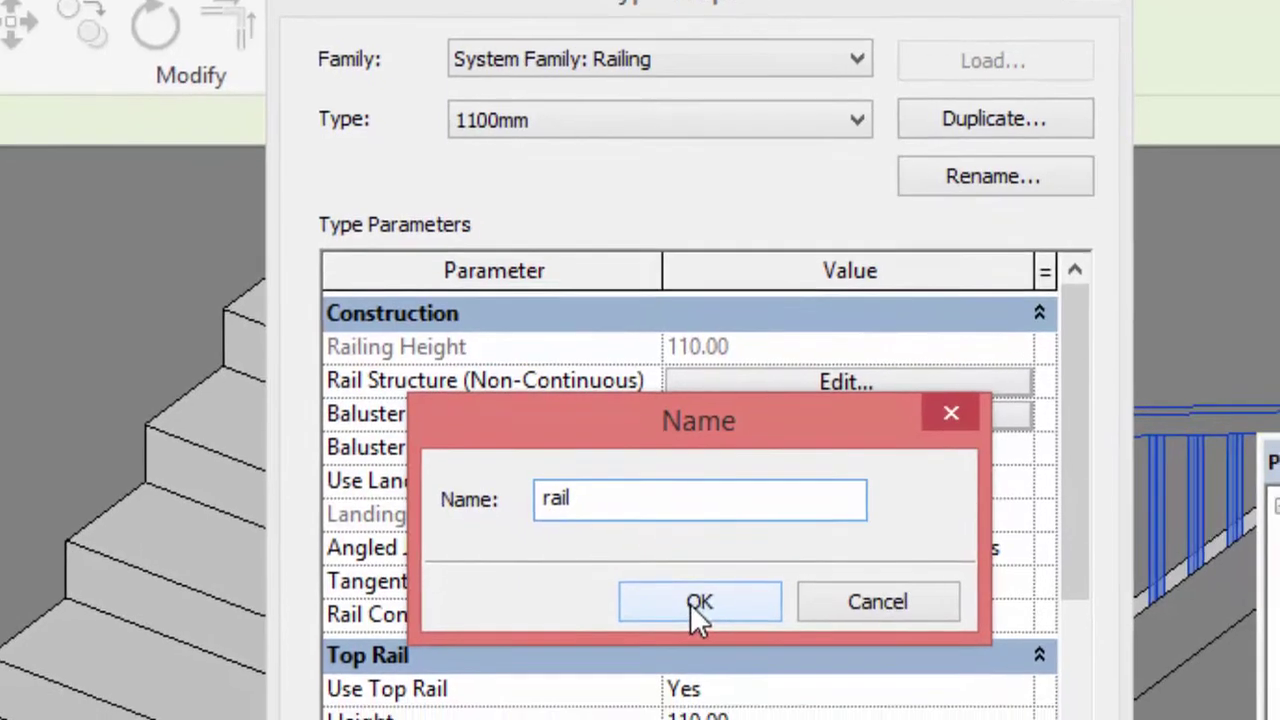
{"action": "type", "text": "rail"}
{"action": "left_click", "coordinate": [703, 648]}
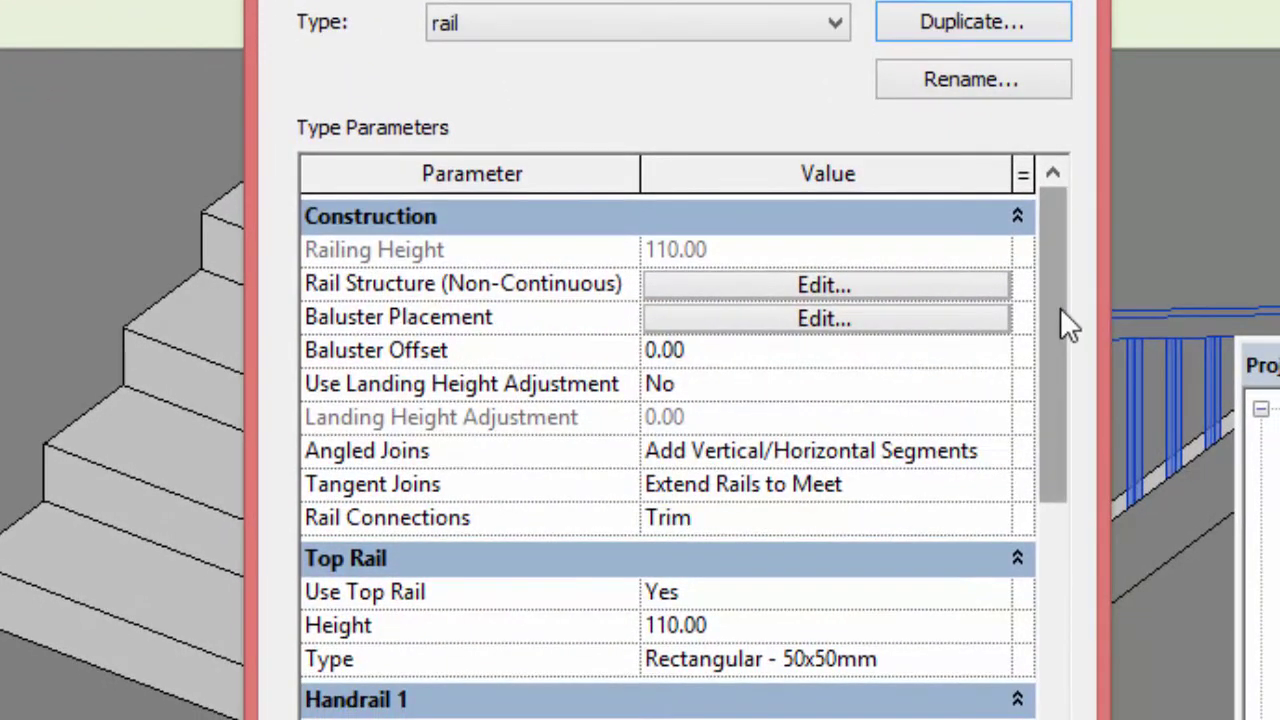
{"action": "left_click_drag", "start_coordinate": [1060, 309], "coordinate": [1064, 372]}
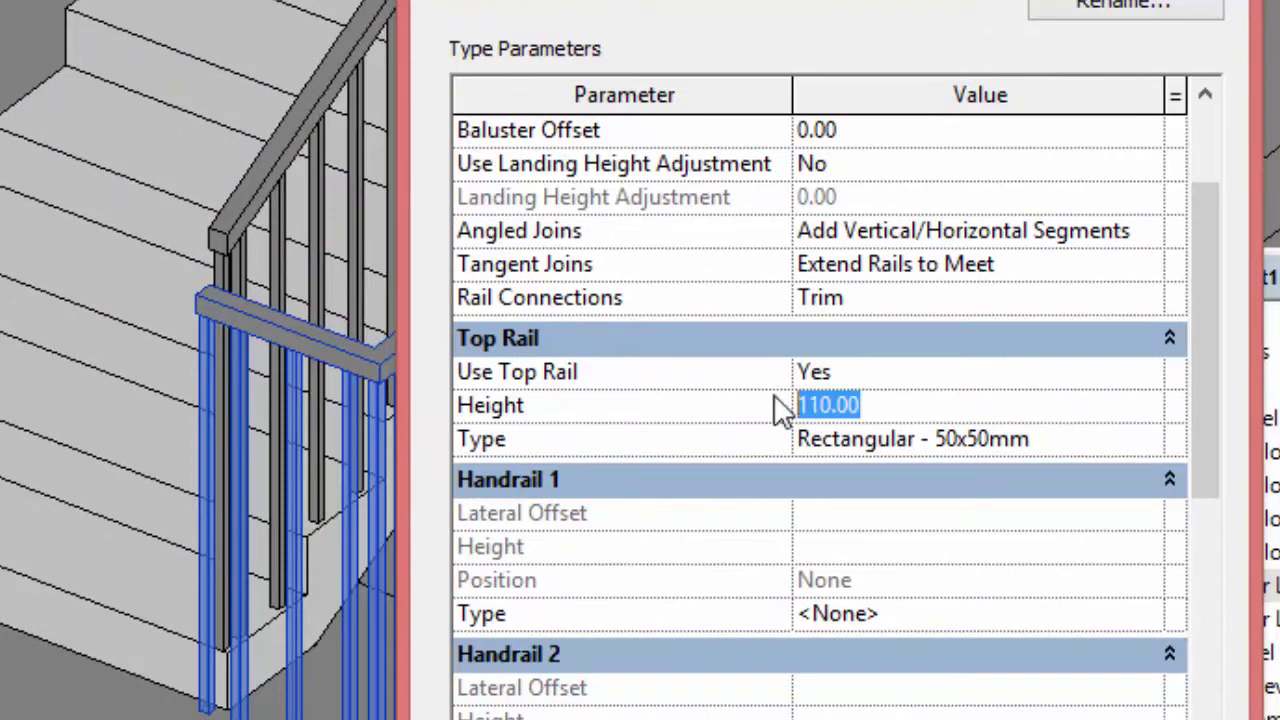
{"action": "type", "text": "125"}
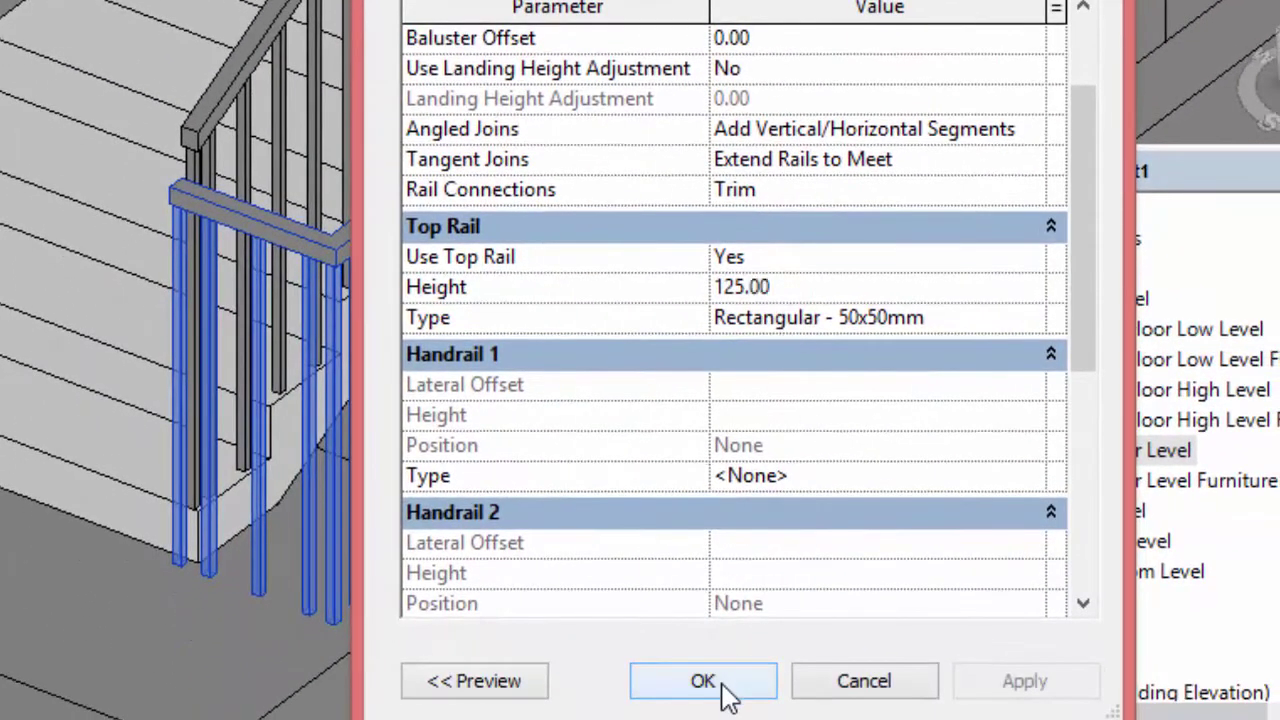
{"action": "left_click", "coordinate": [722, 684]}
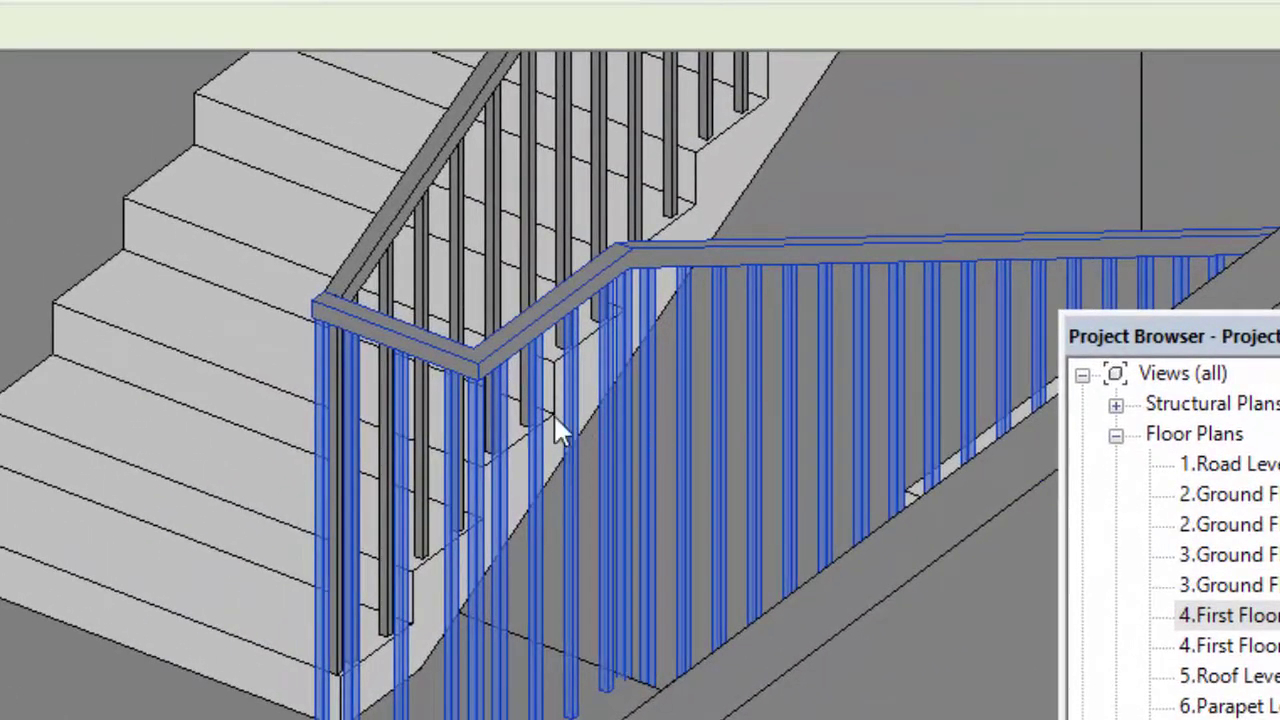
{"action": "scroll", "coordinate": [578, 428], "scroll_direction": "down", "scroll_amount": 2}
{"action": "scroll", "coordinate": [414, 549], "scroll_direction": "up", "scroll_amount": 3}
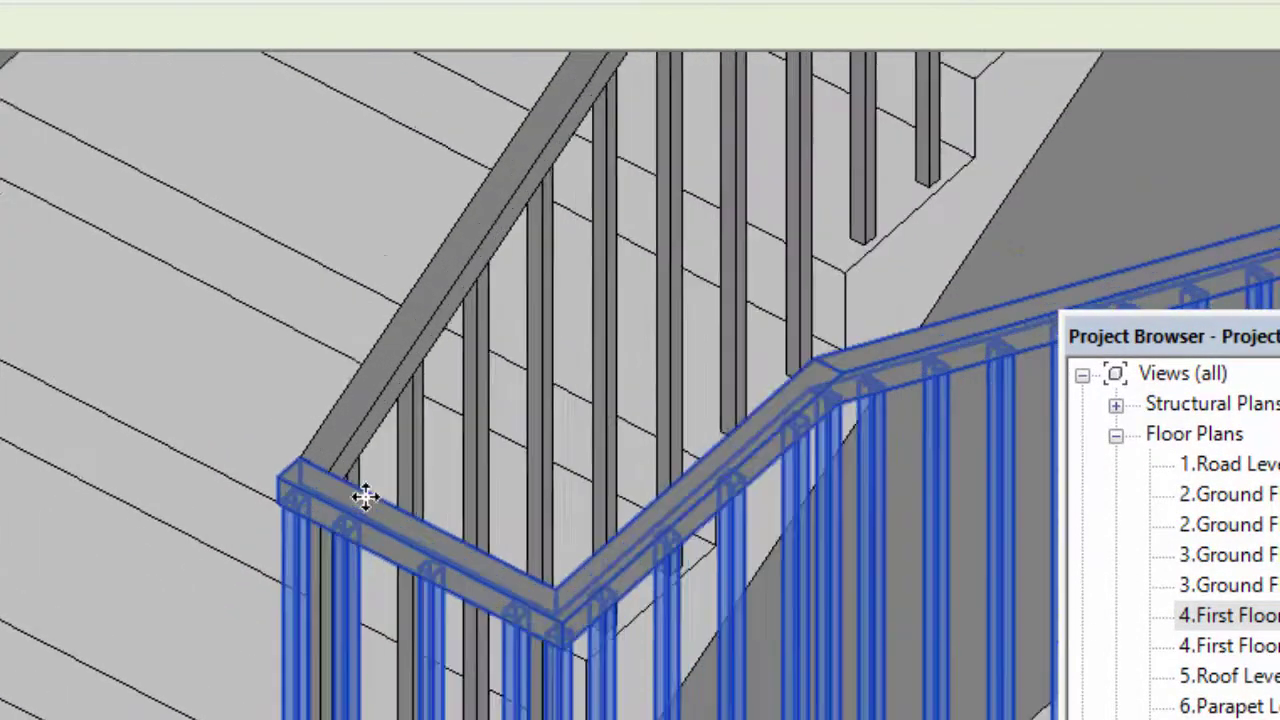
{"action": "scroll", "coordinate": [363, 491], "scroll_direction": "up", "scroll_amount": 3}
{"action": "scroll", "coordinate": [313, 484], "scroll_direction": "down", "scroll_amount": 3}
{"action": "scroll", "coordinate": [491, 509], "scroll_direction": "down", "scroll_amount": 2}
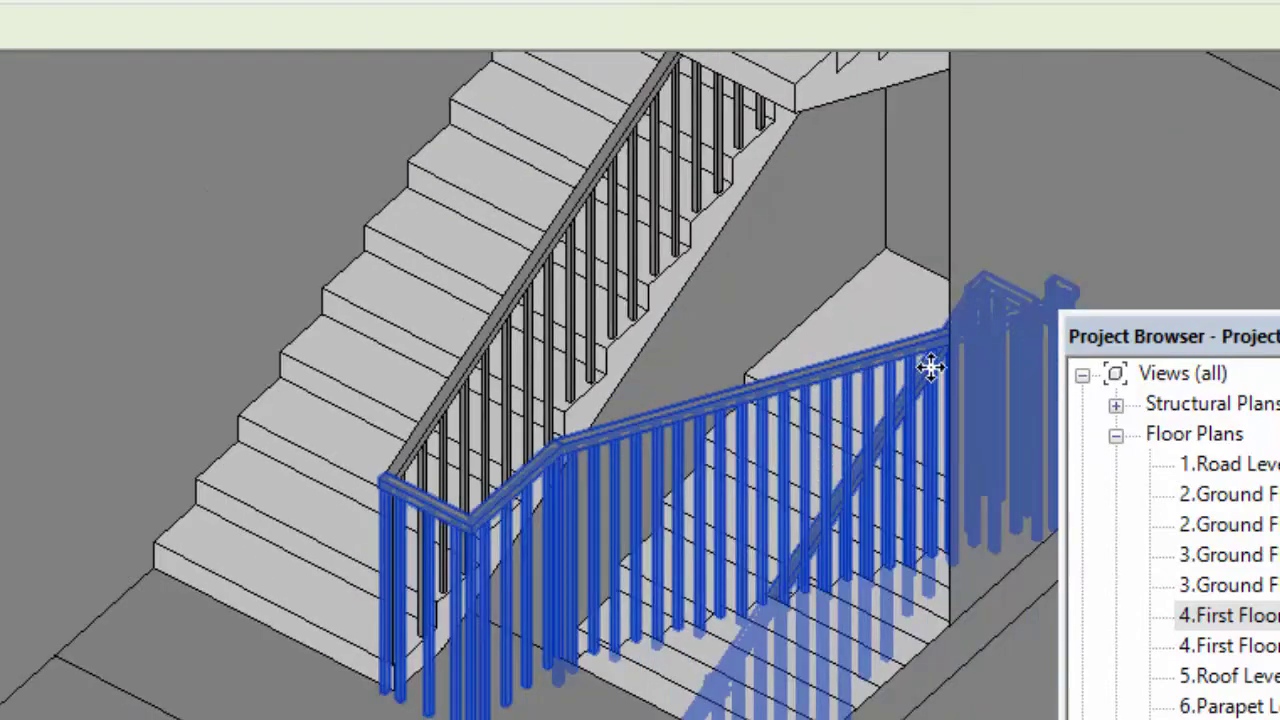
{"action": "scroll", "coordinate": [421, 466], "scroll_direction": "down", "scroll_amount": 2}
{"action": "scroll", "coordinate": [520, 370], "scroll_direction": "down", "scroll_amount": 2}
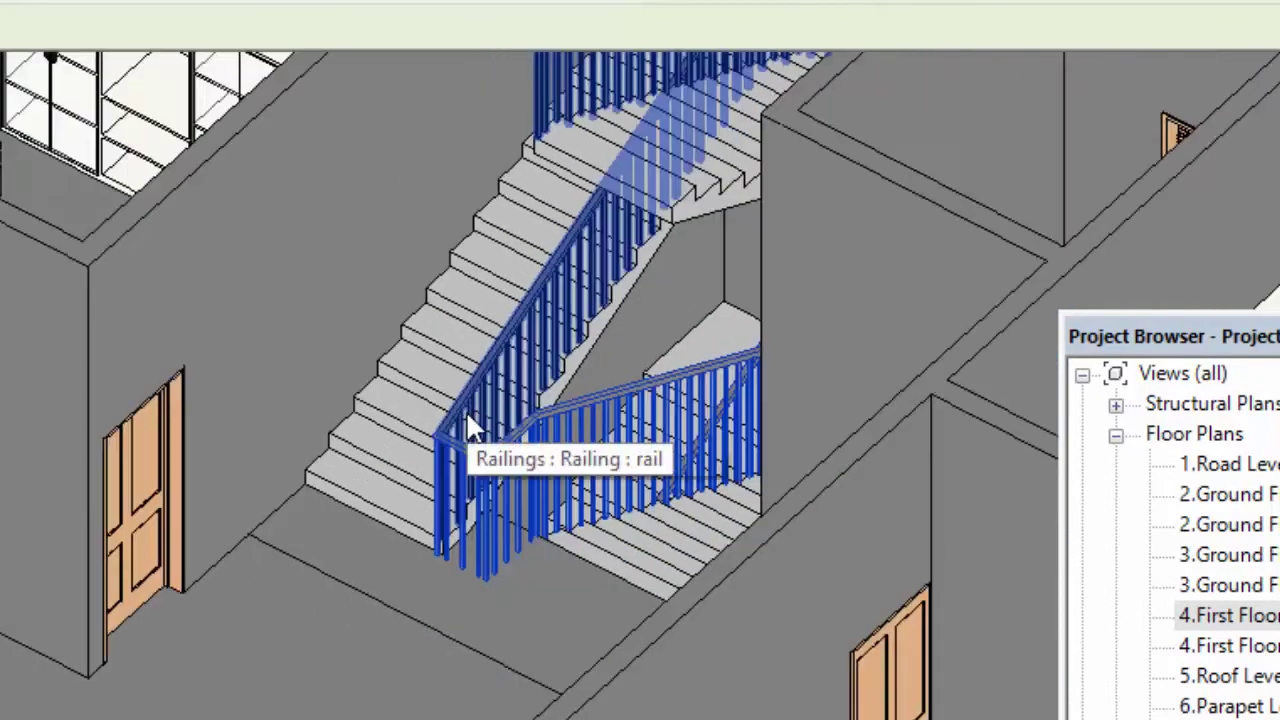
{"action": "mouse_move", "coordinate": [471, 423]}
{"action": "middle_mouse_down", "text": "shift"}
{"action": "mouse_move", "coordinate": [845, 555]}
{"action": "mouse_move", "coordinate": [908, 614]}
{"action": "mouse_move", "coordinate": [829, 709]}
{"action": "mouse_move", "coordinate": [568, 426]}
{"action": "mouse_move", "coordinate": [720, 514]}
{"action": "mouse_move", "coordinate": [591, 580]}
{"action": "middle_mouse_up", "text": "shift"}
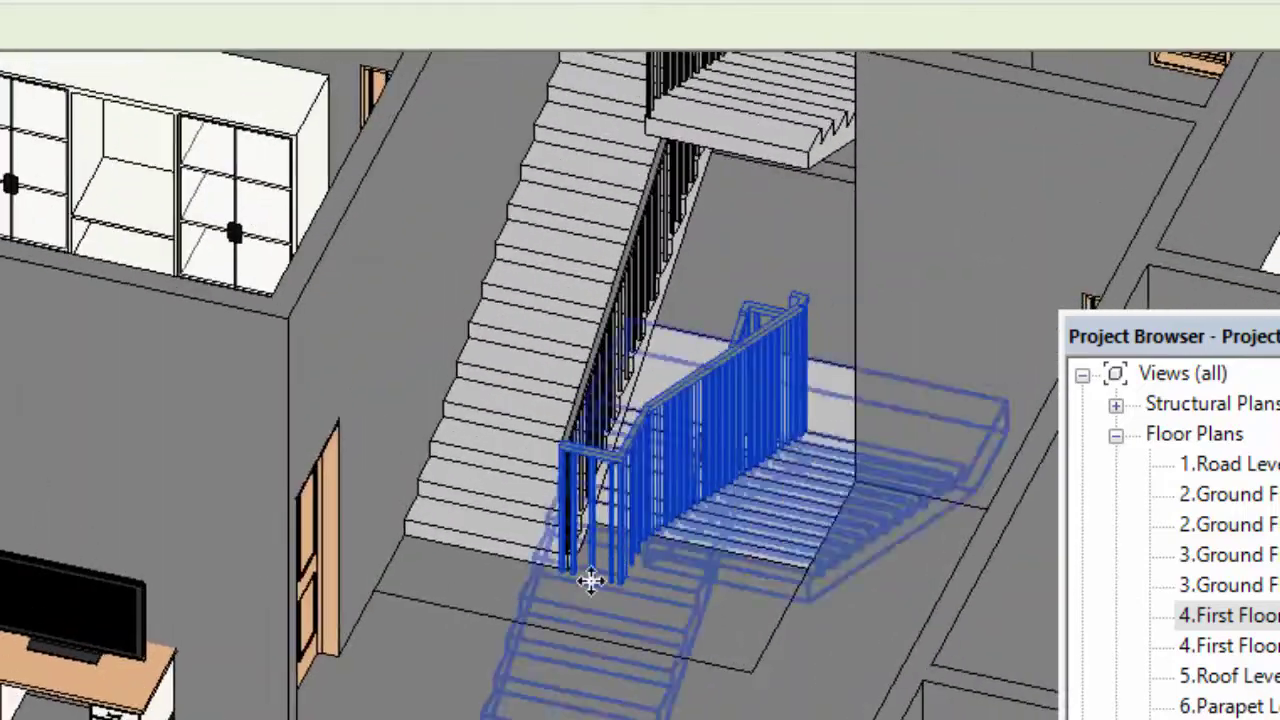
{"action": "scroll", "coordinate": [620, 490], "scroll_direction": "down", "scroll_amount": 2}
{"action": "scroll", "coordinate": [560, 420], "scroll_direction": "down", "scroll_amount": 4}
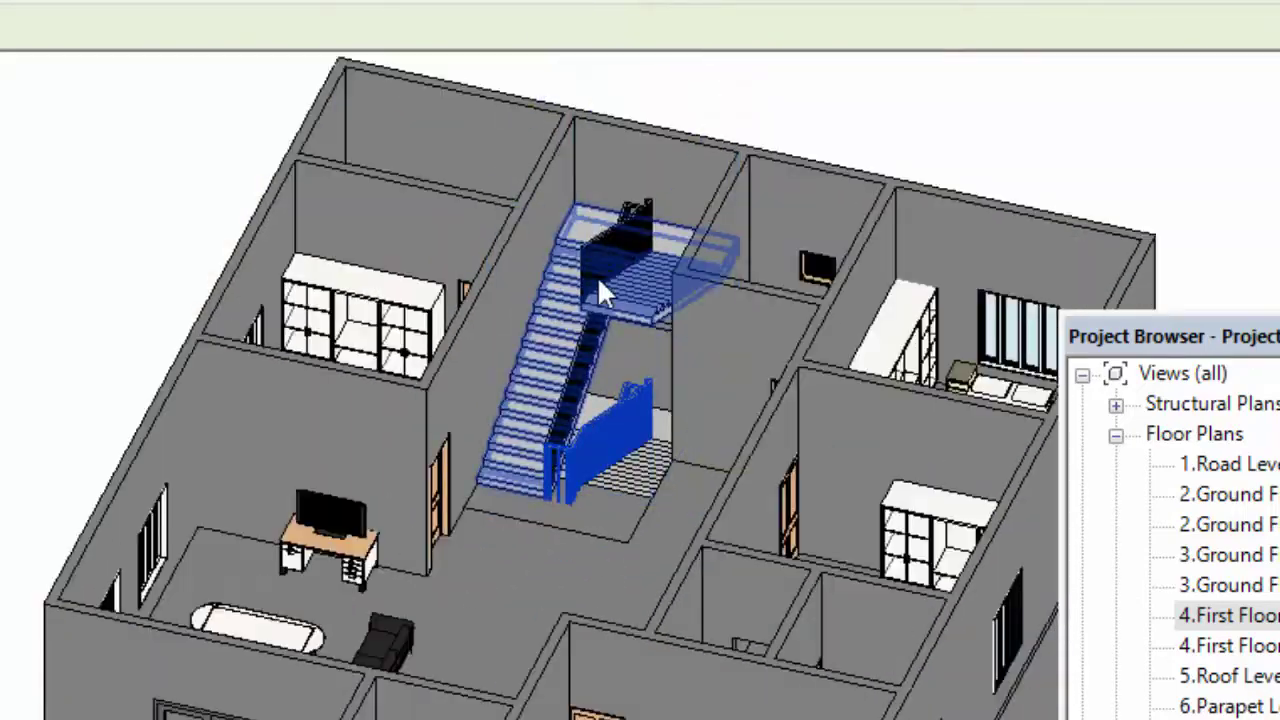
{"action": "scroll", "coordinate": [510, 420], "scroll_direction": "up", "scroll_amount": 2}
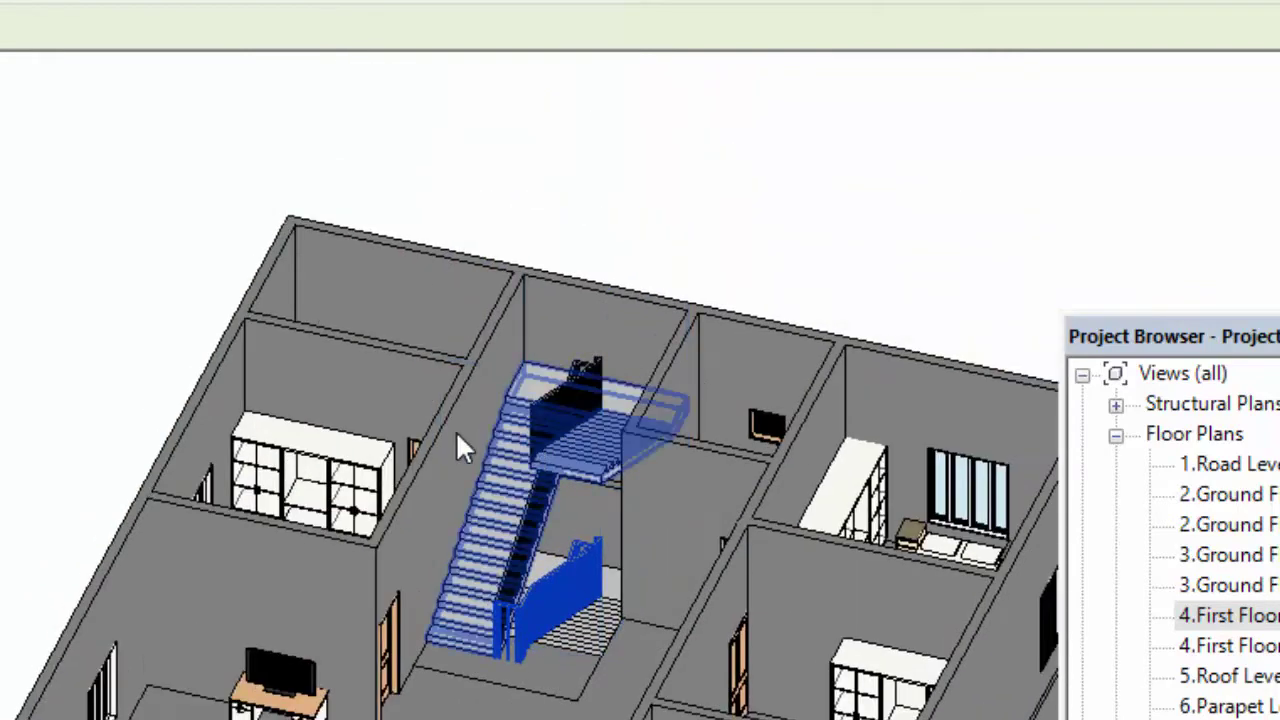
{"action": "scroll", "coordinate": [429, 414], "scroll_direction": "down", "scroll_amount": 2}
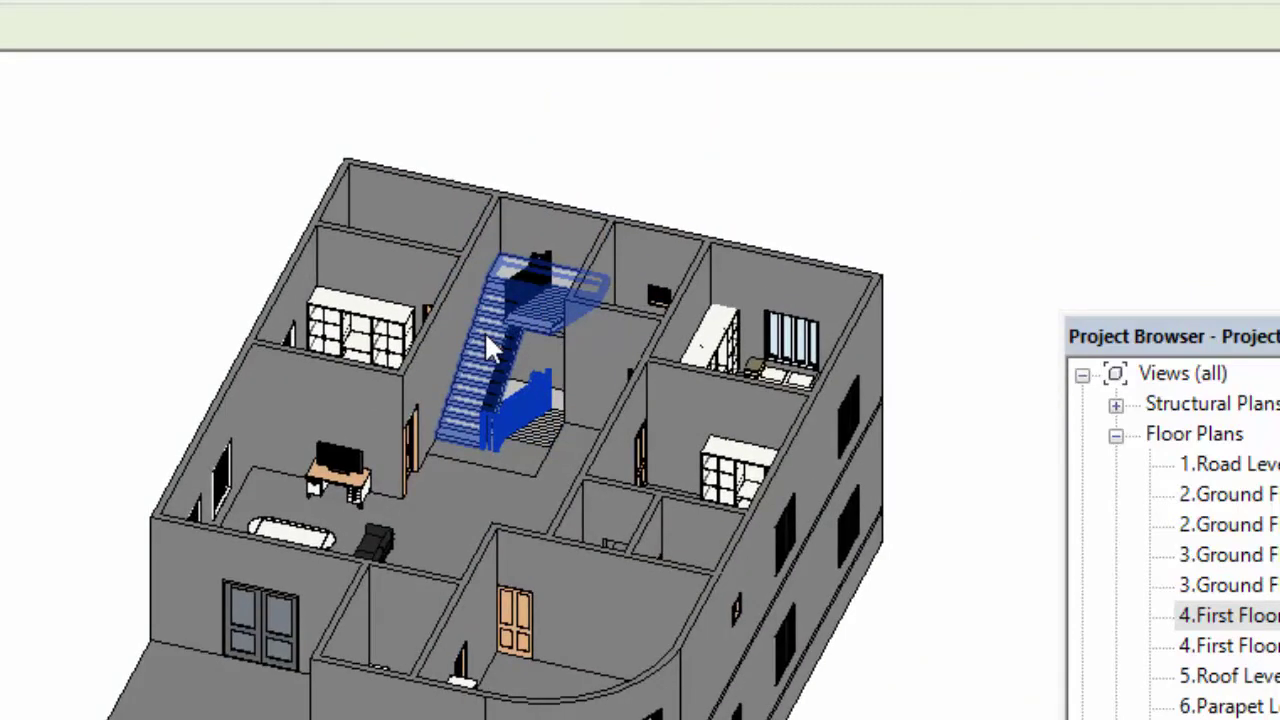
{"action": "mouse_move", "coordinate": [433, 490]}
{"action": "middle_mouse_down", "text": "shift"}
{"action": "mouse_move", "coordinate": [608, 500]}
{"action": "mouse_move", "coordinate": [514, 514]}
{"action": "mouse_move", "coordinate": [546, 418]}
{"action": "mouse_move", "coordinate": [443, 540]}
{"action": "mouse_move", "coordinate": [400, 509]}
{"action": "mouse_move", "coordinate": [414, 514]}
{"action": "middle_mouse_up", "text": "shift"}
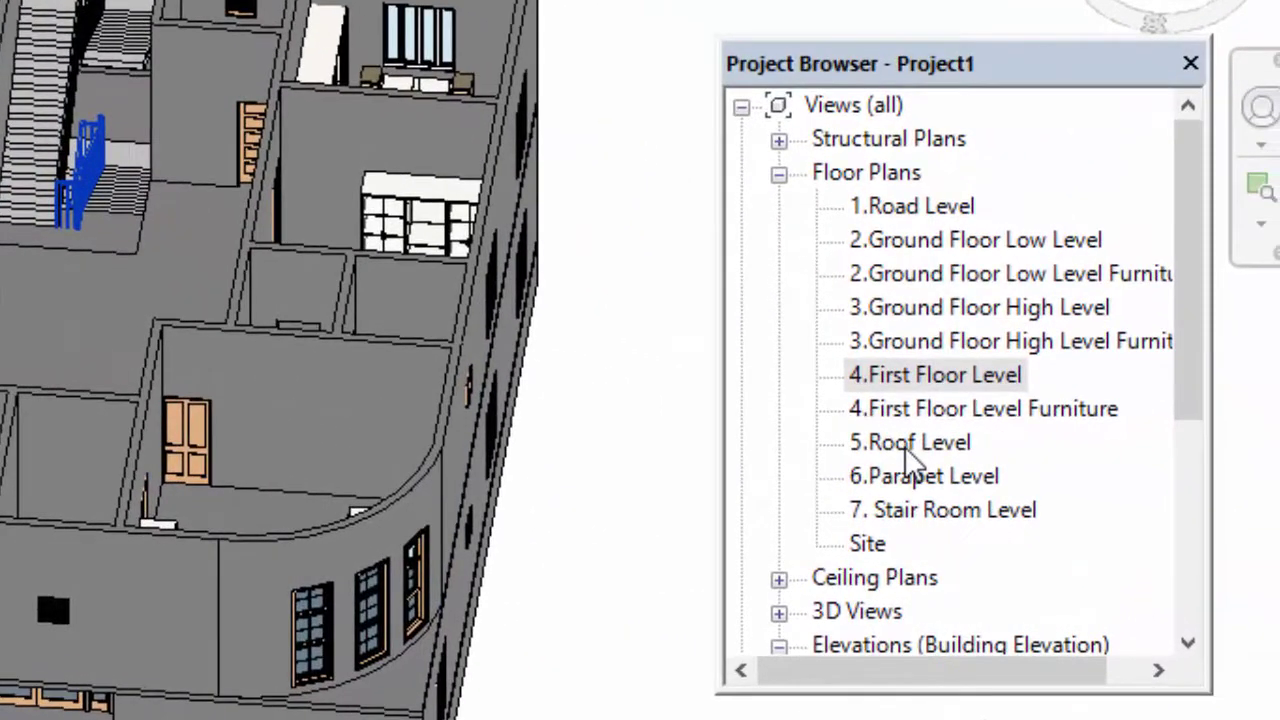
- Open the 5.Roof Level plan and set its Underlay Base Level to 4.First Floor Level
{"action": "double_click", "coordinate": [906, 445]}
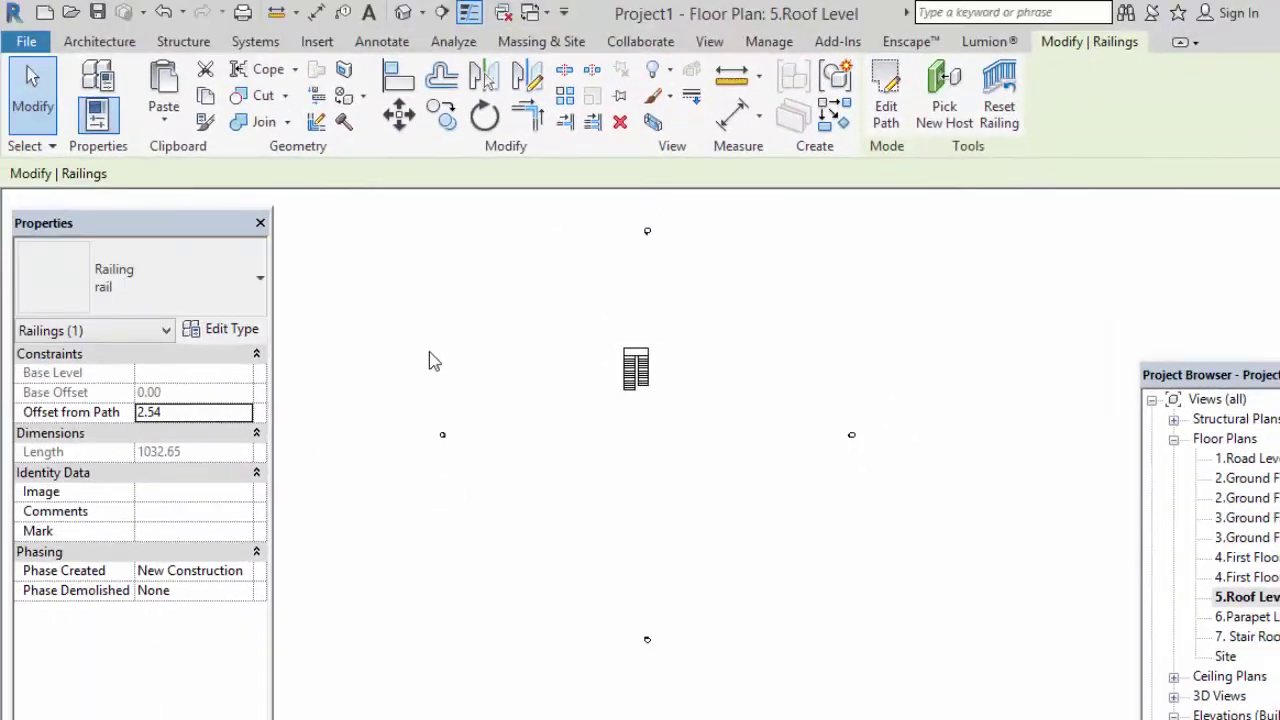
{"action": "left_click", "coordinate": [395, 370]}
{"action": "scroll", "coordinate": [258, 457], "scroll_direction": "down", "scroll_amount": 5}
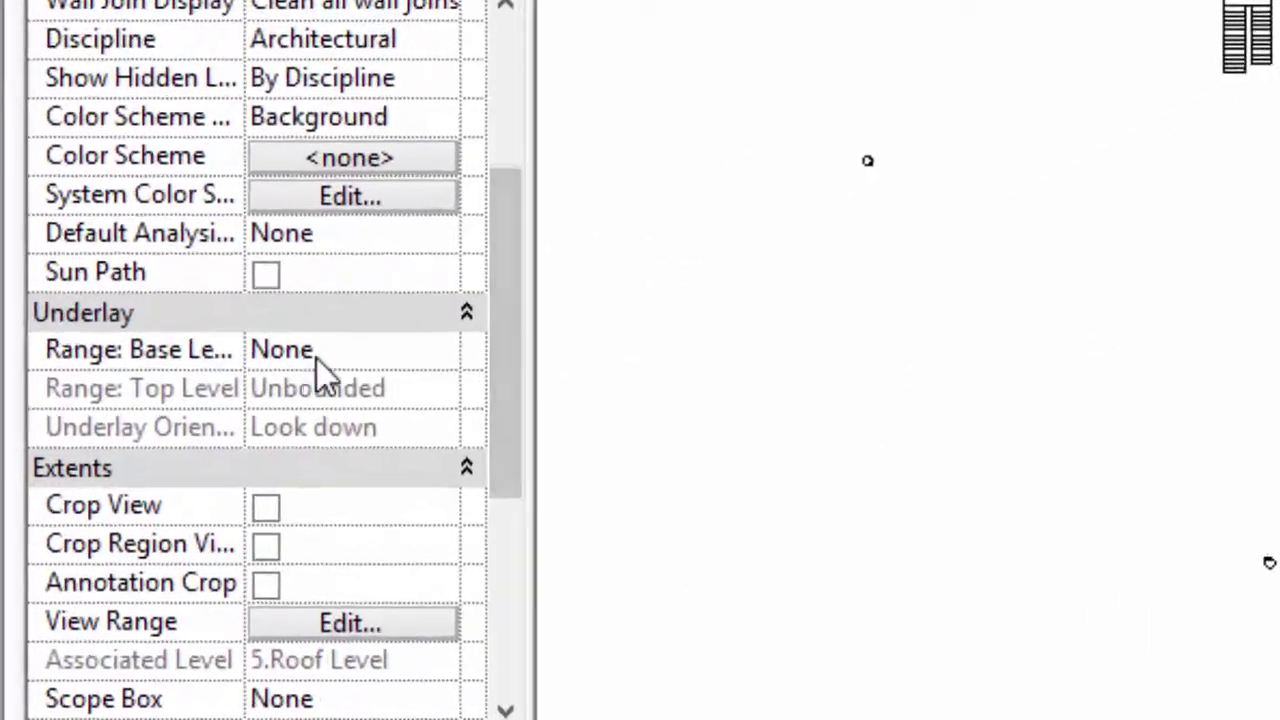
{"action": "left_click", "coordinate": [425, 270]}
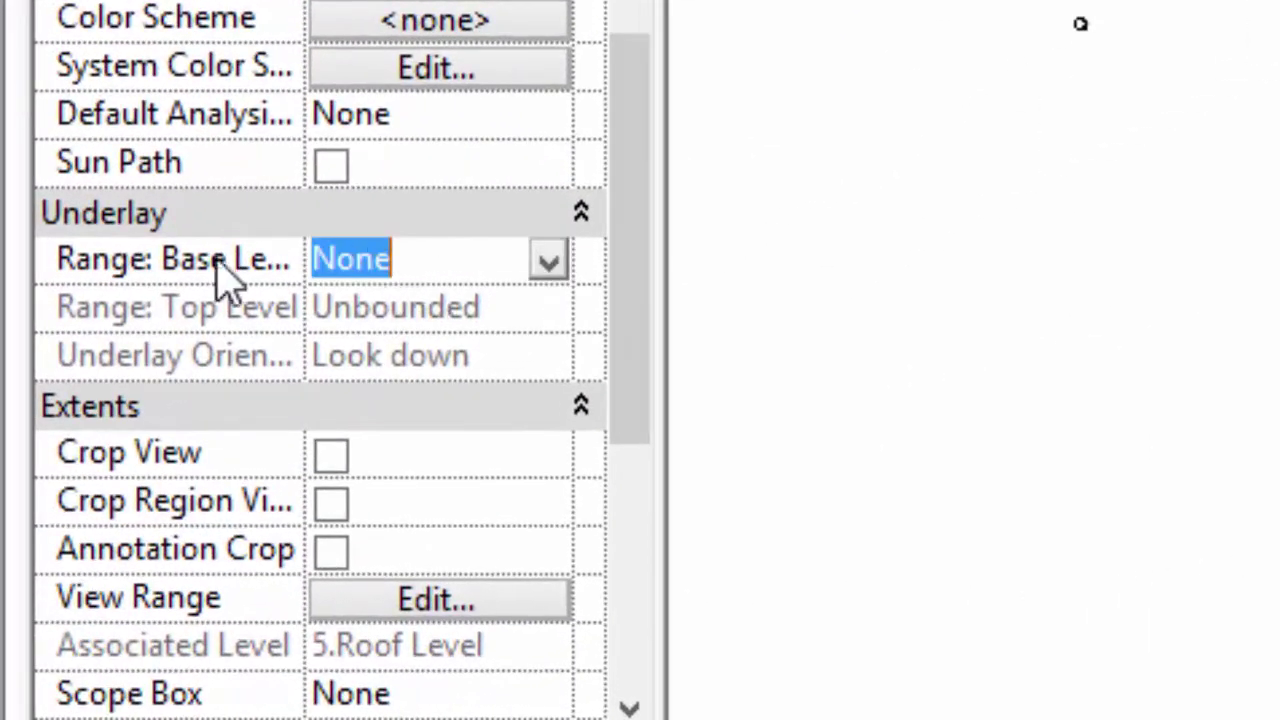
{"action": "left_click", "coordinate": [549, 263]}
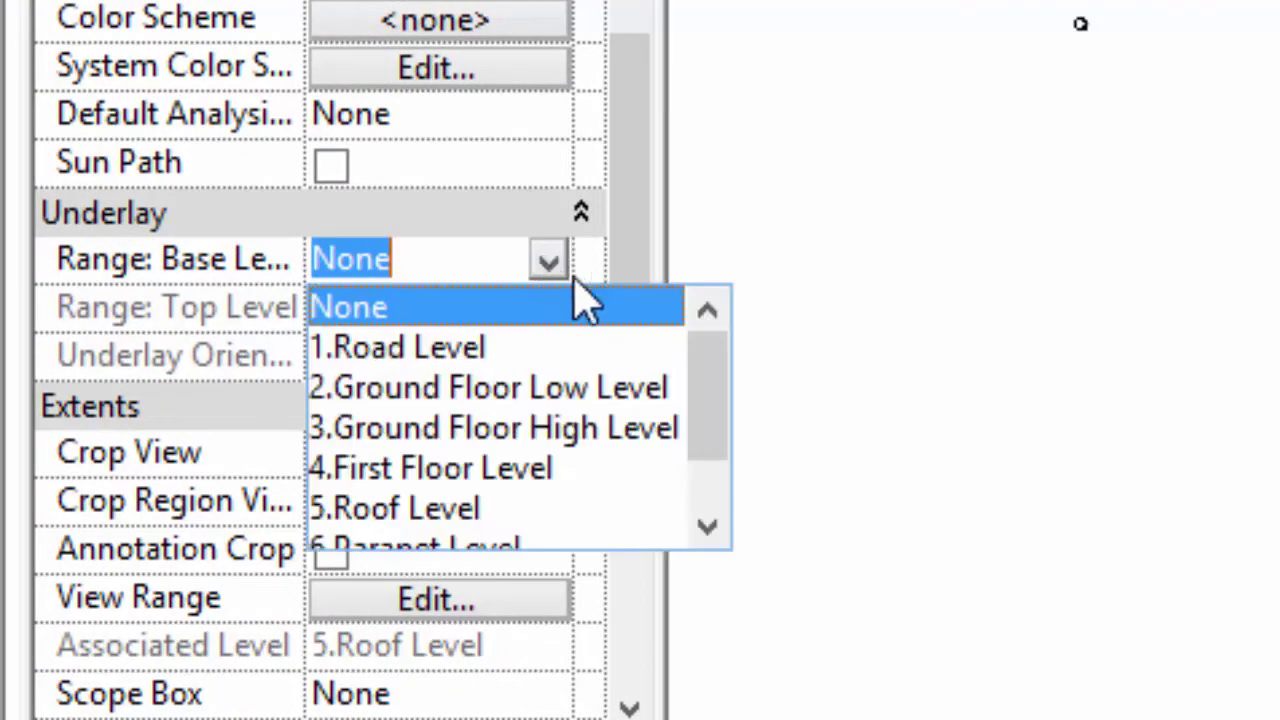
{"action": "left_click", "coordinate": [445, 488]}
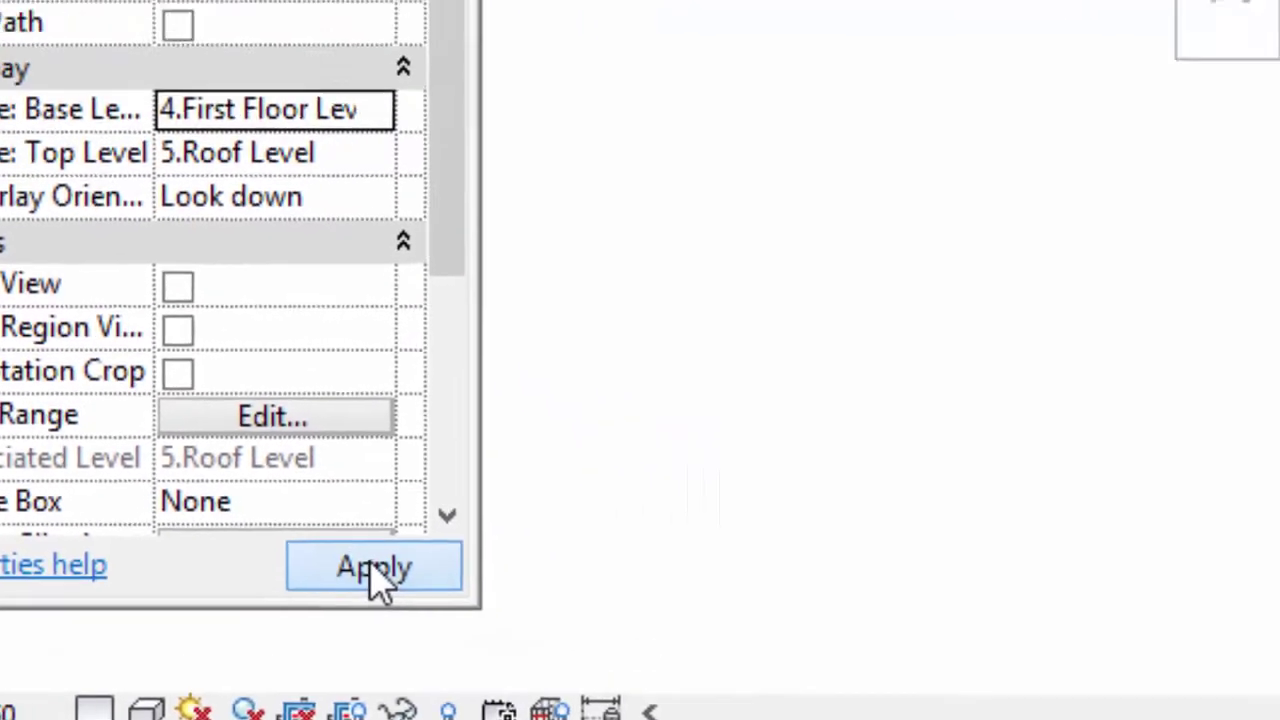
{"action": "left_click", "coordinate": [552, 716]}
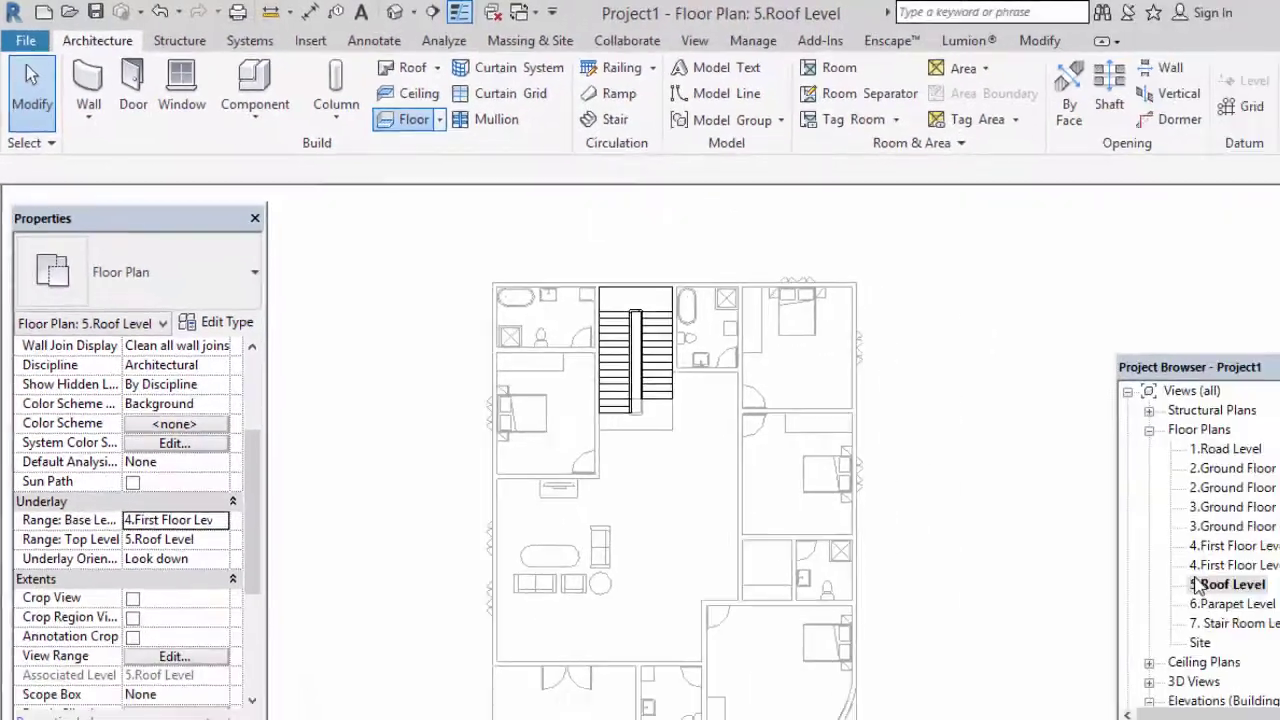
- Cancel the unfinished floor sketch on the Roof Level plan
{"action": "left_click", "coordinate": [1121, 541]}
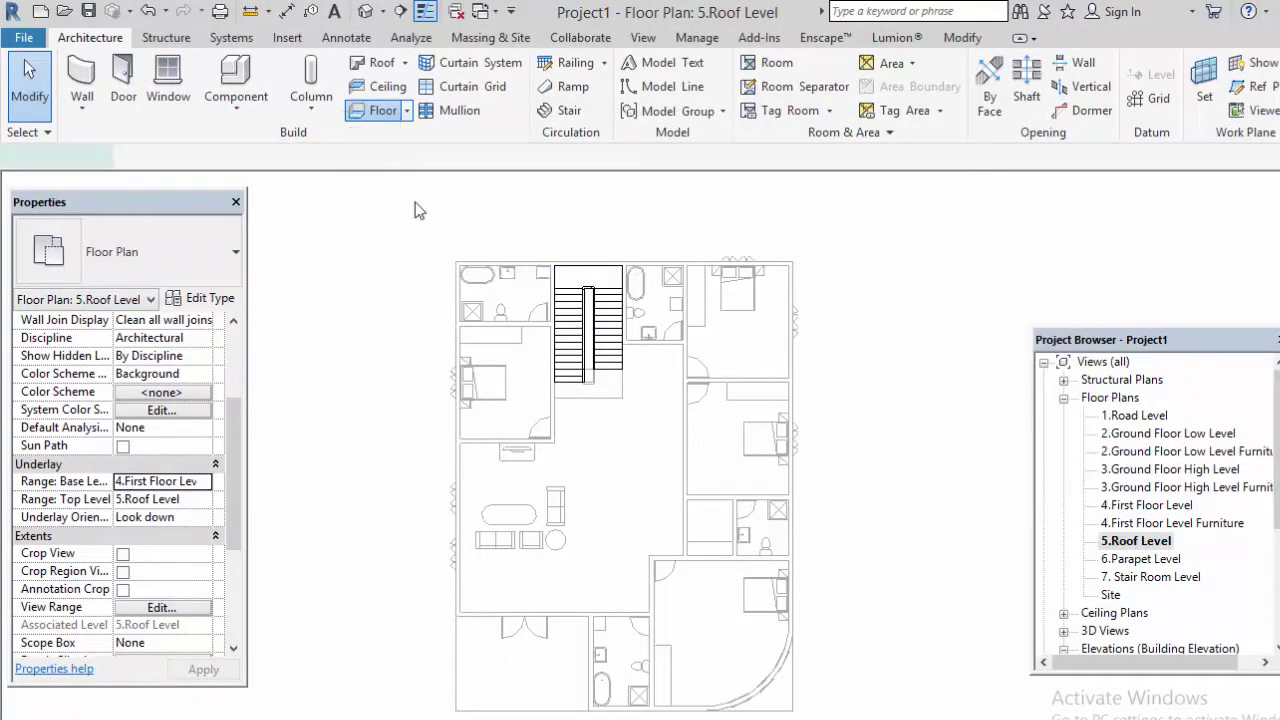
{"action": "left_click", "coordinate": [86, 42]}
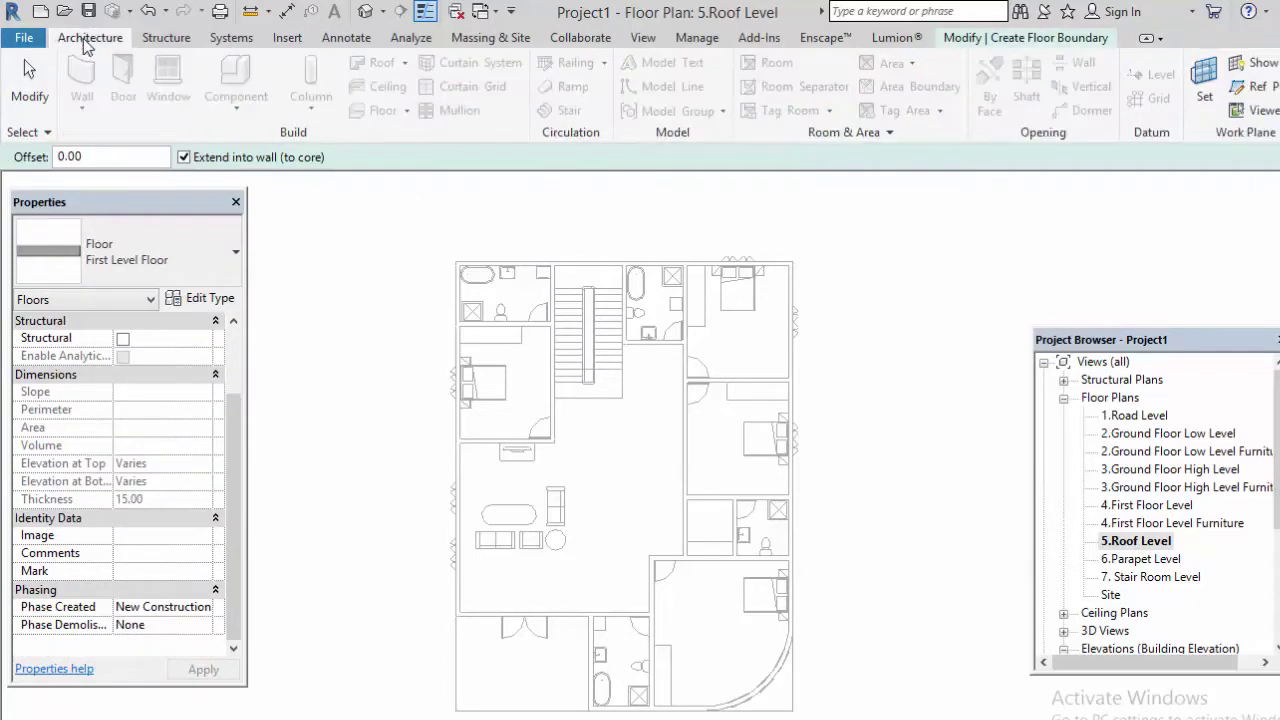
{"action": "left_click", "coordinate": [966, 40]}
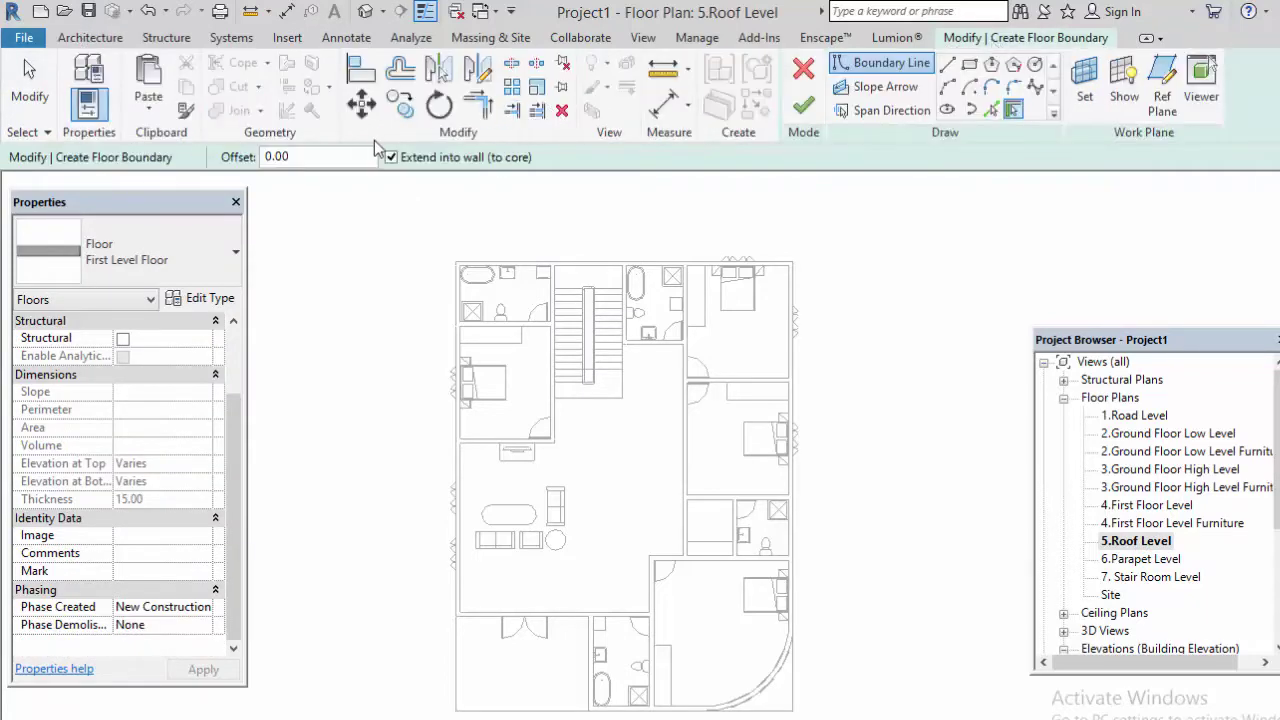
{"action": "left_click", "coordinate": [805, 70]}
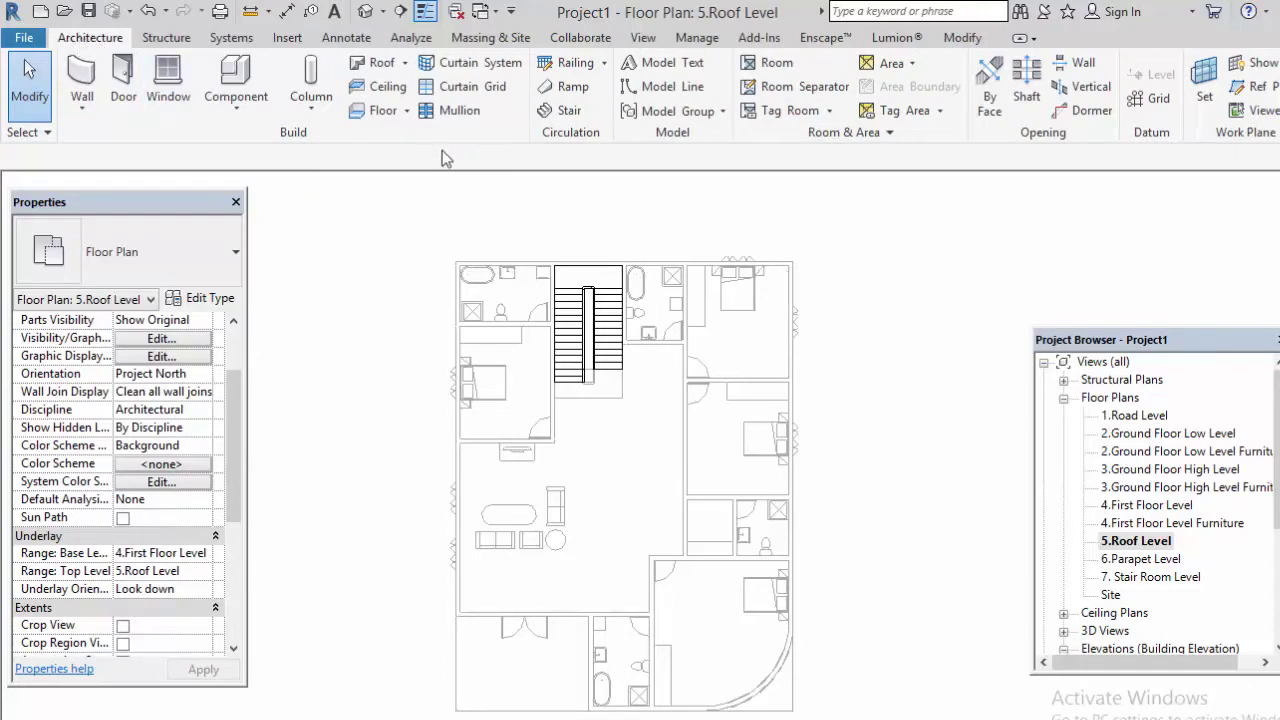
- Sketch an Architectural floor rectangle from the building's top-left to bottom-right corner
{"action": "left_click", "coordinate": [407, 116]}
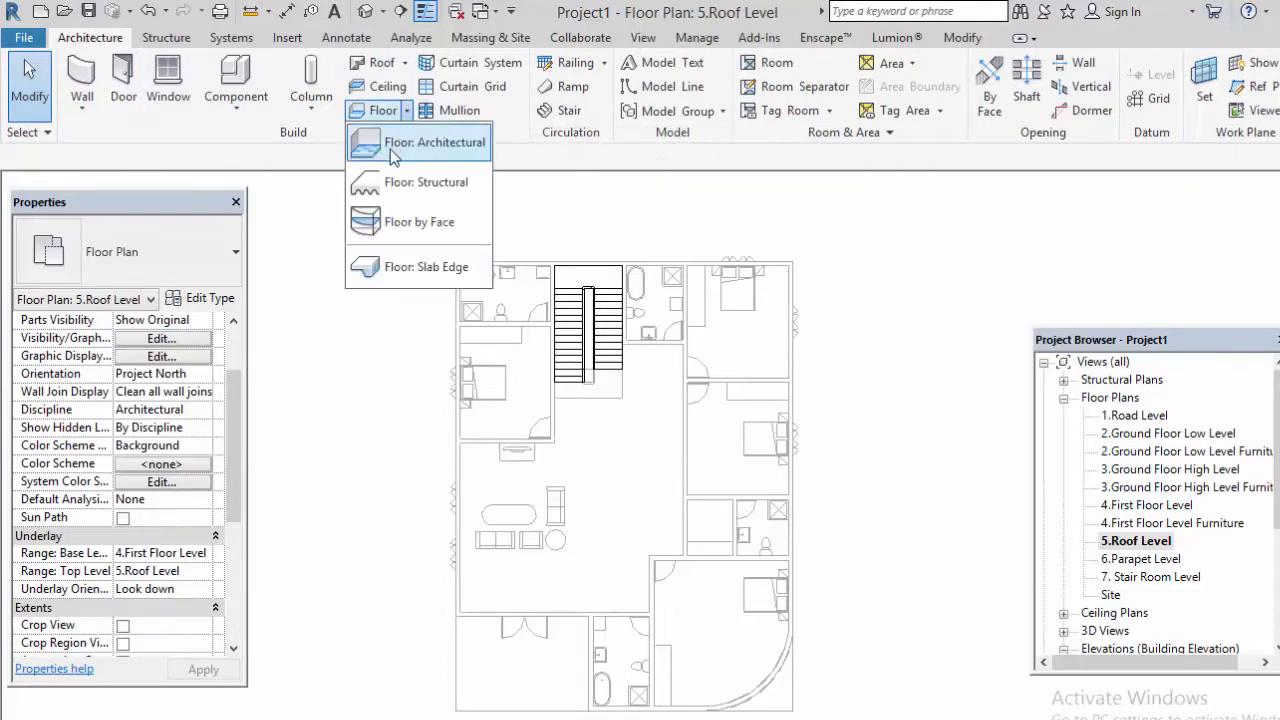
{"action": "left_click", "coordinate": [412, 134]}
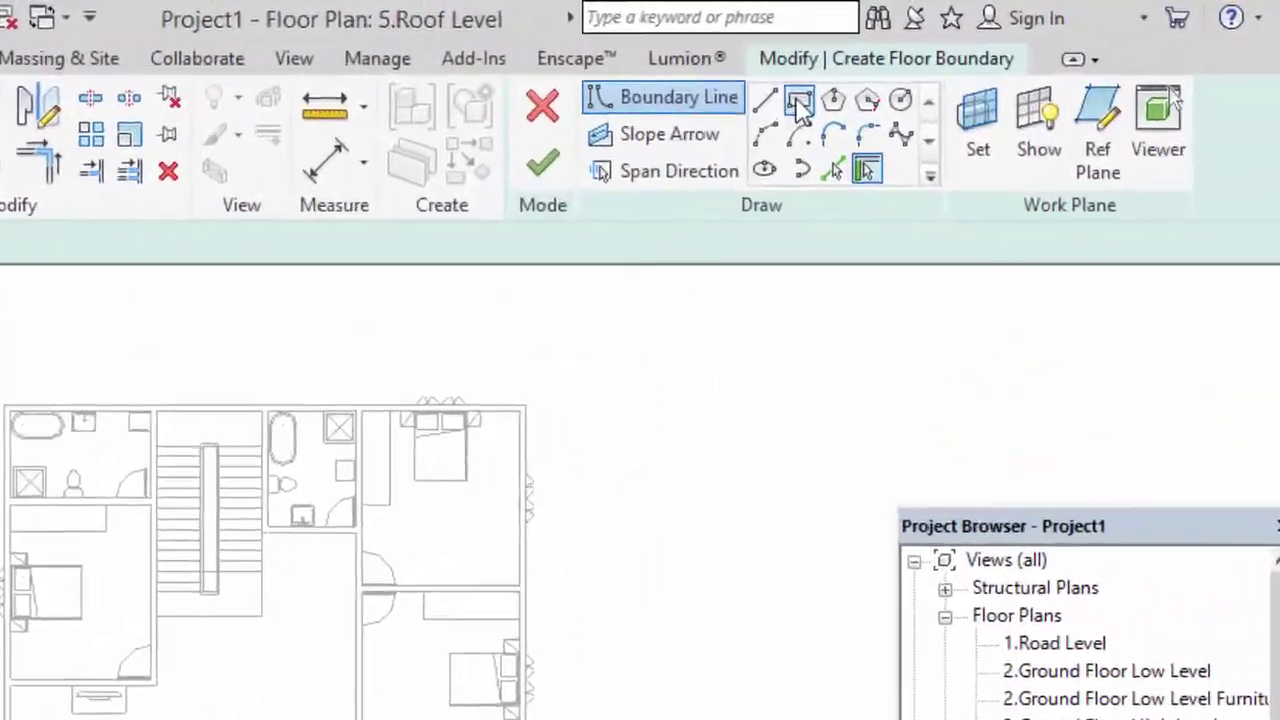
{"action": "scroll", "coordinate": [395, 283], "scroll_direction": "up", "scroll_amount": 2}
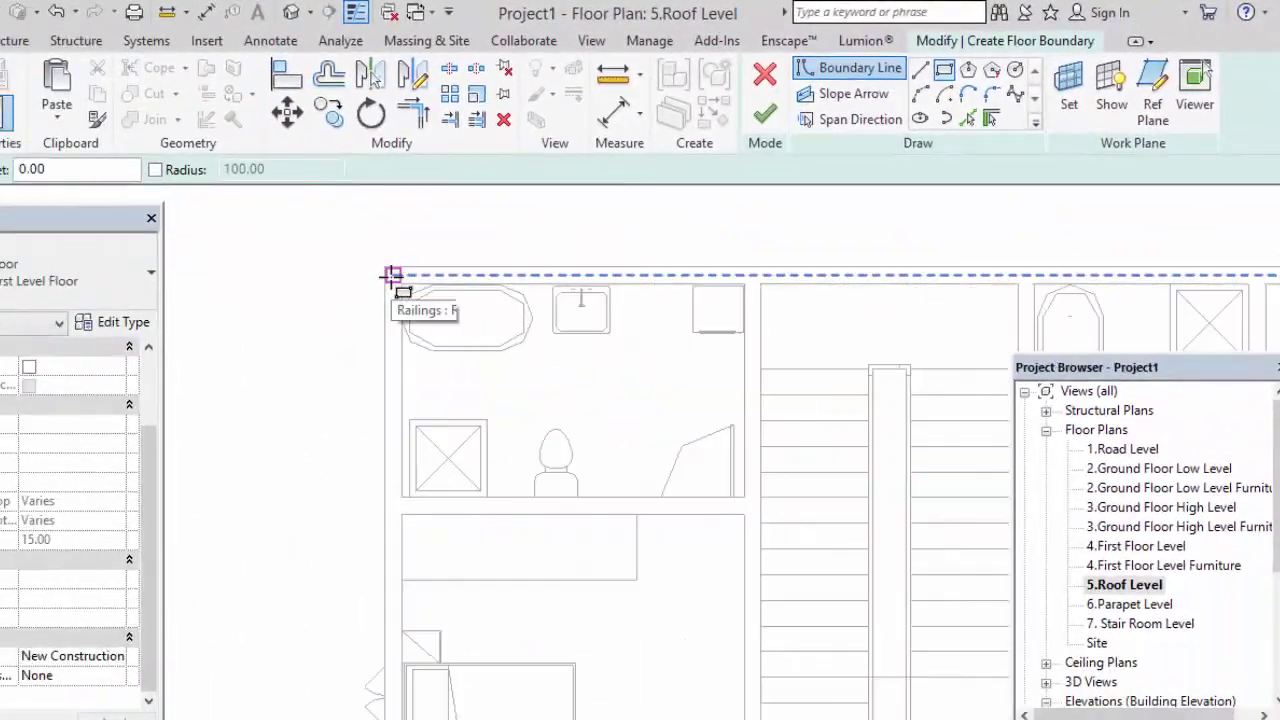
{"action": "left_click", "coordinate": [384, 268]}
{"action": "scroll", "coordinate": [571, 466], "scroll_direction": "down", "scroll_amount": 2}
{"action": "scroll", "coordinate": [500, 320], "scroll_direction": "down", "scroll_amount": 3}
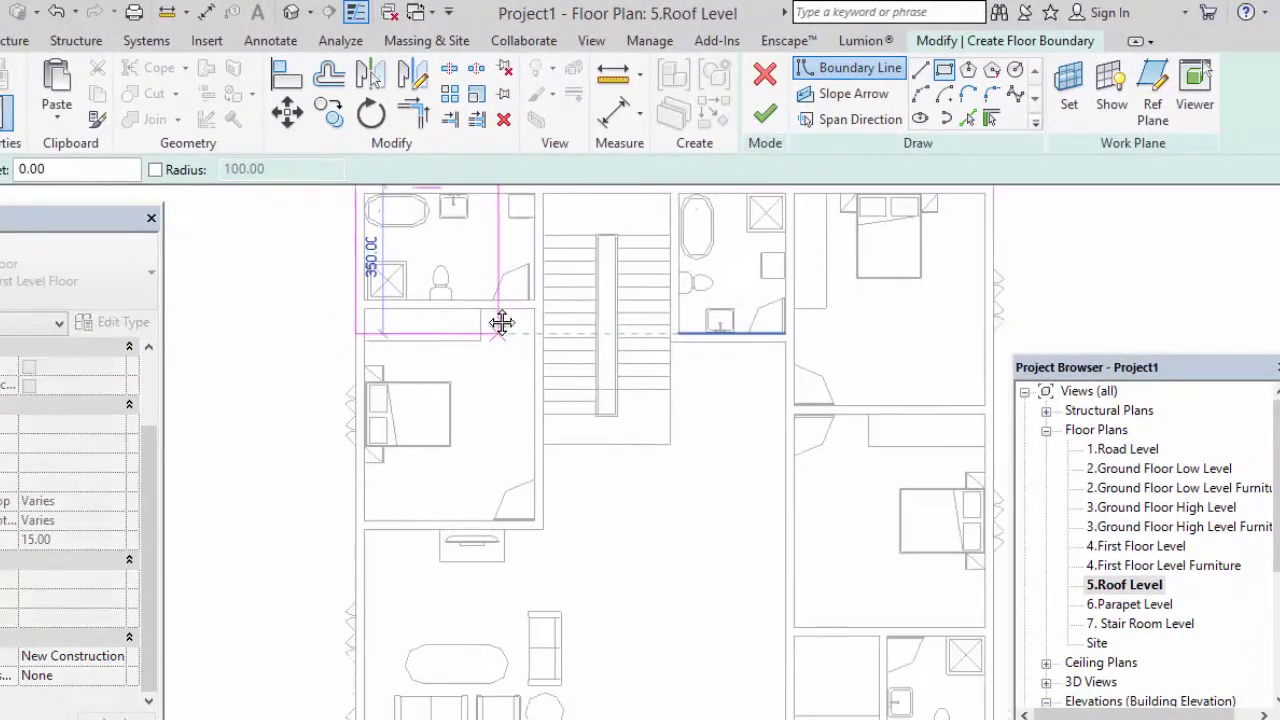
{"action": "scroll", "coordinate": [555, 468], "scroll_direction": "down", "scroll_amount": 1}
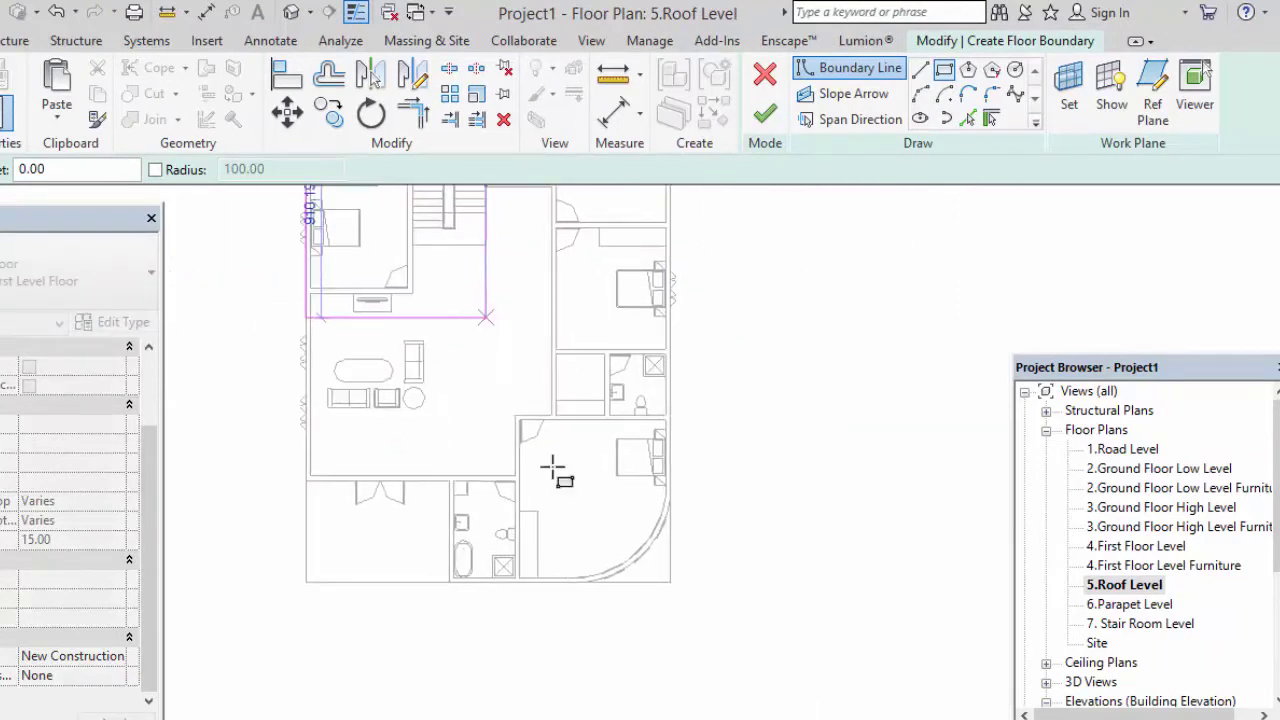
{"action": "scroll", "coordinate": [666, 586], "scroll_direction": "up", "scroll_amount": 1}
{"action": "scroll", "coordinate": [691, 609], "scroll_direction": "up", "scroll_amount": 2}
{"action": "scroll", "coordinate": [706, 610], "scroll_direction": "up", "scroll_amount": 1}
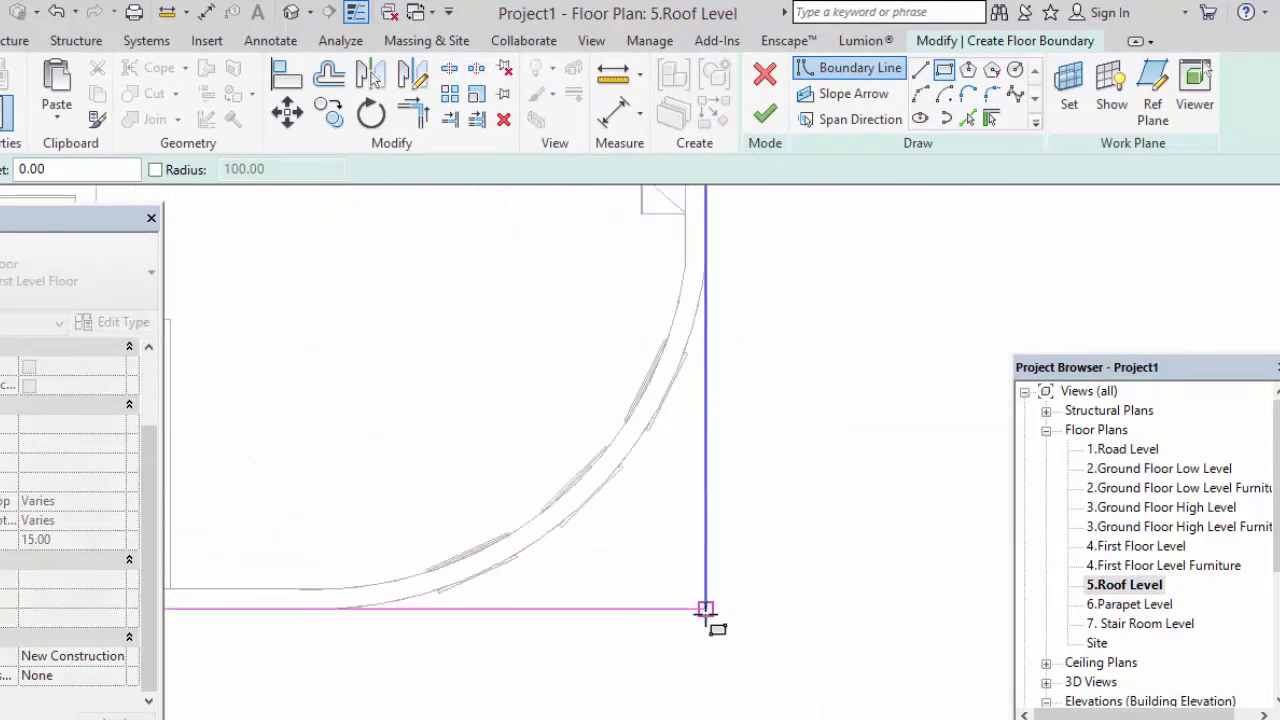
{"action": "left_click", "coordinate": [724, 590]}
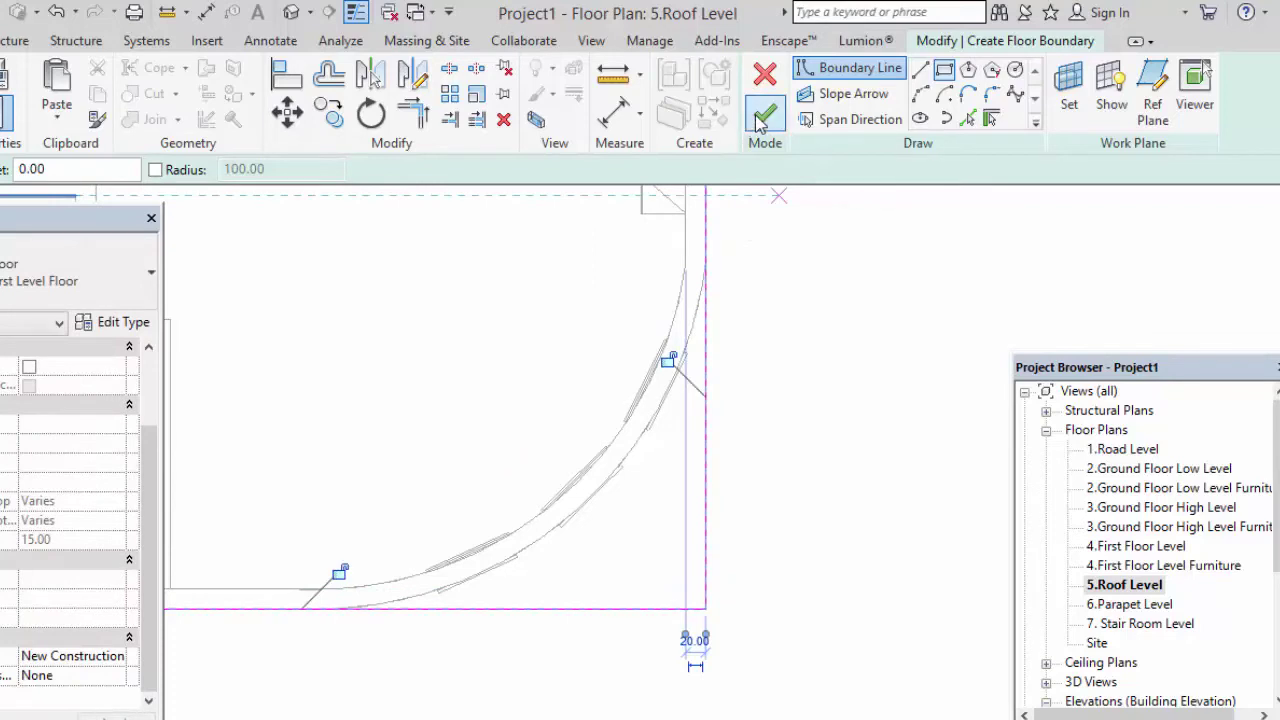
- Finish the floor, accept attaching walls, choose Unjoin Elements, and view it in 3D
{"action": "left_click", "coordinate": [763, 120]}
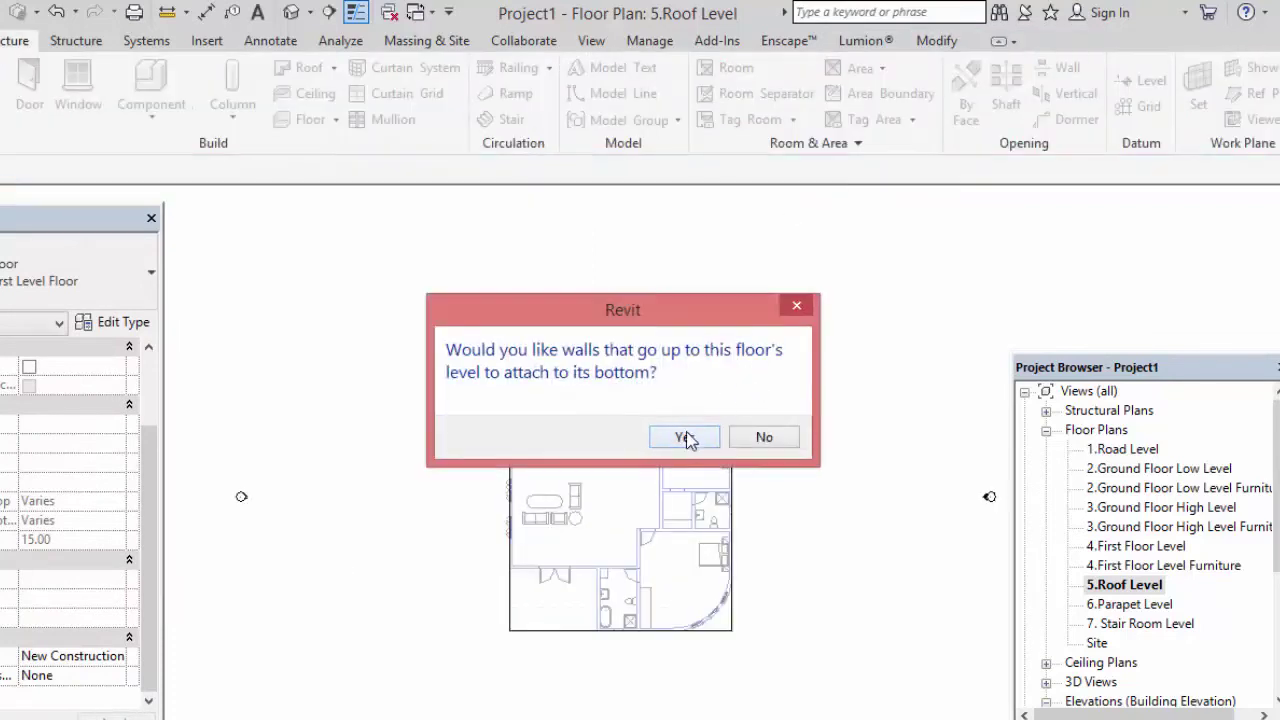
{"action": "left_click", "coordinate": [684, 438]}
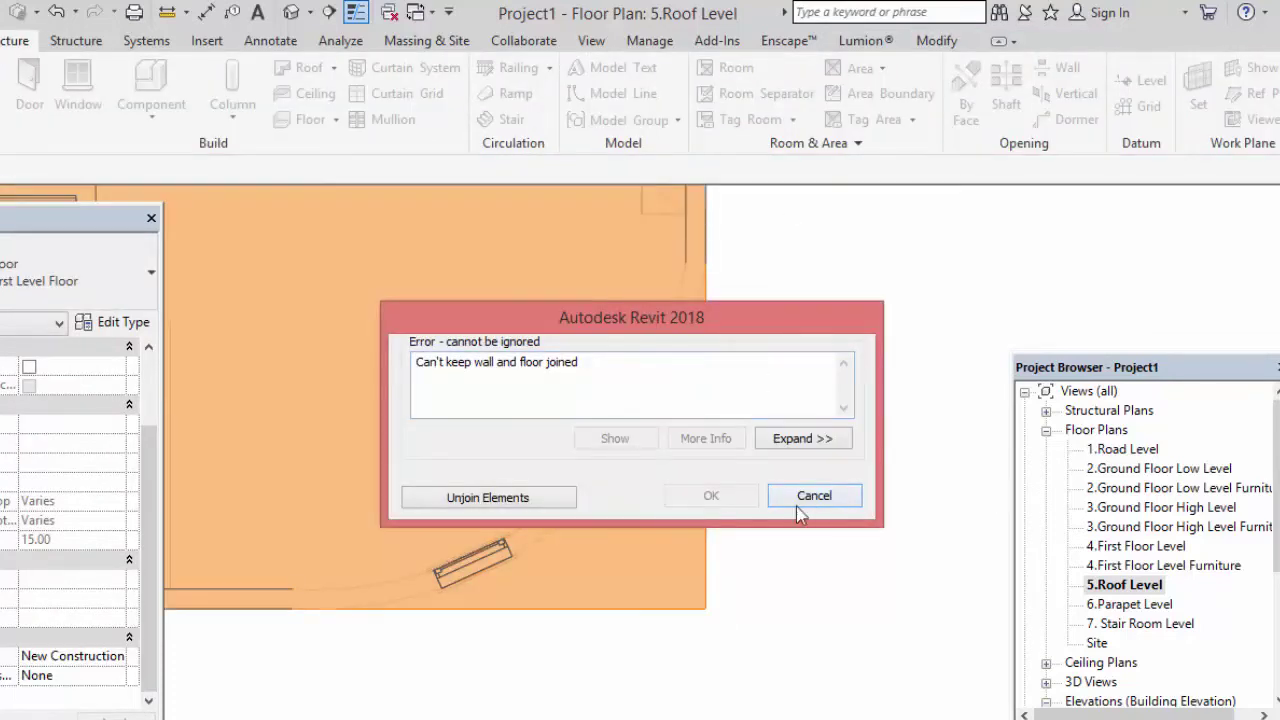
{"action": "left_click", "coordinate": [499, 497]}
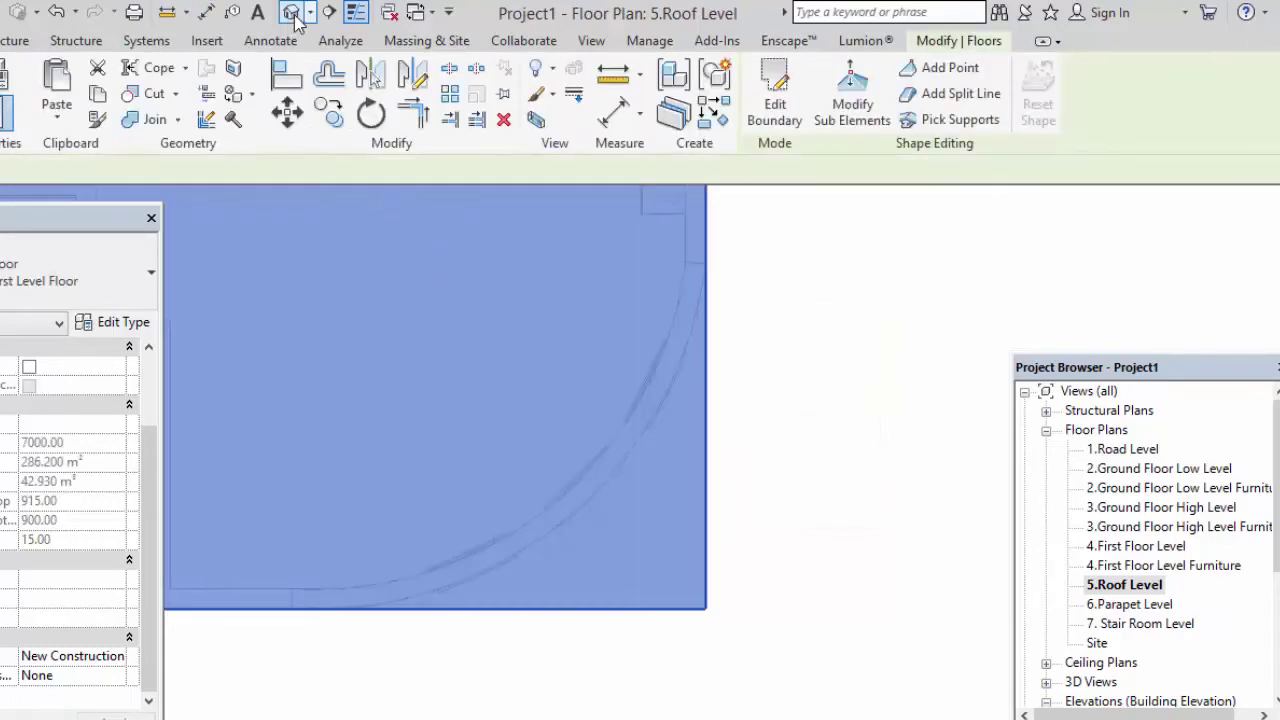
{"action": "left_click", "coordinate": [292, 14]}
{"action": "middle_click_drag", "start_coordinate": [806, 515], "coordinate": [722, 533], "text": "shift"}
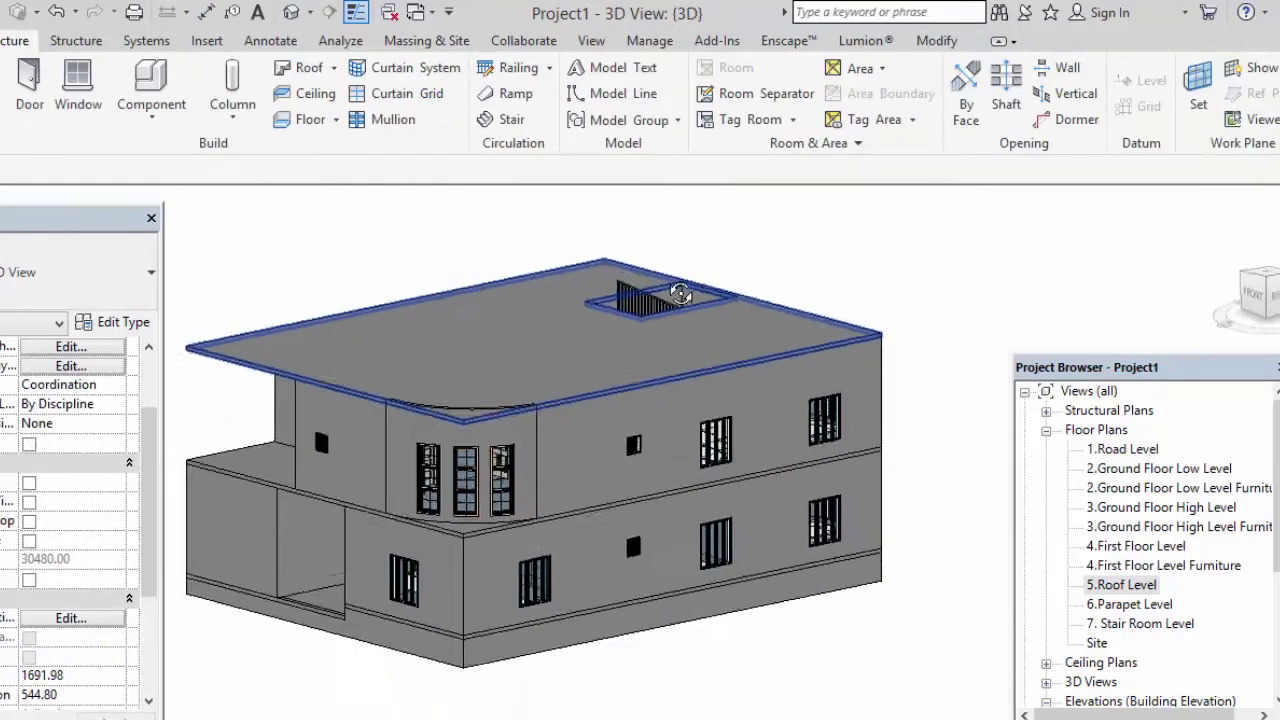
{"action": "scroll", "coordinate": [722, 533], "scroll_direction": "up", "scroll_amount": 3}
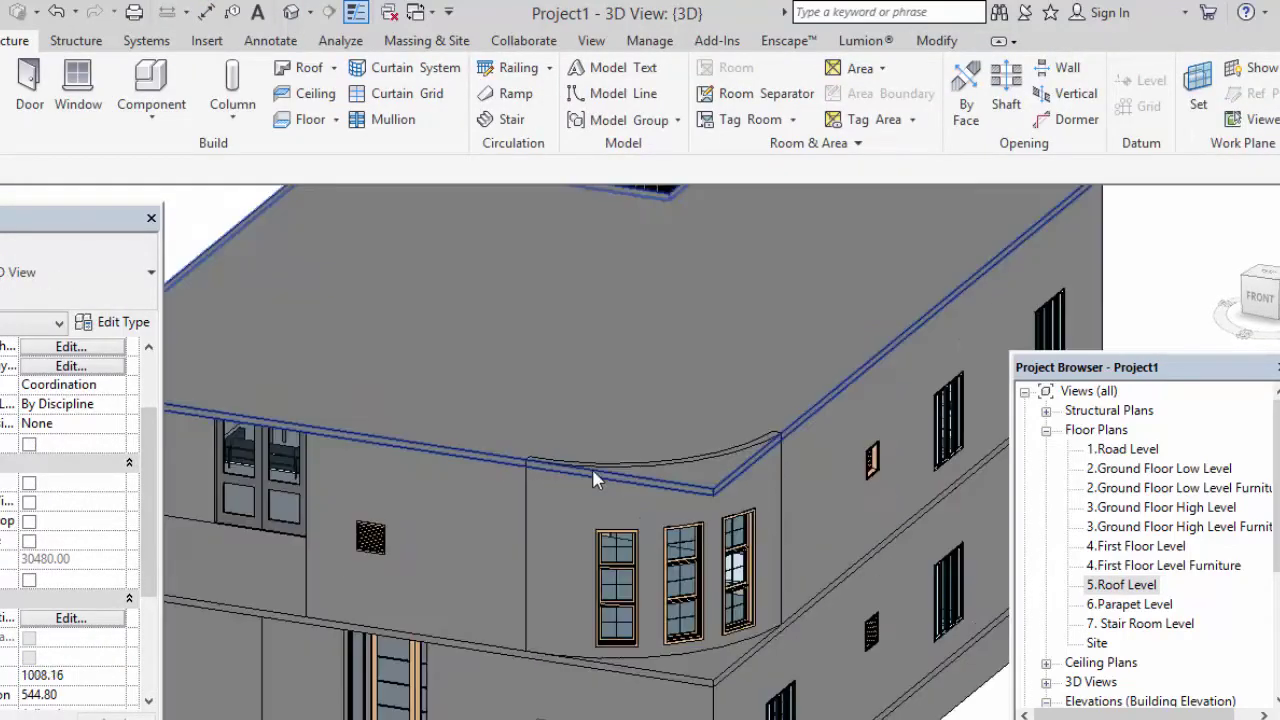
{"action": "scroll", "coordinate": [592, 468], "scroll_direction": "down", "scroll_amount": 3}
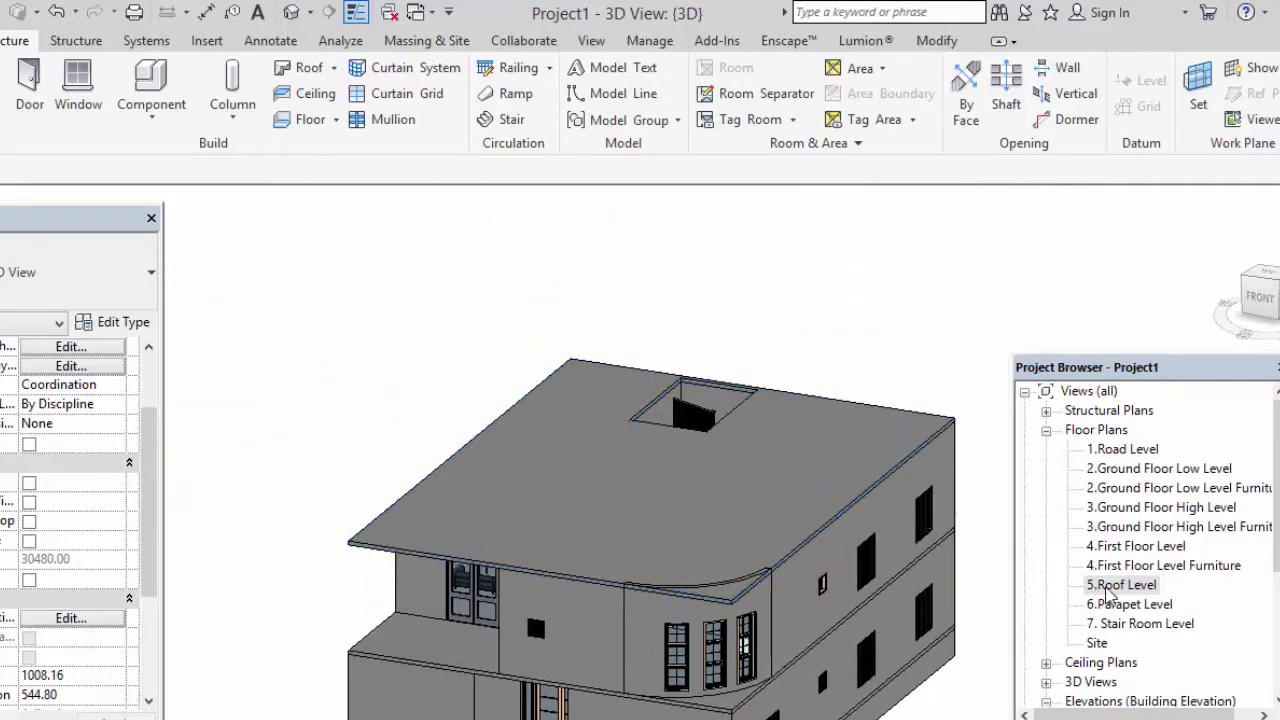
{"action": "double_click", "coordinate": [1112, 585]}
{"action": "scroll", "coordinate": [346, 337], "scroll_direction": "down", "scroll_amount": 3}
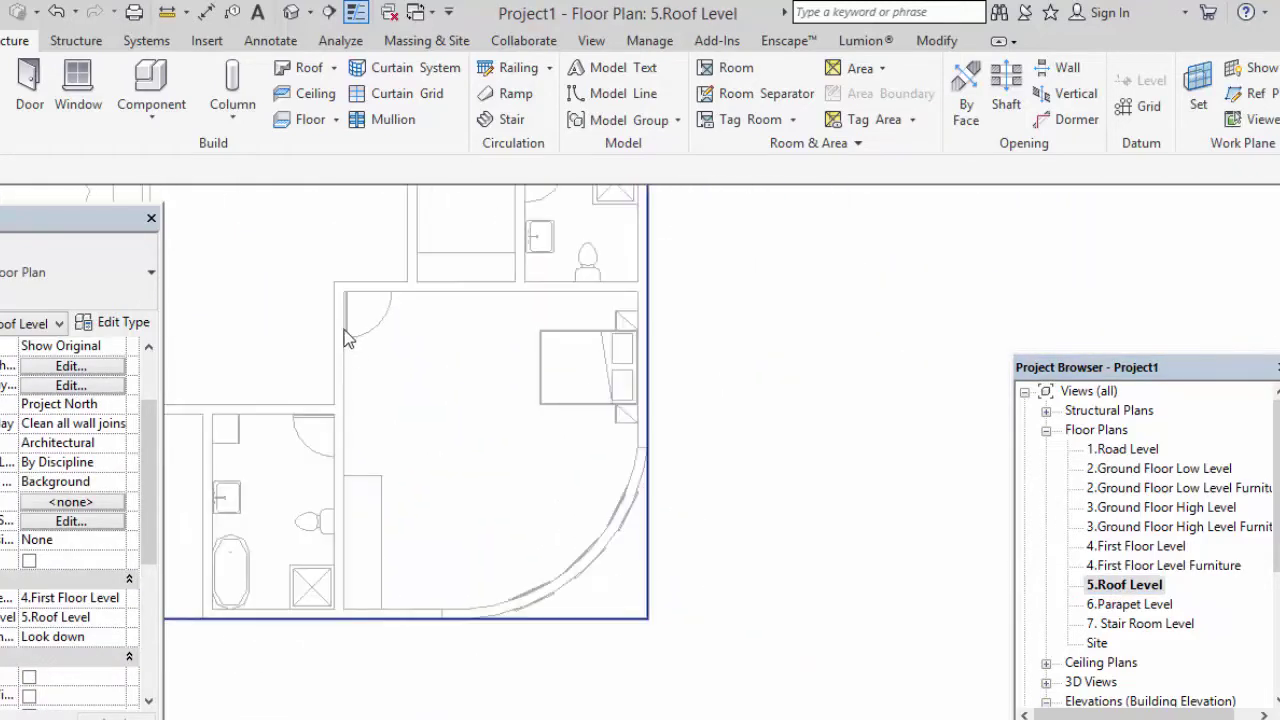
{"action": "scroll", "coordinate": [434, 400], "scroll_direction": "up", "scroll_amount": 2}
{"action": "scroll", "coordinate": [540, 434], "scroll_direction": "down", "scroll_amount": 4}
{"action": "scroll", "coordinate": [566, 378], "scroll_direction": "up", "scroll_amount": 1}
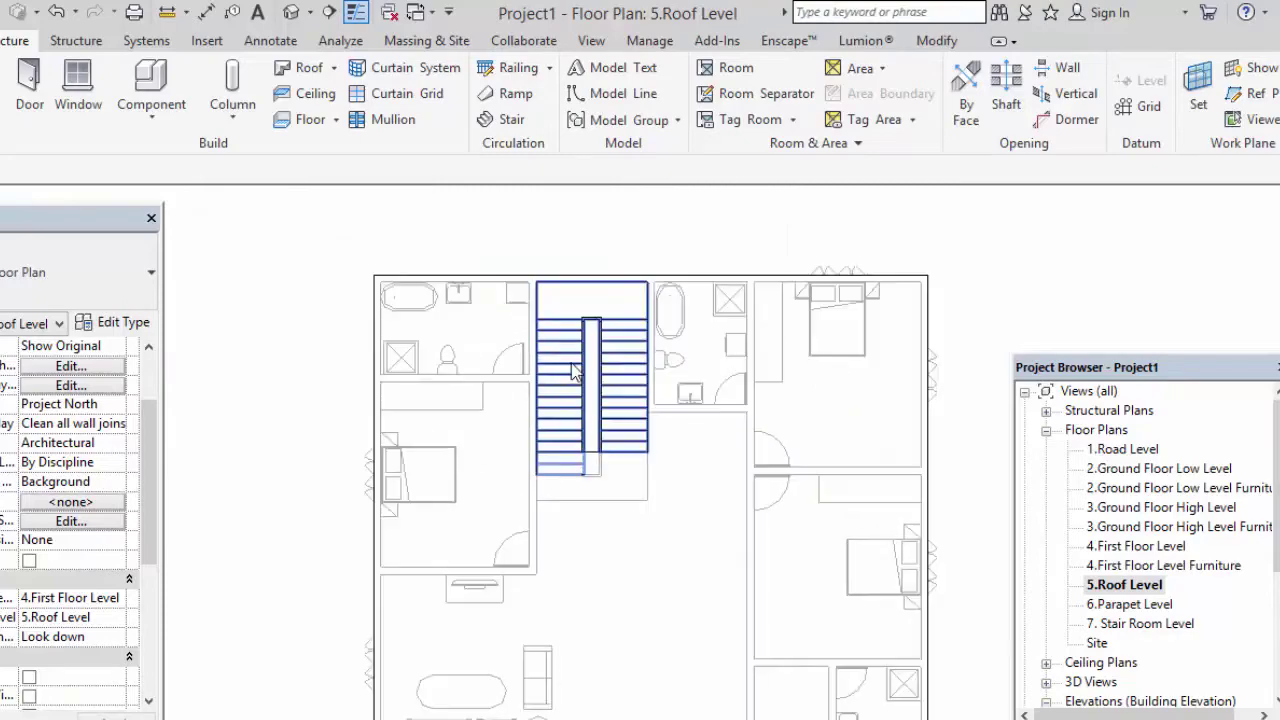
{"action": "scroll", "coordinate": [549, 300], "scroll_direction": "up", "scroll_amount": 1}
{"action": "scroll", "coordinate": [629, 305], "scroll_direction": "up", "scroll_amount": 2}
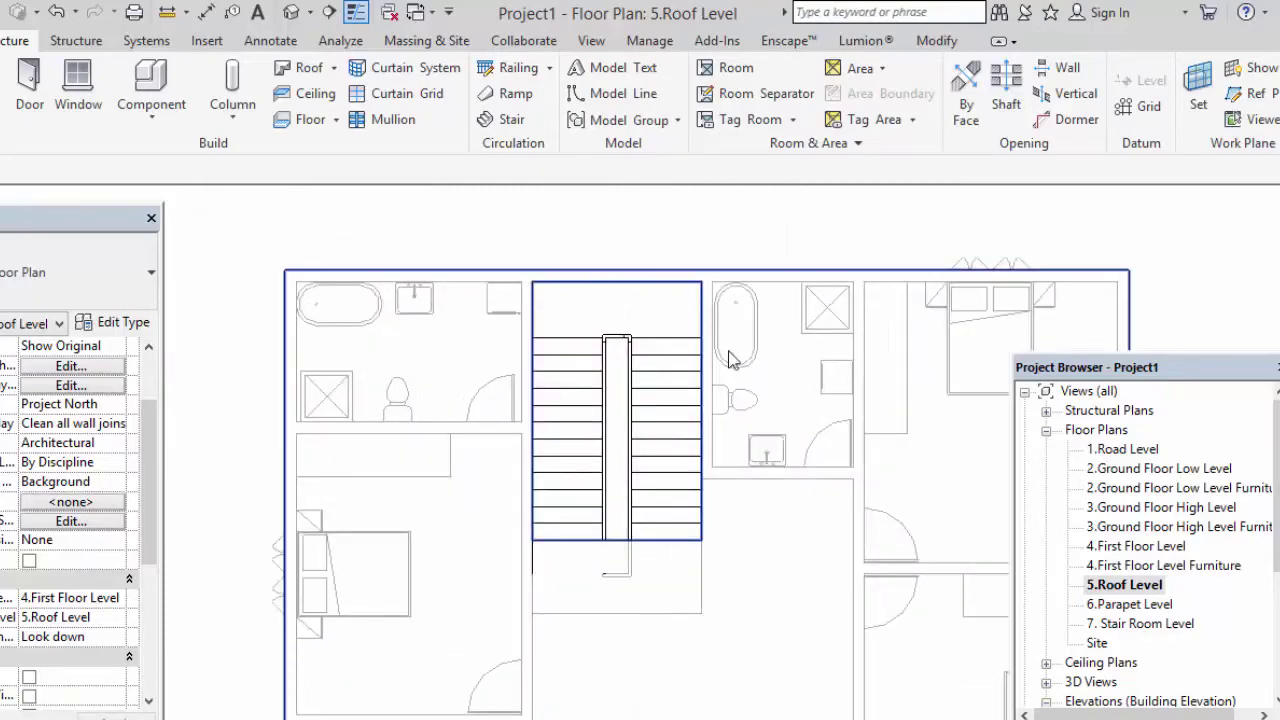
{"action": "scroll", "coordinate": [530, 440], "scroll_direction": "down", "scroll_amount": 1}
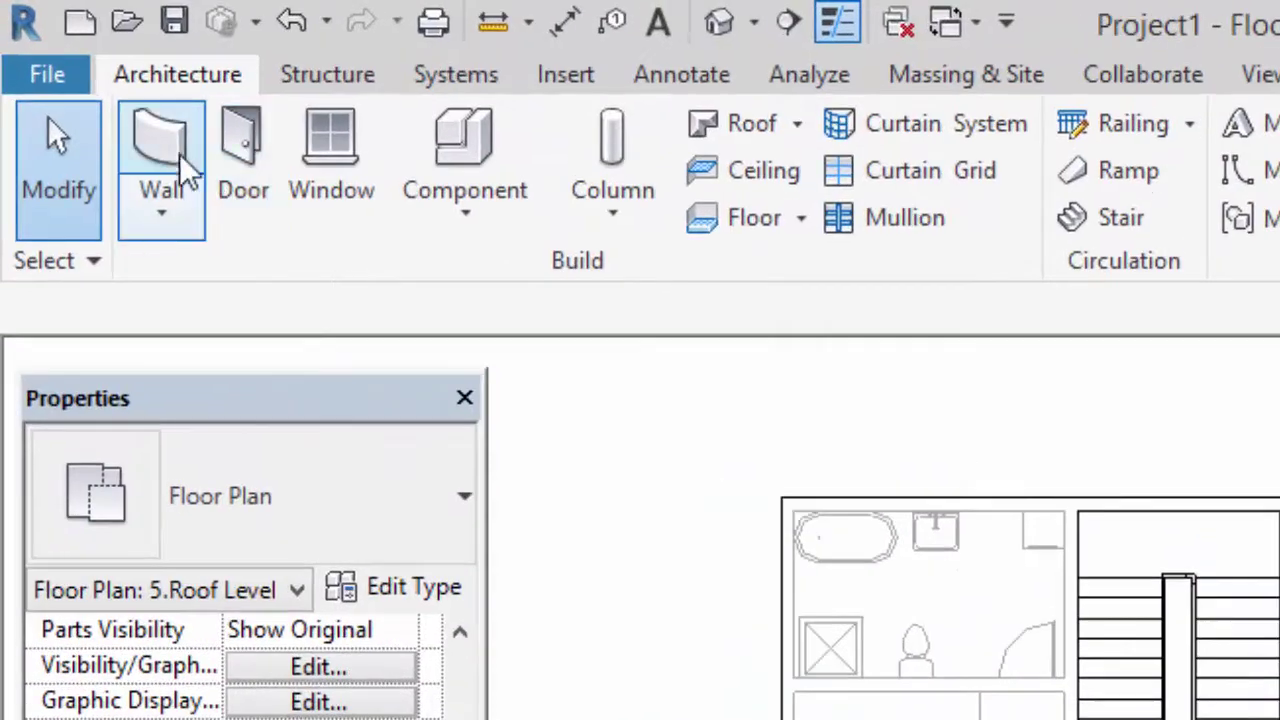
- Set 1 Wall 20 cm walls to run from base 5.Roof Level up to 7. Stair Room Level
{"action": "left_click", "coordinate": [190, 175]}
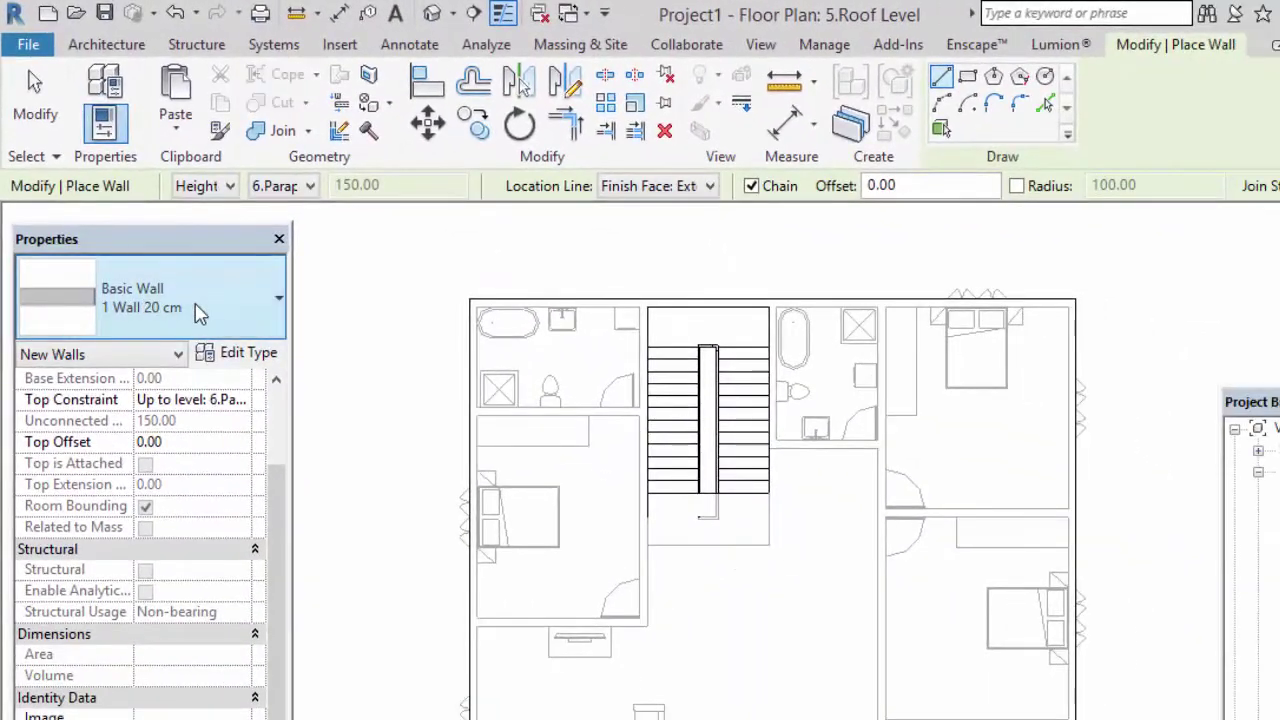
{"action": "left_click", "coordinate": [199, 313]}
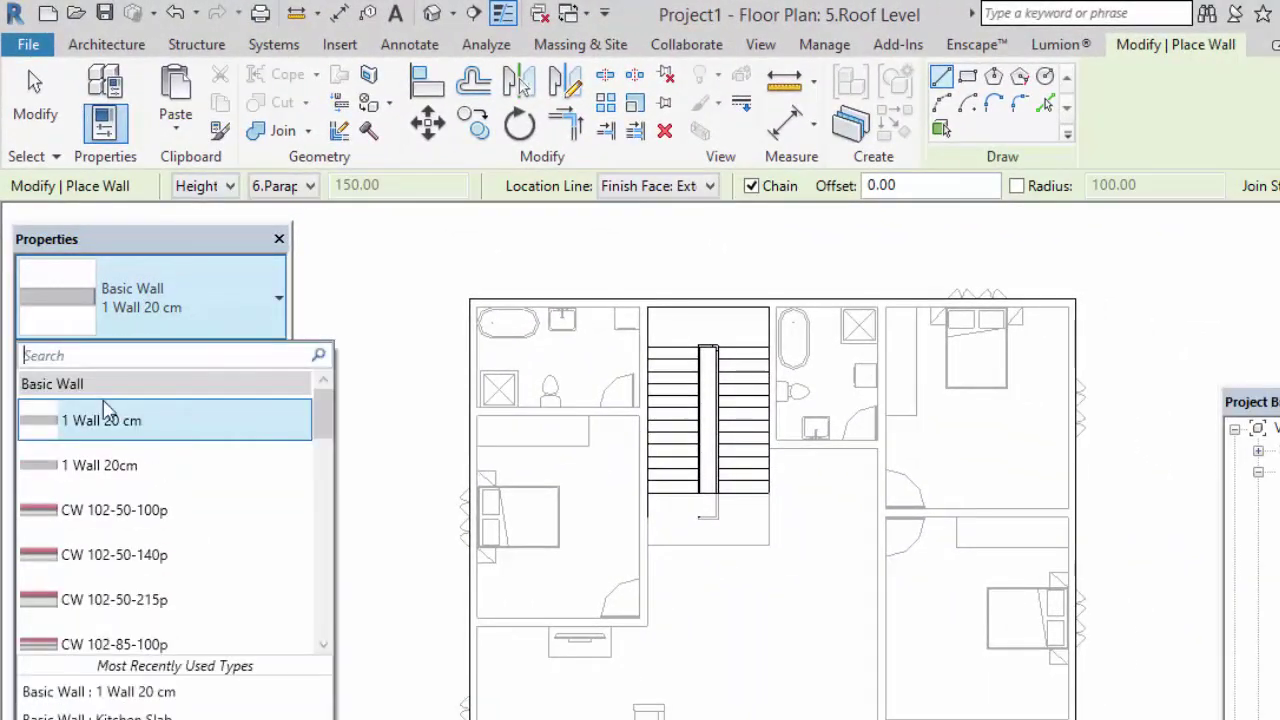
{"action": "left_click", "coordinate": [109, 417]}
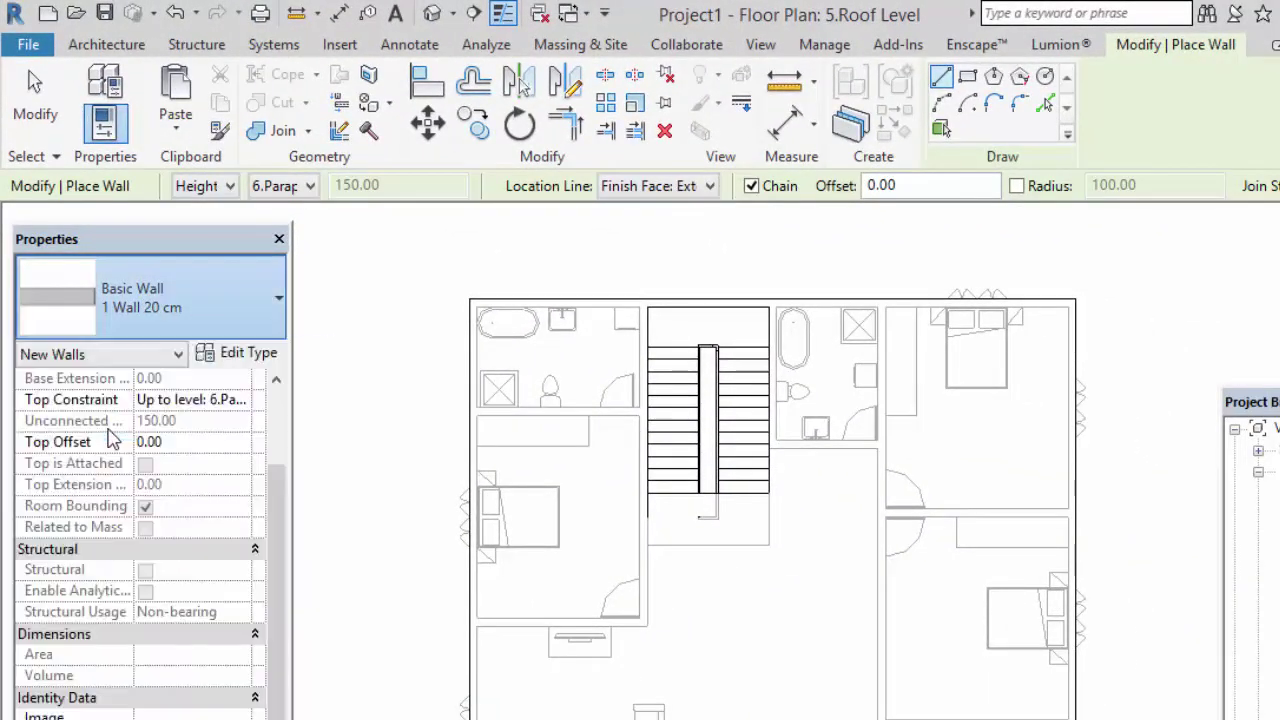
{"action": "left_click", "coordinate": [241, 400]}
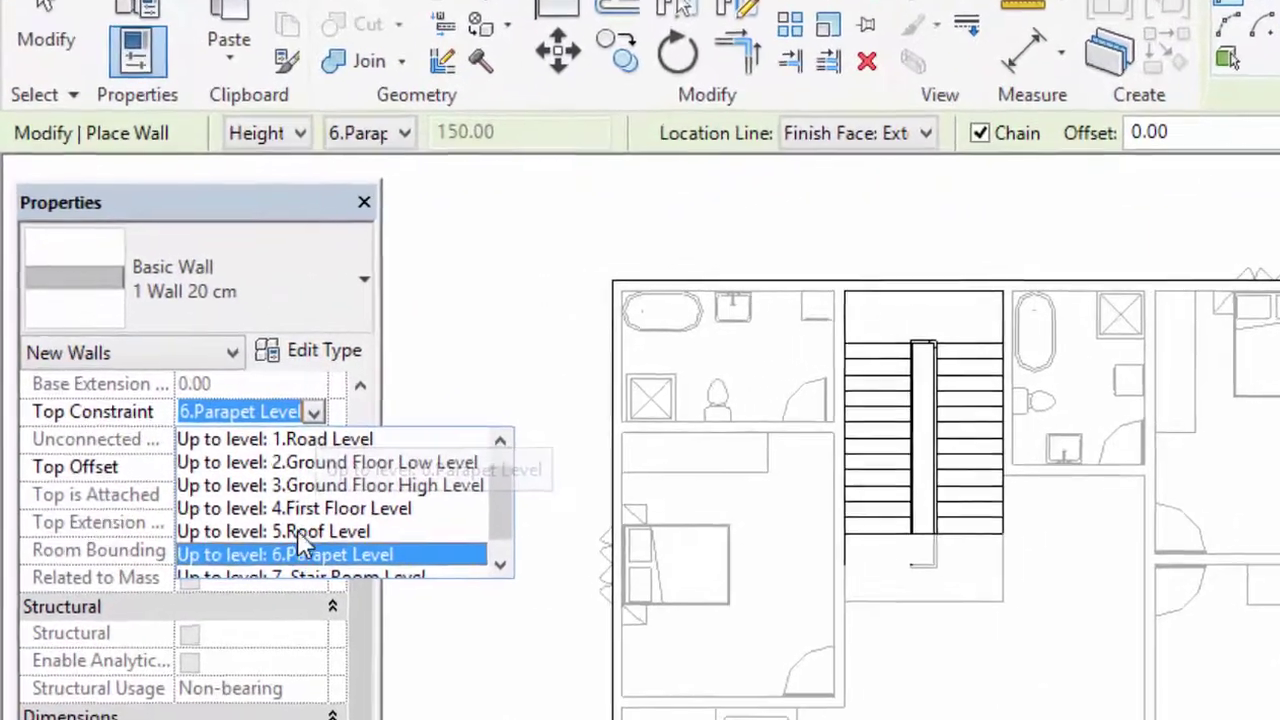
{"action": "left_click", "coordinate": [234, 492]}
{"action": "scroll", "coordinate": [410, 480], "scroll_direction": "up", "scroll_amount": 2}
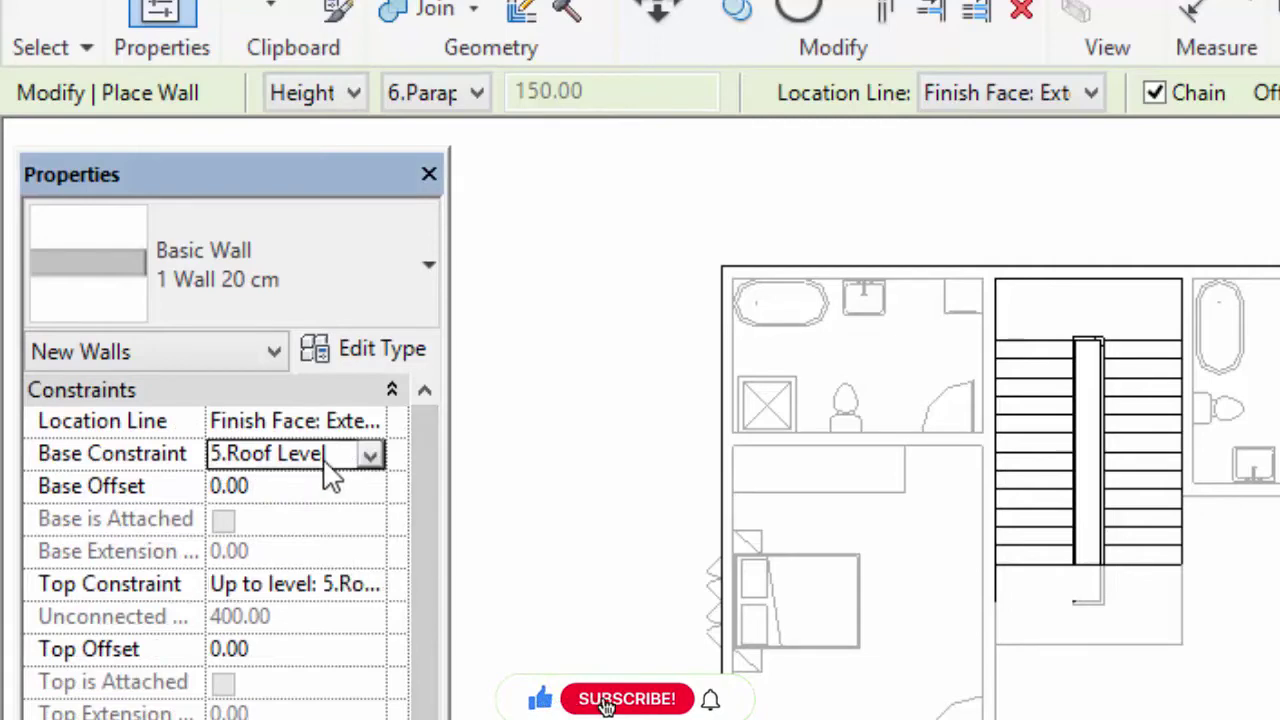
{"action": "left_click", "coordinate": [370, 456]}
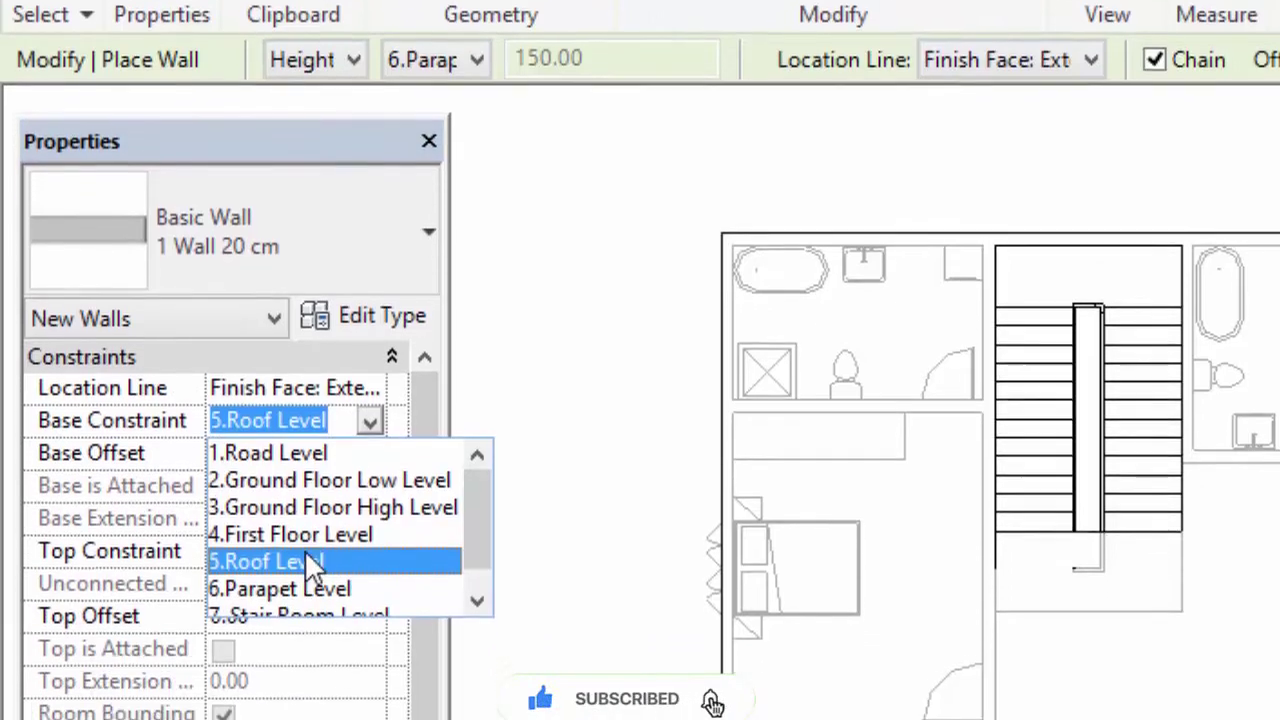
{"action": "left_click", "coordinate": [305, 594]}
{"action": "left_click", "coordinate": [345, 588]}
{"action": "left_click", "coordinate": [370, 420]}
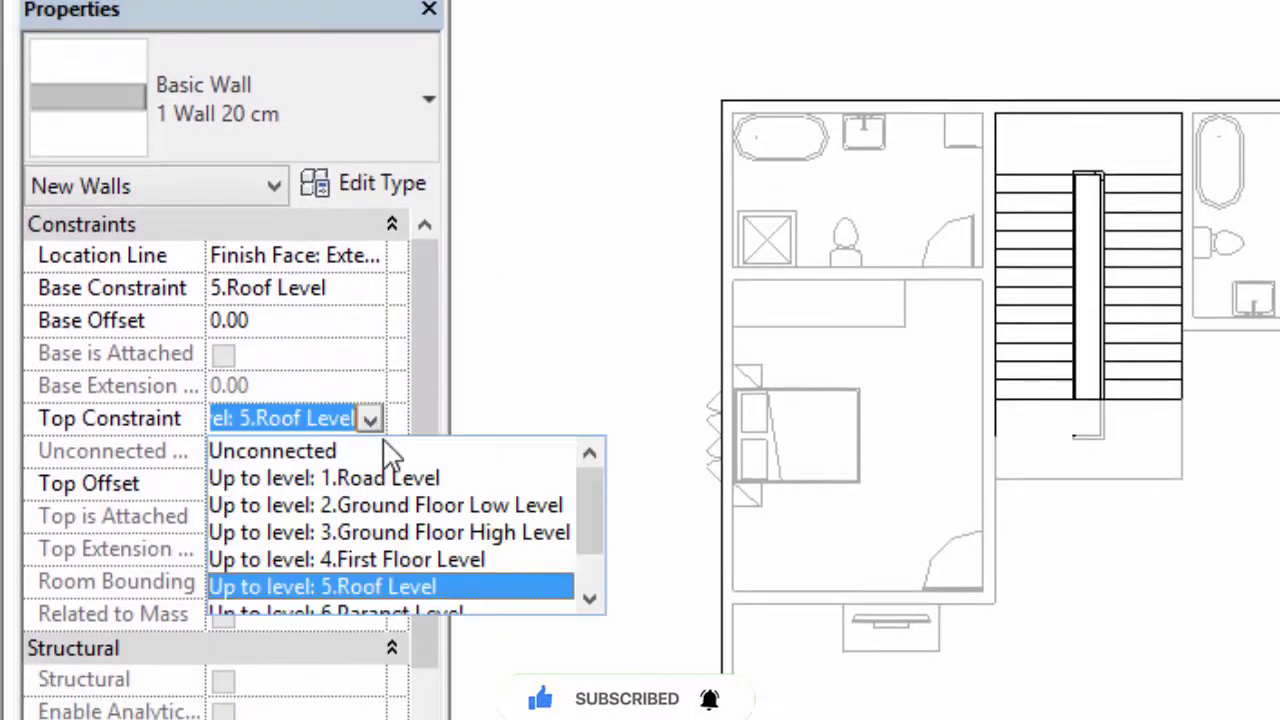
{"action": "left_click_drag", "start_coordinate": [595, 540], "coordinate": [594, 597]}
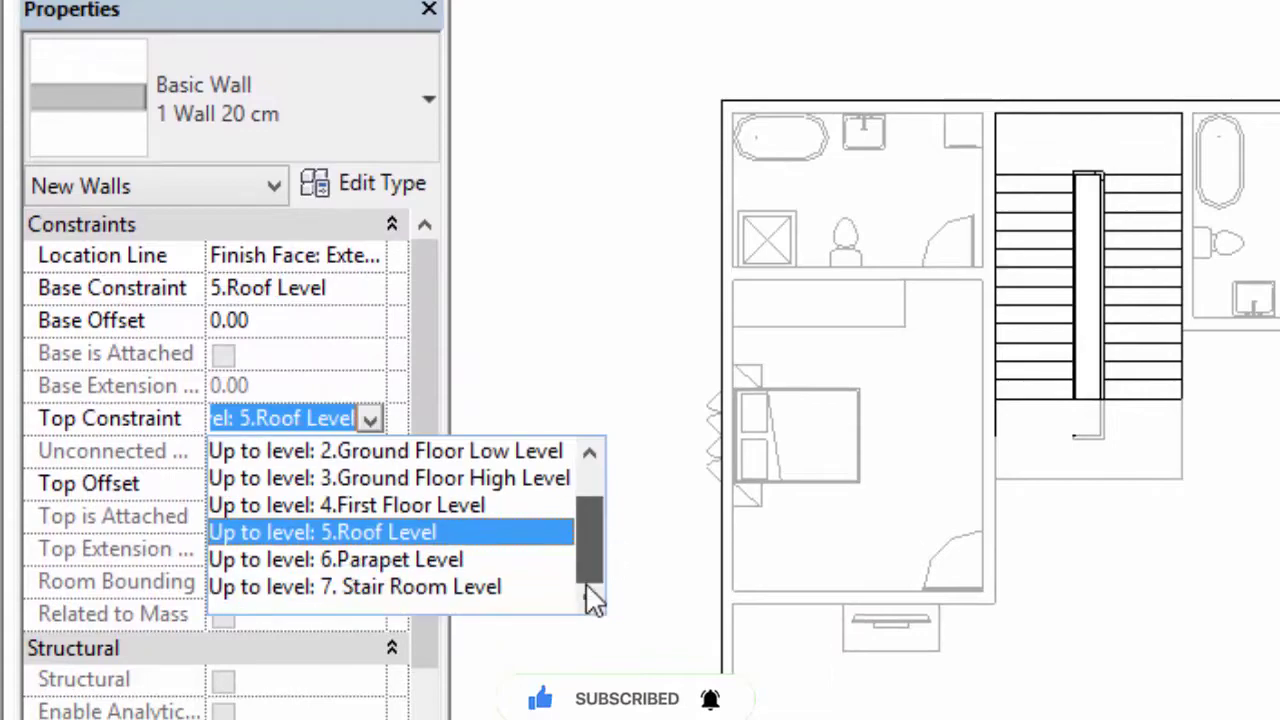
{"action": "left_click", "coordinate": [334, 591]}
{"action": "left_click", "coordinate": [297, 662]}
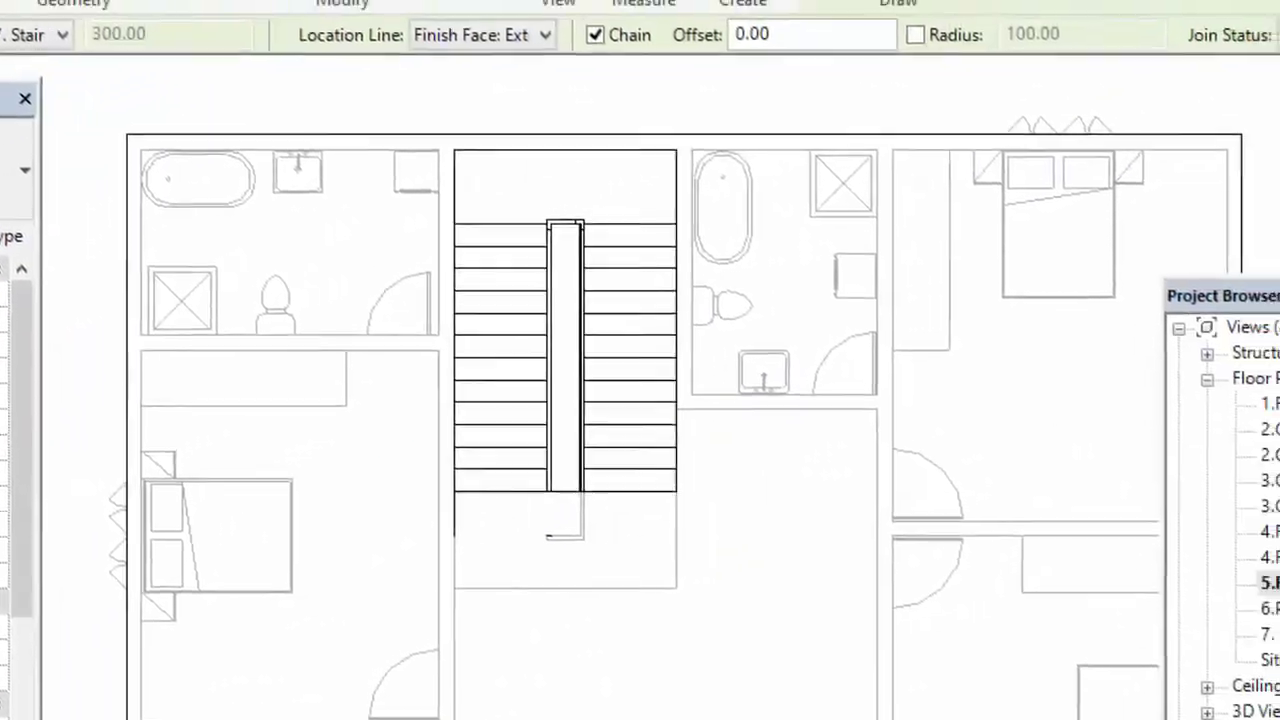
- Draw four walls around the stair: left edge, 320 bottom, right side, and closing top
{"action": "scroll", "coordinate": [447, 192], "scroll_direction": "up", "scroll_amount": 2}
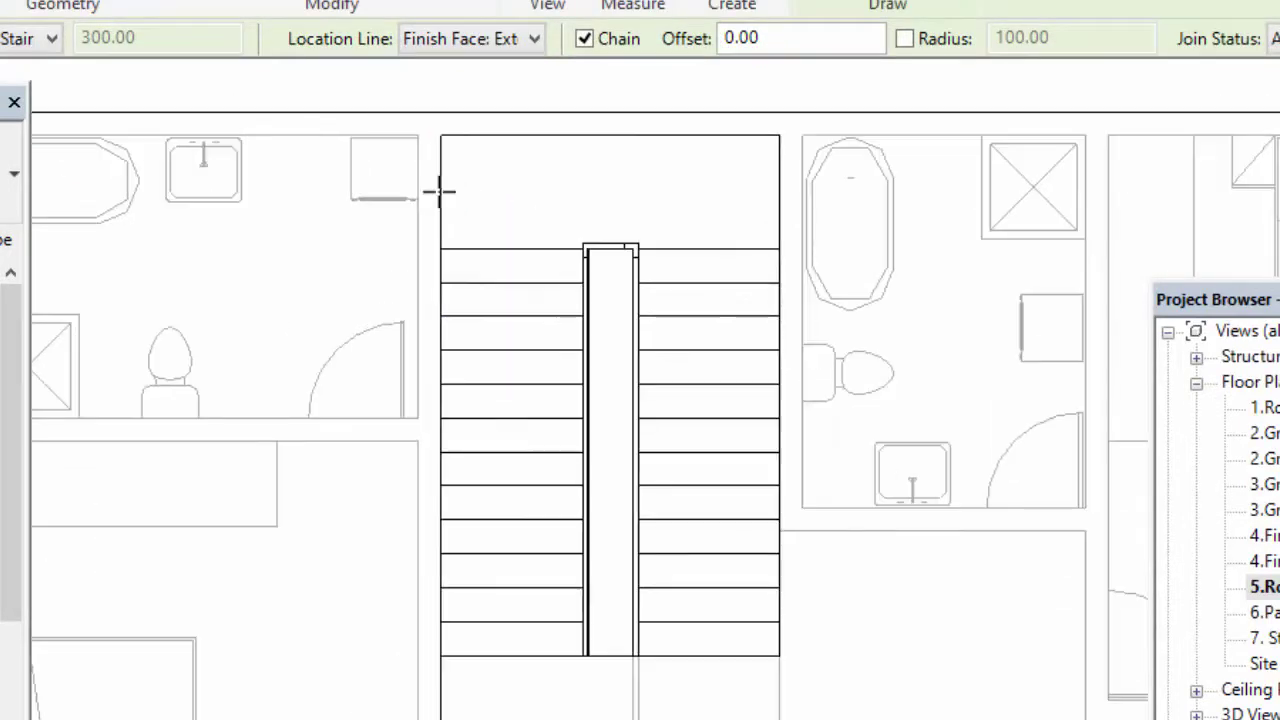
{"action": "scroll", "coordinate": [419, 119], "scroll_direction": "up", "scroll_amount": 2}
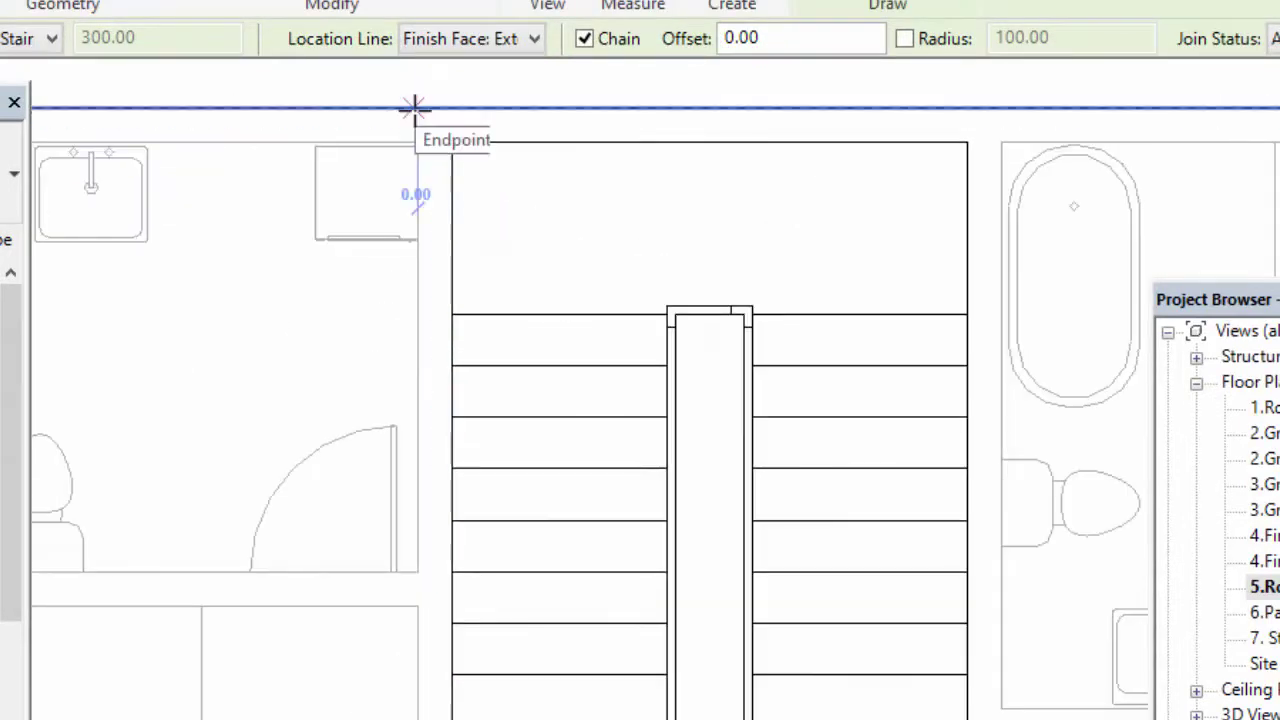
{"action": "scroll", "coordinate": [451, 371], "scroll_direction": "down", "scroll_amount": 1}
{"action": "scroll", "coordinate": [449, 446], "scroll_direction": "down", "scroll_amount": 1}
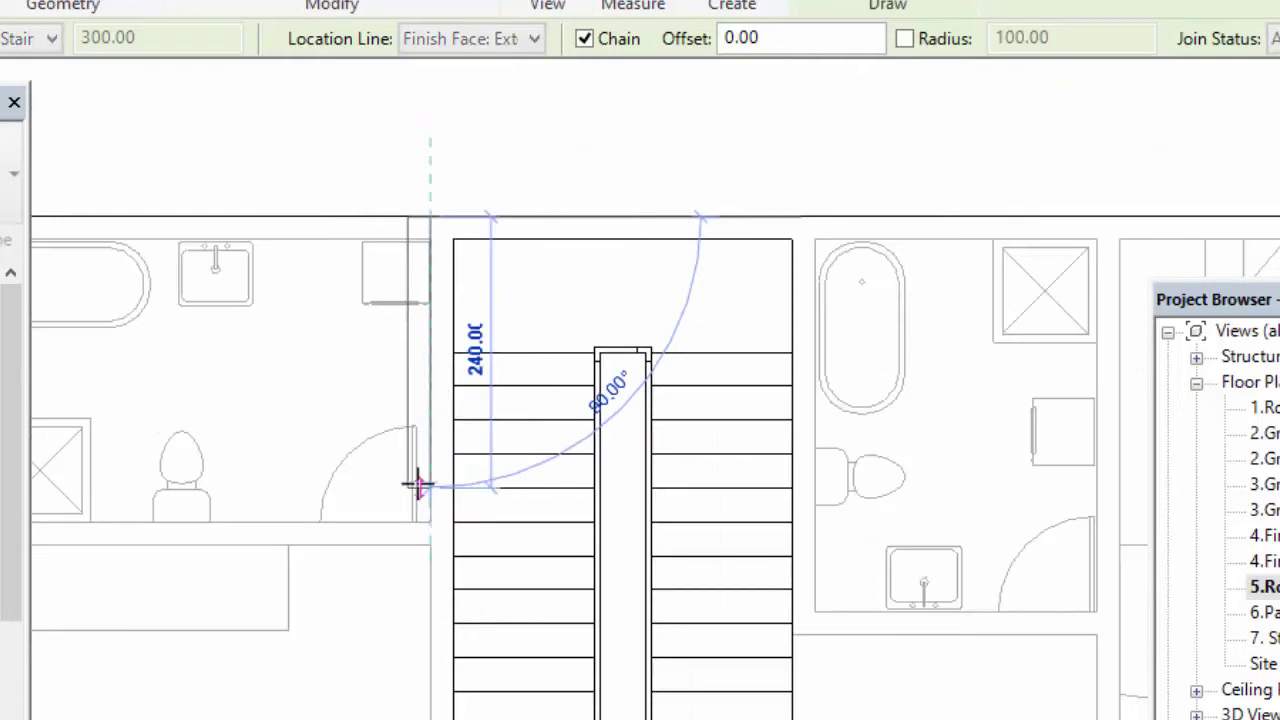
{"action": "middle_click_drag", "start_coordinate": [437, 490], "coordinate": [451, 257]}
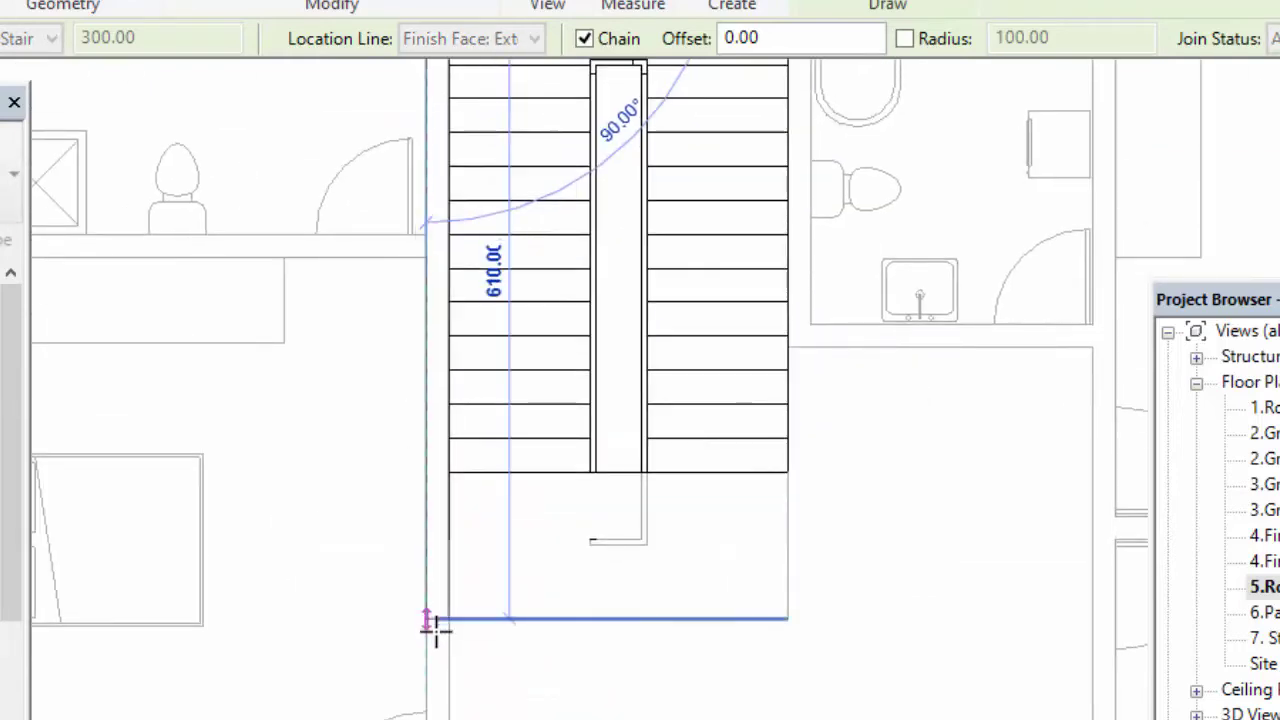
{"action": "left_click", "coordinate": [432, 660]}
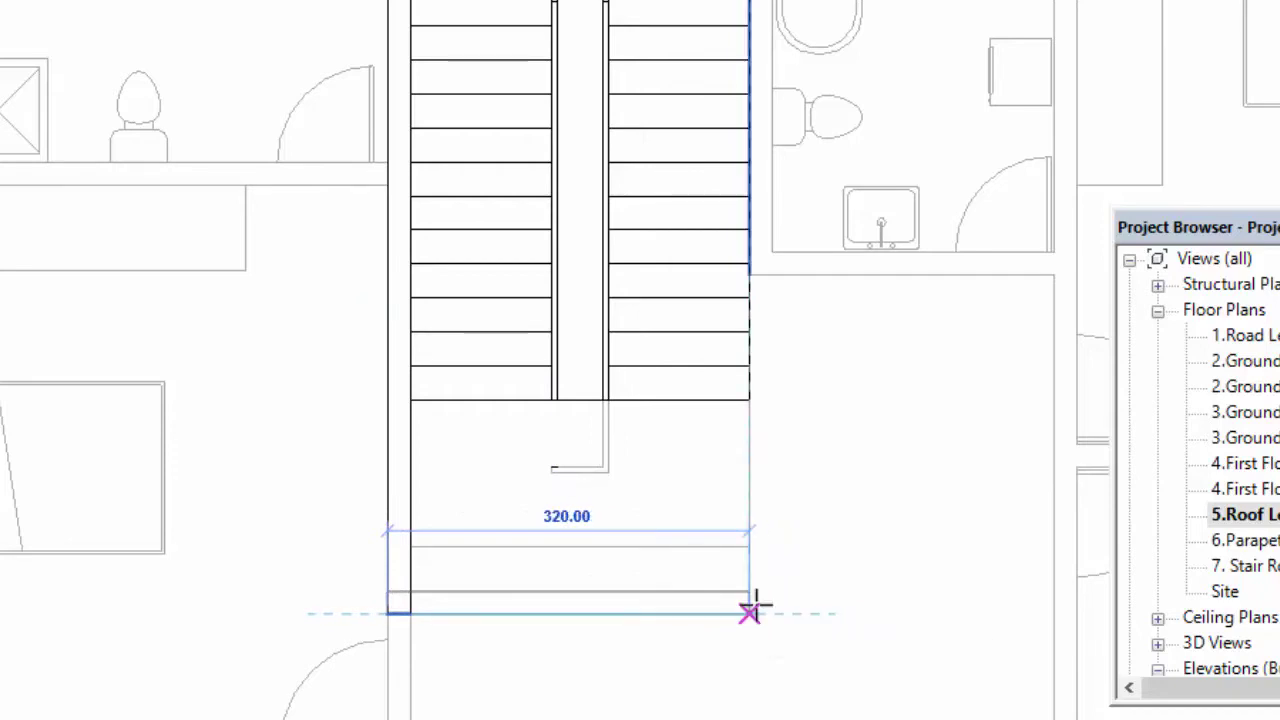
{"action": "left_click", "coordinate": [750, 610]}
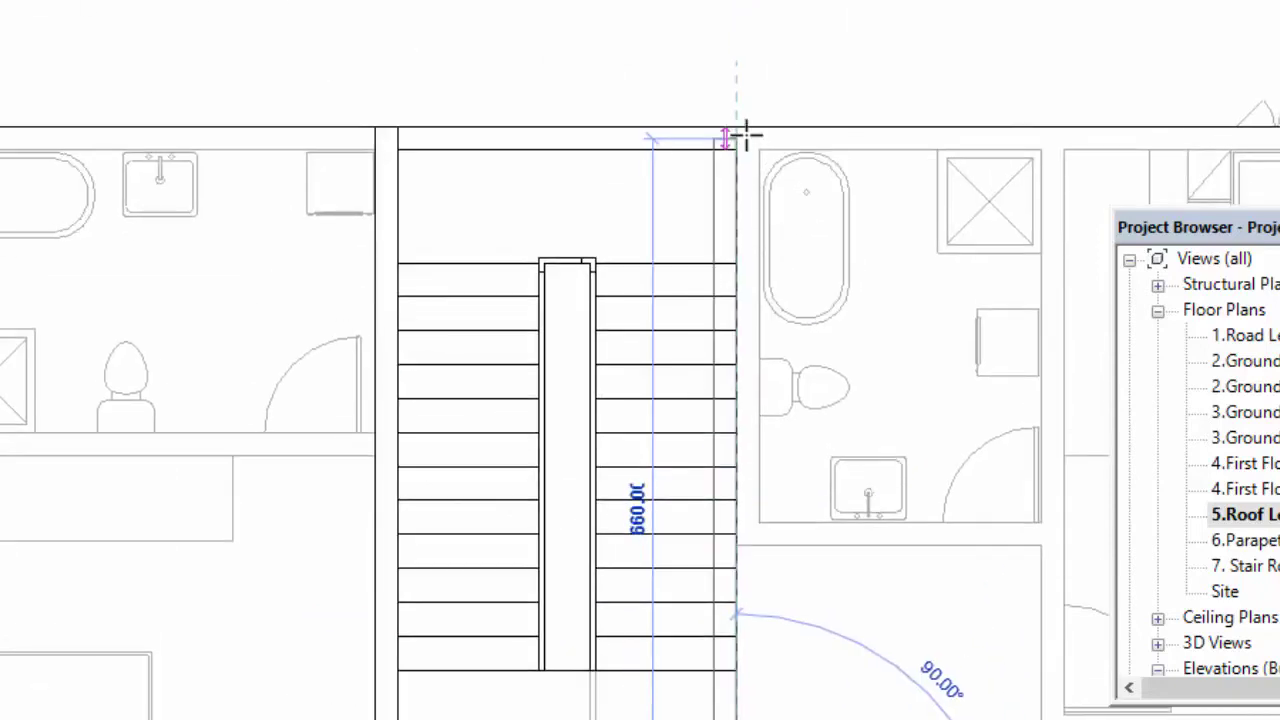
{"action": "key", "text": "space"}
{"action": "scroll", "coordinate": [748, 128], "scroll_direction": "up", "scroll_amount": 3}
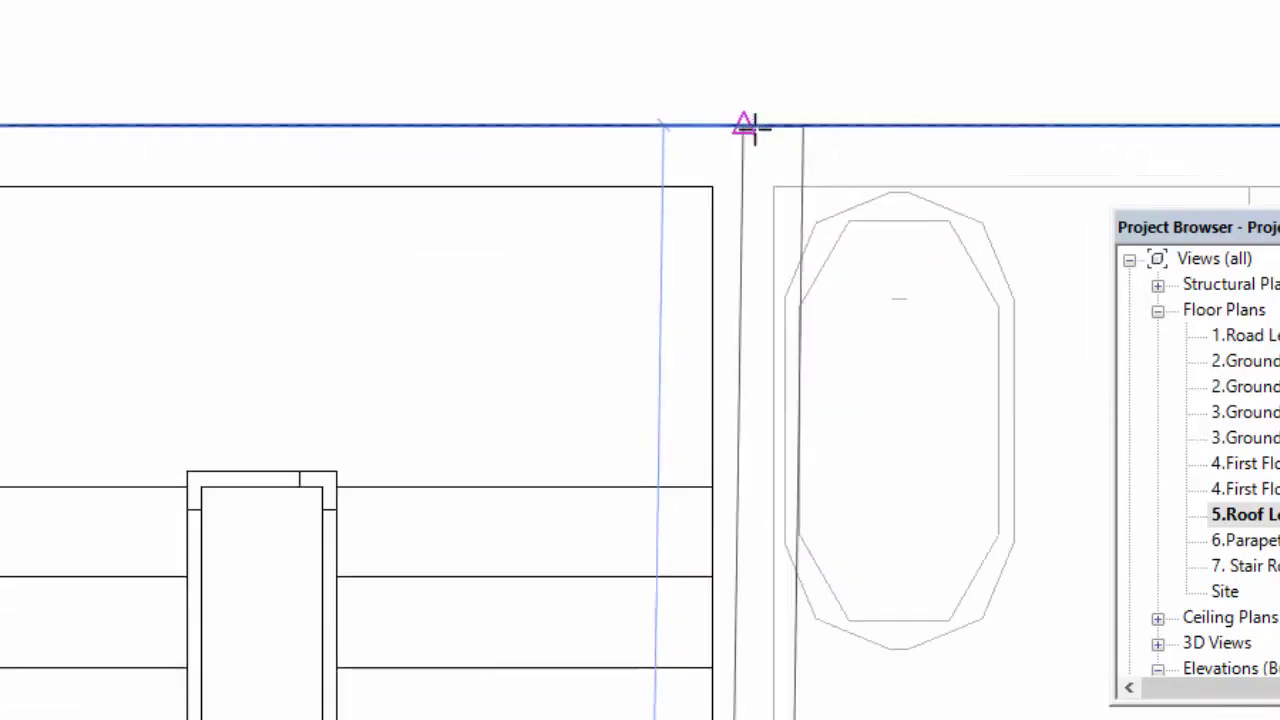
{"action": "left_click", "coordinate": [725, 128]}
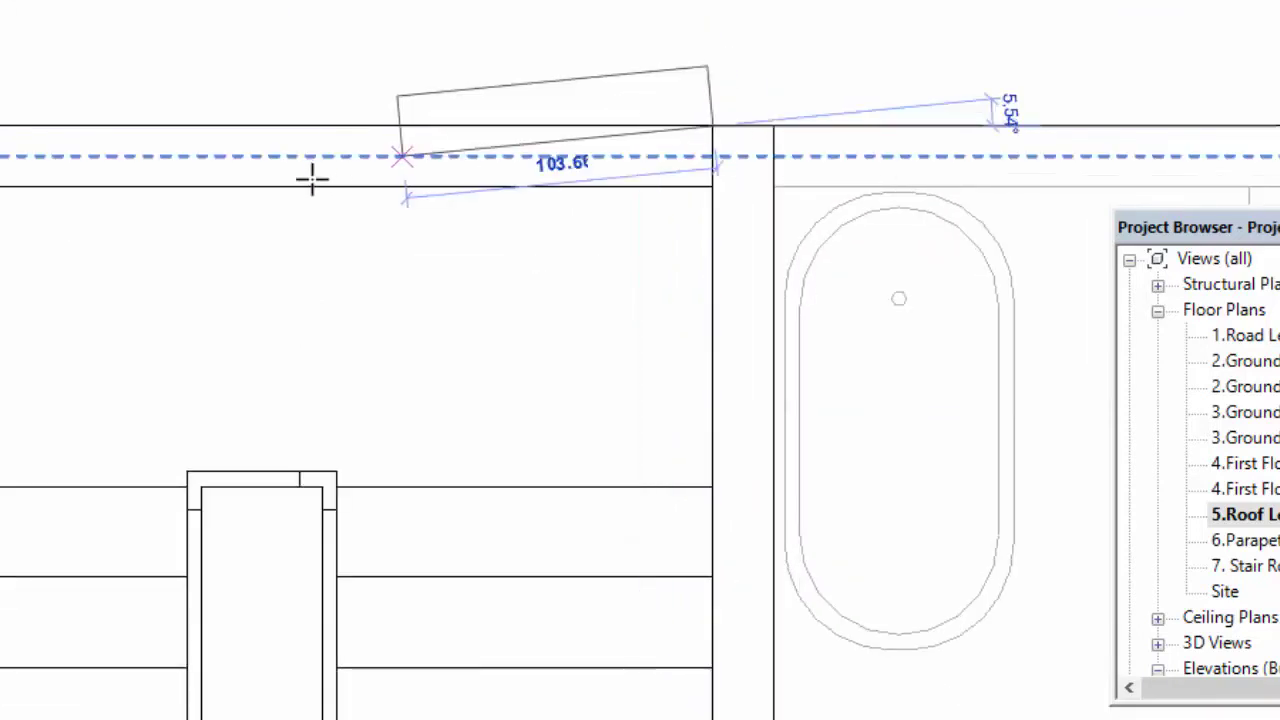
{"action": "scroll", "coordinate": [320, 170], "scroll_direction": "down", "scroll_amount": 2}
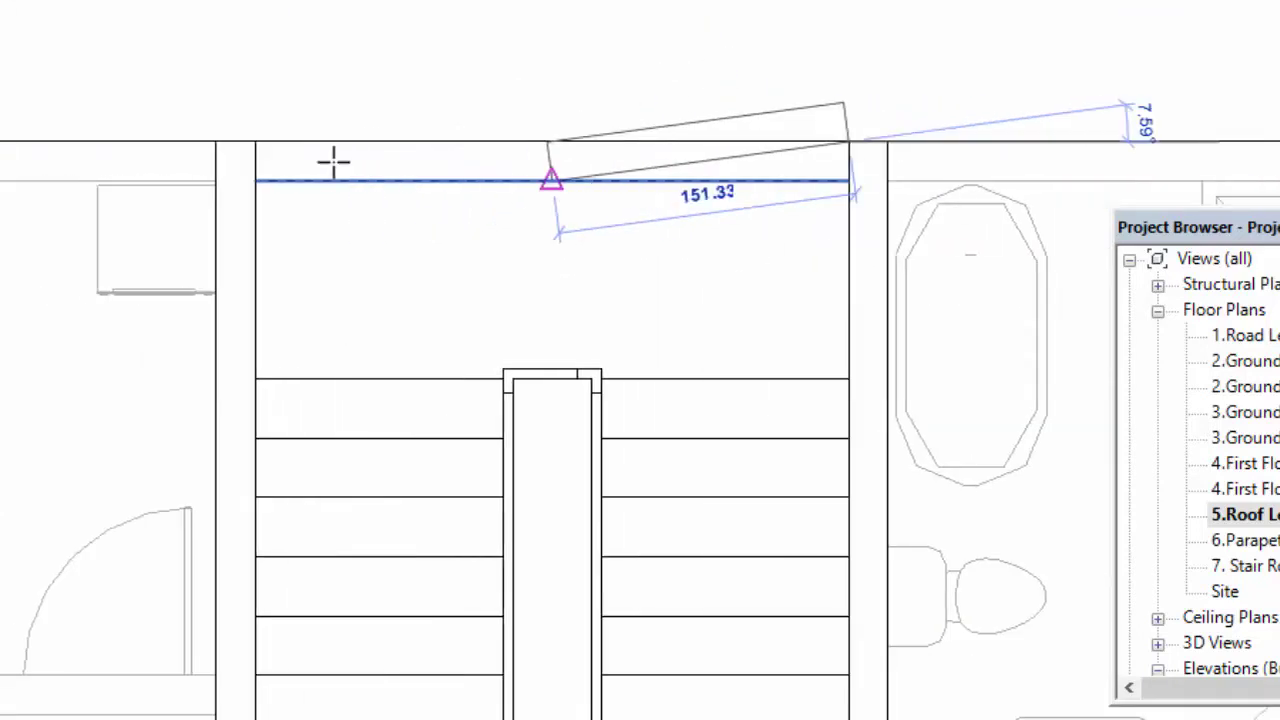
{"action": "left_click", "coordinate": [255, 142]}
{"action": "key", "text": "Escape"}
{"action": "key", "text": "Escape"}
{"action": "scroll", "coordinate": [272, 160], "scroll_direction": "down", "scroll_amount": 2}
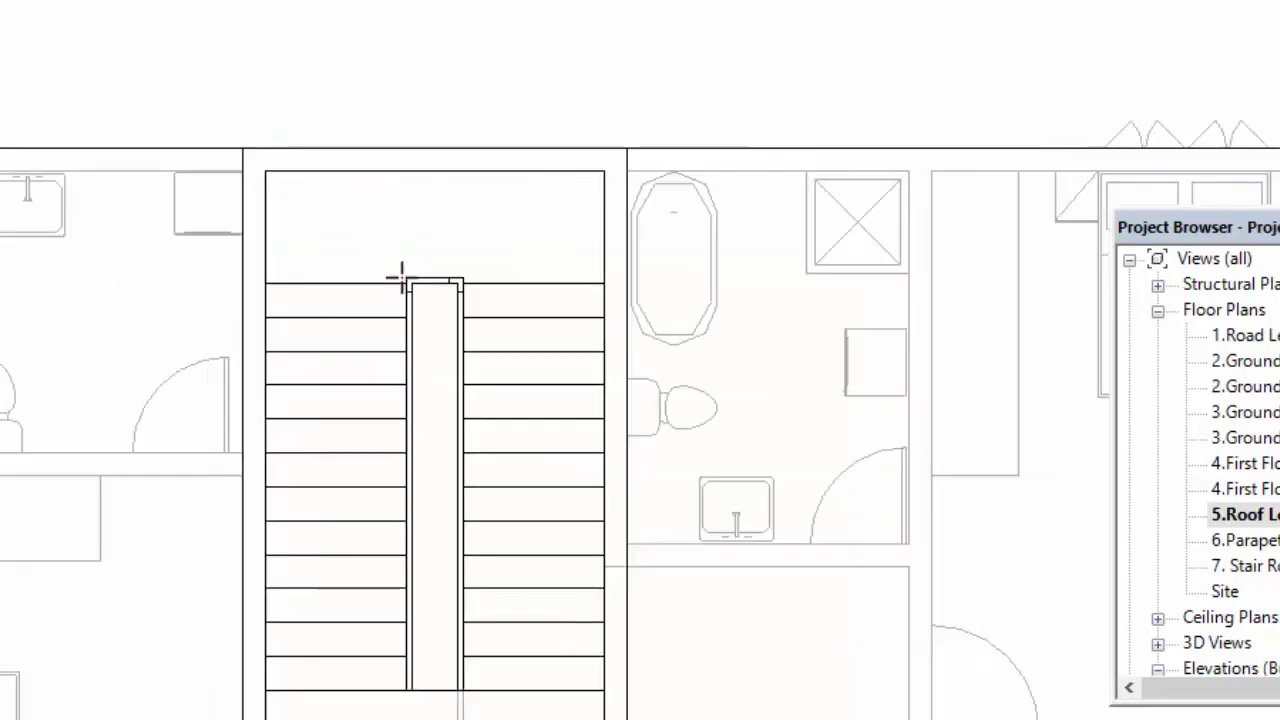
{"action": "scroll", "coordinate": [422, 365], "scroll_direction": "down", "scroll_amount": 2}
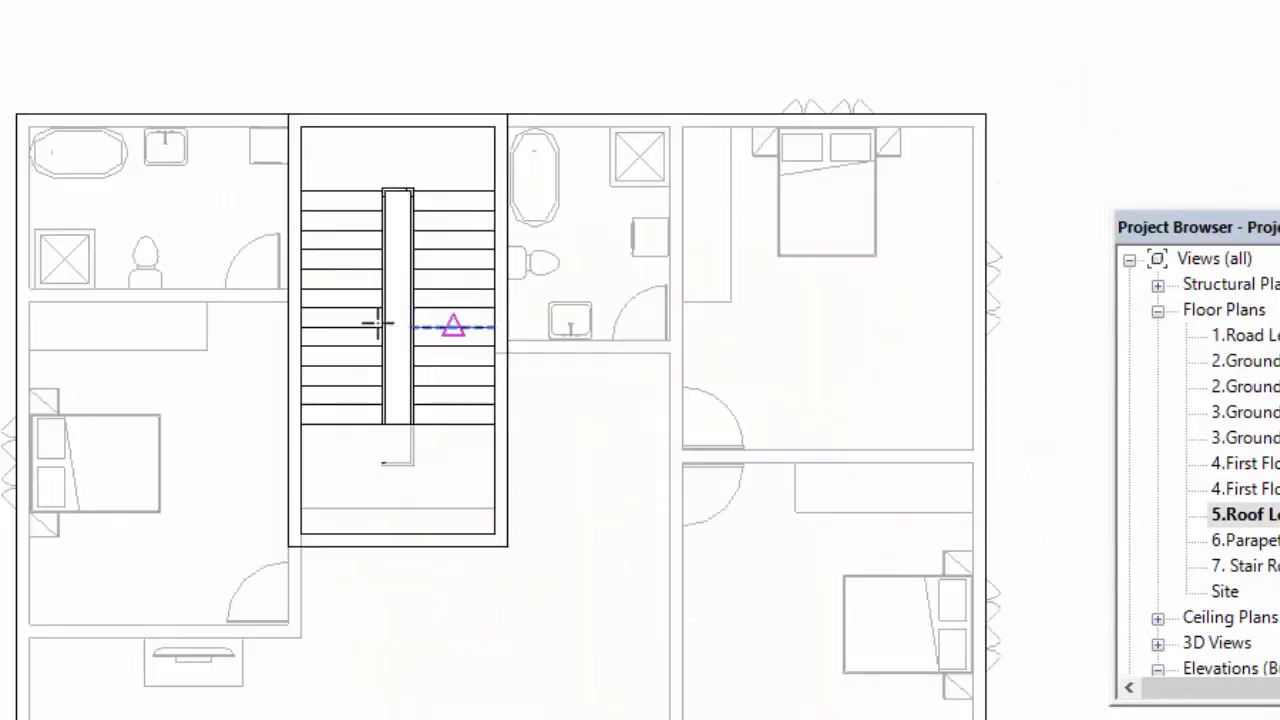
- Select the stair room's bottom wall, dismissing the 280 temporary dimension edit
{"action": "left_click", "coordinate": [297, 505]}
{"action": "scroll", "coordinate": [405, 636], "scroll_direction": "up", "scroll_amount": 2}
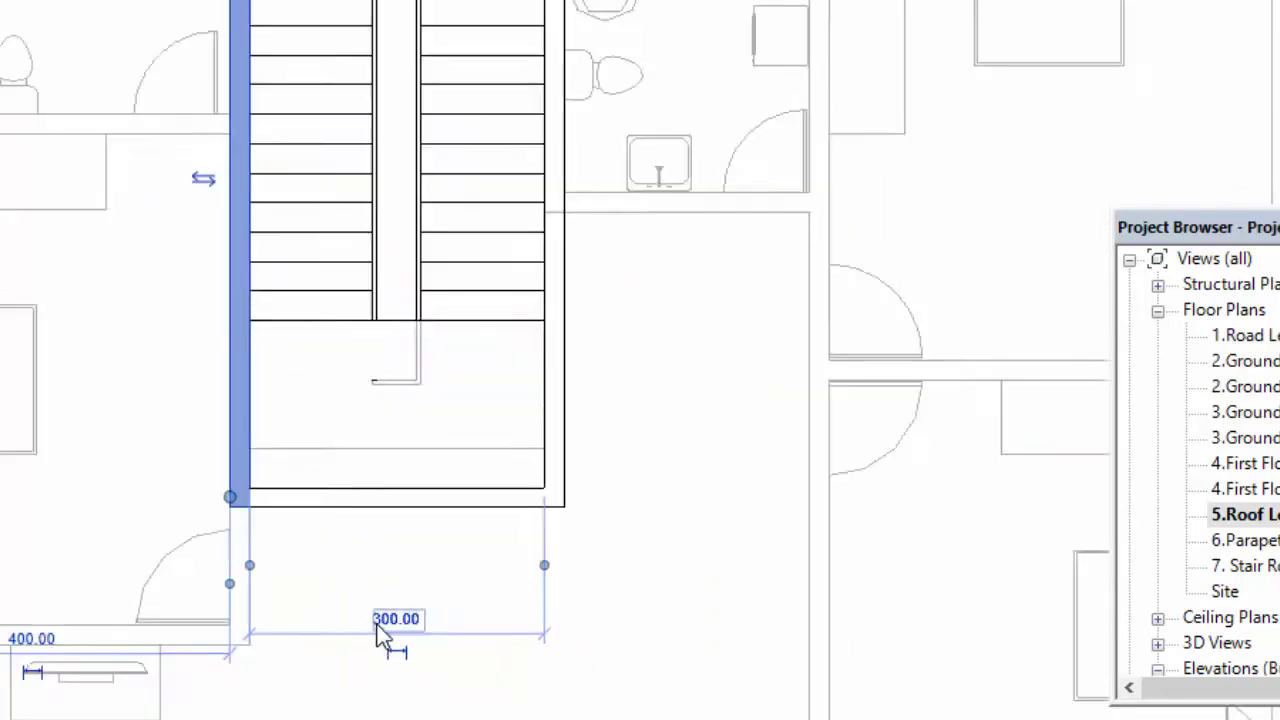
{"action": "scroll", "coordinate": [420, 625], "scroll_direction": "up", "scroll_amount": 1}
{"action": "left_click", "coordinate": [536, 458]}
{"action": "scroll", "coordinate": [548, 440], "scroll_direction": "down", "scroll_amount": 2}
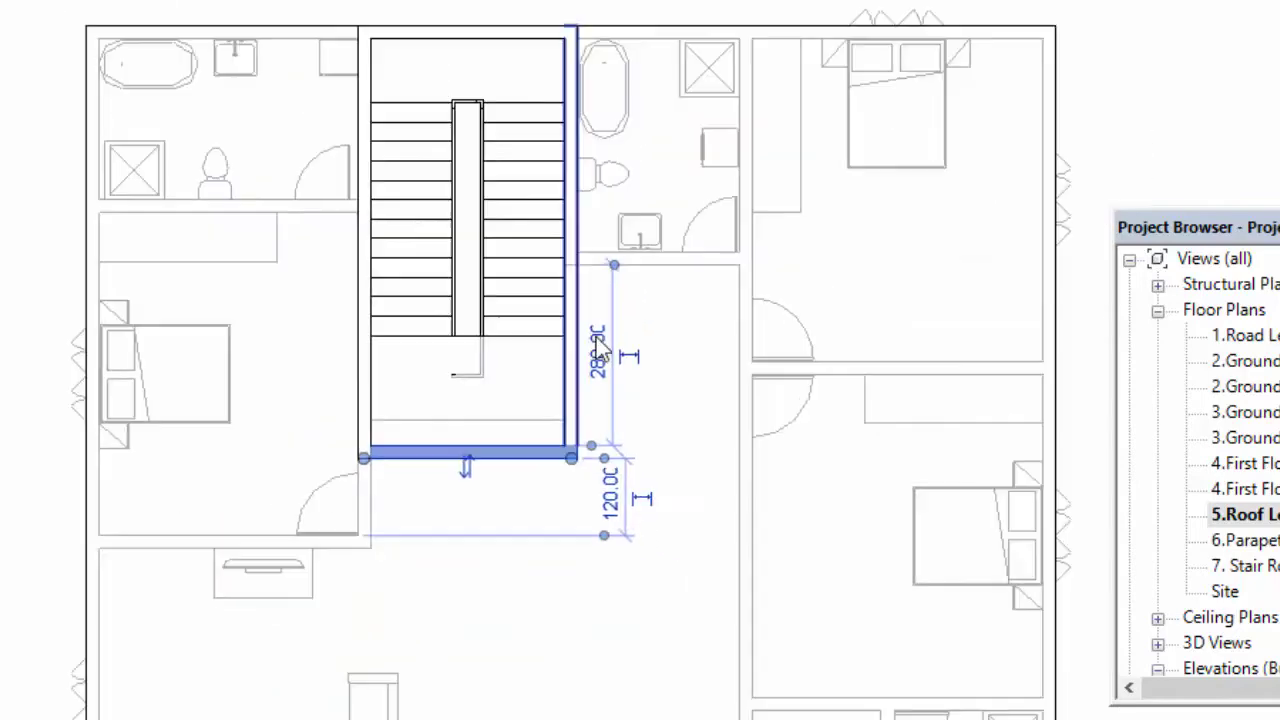
{"action": "scroll", "coordinate": [615, 400], "scroll_direction": "up", "scroll_amount": 2}
{"action": "key", "text": "Return"}
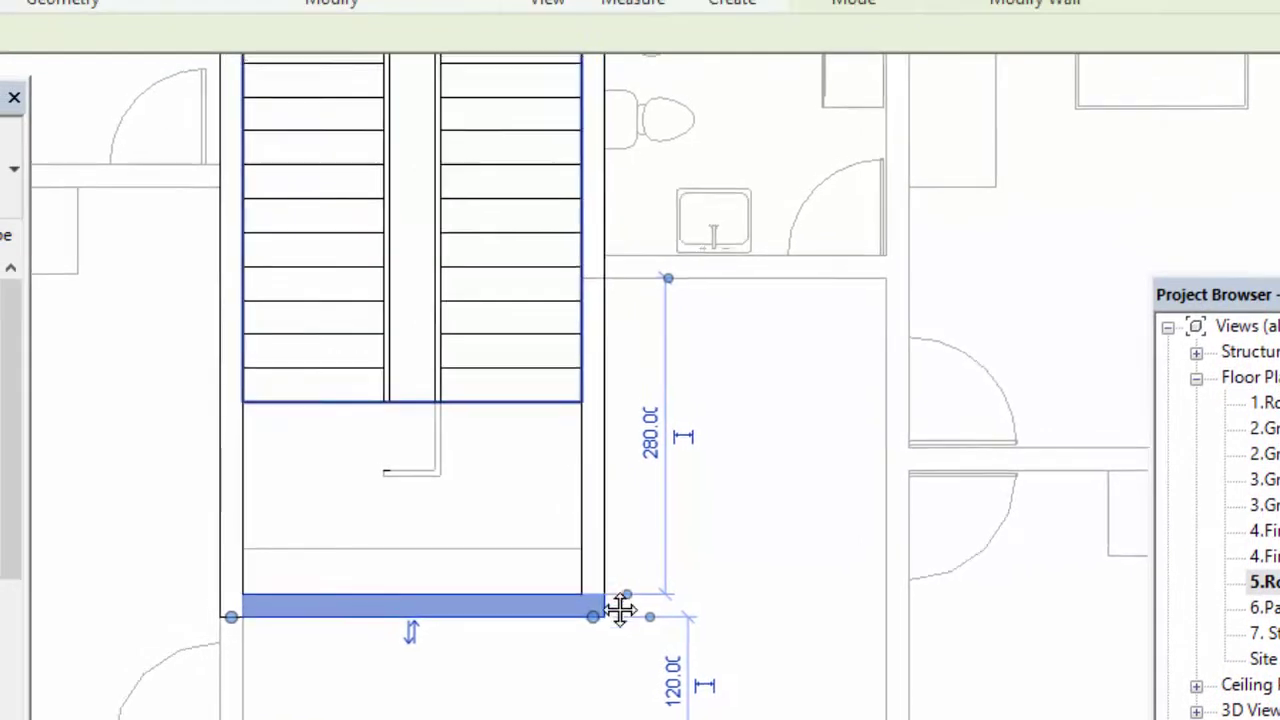
- Reattach its temporary dimension to the top wall and set the distance to 700
{"action": "middle_click_drag", "start_coordinate": [623, 608], "coordinate": [659, 719]}
{"action": "middle_click_drag", "start_coordinate": [576, 437], "coordinate": [691, 574]}
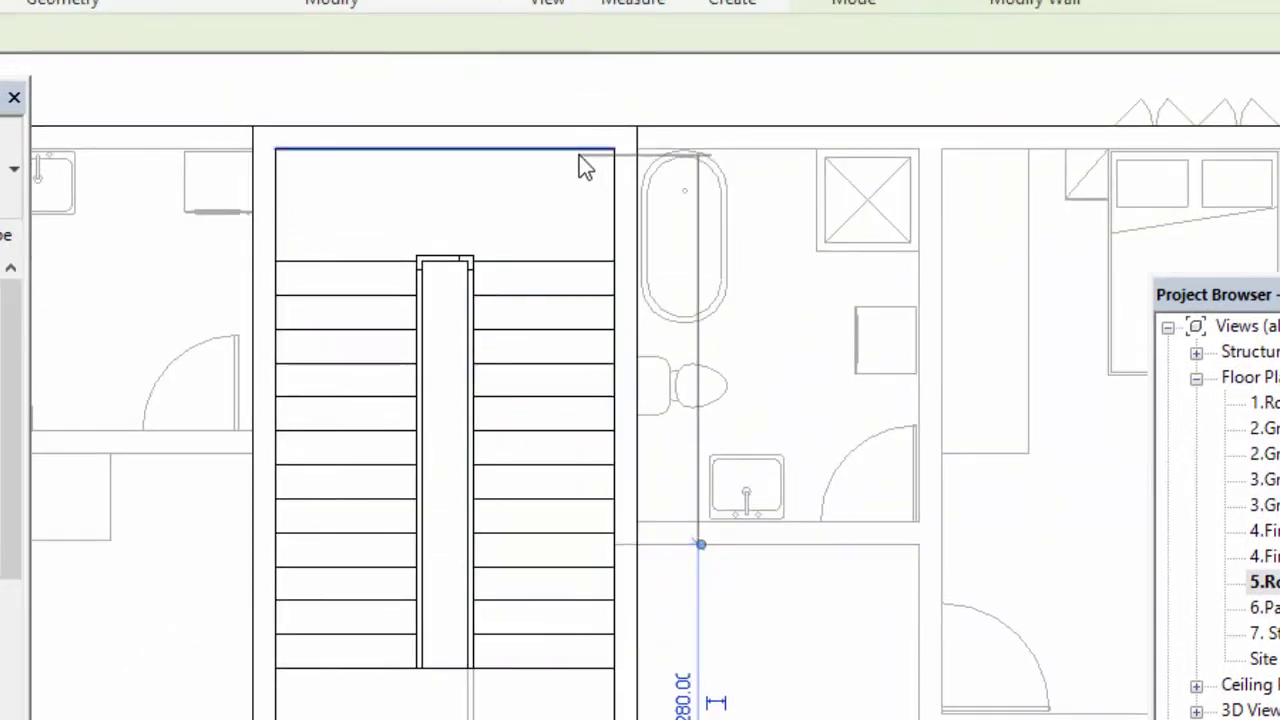
{"action": "scroll", "coordinate": [626, 400], "scroll_direction": "up", "scroll_amount": 1}
{"action": "scroll", "coordinate": [626, 400], "scroll_direction": "up", "scroll_amount": 1}
{"action": "type", "text": "700"}
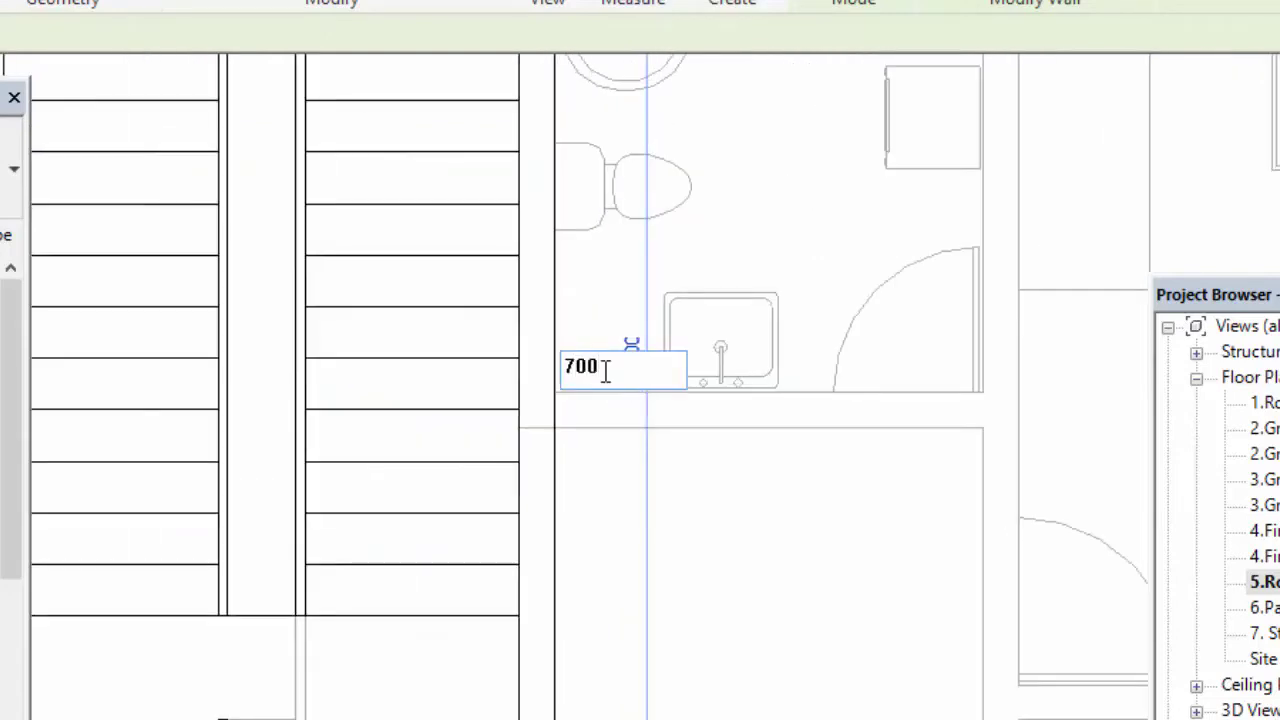
{"action": "key", "text": "Return"}
{"action": "scroll", "coordinate": [537, 523], "scroll_direction": "down", "scroll_amount": 3}
{"action": "scroll", "coordinate": [566, 469], "scroll_direction": "down", "scroll_amount": 1}
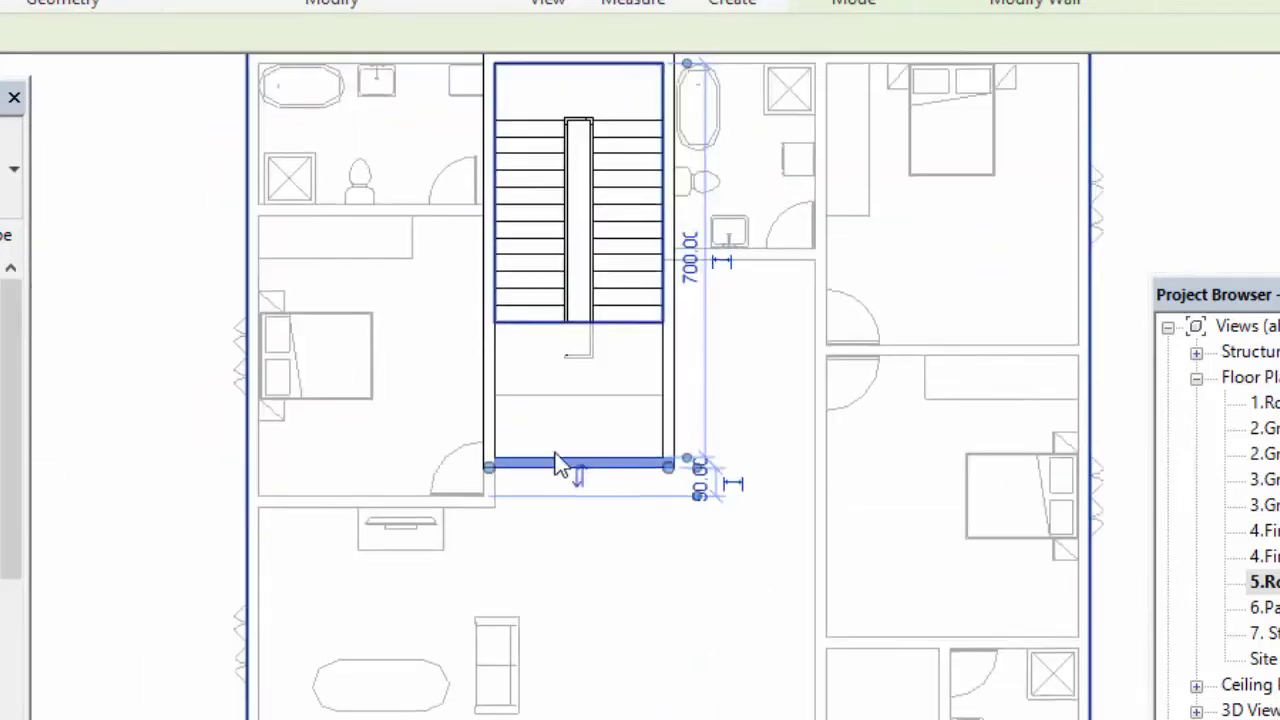
{"action": "key", "text": "Escape"}
{"action": "key", "text": "Escape"}
{"action": "middle_click_drag", "start_coordinate": [603, 346], "coordinate": [579, 459]}
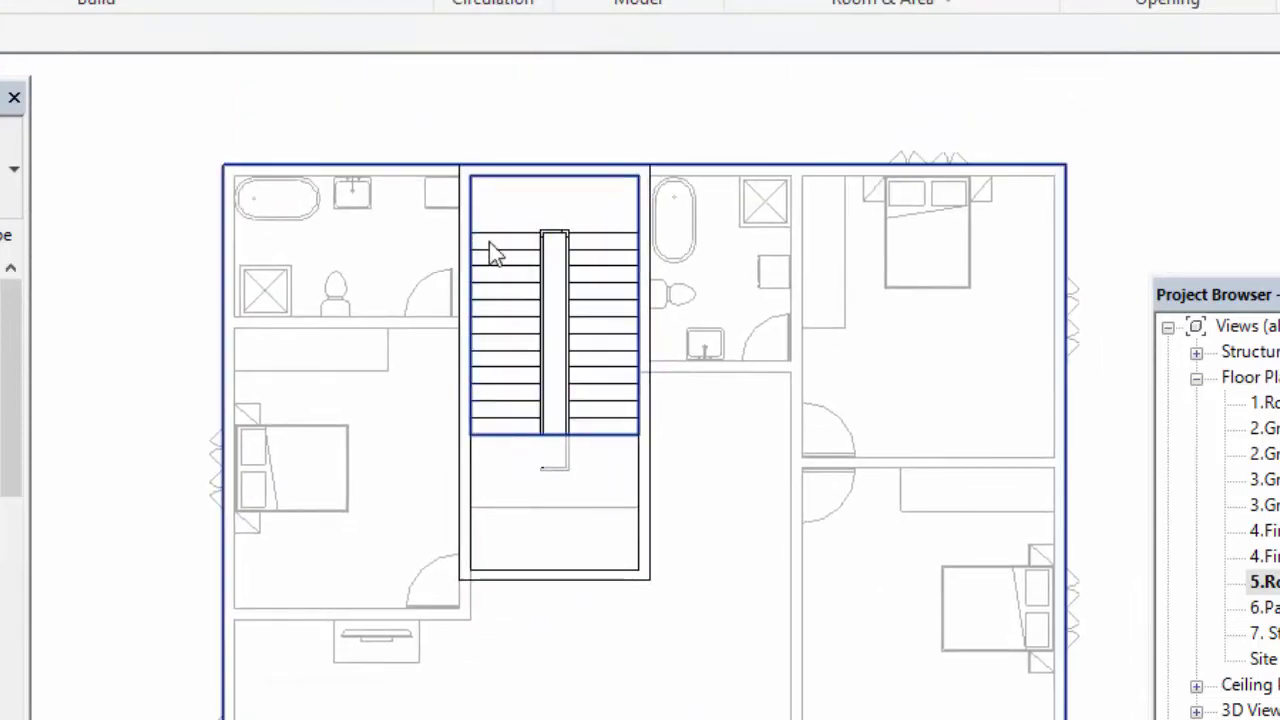
{"action": "key", "text": "ctrl+Tab"}
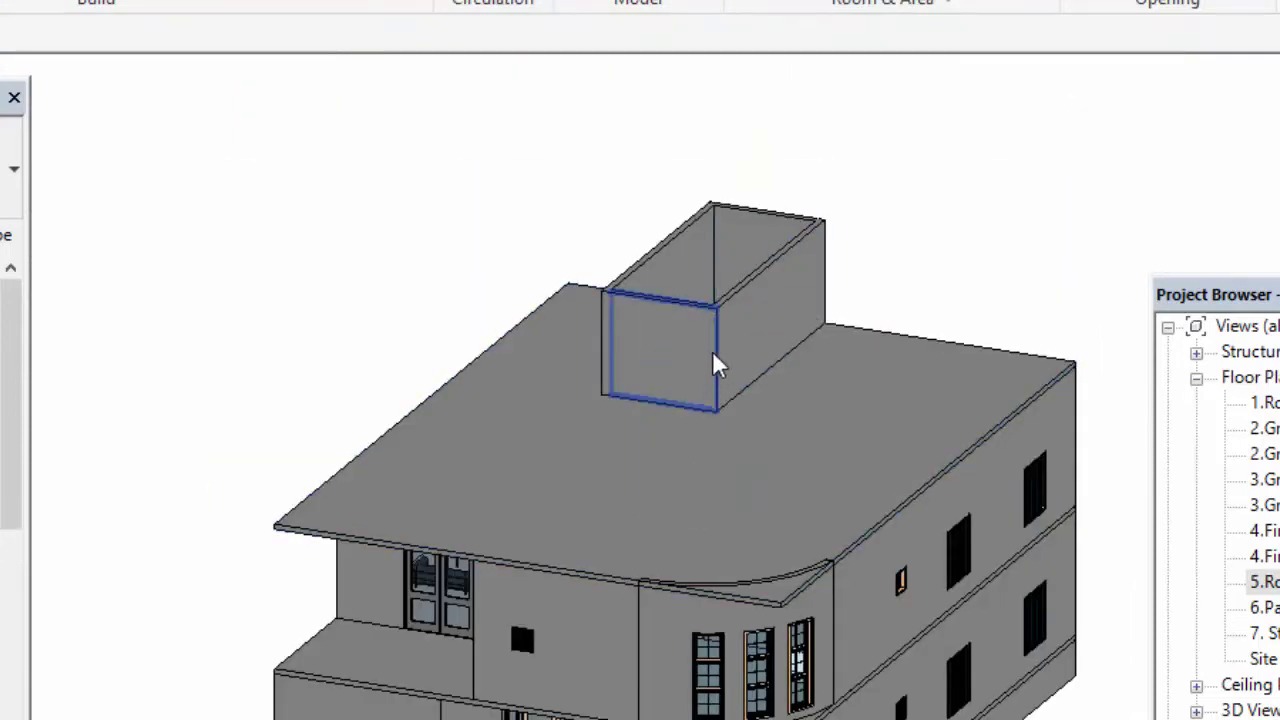
{"action": "scroll", "coordinate": [718, 318], "scroll_direction": "up", "scroll_amount": 2}
{"action": "scroll", "coordinate": [726, 335], "scroll_direction": "up", "scroll_amount": 3}
{"action": "scroll", "coordinate": [719, 343], "scroll_direction": "down", "scroll_amount": 4}
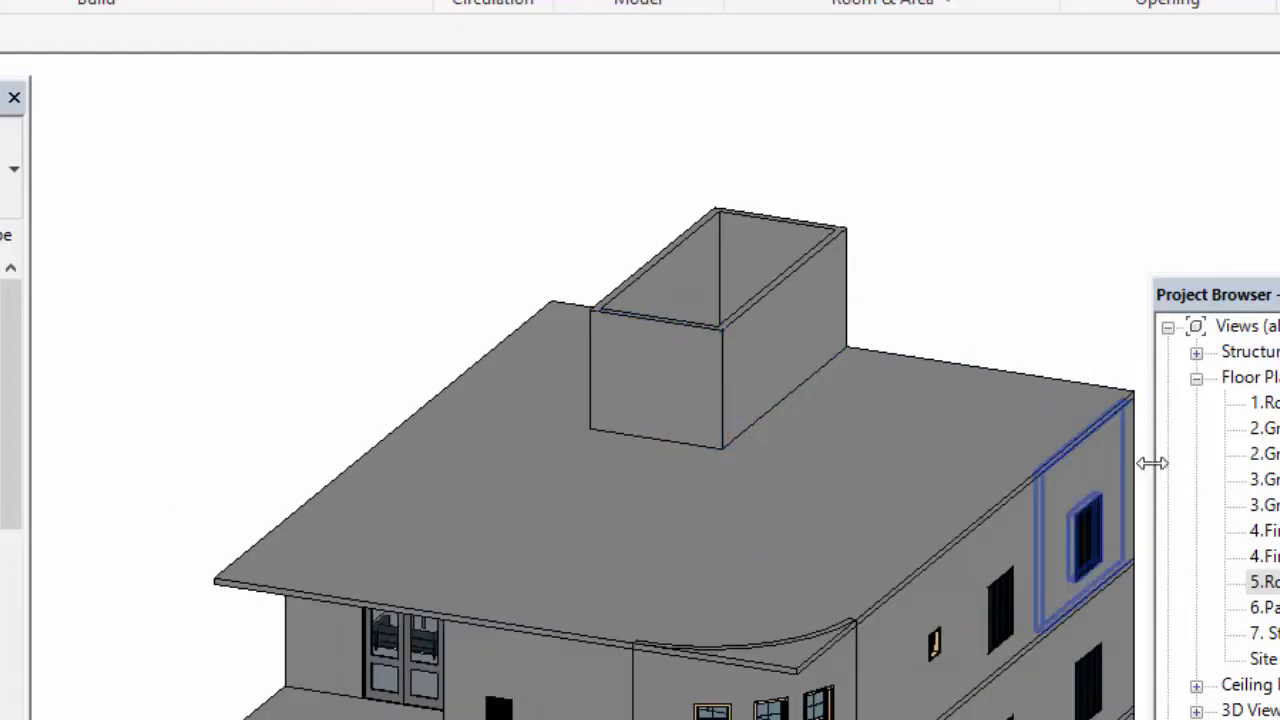
{"action": "double_click", "coordinate": [1104, 525]}
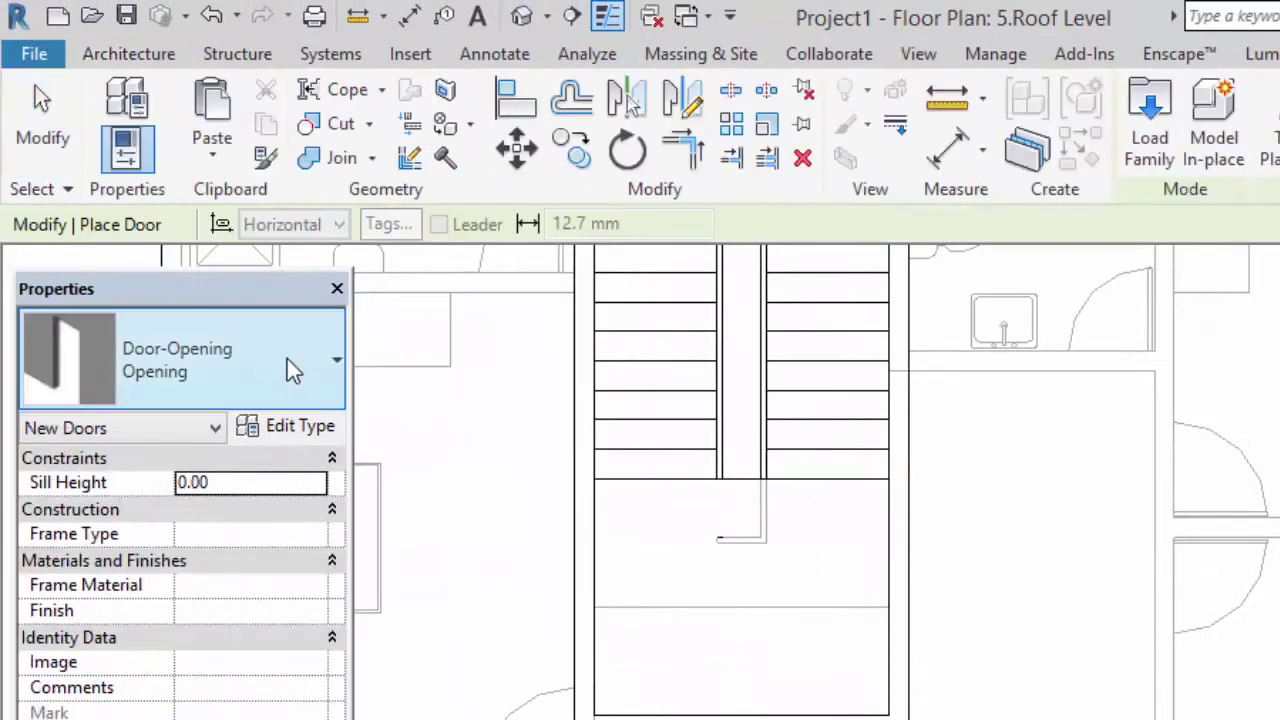
- Place a D1 100x230 four-panel wood interior door in the stair room wall, then start the Window tool
{"action": "left_click", "coordinate": [287, 359]}
{"action": "scroll", "coordinate": [170, 600], "scroll_direction": "down", "scroll_amount": 1}
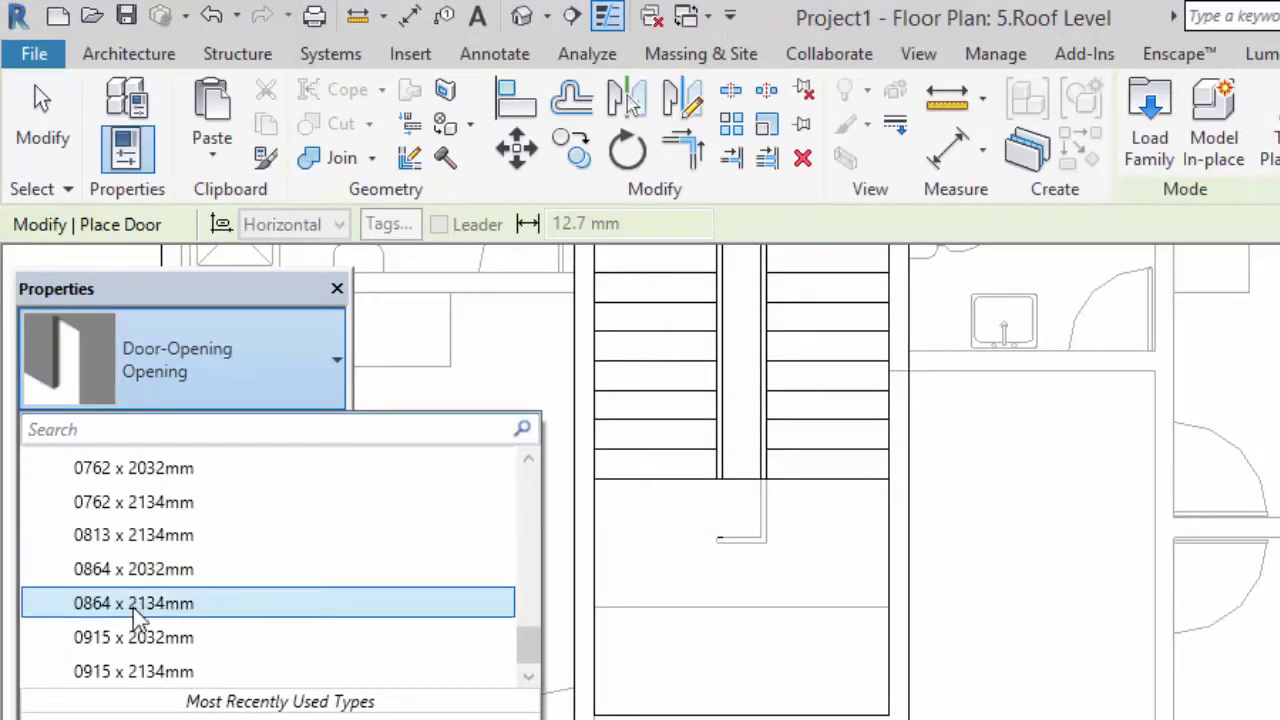
{"action": "scroll", "coordinate": [130, 605], "scroll_direction": "up", "scroll_amount": 3}
{"action": "scroll", "coordinate": [127, 604], "scroll_direction": "up", "scroll_amount": 3}
{"action": "scroll", "coordinate": [120, 590], "scroll_direction": "up", "scroll_amount": 2}
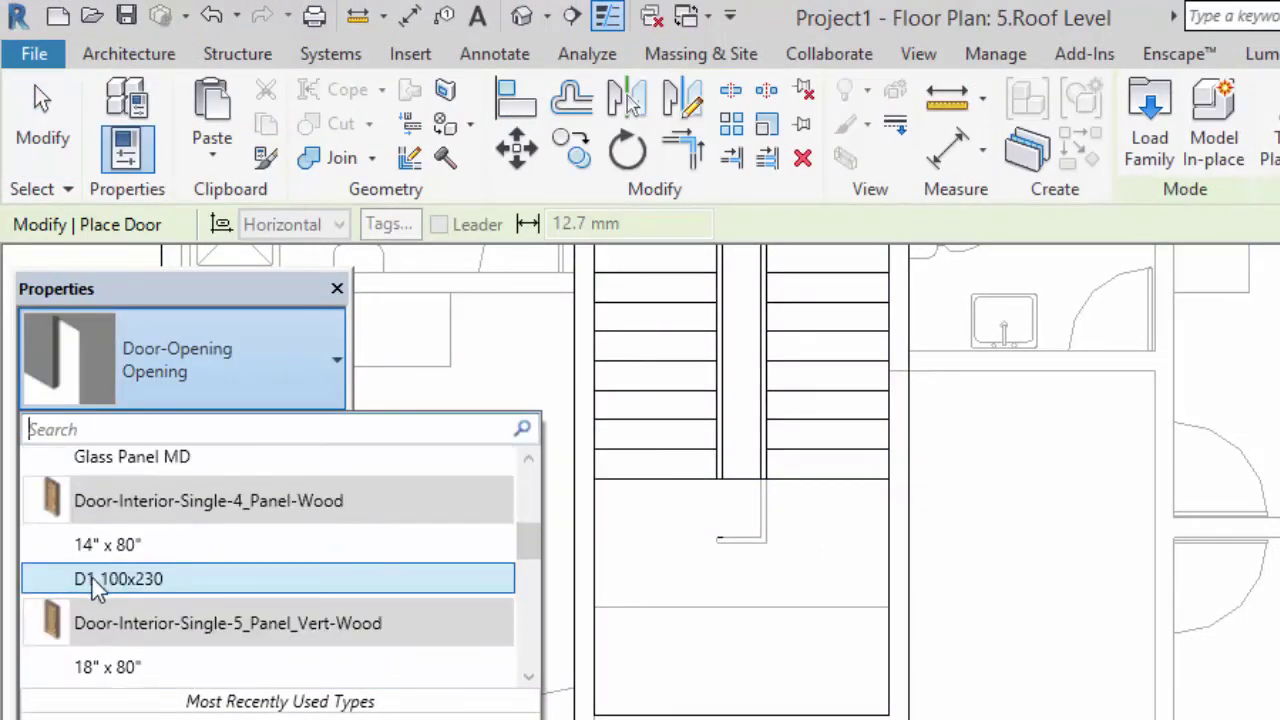
{"action": "scroll", "coordinate": [100, 575], "scroll_direction": "up", "scroll_amount": 3}
{"action": "scroll", "coordinate": [96, 555], "scroll_direction": "up", "scroll_amount": 4}
{"action": "scroll", "coordinate": [105, 568], "scroll_direction": "down", "scroll_amount": 3}
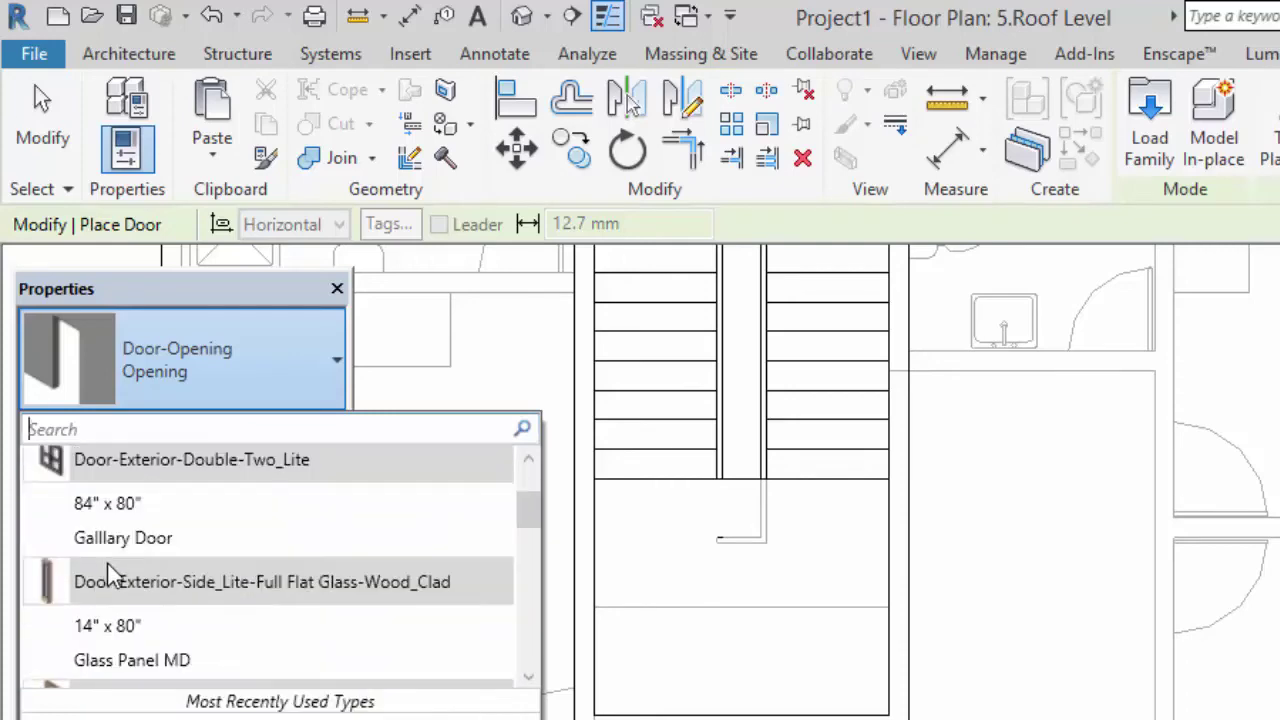
{"action": "scroll", "coordinate": [114, 560], "scroll_direction": "down", "scroll_amount": 2}
{"action": "left_click", "coordinate": [114, 491]}
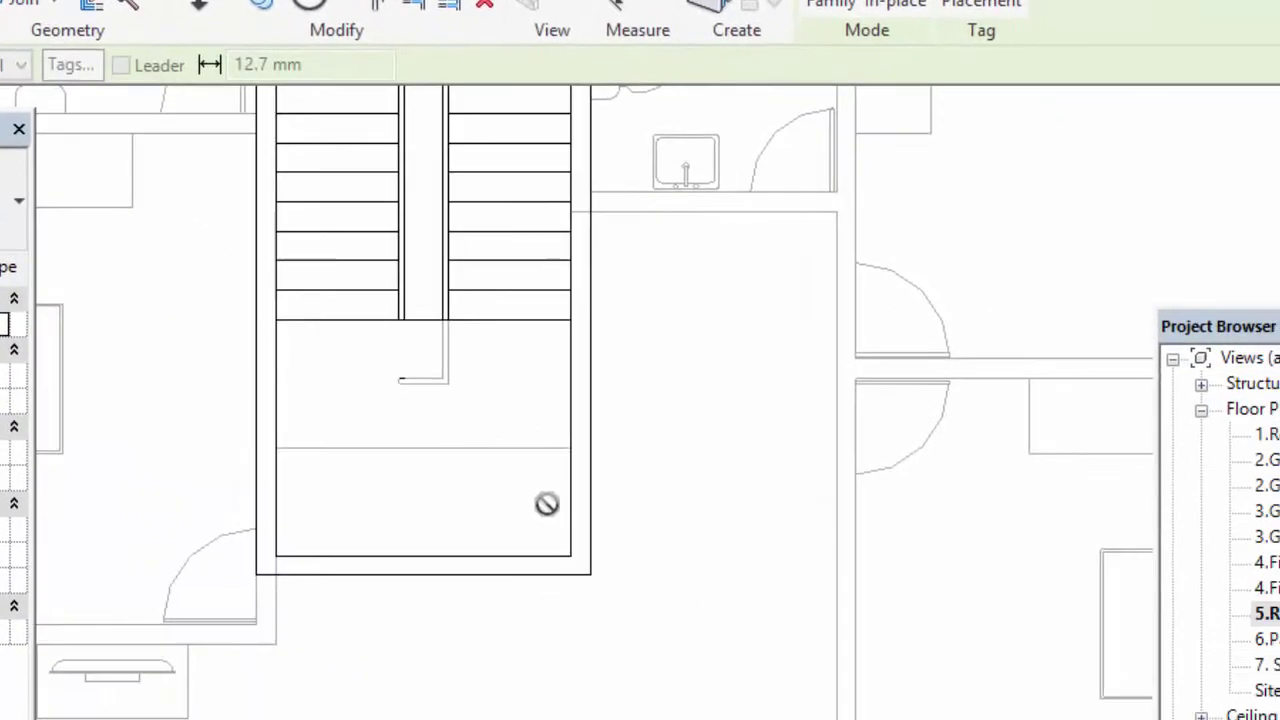
{"action": "left_click", "coordinate": [592, 491]}
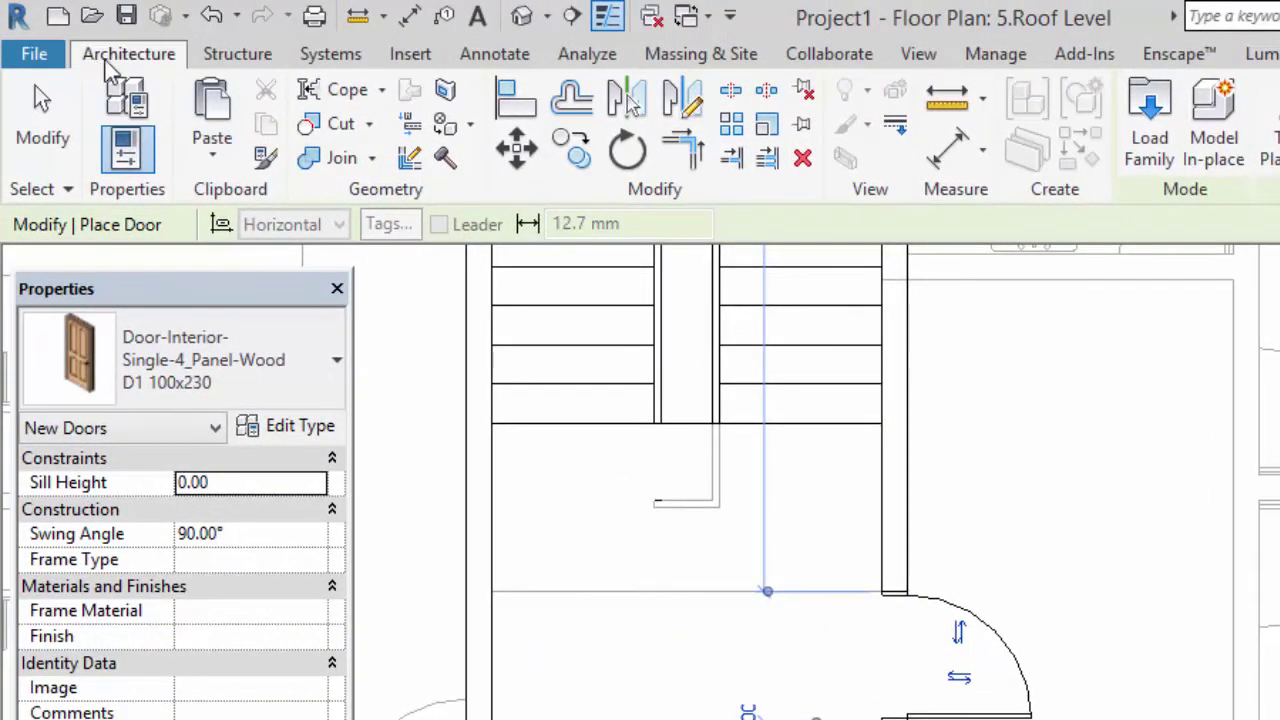
{"action": "left_click", "coordinate": [120, 56]}
{"action": "left_click", "coordinate": [255, 160]}
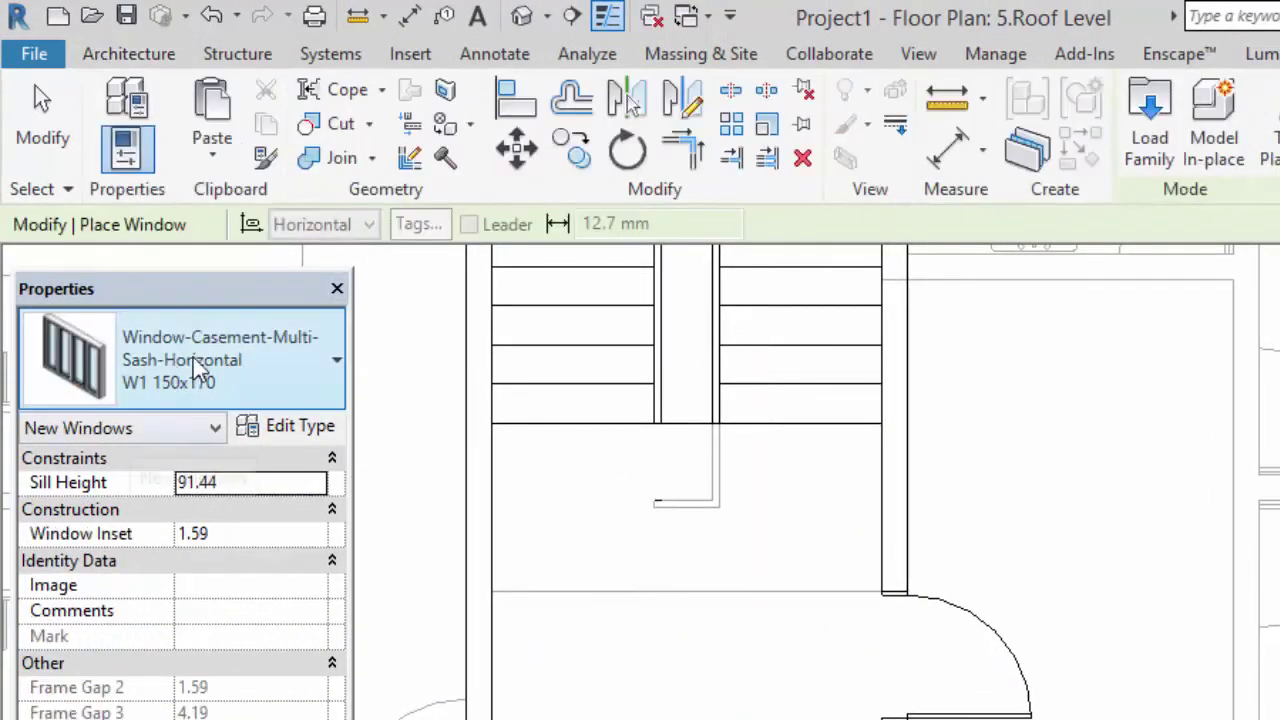
- Place a casement window in the stair room's front wall
{"action": "left_click", "coordinate": [220, 368]}
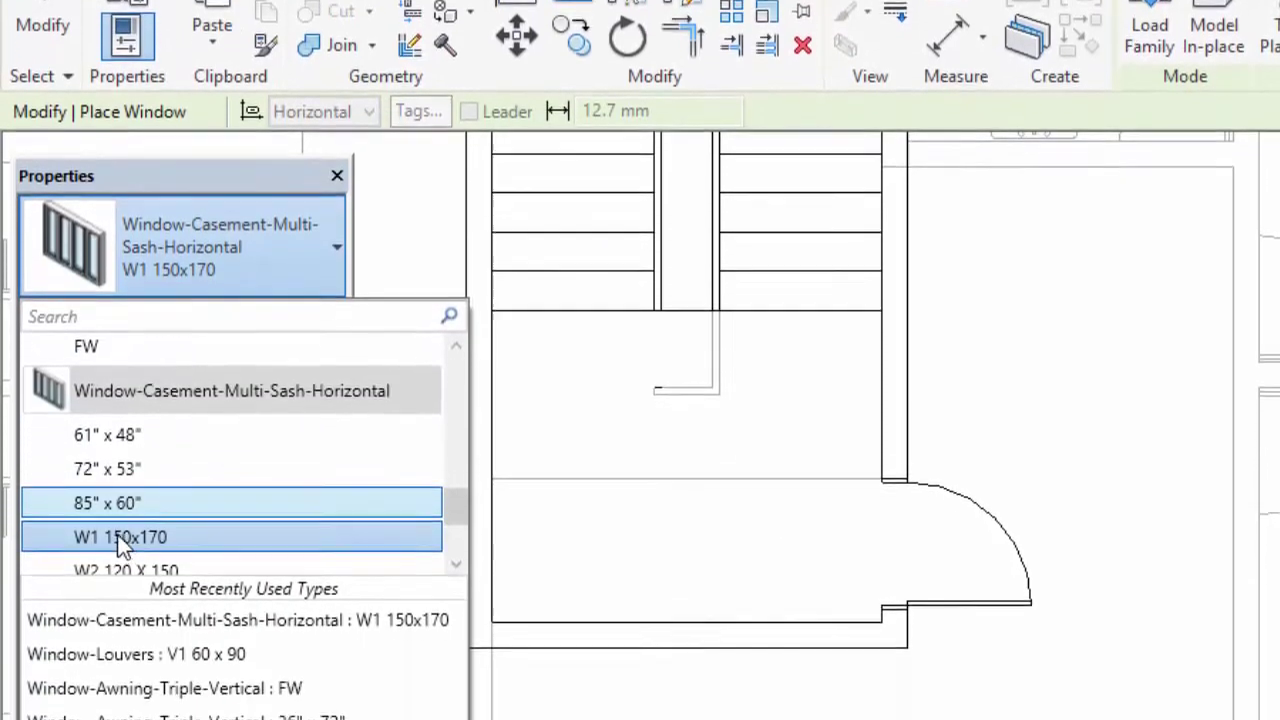
{"action": "left_click", "coordinate": [120, 540]}
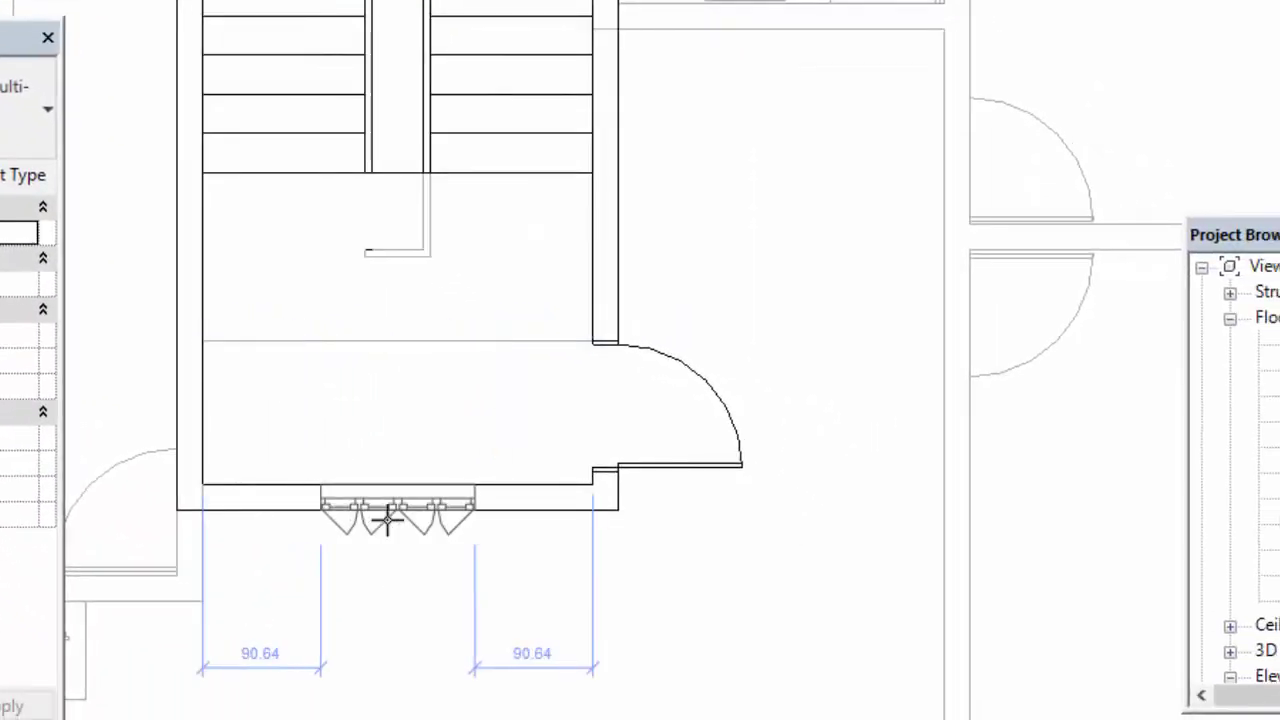
{"action": "left_click", "coordinate": [388, 520]}
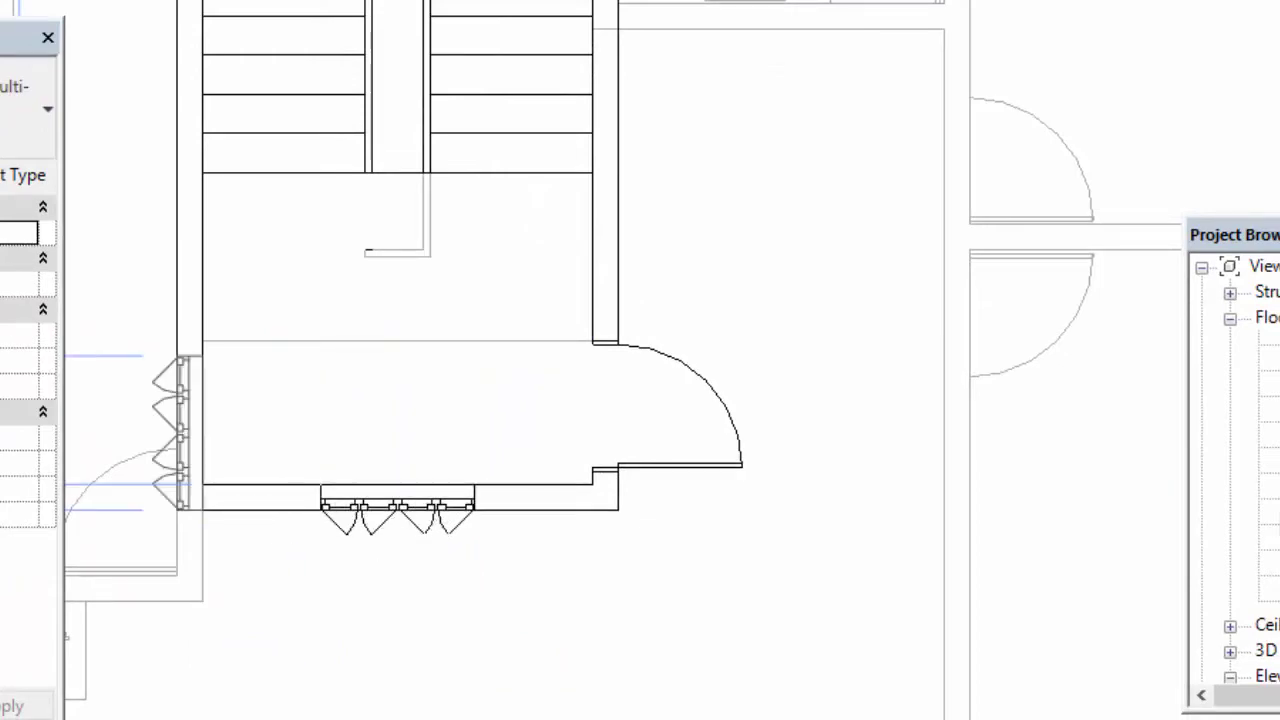
{"action": "key", "text": "Escape"}
{"action": "key", "text": "Escape"}
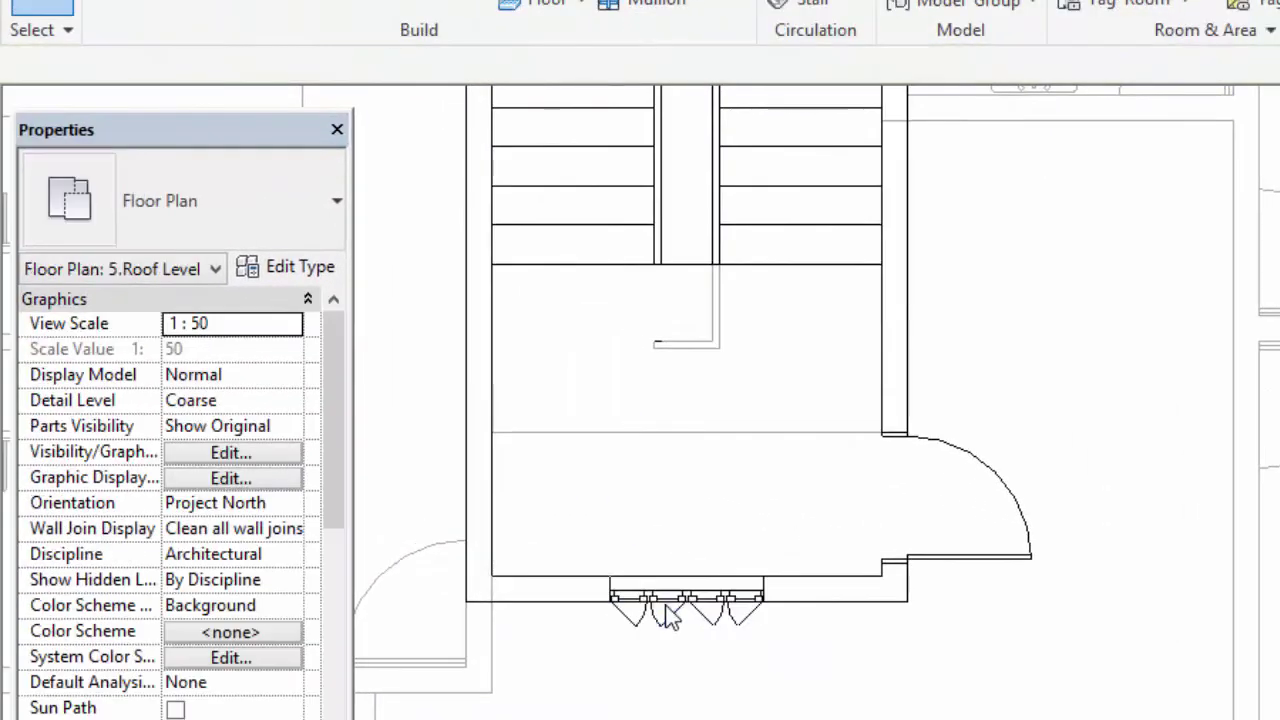
- Set the window's sill height to 50 in Properties
{"action": "left_click", "coordinate": [655, 594]}
{"action": "left_click", "coordinate": [223, 361]}
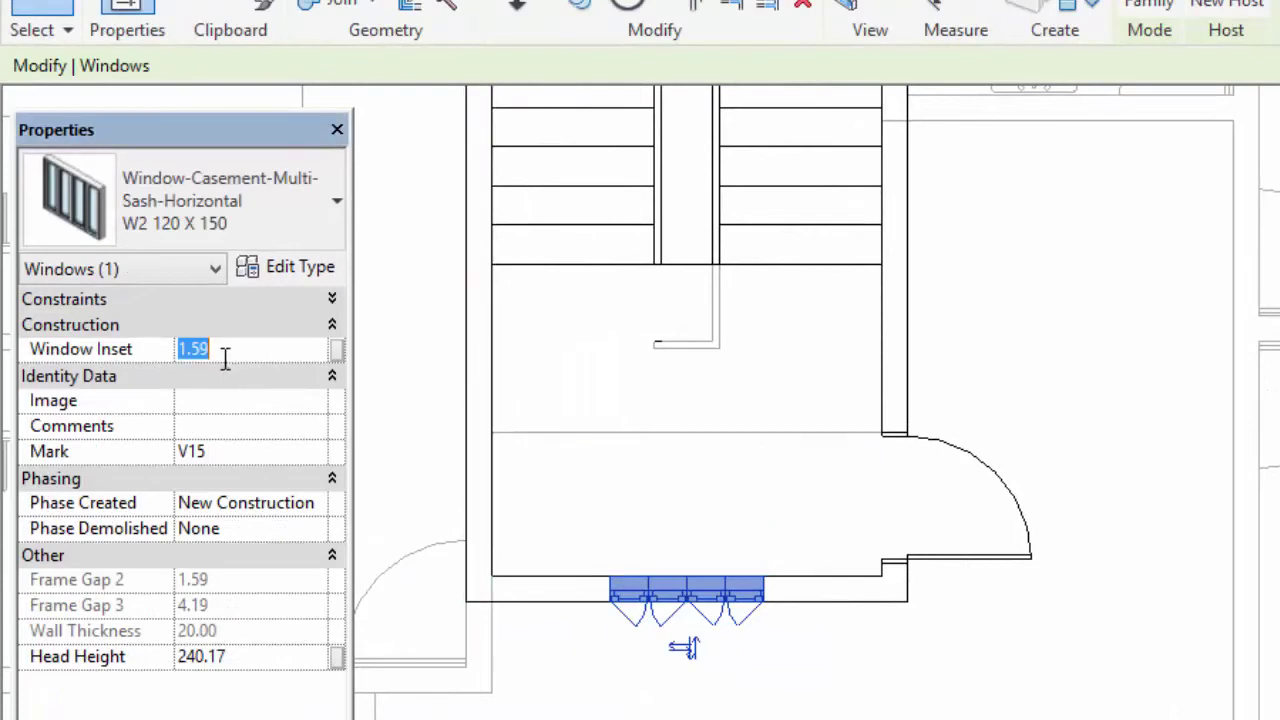
{"action": "key", "text": "Escape"}
{"action": "left_click", "coordinate": [664, 622]}
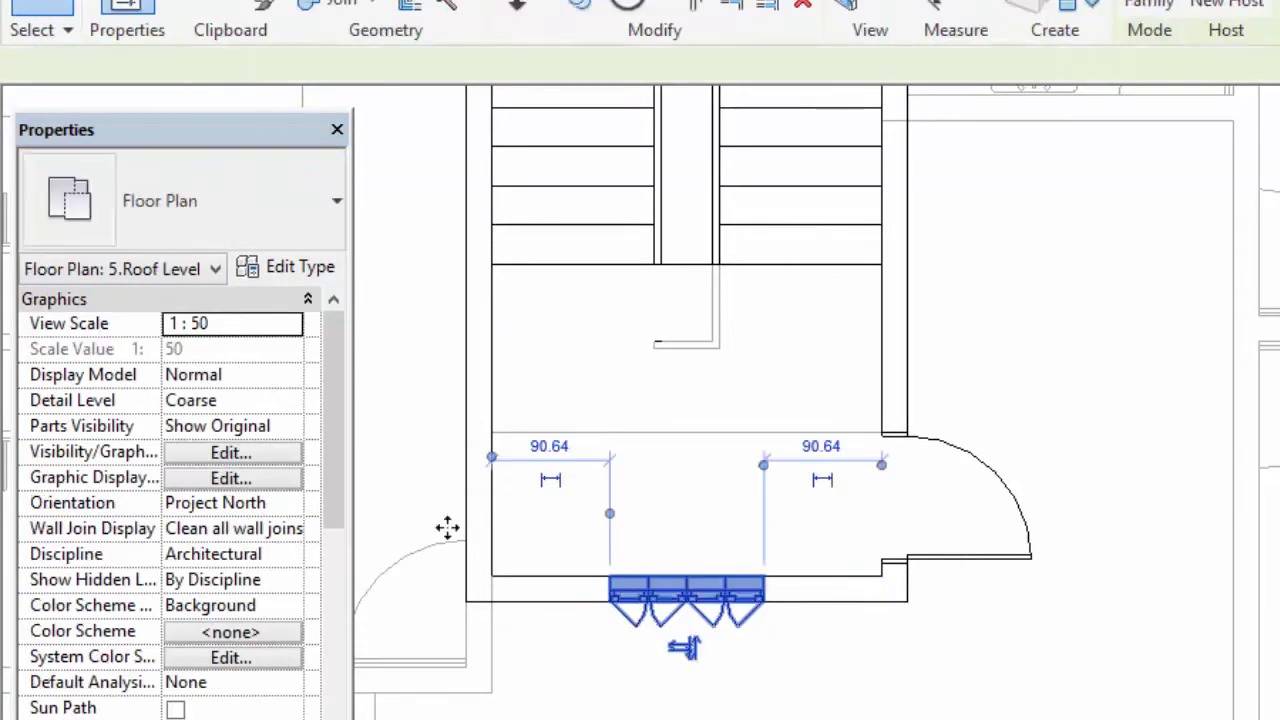
{"action": "left_click", "coordinate": [315, 303]}
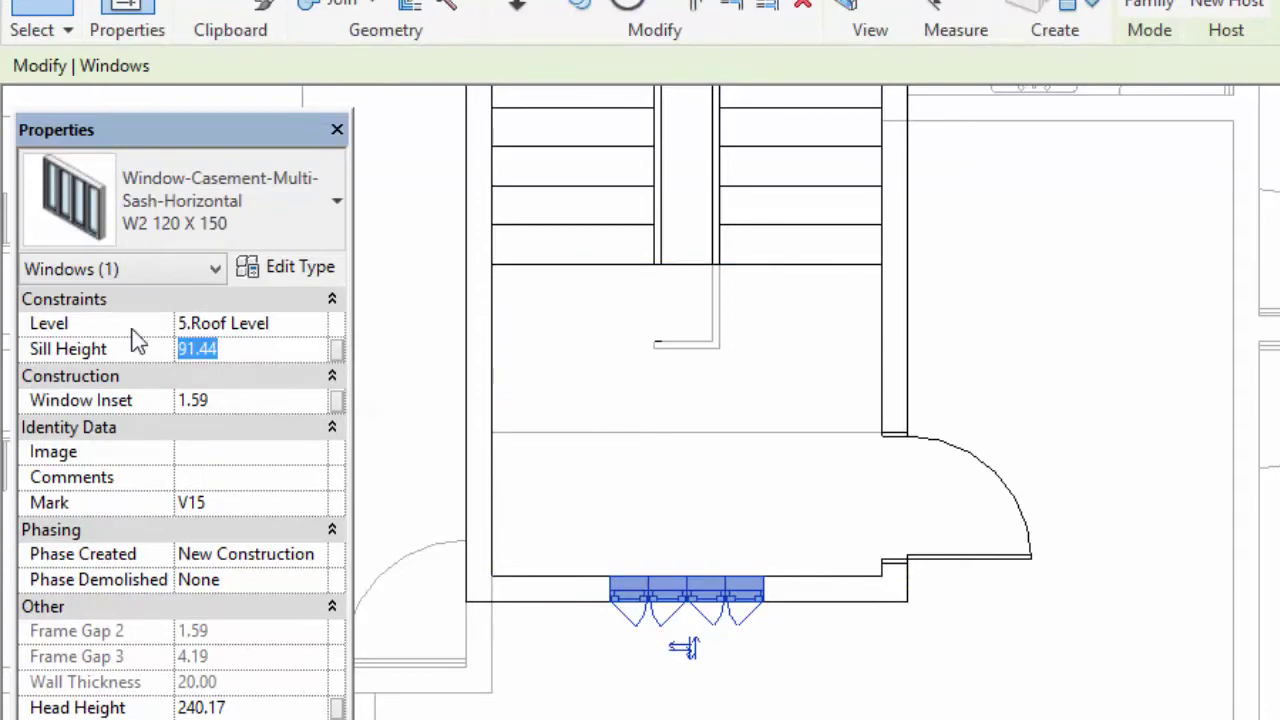
{"action": "type", "text": "50"}
{"action": "key", "text": "Return"}
{"action": "left_click", "coordinate": [435, 168]}
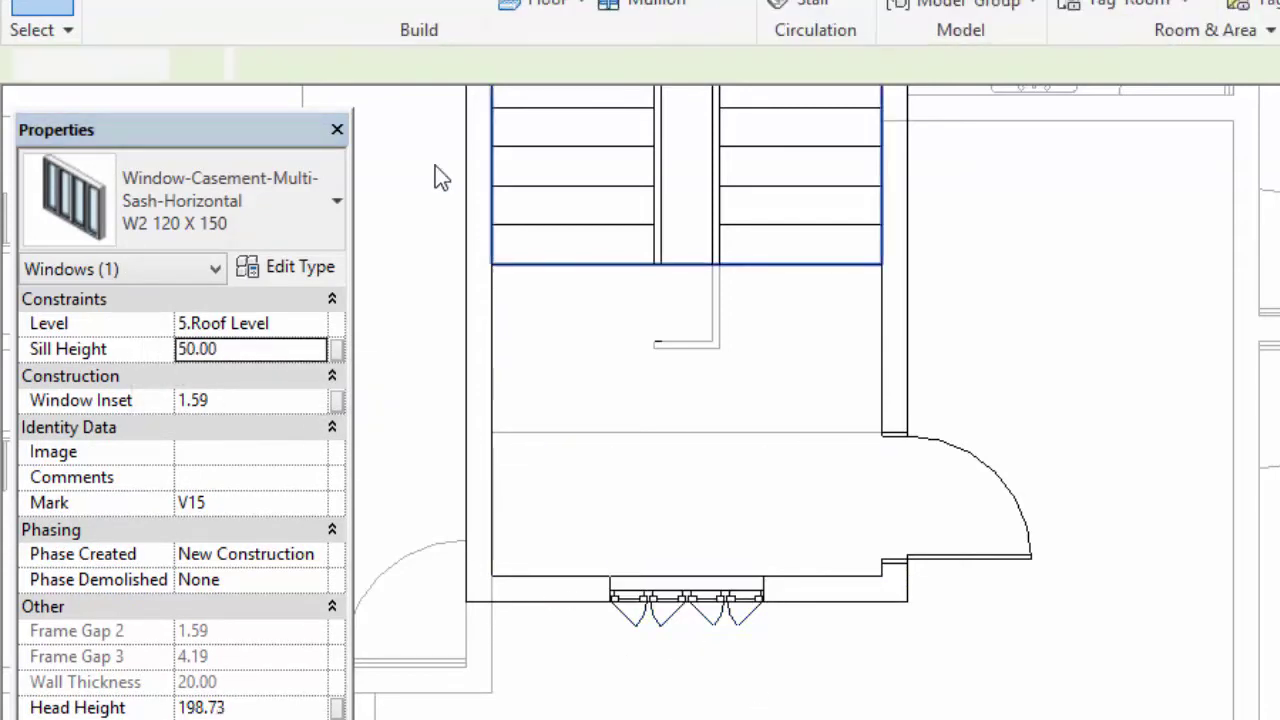
- In the default 3D view, orbit to look down into the rooftop stair room
{"action": "left_click", "coordinate": [607, 4]}
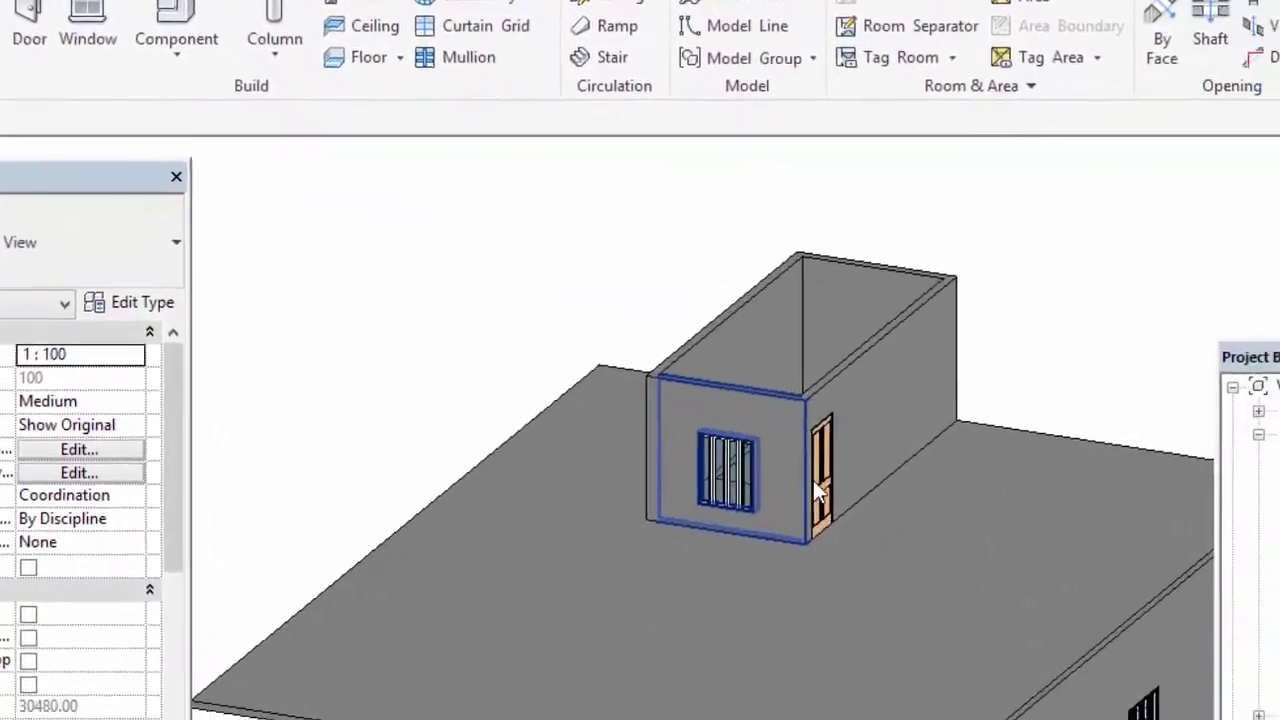
{"action": "left_click", "coordinate": [818, 480]}
{"action": "mouse_move", "coordinate": [813, 480]}
{"action": "middle_mouse_down", "text": "shift"}
{"action": "mouse_move", "coordinate": [676, 632]}
{"action": "mouse_move", "coordinate": [808, 511]}
{"action": "mouse_move", "coordinate": [789, 594]}
{"action": "mouse_move", "coordinate": [757, 520]}
{"action": "mouse_move", "coordinate": [814, 553]}
{"action": "middle_mouse_up", "text": "shift"}
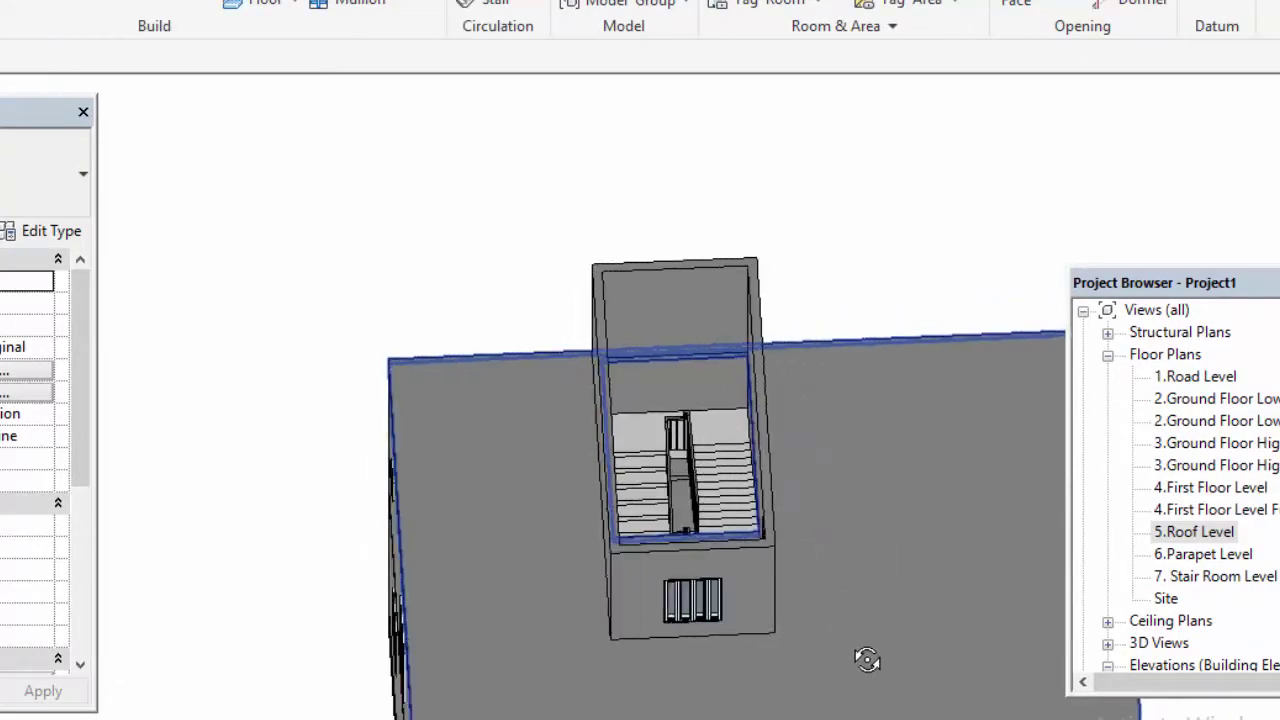
{"action": "middle_click_drag", "start_coordinate": [860, 586], "coordinate": [837, 594], "text": "shift"}
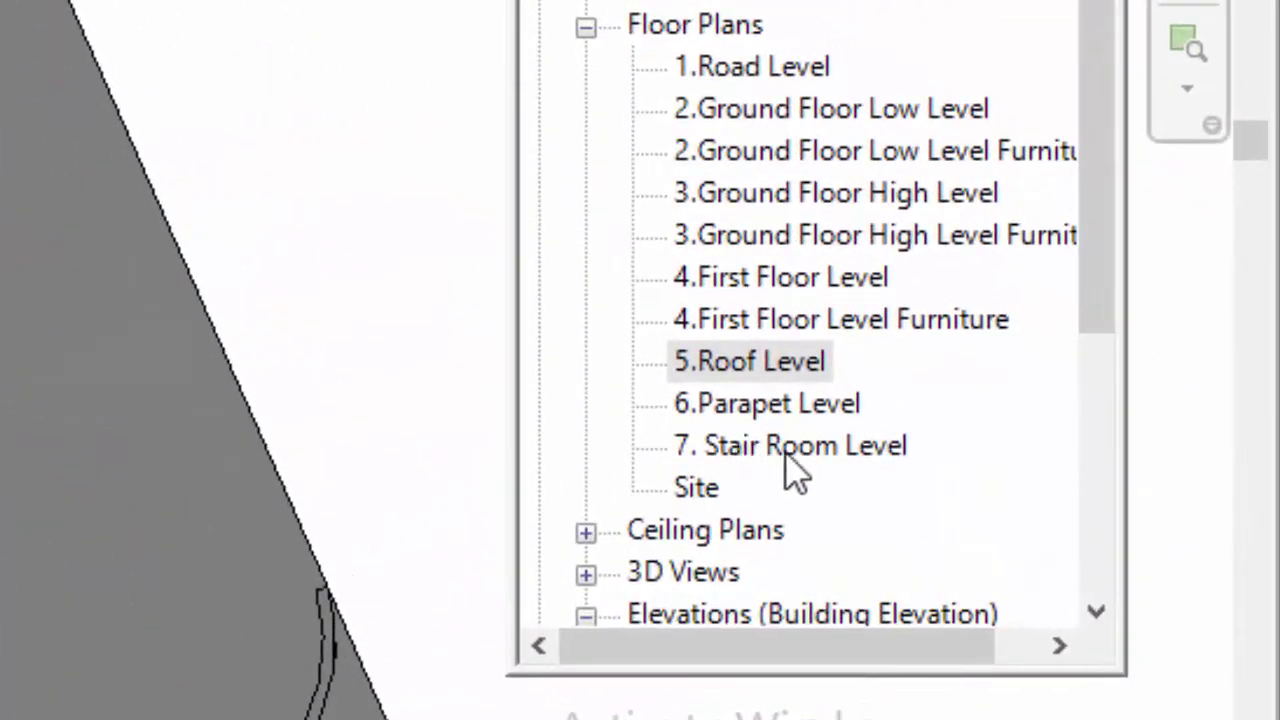
- Open the 7. Stair Room Level plan, set underlay base to 5.Roof Level, and center the stair room
{"action": "double_click", "coordinate": [806, 458]}
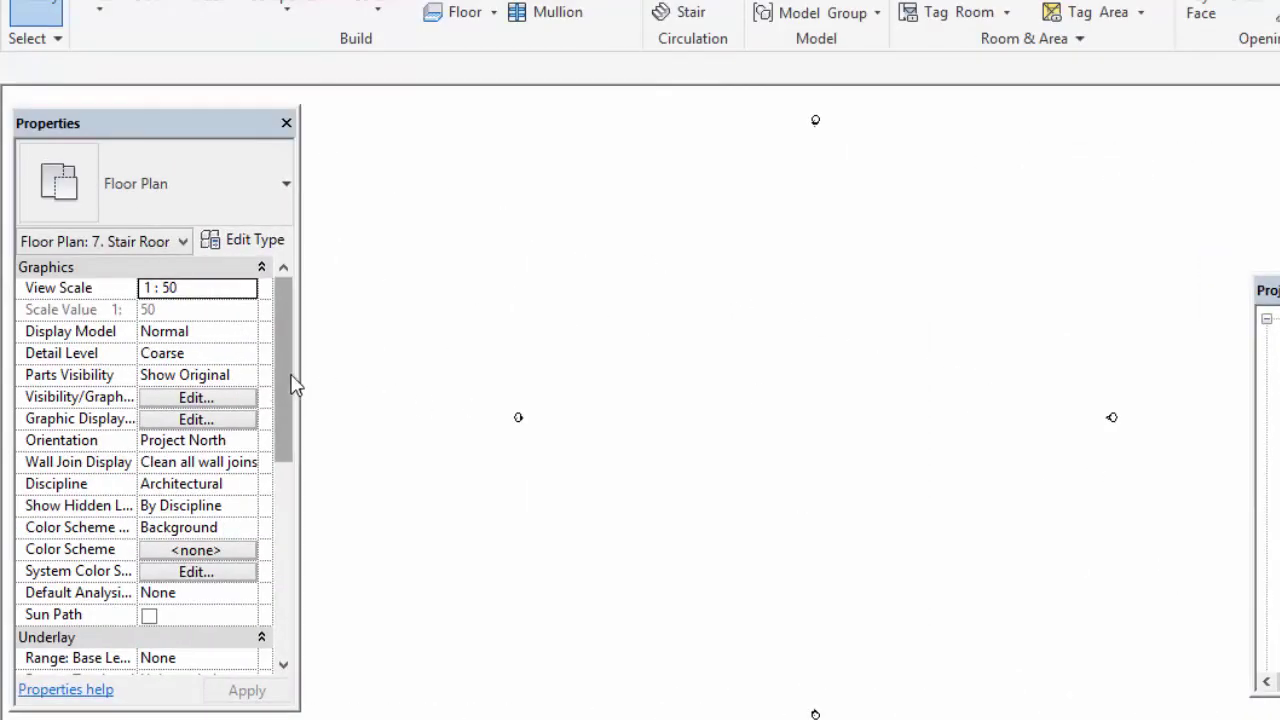
{"action": "scroll", "coordinate": [280, 382], "scroll_direction": "down", "scroll_amount": 2}
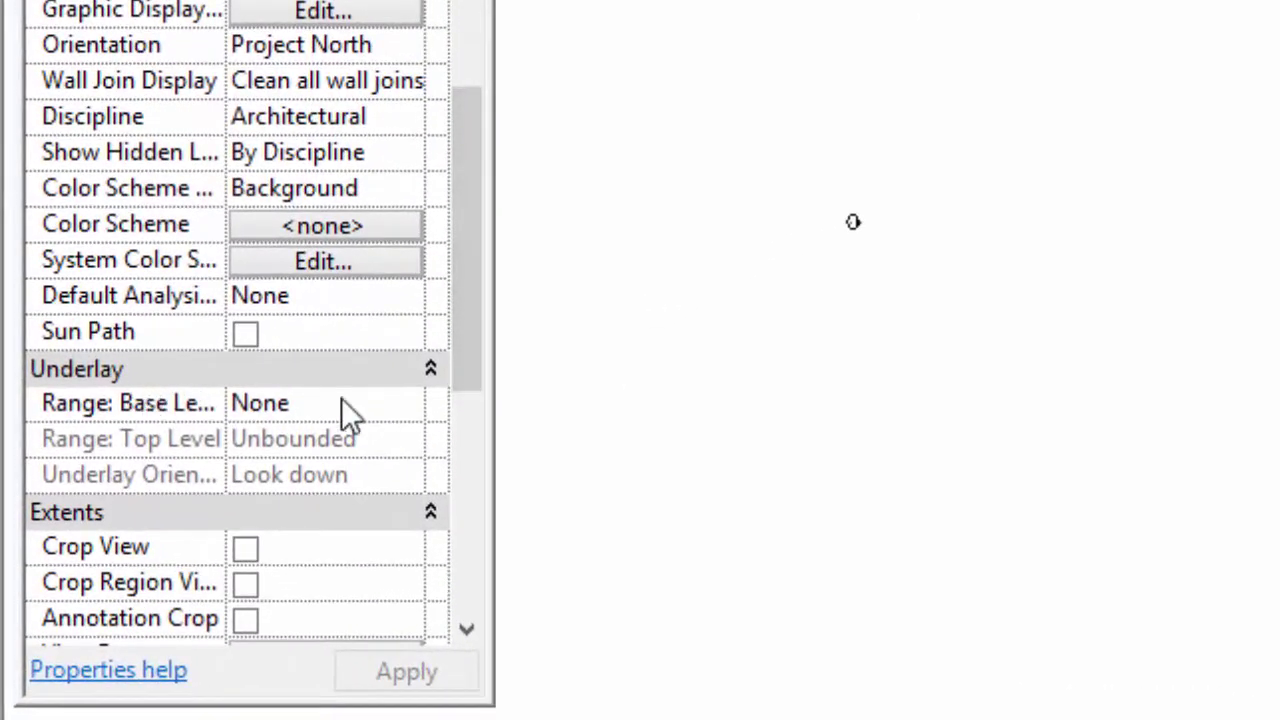
{"action": "left_click", "coordinate": [404, 410]}
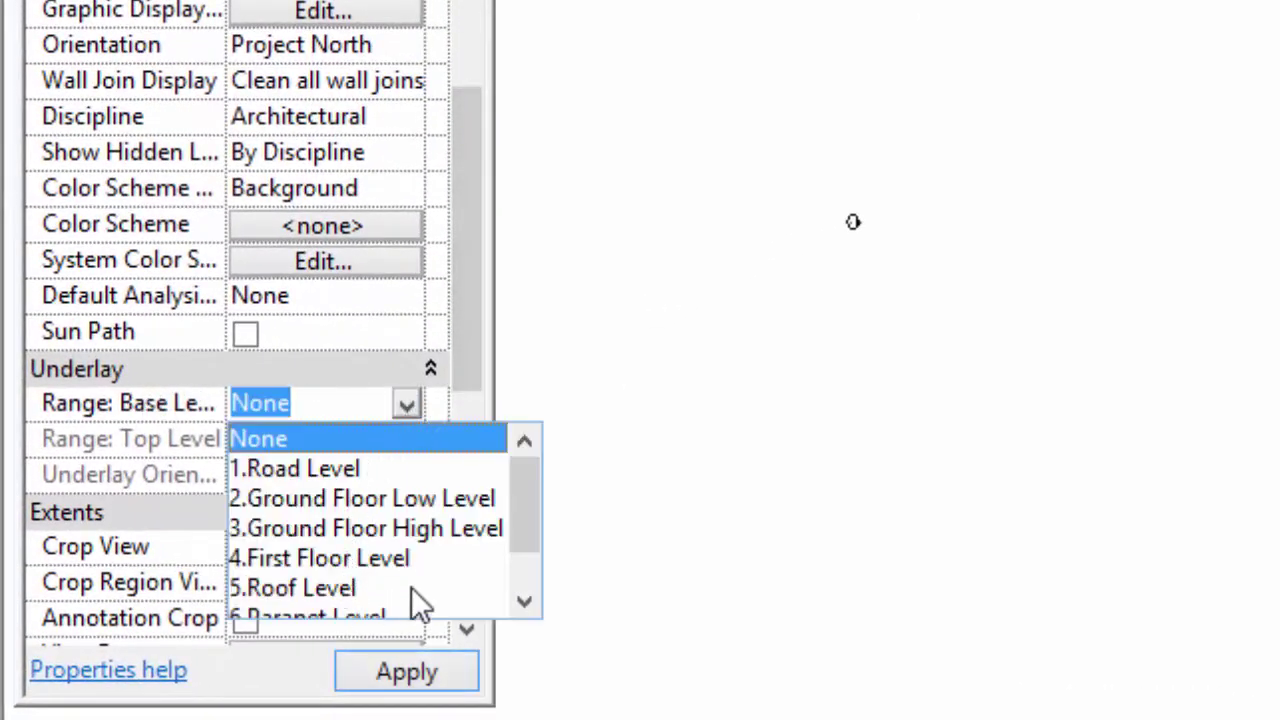
{"action": "left_click_drag", "start_coordinate": [530, 505], "coordinate": [529, 527]}
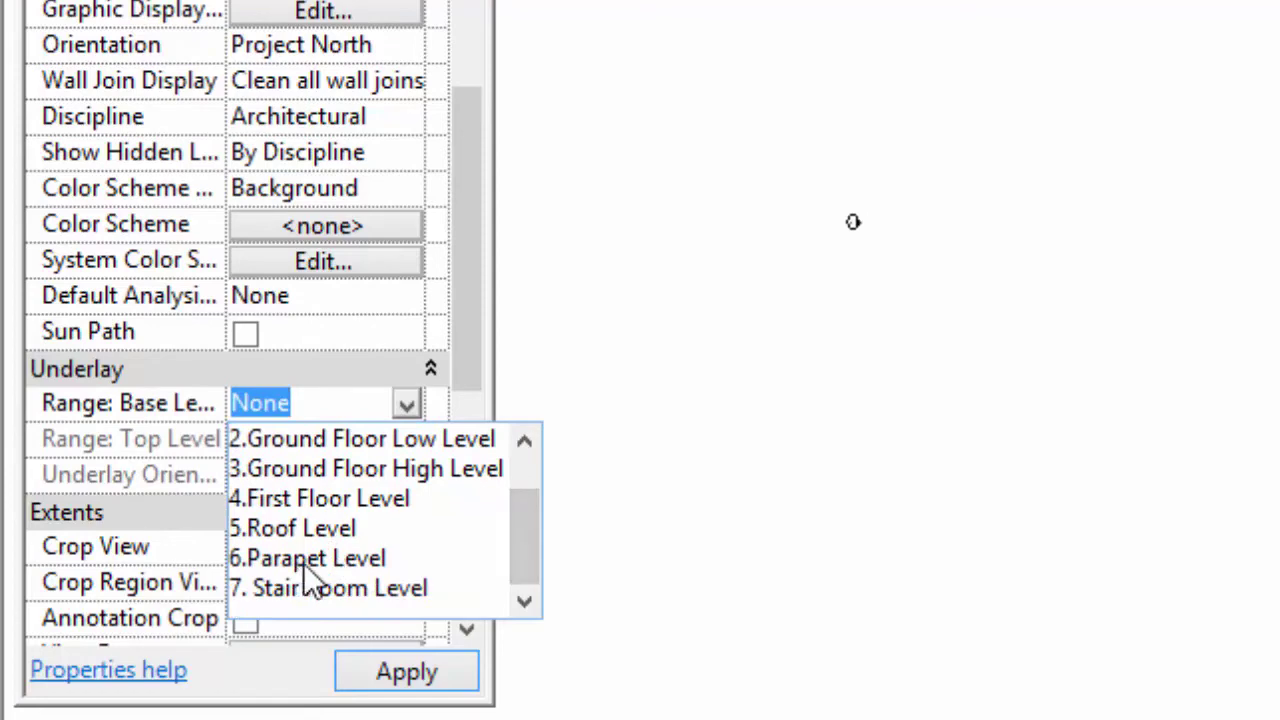
{"action": "left_click", "coordinate": [318, 532]}
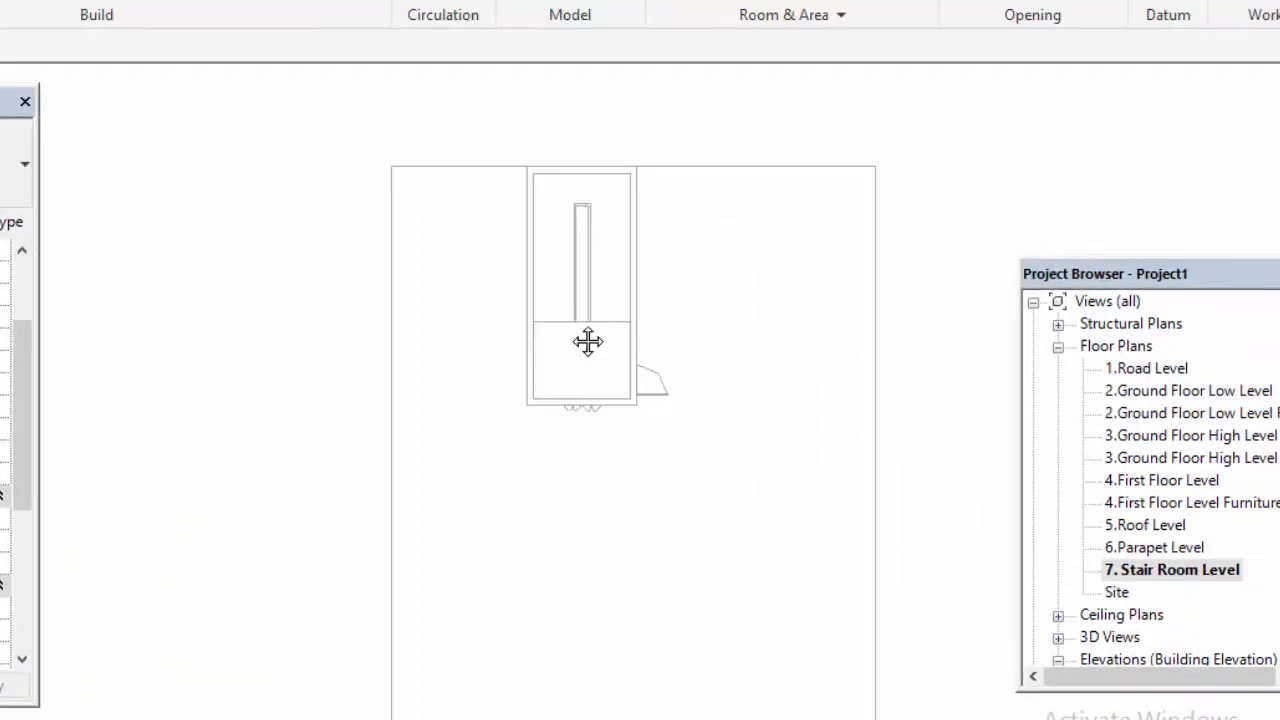
{"action": "scroll", "coordinate": [493, 390], "scroll_direction": "up", "scroll_amount": 2}
{"action": "middle_click_drag", "start_coordinate": [535, 412], "coordinate": [391, 357]}
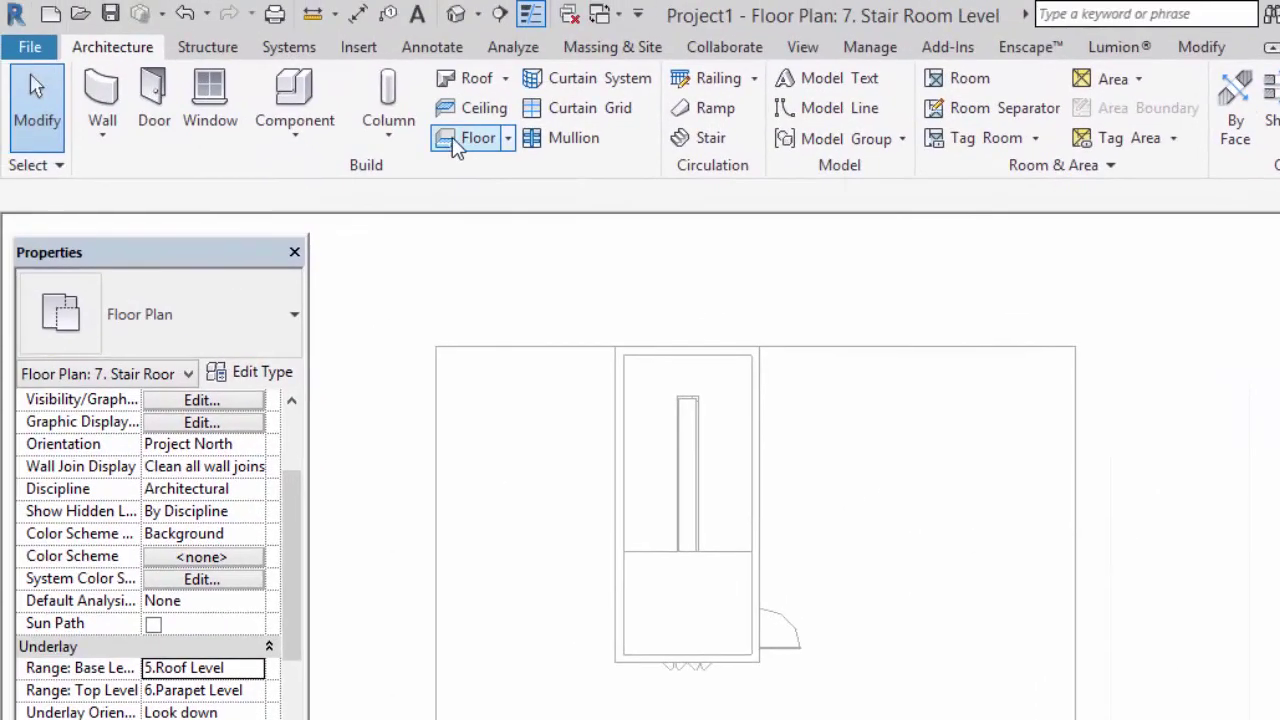
- Sketch a rectangular floor boundary over the stair room
{"action": "left_click", "coordinate": [468, 137]}
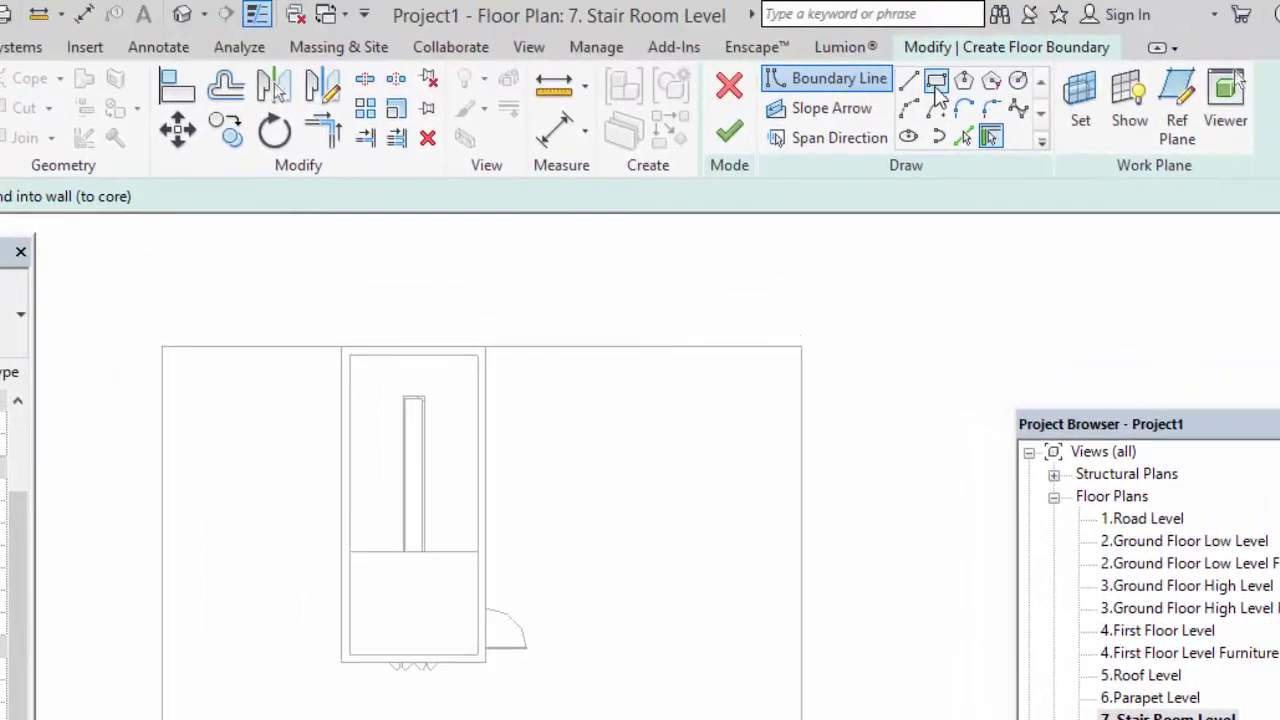
{"action": "scroll", "coordinate": [365, 405], "scroll_direction": "up", "scroll_amount": 2}
{"action": "scroll", "coordinate": [358, 370], "scroll_direction": "up", "scroll_amount": 1}
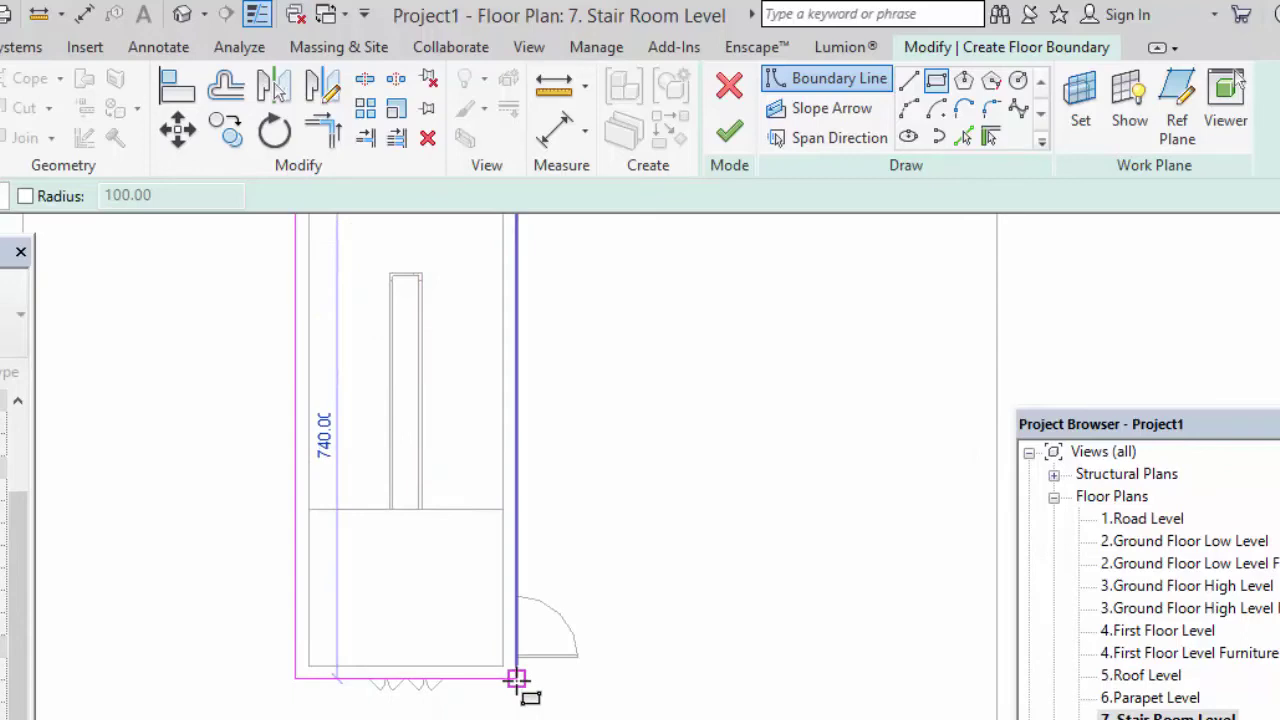
{"action": "left_click", "coordinate": [516, 680]}
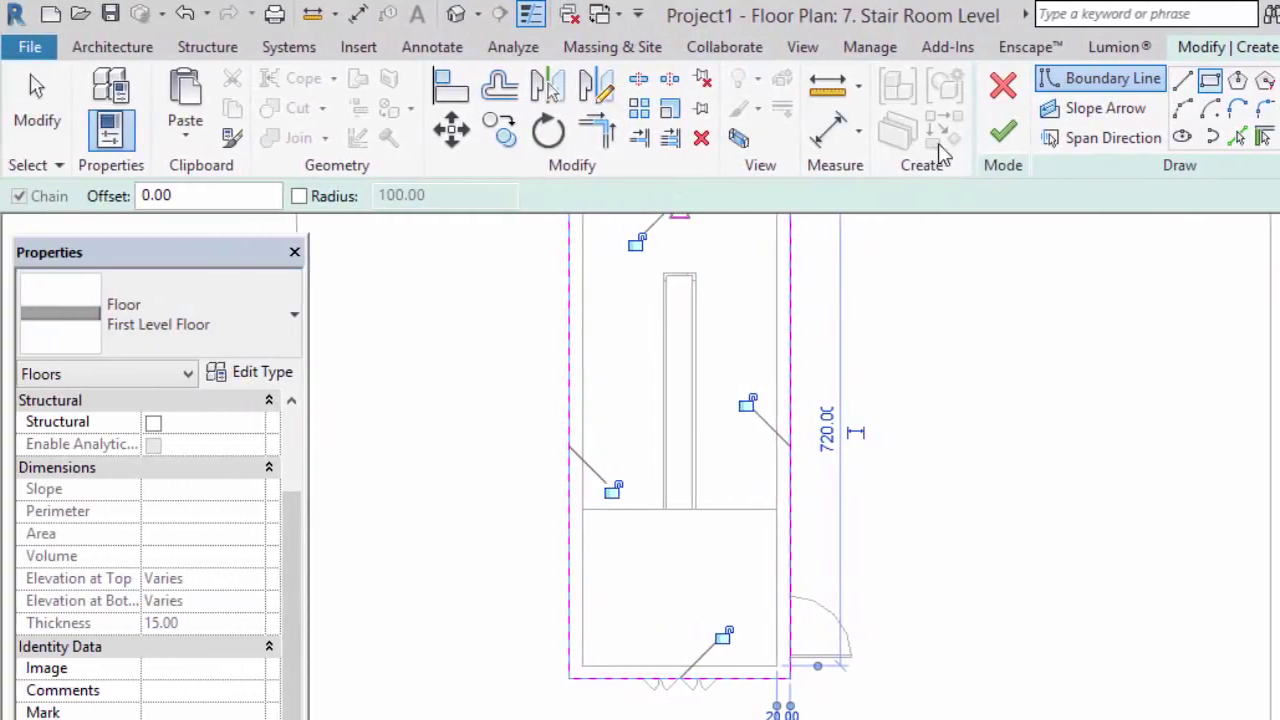
- Finish the floor, attach the walls below to it, and view the slab in 3D
{"action": "left_click", "coordinate": [1005, 135]}
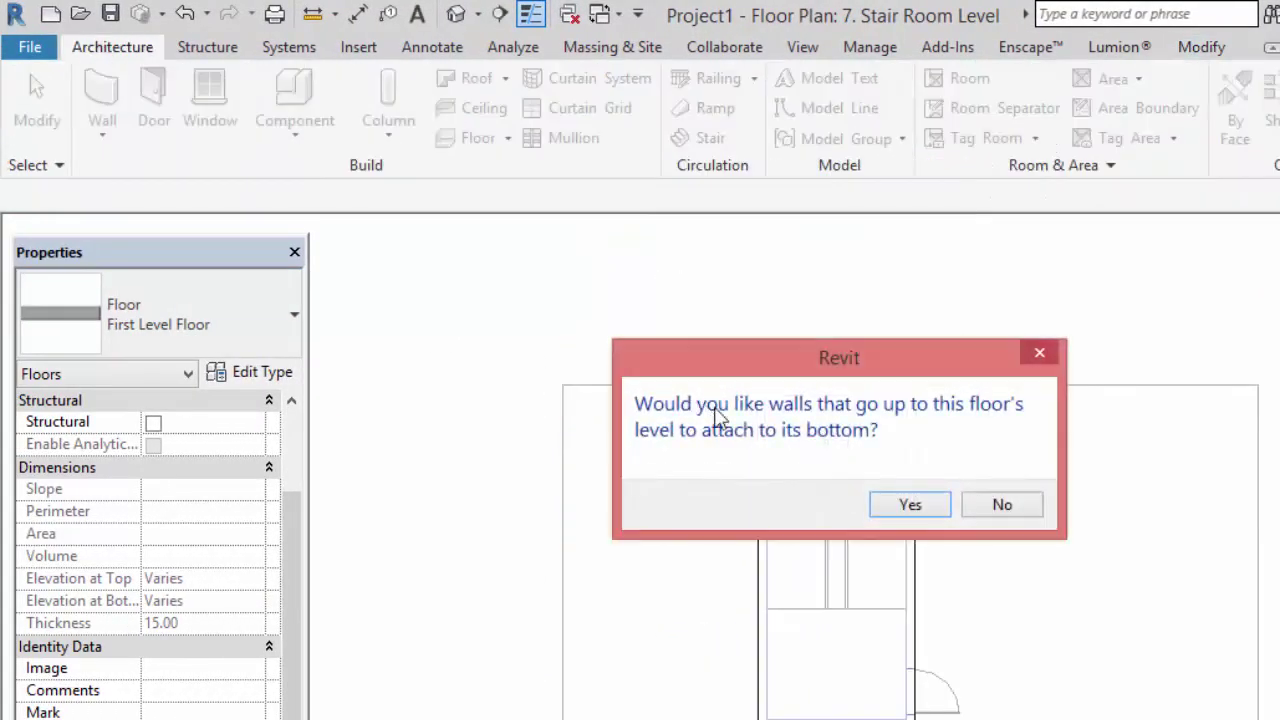
{"action": "left_click", "coordinate": [910, 506]}
{"action": "left_click", "coordinate": [456, 13]}
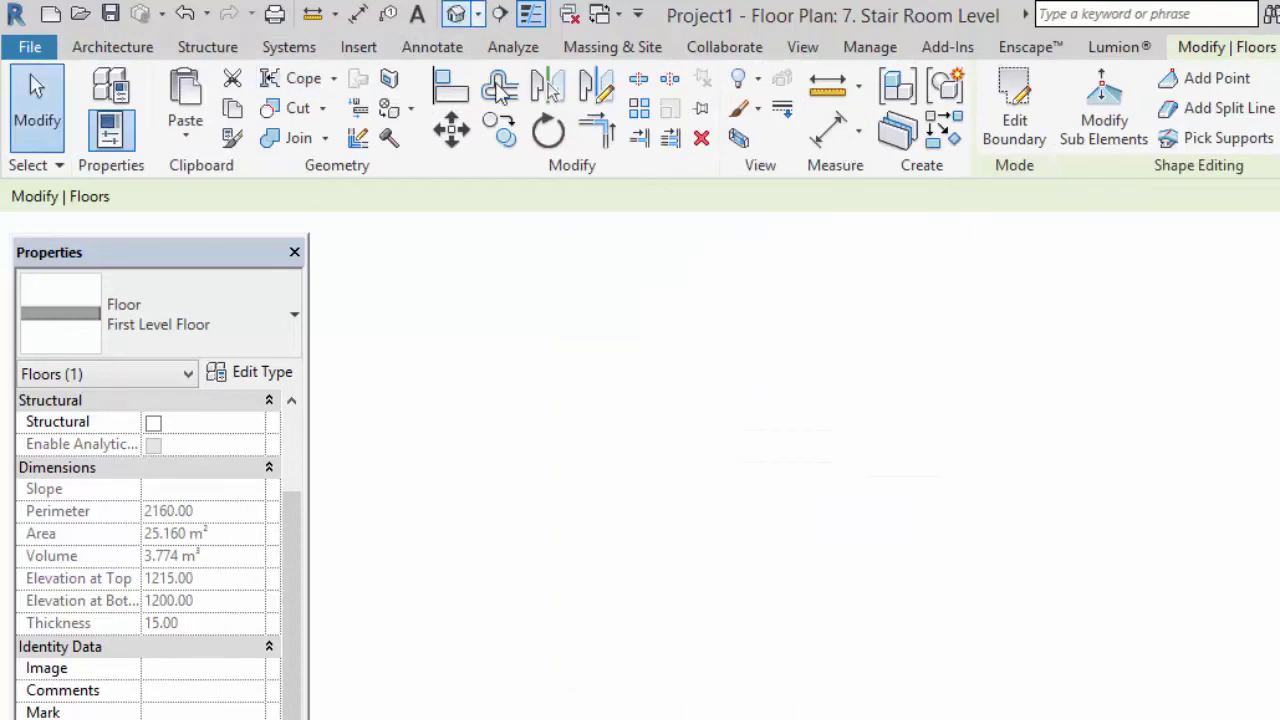
{"action": "scroll", "coordinate": [749, 488], "scroll_direction": "down", "scroll_amount": 3}
{"action": "mouse_move", "coordinate": [829, 551]}
{"action": "middle_mouse_down", "text": "shift"}
{"action": "mouse_move", "coordinate": [582, 378]}
{"action": "mouse_move", "coordinate": [731, 494]}
{"action": "mouse_move", "coordinate": [491, 374]}
{"action": "mouse_move", "coordinate": [874, 436]}
{"action": "middle_mouse_up", "text": "shift"}
{"action": "scroll", "coordinate": [804, 504], "scroll_direction": "up", "scroll_amount": 4}
- Nudge the stair room window with arrow keys until both side distances read 90.64
{"action": "scroll", "coordinate": [695, 514], "scroll_direction": "down", "scroll_amount": 3}
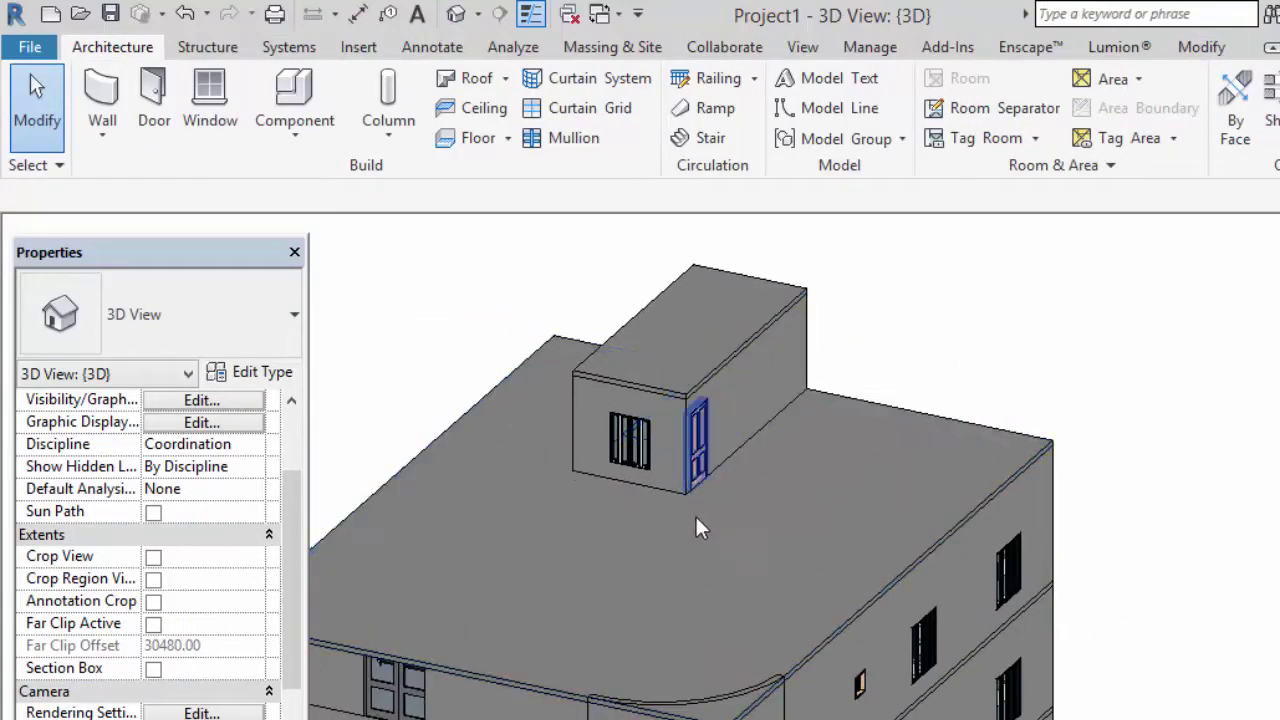
{"action": "scroll", "coordinate": [740, 574], "scroll_direction": "down", "scroll_amount": 3}
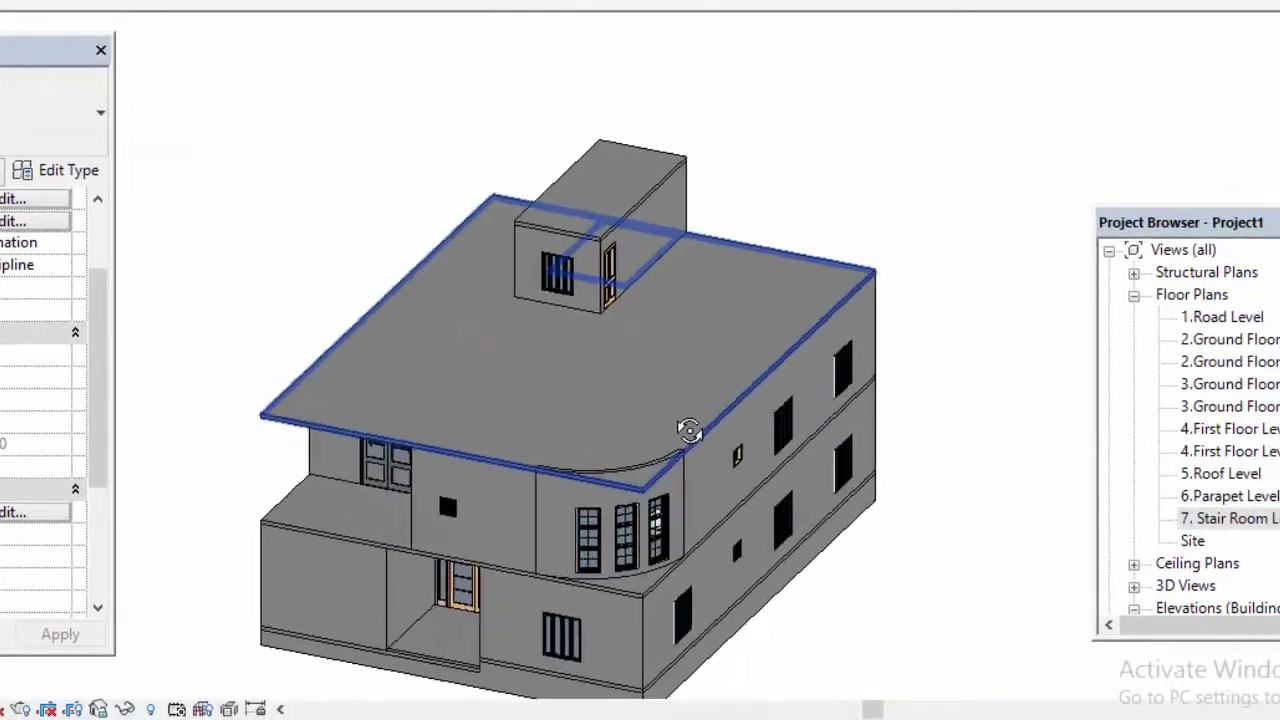
{"action": "middle_click_drag", "start_coordinate": [686, 426], "coordinate": [734, 409], "text": "shift"}
{"action": "scroll", "coordinate": [600, 271], "scroll_direction": "up", "scroll_amount": 2}
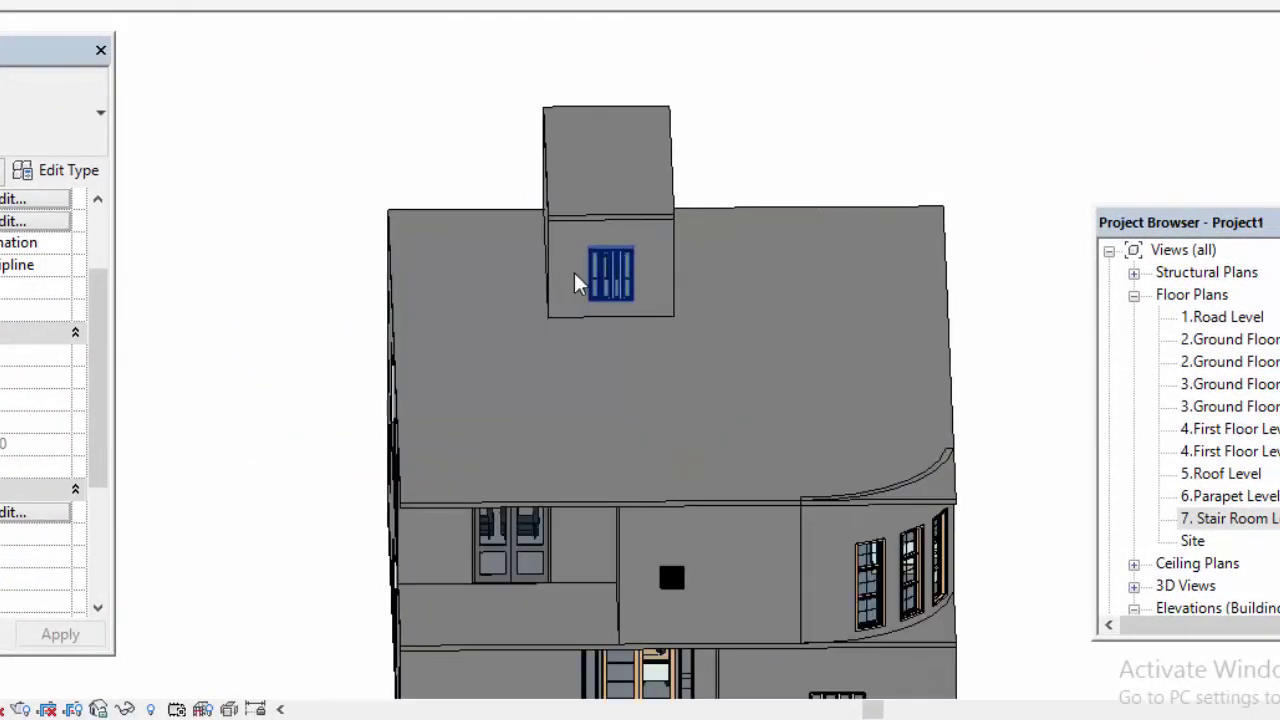
{"action": "scroll", "coordinate": [625, 272], "scroll_direction": "up", "scroll_amount": 1}
{"action": "scroll", "coordinate": [610, 270], "scroll_direction": "up", "scroll_amount": 1}
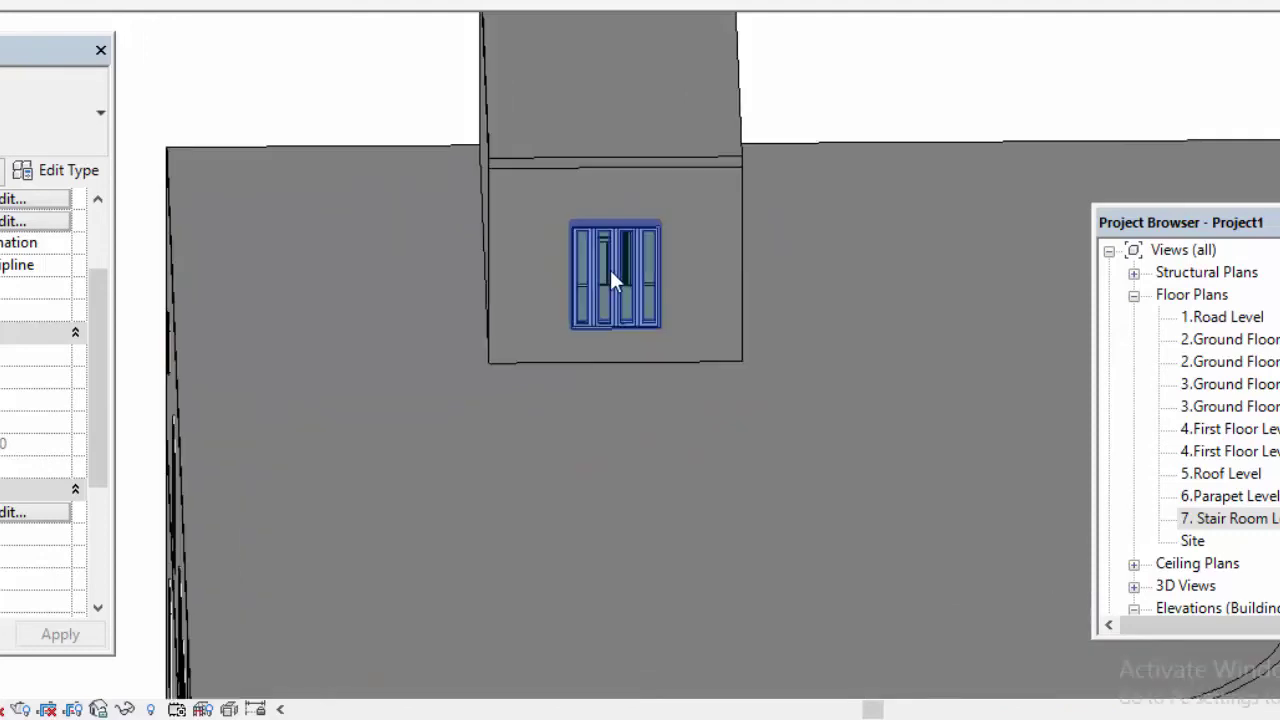
{"action": "left_click", "coordinate": [609, 270]}
{"action": "key", "text": "Left"}
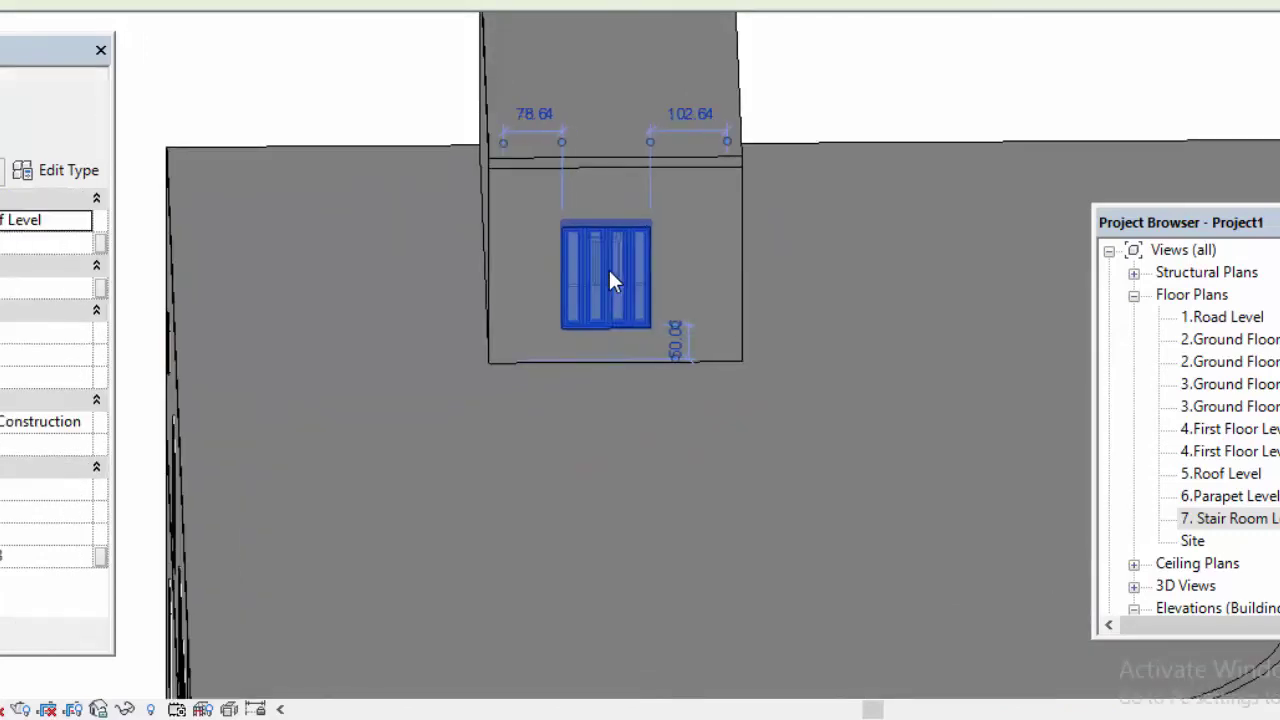
{"action": "key", "text": "Left"}
{"action": "key", "text": "Left"}
{"action": "key", "text": "Right"}
{"action": "key", "text": "Right"}
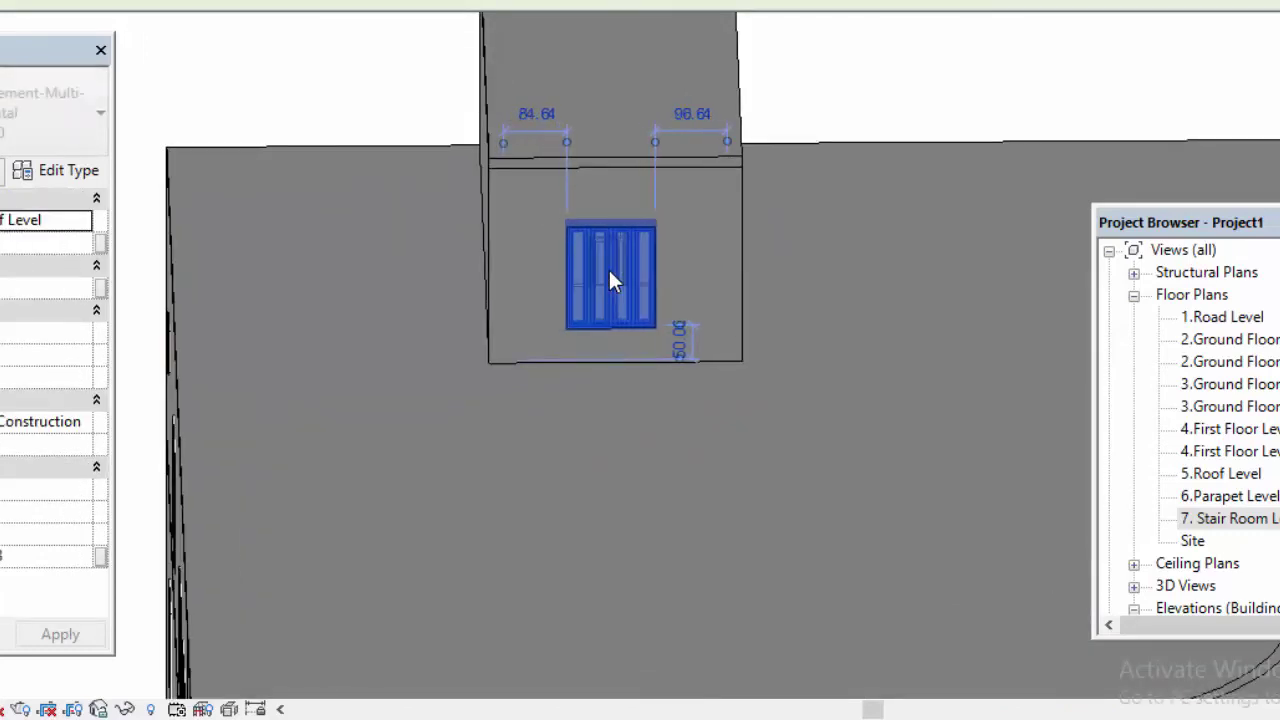
{"action": "key", "text": "Right"}
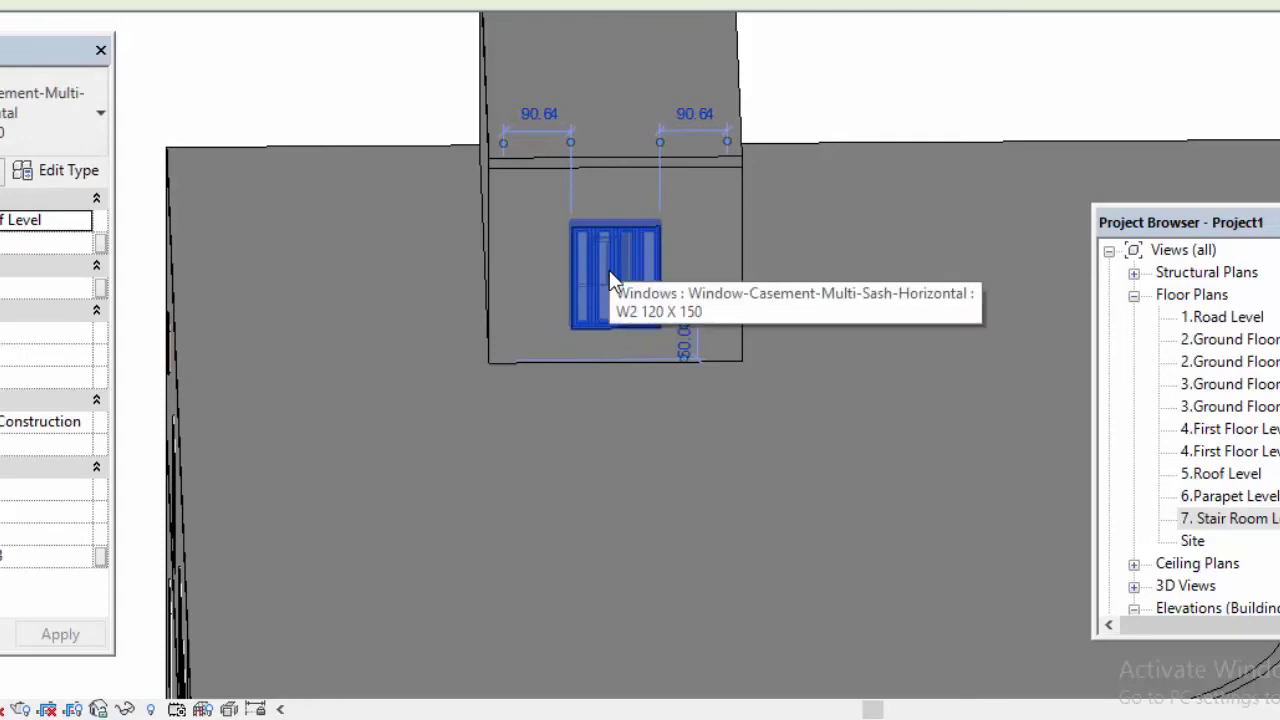
{"action": "left_click", "coordinate": [608, 274]}
- Orbit the 3D view to inspect the centred window from a lower frontal angle
{"action": "scroll", "coordinate": [560, 320], "scroll_direction": "down", "scroll_amount": 4}
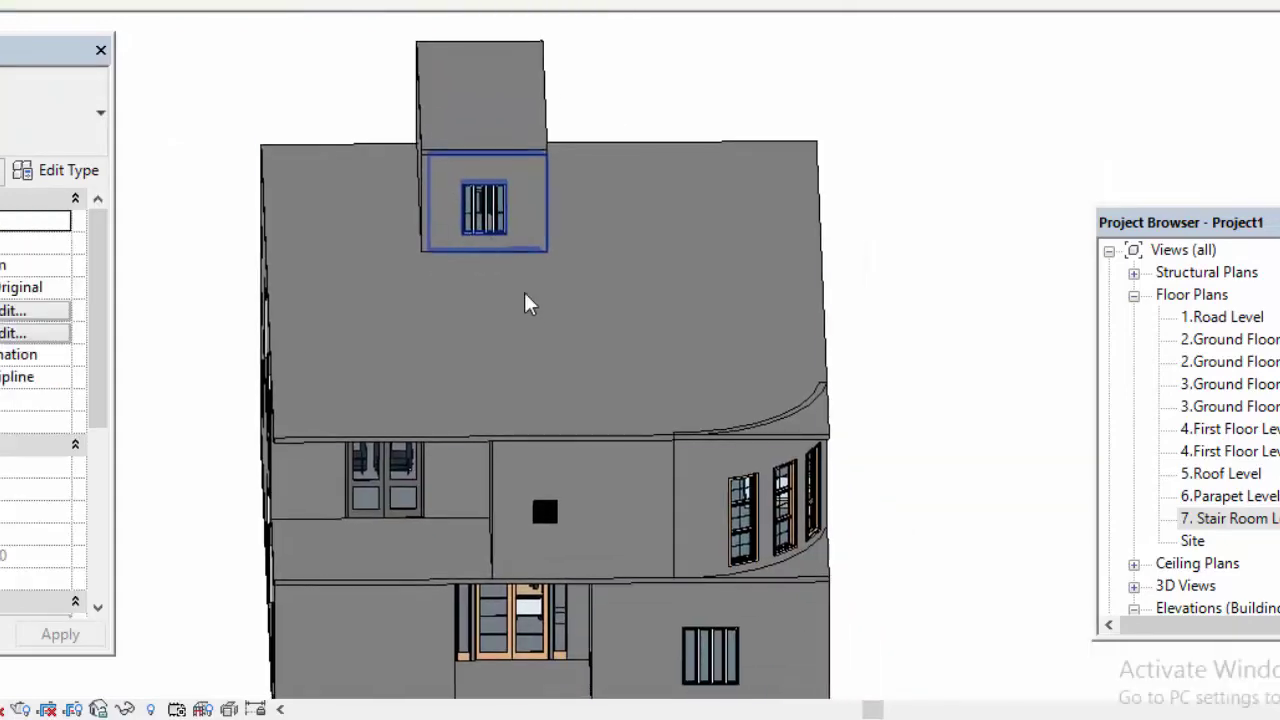
{"action": "scroll", "coordinate": [530, 305], "scroll_direction": "down", "scroll_amount": 2}
{"action": "middle_click_drag", "start_coordinate": [594, 346], "coordinate": [606, 337], "text": "shift"}
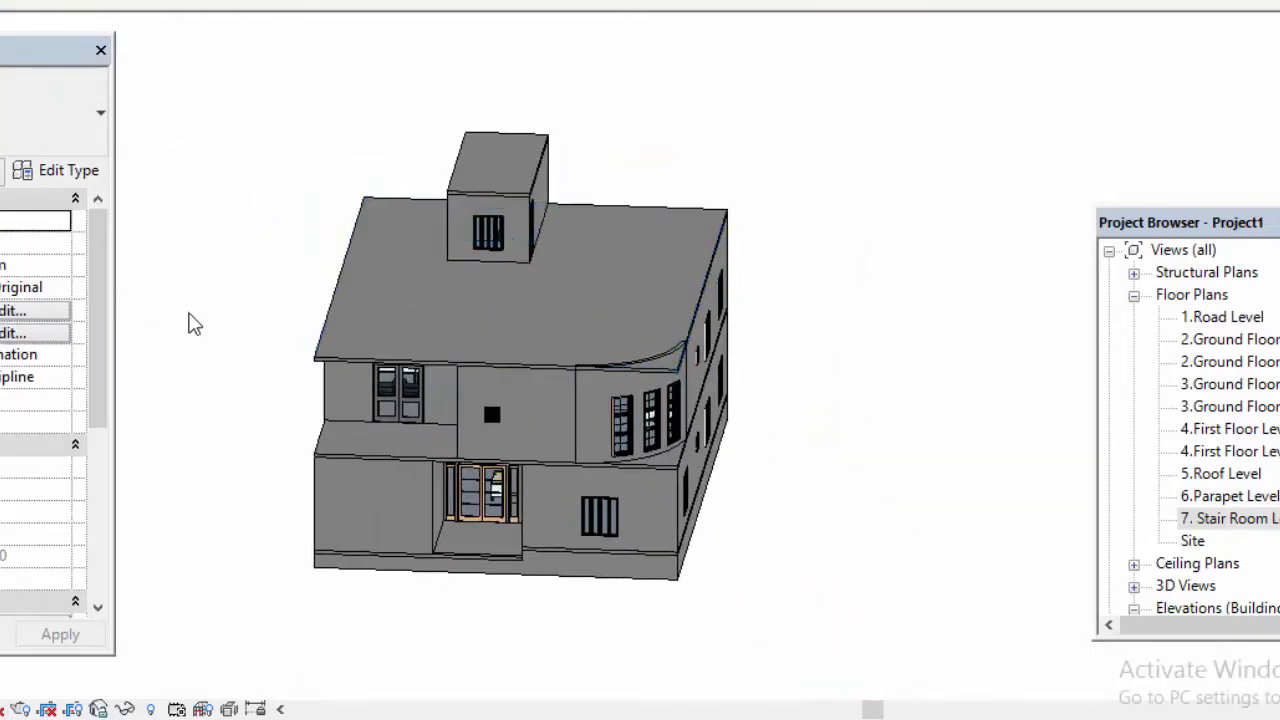
{"action": "middle_click_drag", "start_coordinate": [473, 286], "coordinate": [578, 367]}
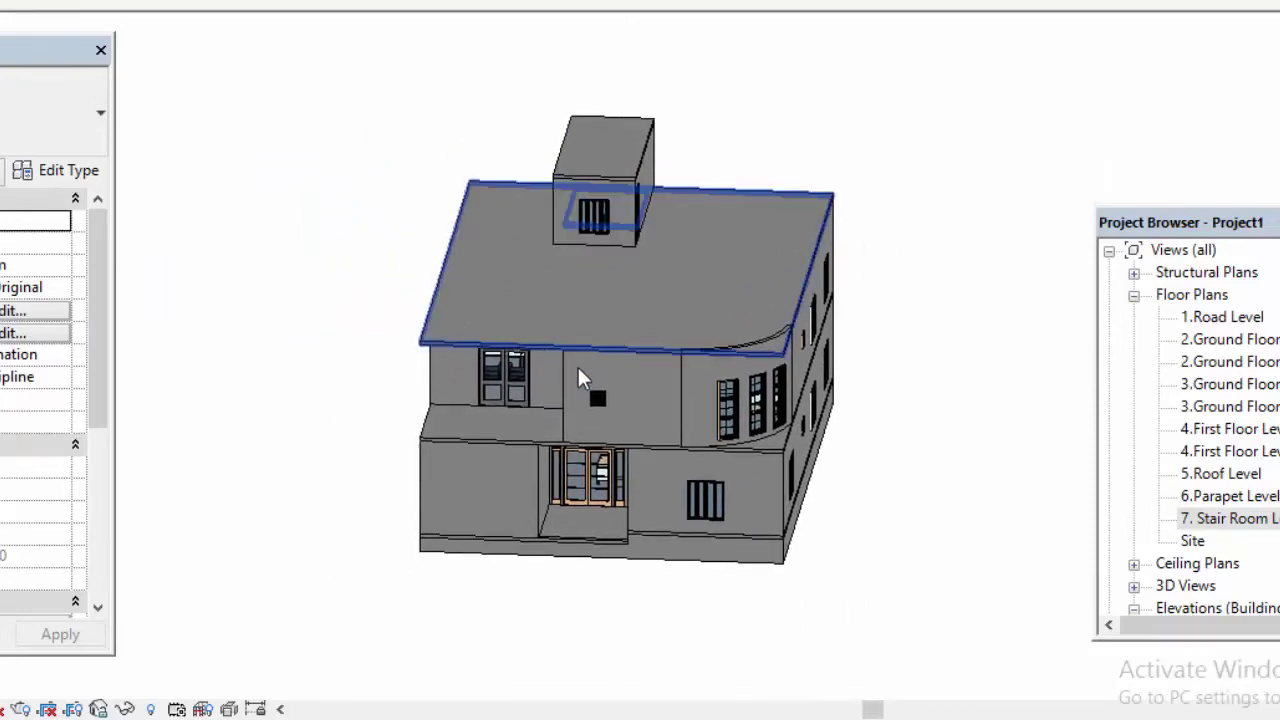
{"action": "middle_click_drag", "start_coordinate": [602, 316], "coordinate": [700, 310], "text": "shift"}
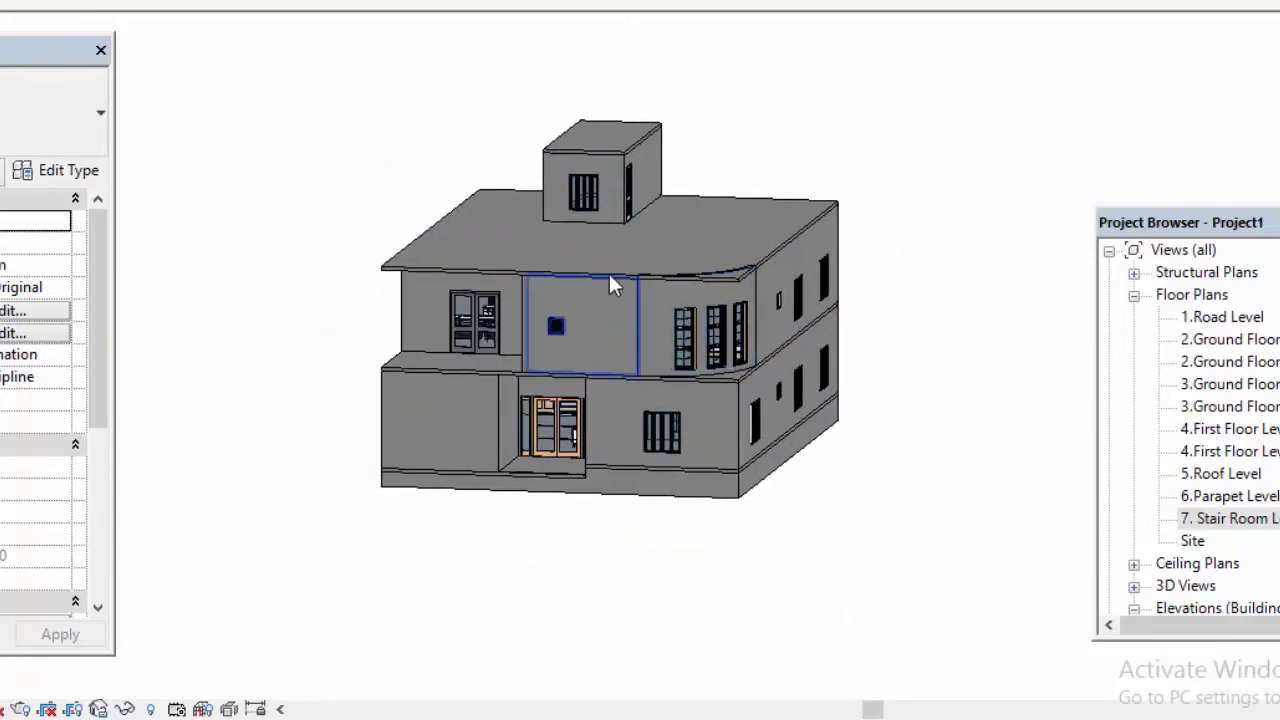
{"action": "scroll", "coordinate": [612, 285], "scroll_direction": "up", "scroll_amount": 1}
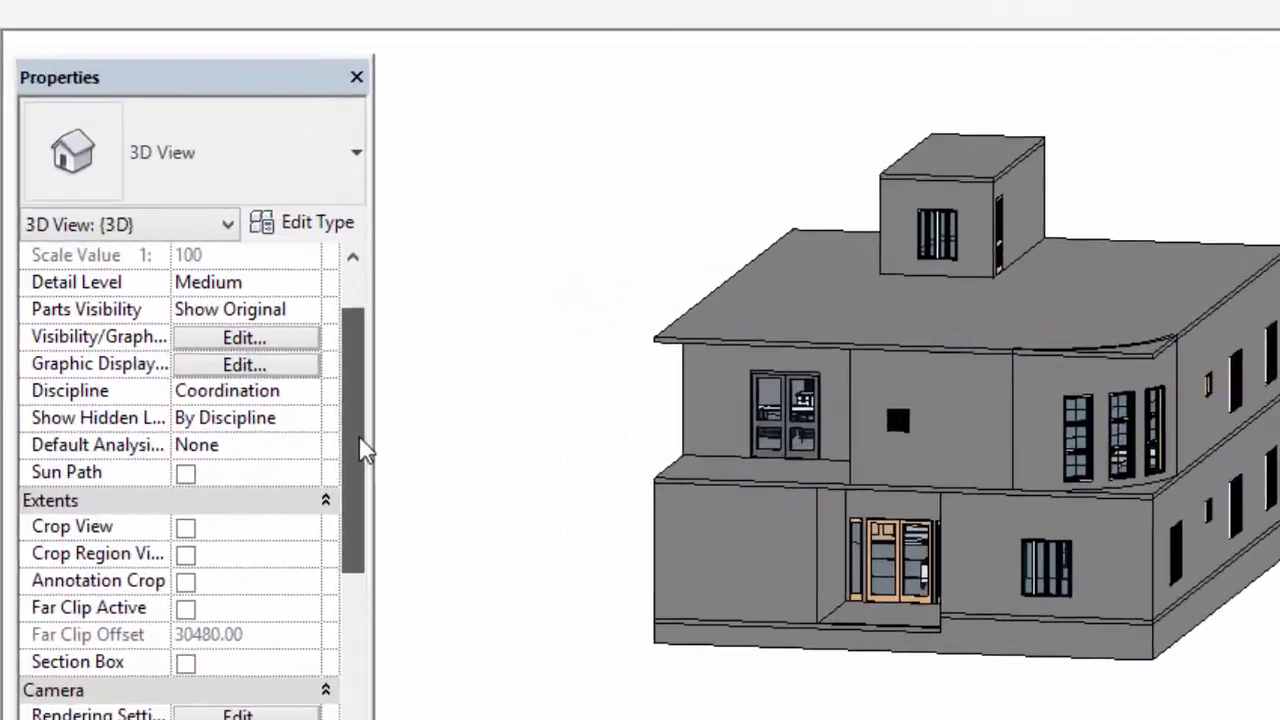
- Turn on Section Box under Extents in the 3D view's Properties and apply it
{"action": "scroll", "coordinate": [99, 391], "scroll_direction": "down", "scroll_amount": 2}
{"action": "mouse_move", "coordinate": [470, 517]}
{"action": "left_mouse_down"}
{"action": "mouse_move", "coordinate": [500, 536]}
{"action": "mouse_move", "coordinate": [207, 72]}
{"action": "left_mouse_up"}
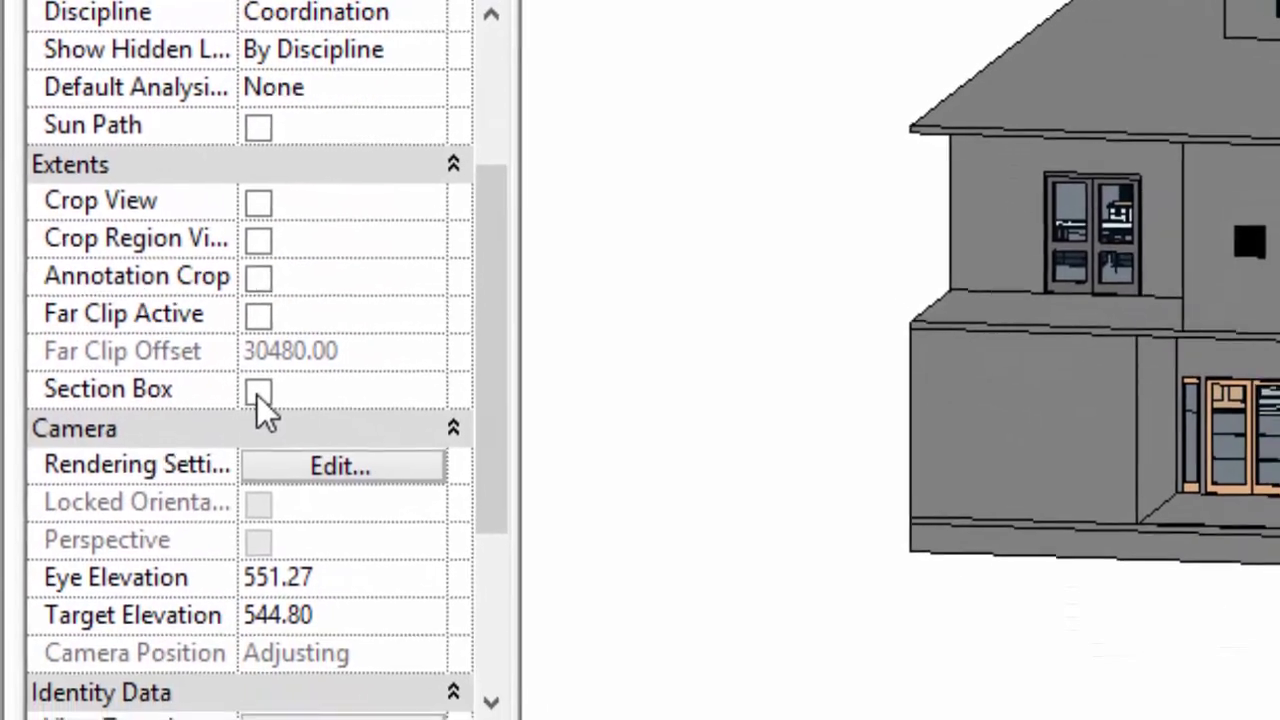
{"action": "left_click", "coordinate": [266, 405]}
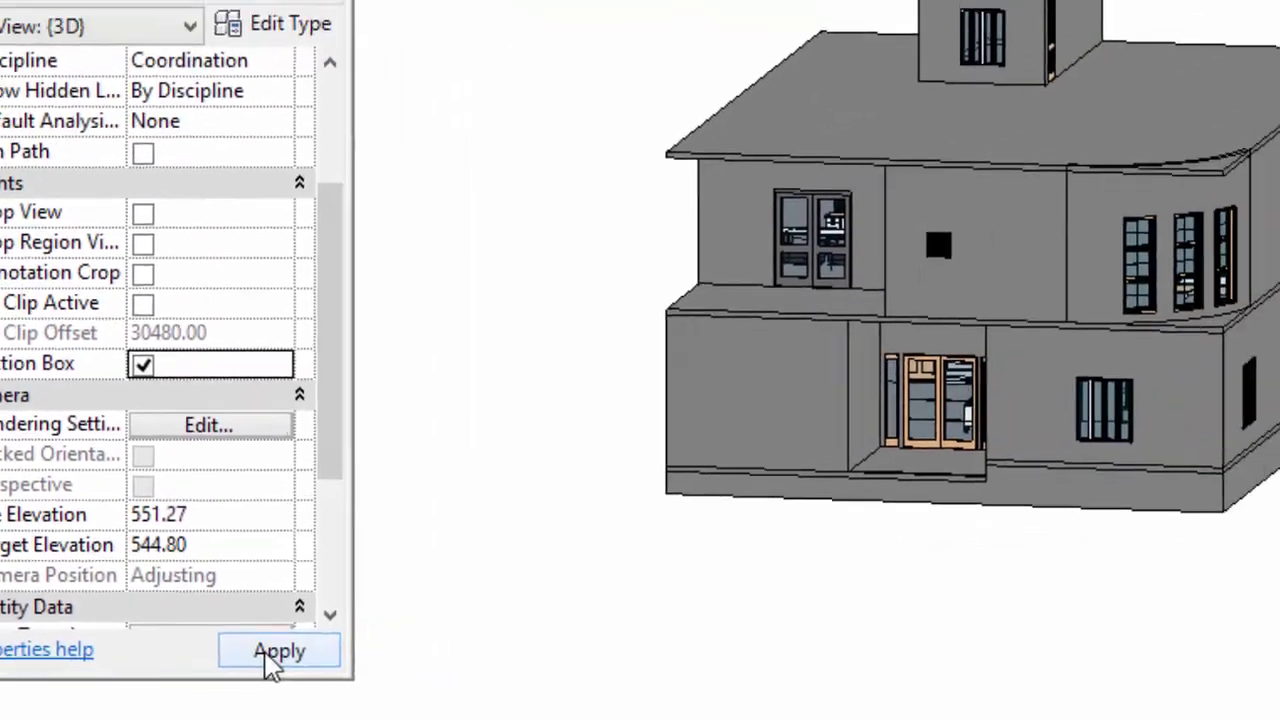
{"action": "left_click", "coordinate": [270, 652]}
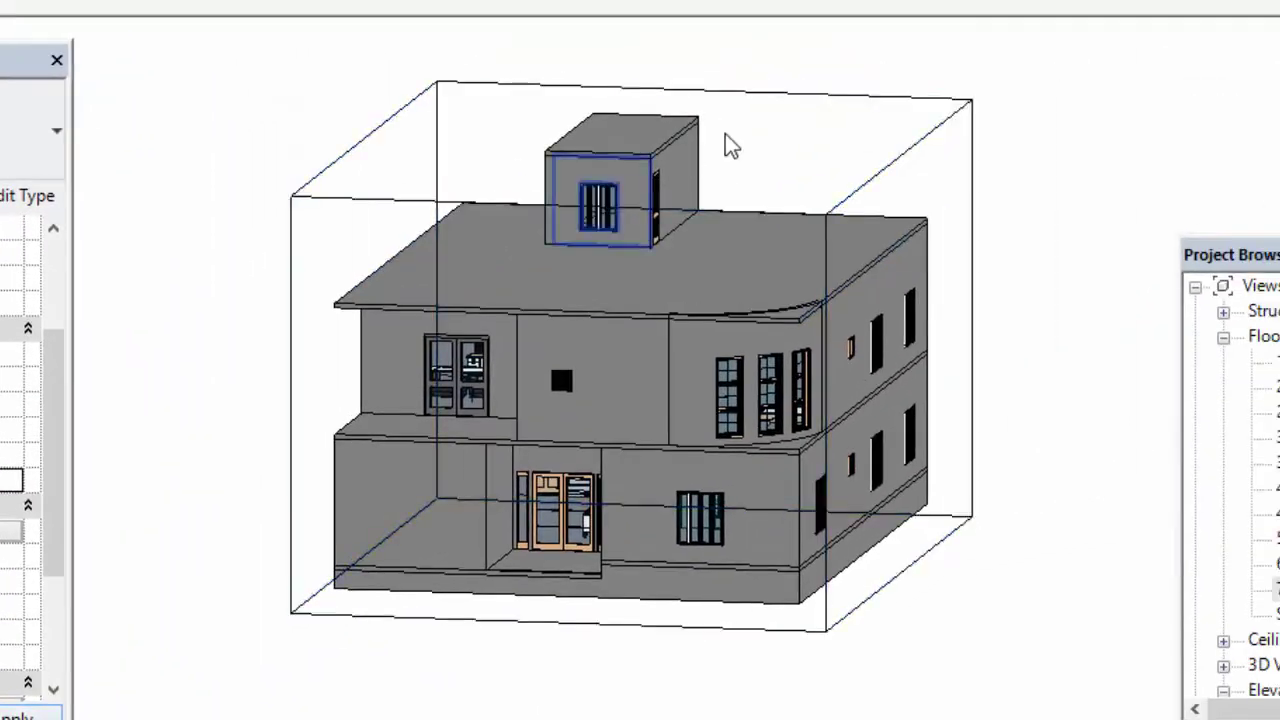
{"action": "left_click", "coordinate": [759, 96]}
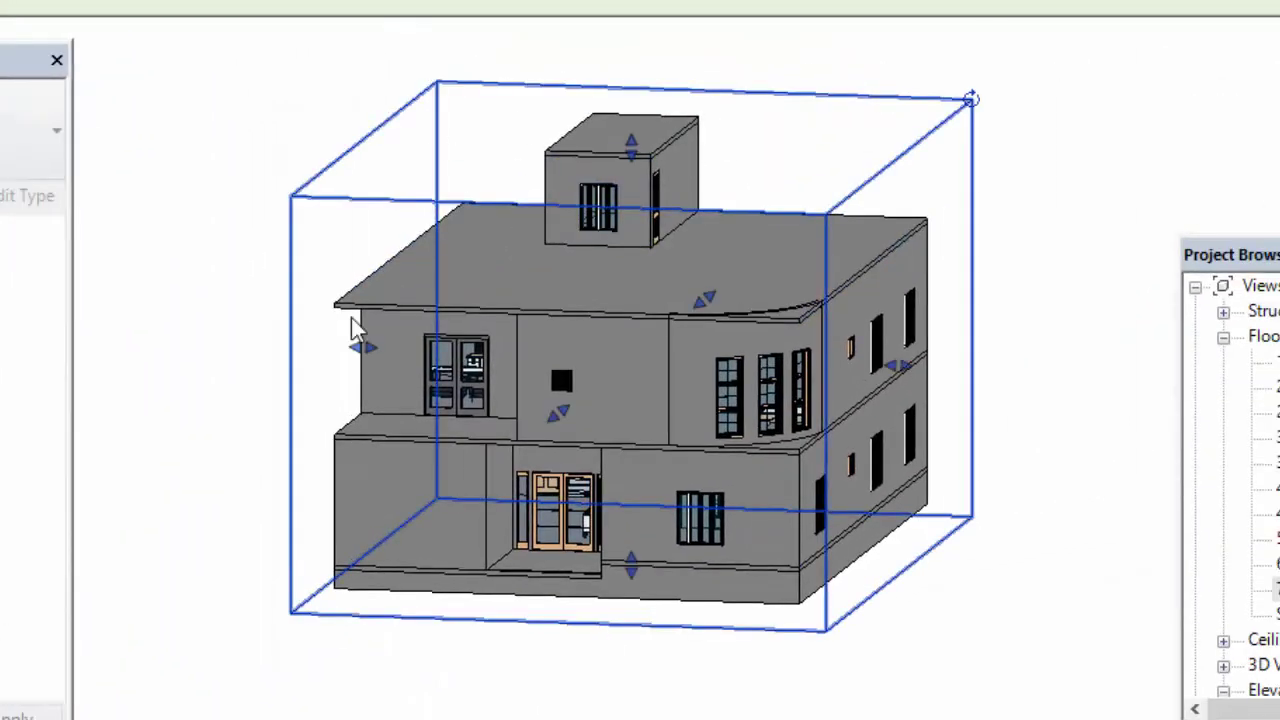
- Orbit the cut 3D view to expose the furnished rooms and stacked stair flights inside
{"action": "middle_click_drag", "start_coordinate": [546, 302], "coordinate": [462, 382]}
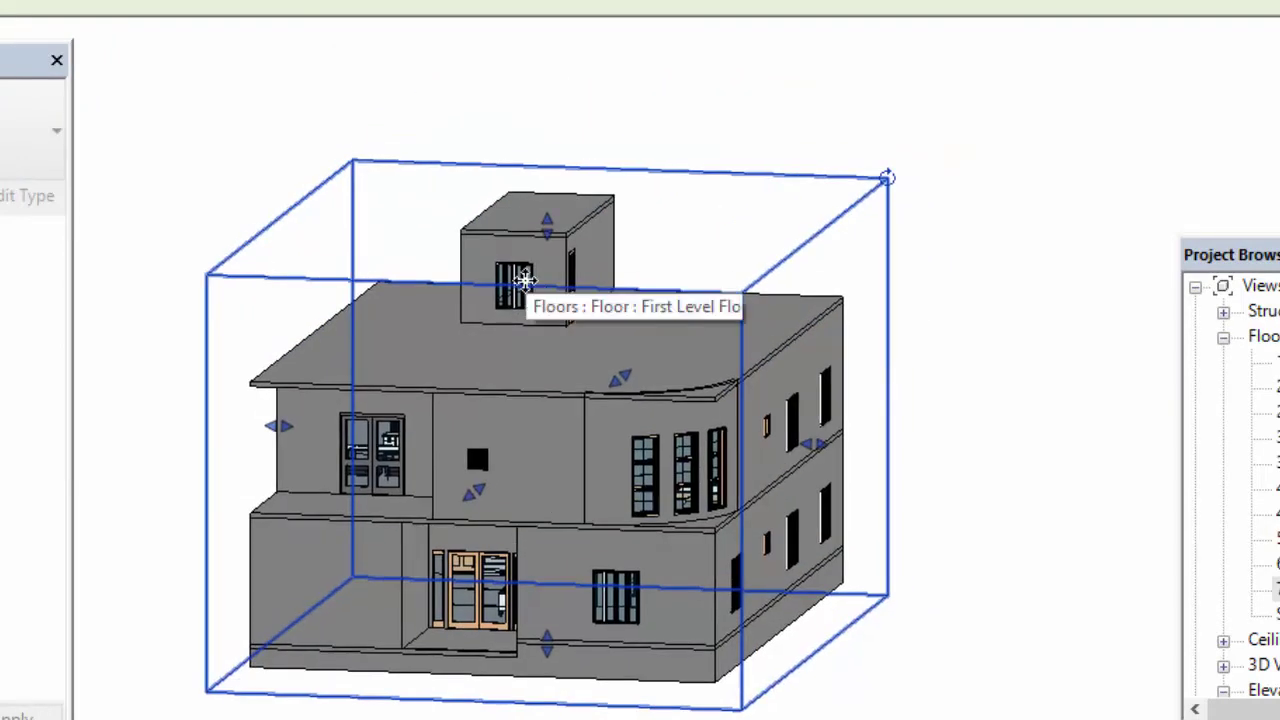
{"action": "scroll", "coordinate": [552, 230], "scroll_direction": "up", "scroll_amount": 1}
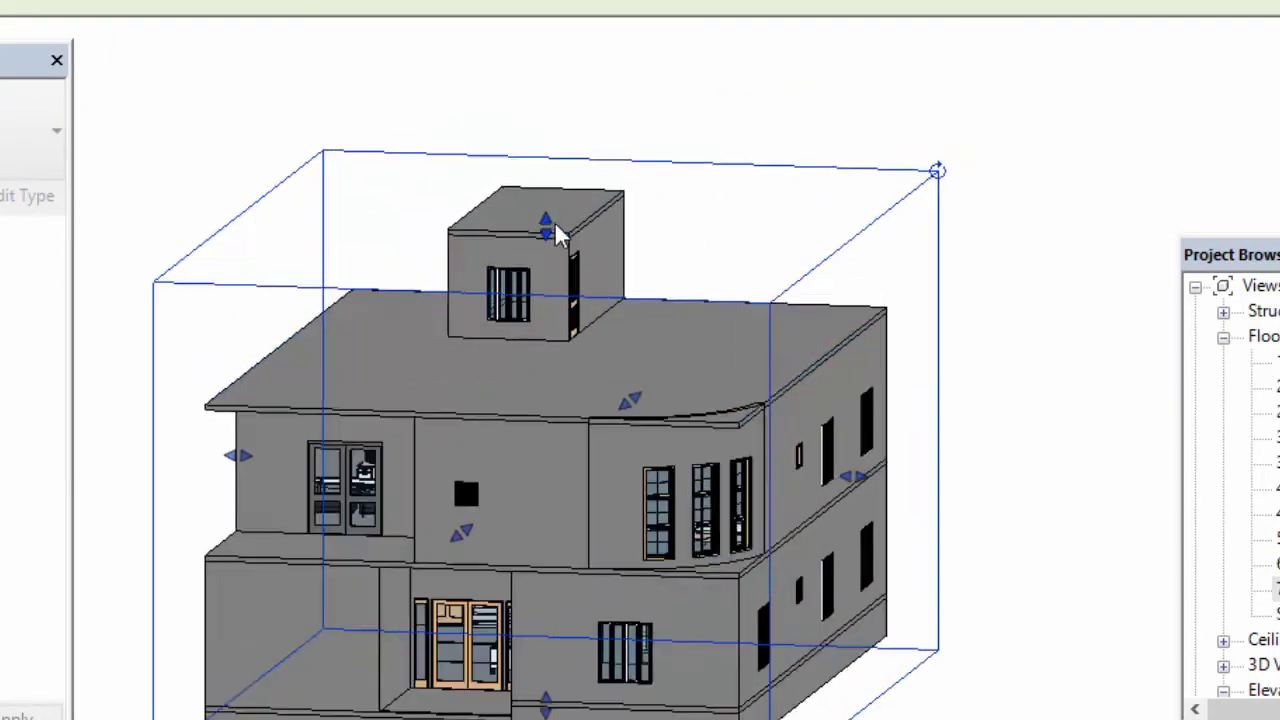
{"action": "scroll", "coordinate": [558, 234], "scroll_direction": "up", "scroll_amount": 1}
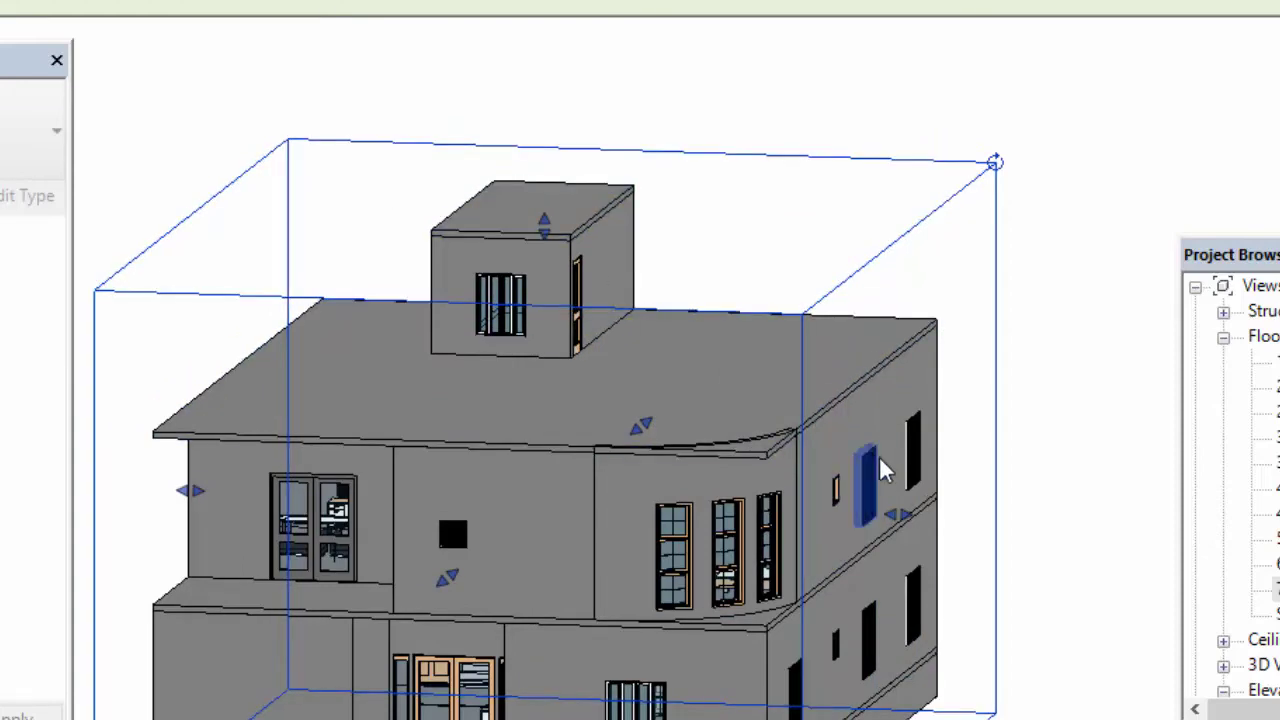
{"action": "mouse_move", "coordinate": [897, 455]}
{"action": "middle_mouse_down", "text": "shift"}
{"action": "mouse_move", "coordinate": [923, 463]}
{"action": "mouse_move", "coordinate": [908, 506]}
{"action": "middle_mouse_up", "text": "shift"}
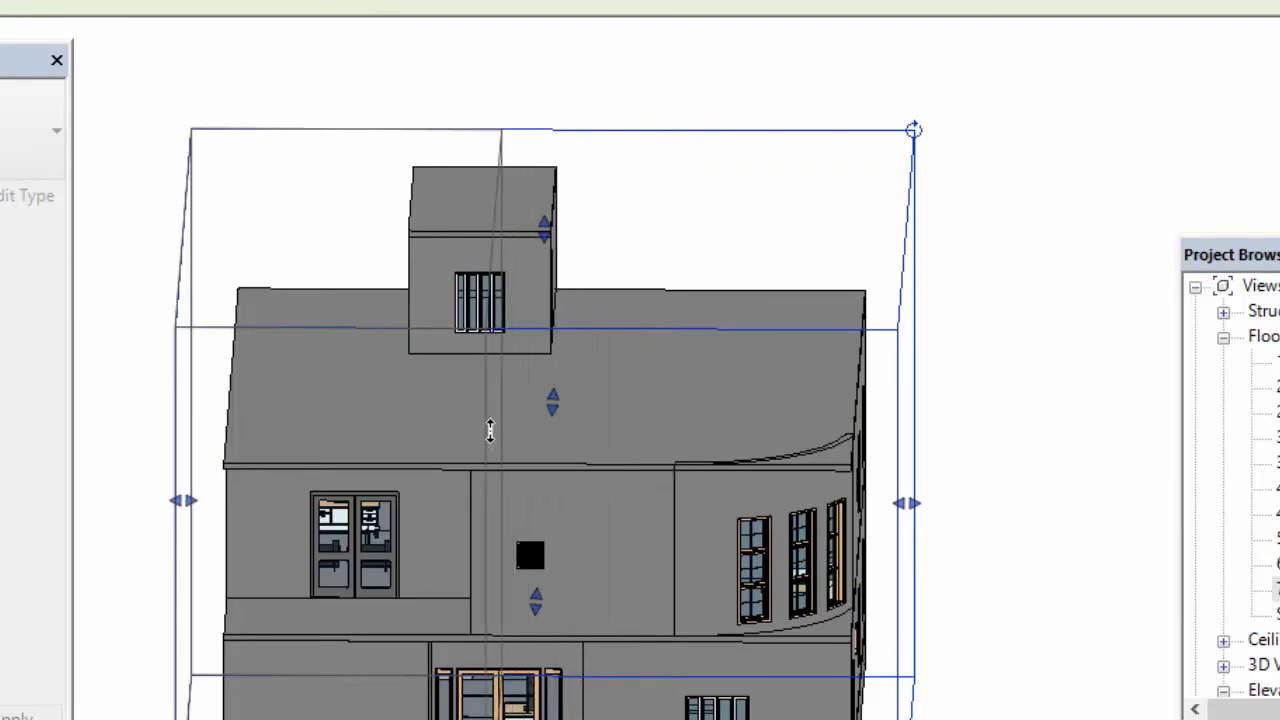
{"action": "mouse_move", "coordinate": [490, 430]}
{"action": "middle_mouse_down", "text": "shift"}
{"action": "mouse_move", "coordinate": [737, 443]}
{"action": "mouse_move", "coordinate": [794, 429]}
{"action": "mouse_move", "coordinate": [465, 383]}
{"action": "mouse_move", "coordinate": [640, 383]}
{"action": "middle_mouse_up", "text": "shift"}
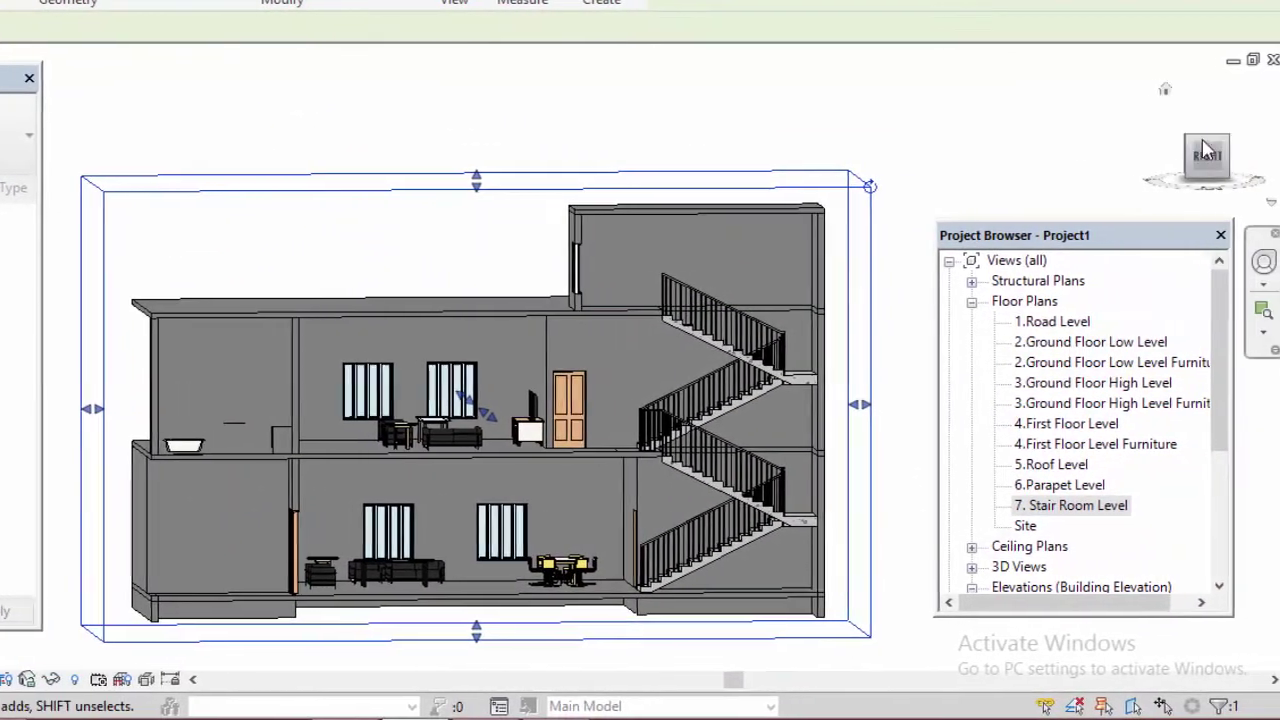
{"action": "left_click", "coordinate": [1185, 168]}
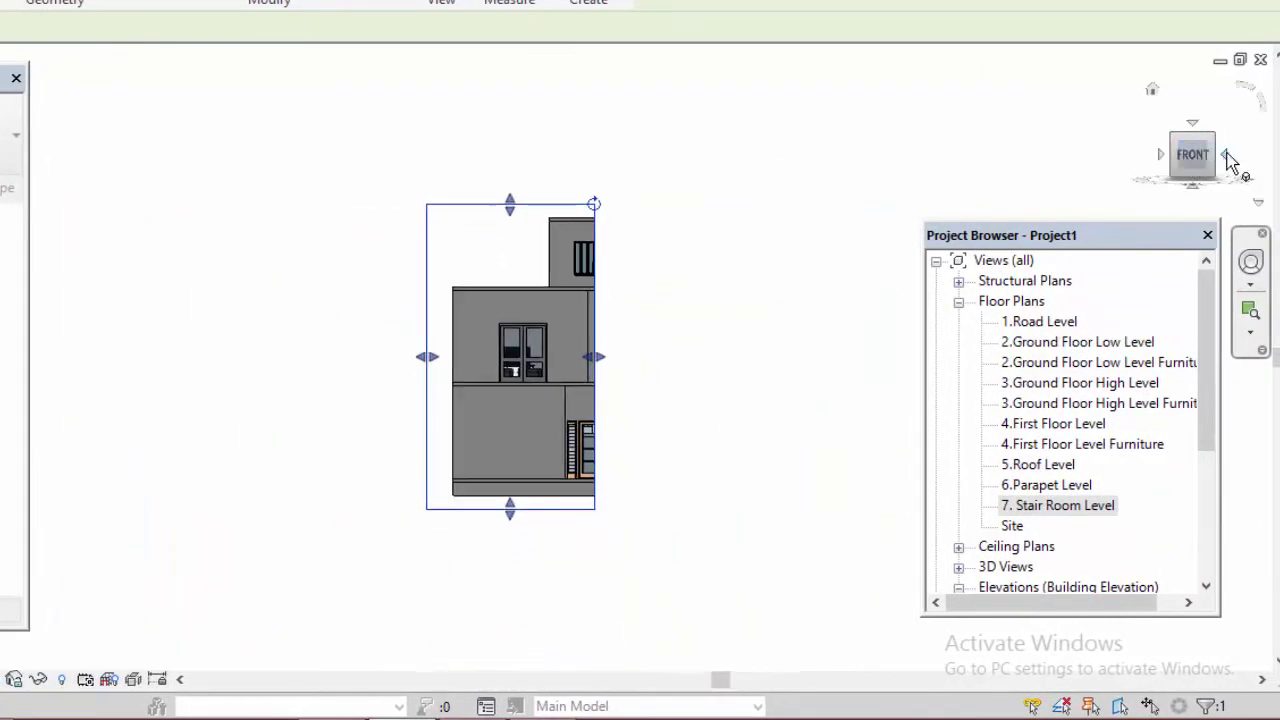
{"action": "left_click", "coordinate": [1234, 163]}
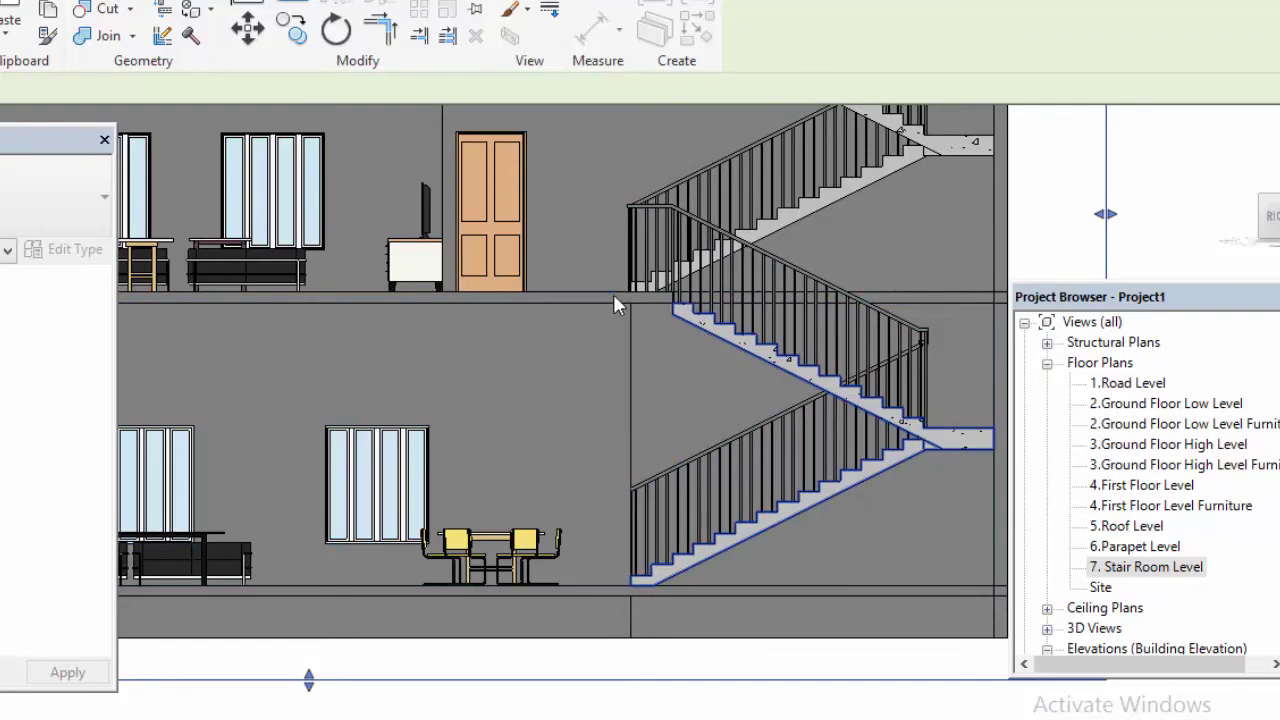
{"action": "middle_click_drag", "start_coordinate": [613, 305], "coordinate": [573, 483]}
{"action": "middle_click_drag", "start_coordinate": [925, 321], "coordinate": [905, 510]}
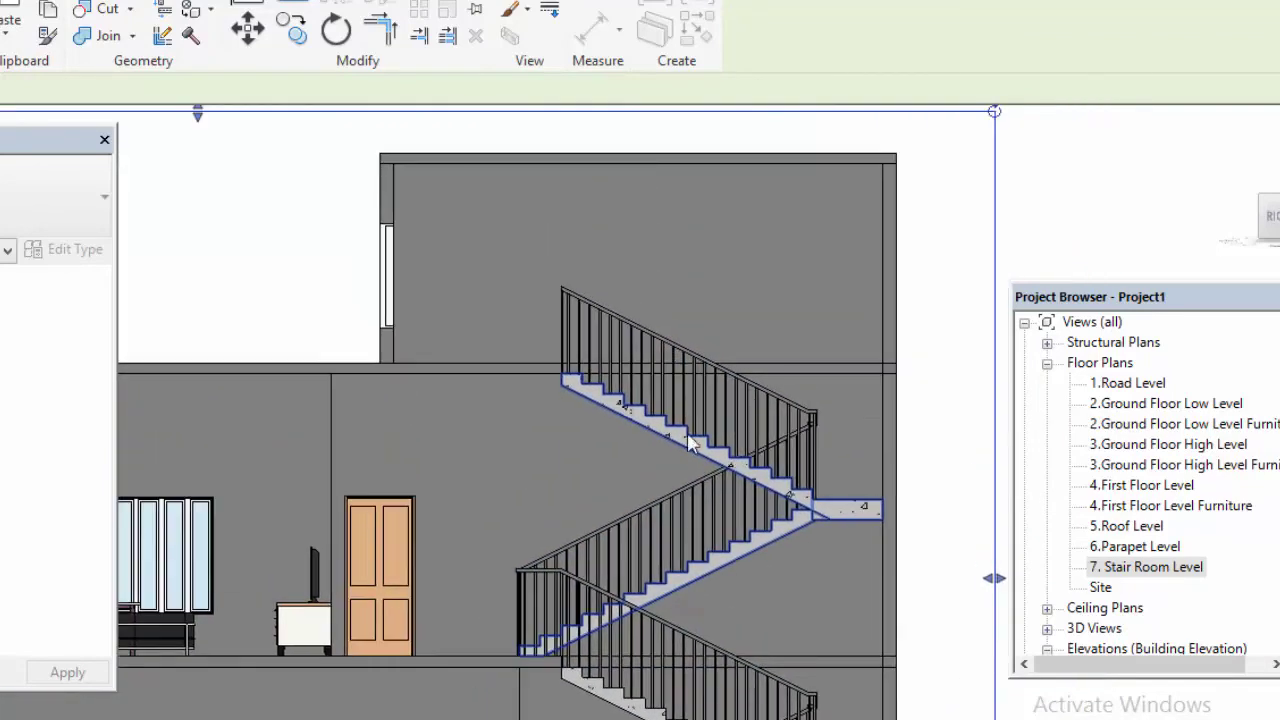
{"action": "scroll", "coordinate": [551, 363], "scroll_direction": "up", "scroll_amount": 3}
{"action": "scroll", "coordinate": [558, 380], "scroll_direction": "up", "scroll_amount": 3}
{"action": "scroll", "coordinate": [560, 383], "scroll_direction": "down", "scroll_amount": 2}
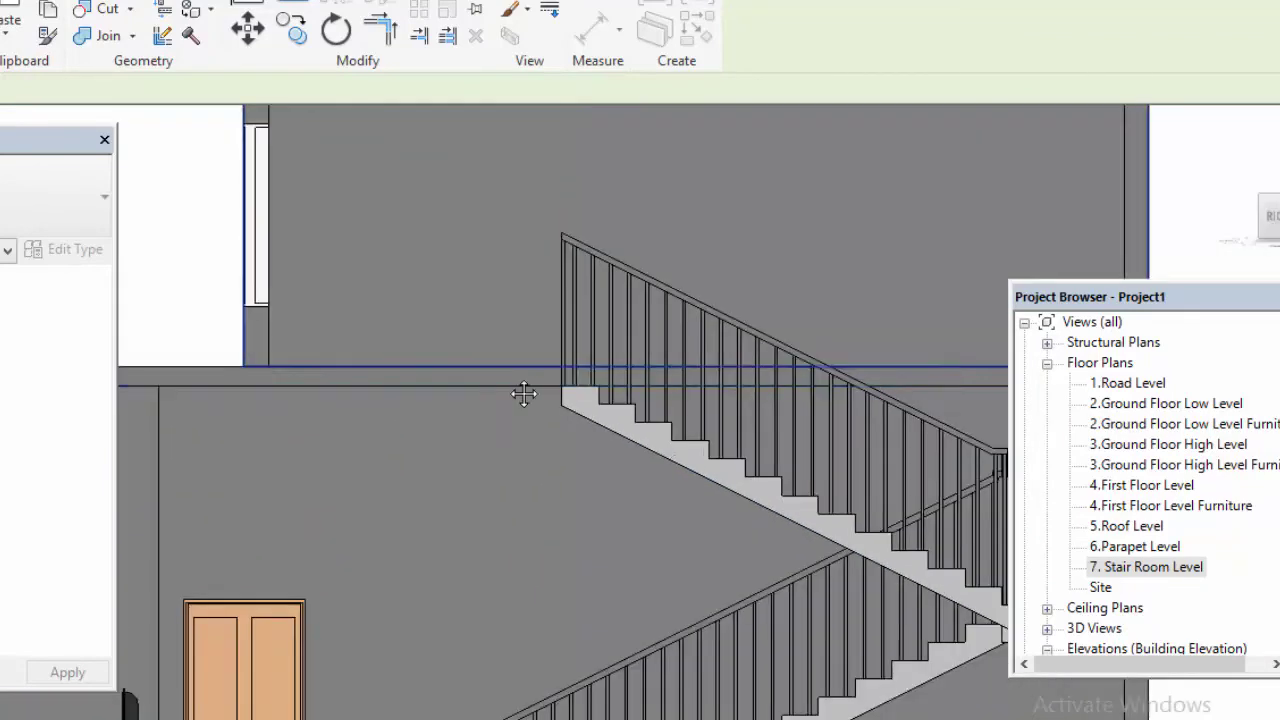
{"action": "scroll", "coordinate": [530, 400], "scroll_direction": "down", "scroll_amount": 2}
{"action": "scroll", "coordinate": [540, 425], "scroll_direction": "down", "scroll_amount": 2}
{"action": "scroll", "coordinate": [550, 383], "scroll_direction": "down", "scroll_amount": 2}
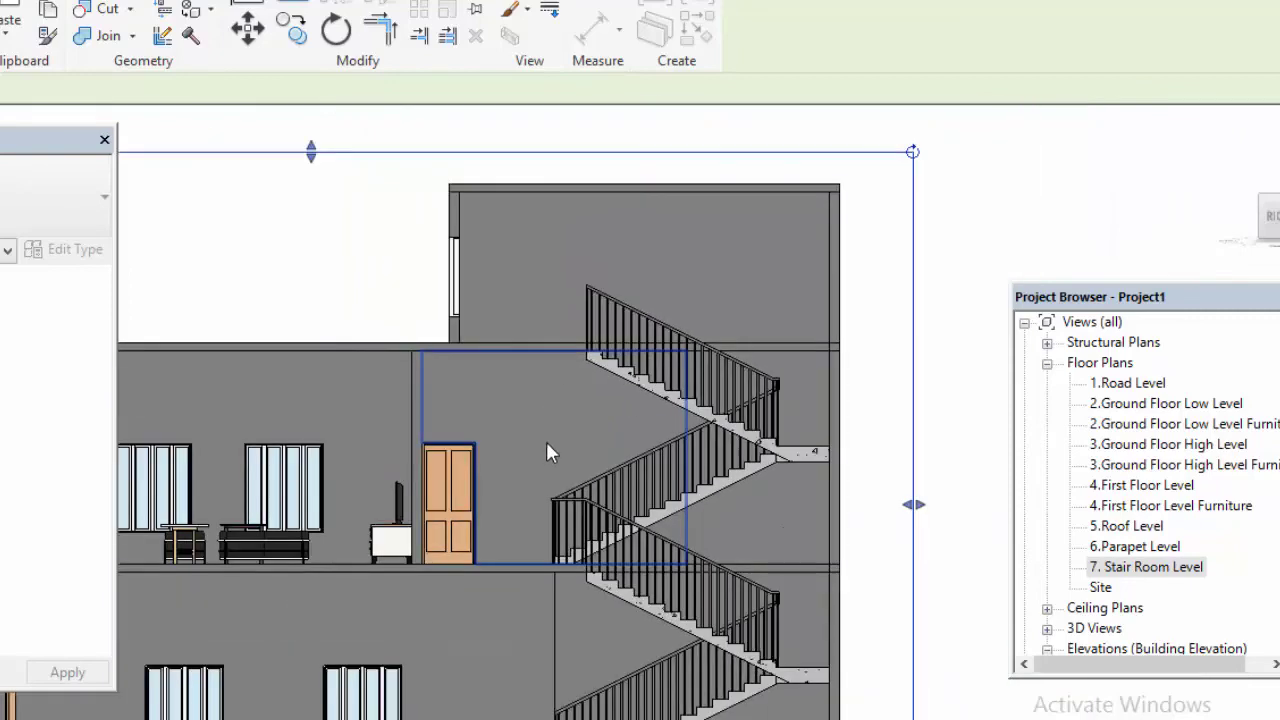
{"action": "scroll", "coordinate": [546, 441], "scroll_direction": "down", "scroll_amount": 2}
{"action": "middle_click_drag", "start_coordinate": [569, 420], "coordinate": [614, 413]}
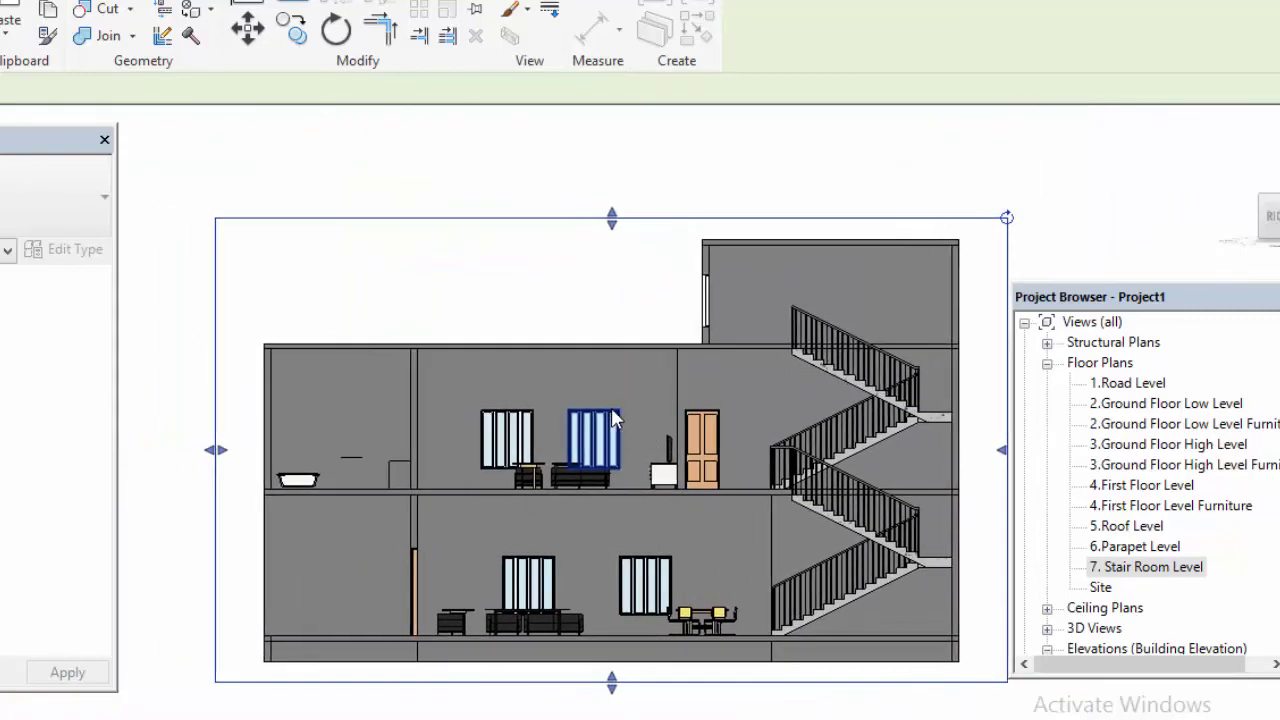
{"action": "middle_click_drag", "start_coordinate": [688, 432], "coordinate": [606, 449]}
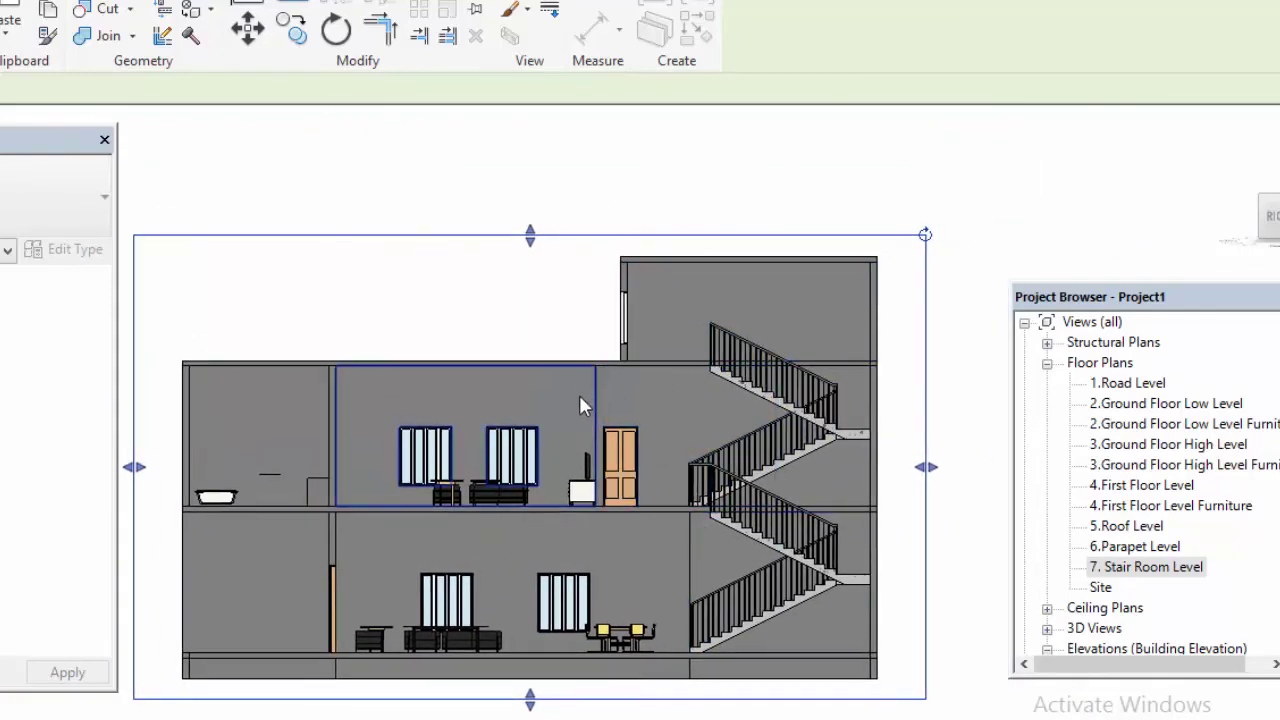
{"action": "scroll", "coordinate": [580, 398], "scroll_direction": "down", "scroll_amount": 2}
{"action": "middle_click_drag", "start_coordinate": [640, 395], "coordinate": [537, 407]}
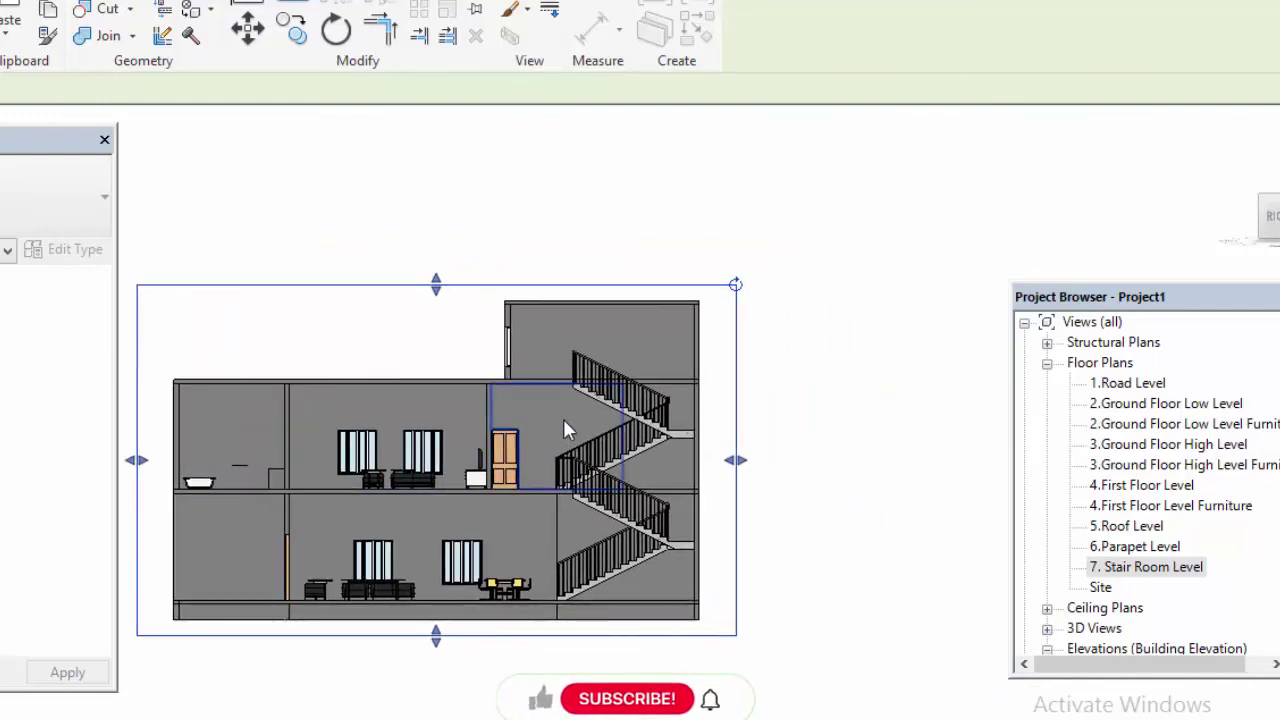
{"action": "mouse_move", "coordinate": [467, 431]}
{"action": "middle_mouse_down"}
{"action": "mouse_move", "coordinate": [612, 447]}
{"action": "mouse_move", "coordinate": [597, 437]}
{"action": "middle_mouse_up"}
{"action": "scroll", "coordinate": [612, 449], "scroll_direction": "up", "scroll_amount": 1}
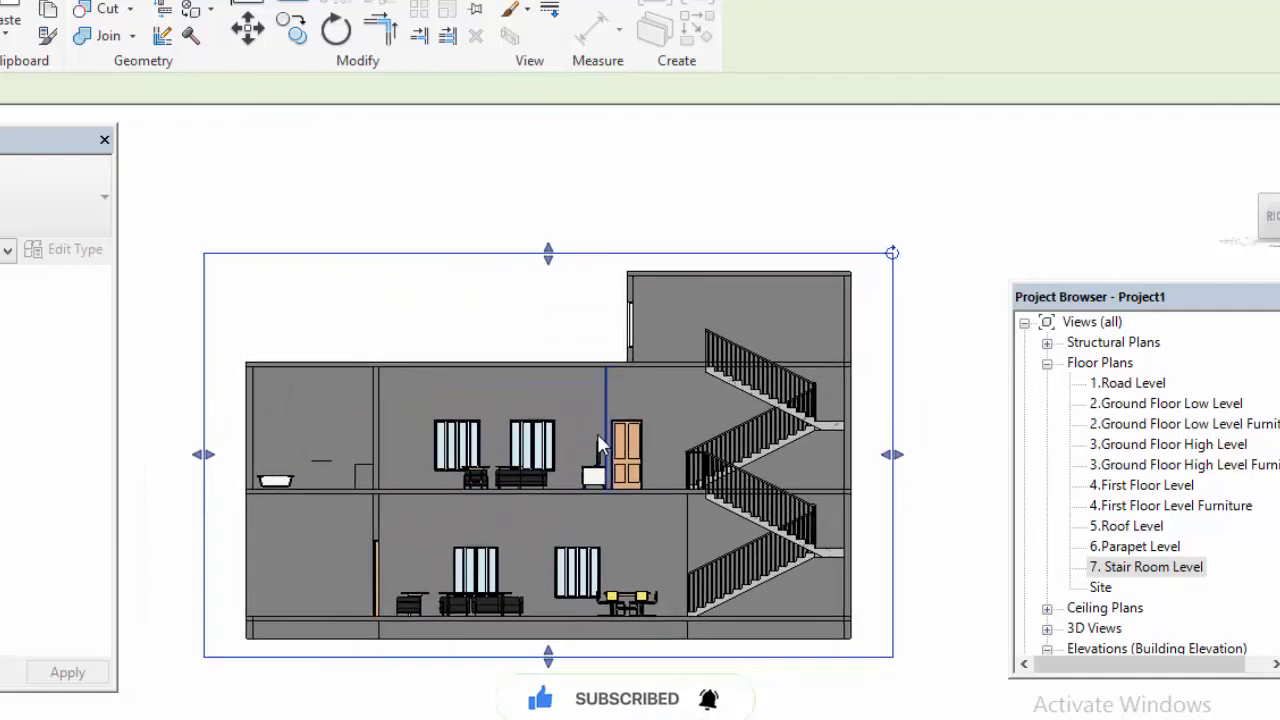